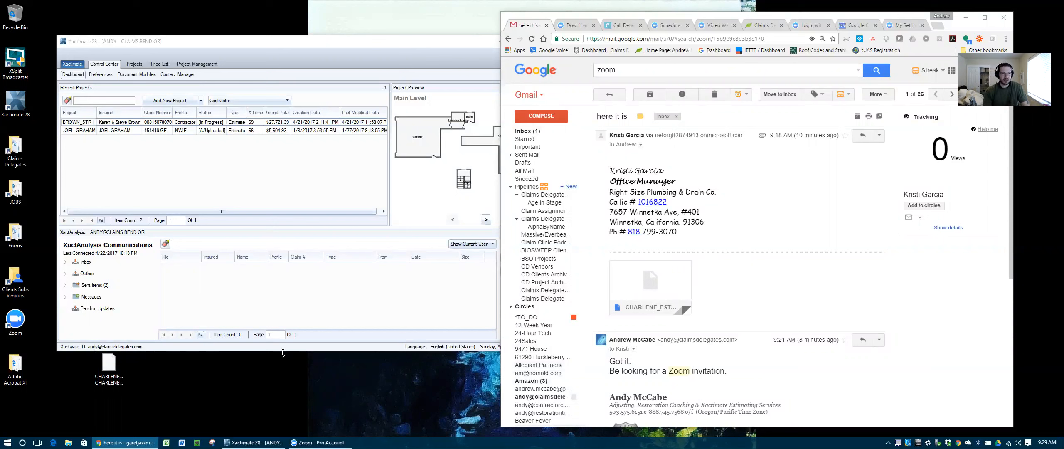
Step: Bring Xactimate forward, minimize the mail browser, and move Xactimate to the right
click(418, 42)
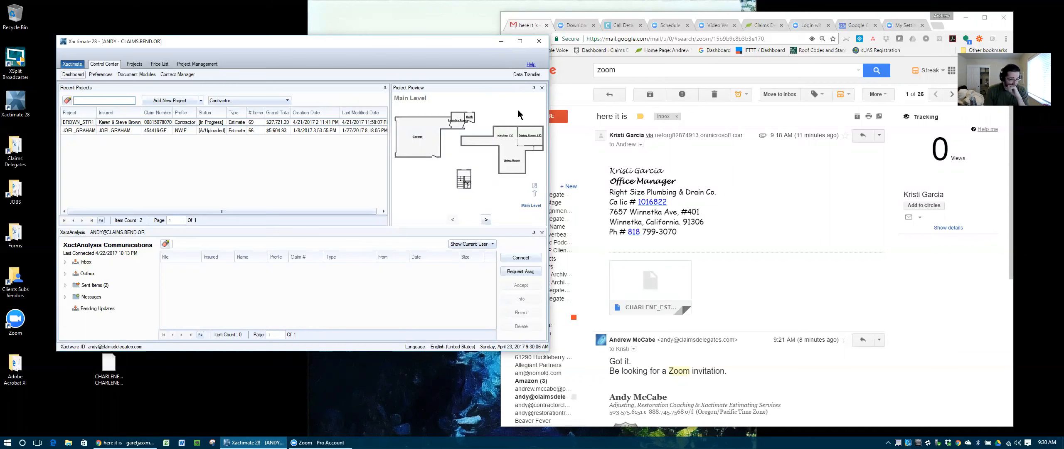
click(965, 19)
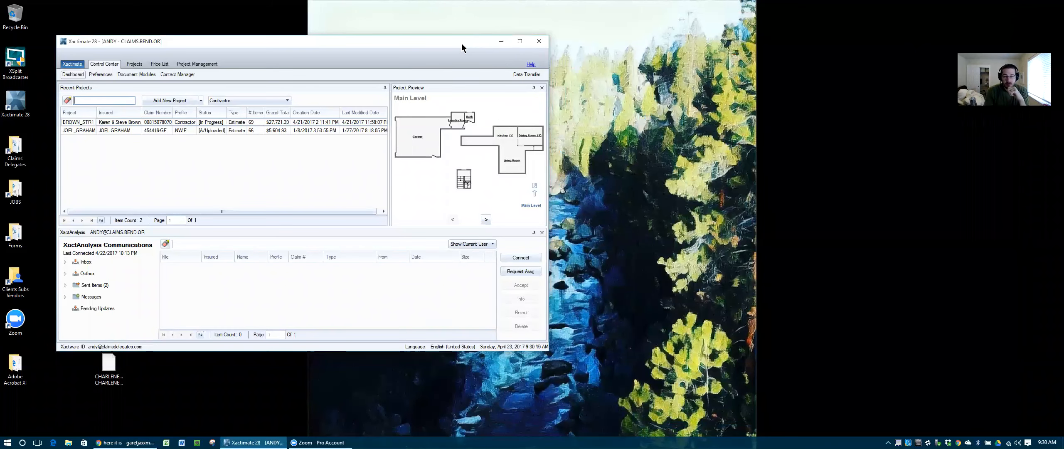
drag(461, 43, 734, 71)
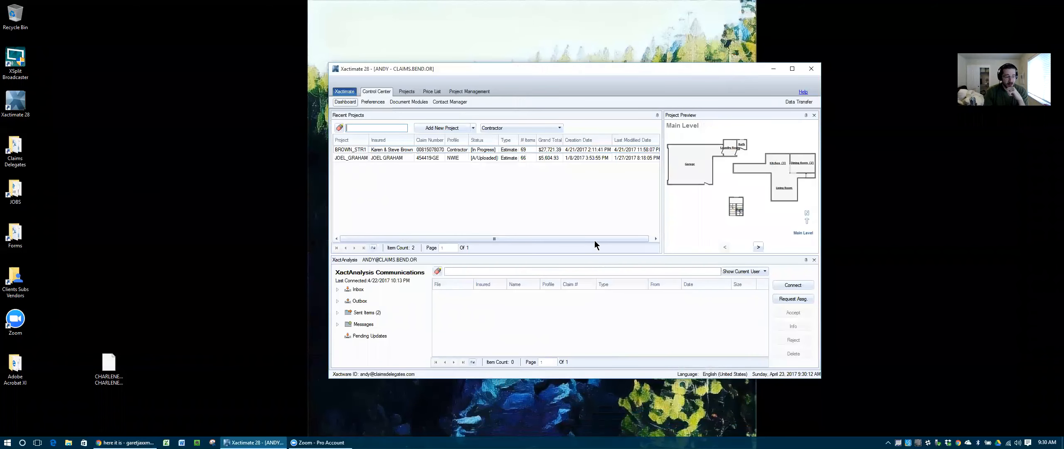
Step: Import the ESX estimate file, widen the Profile column, and preview the new project's floor plan
drag(120, 360, 435, 185)
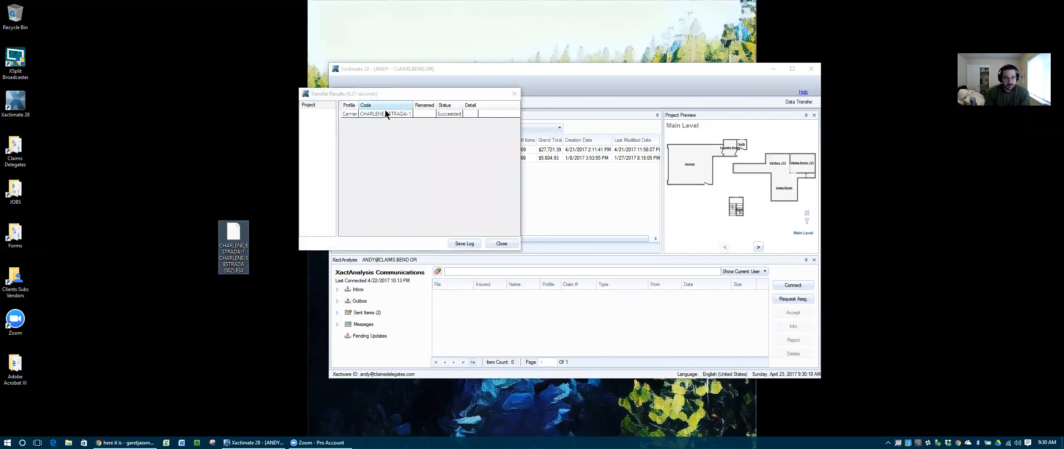
click(502, 243)
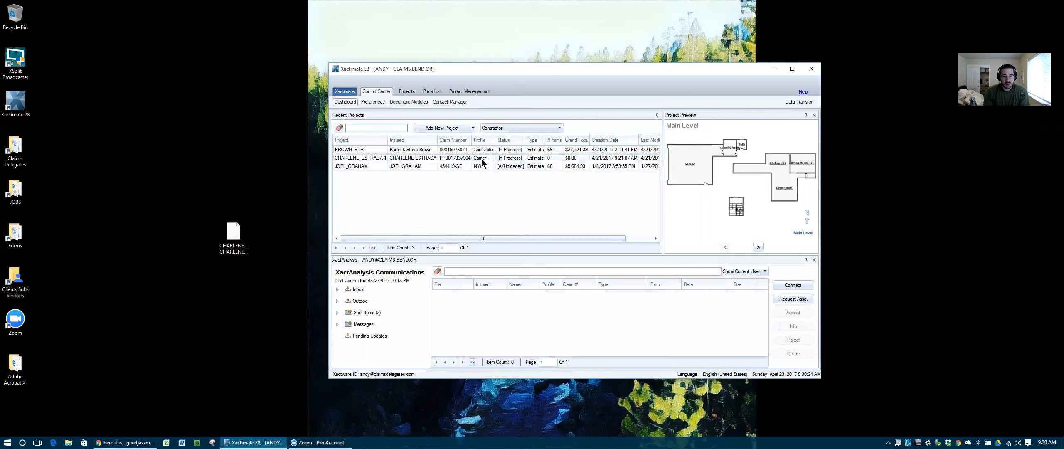
drag(495, 140, 501, 140)
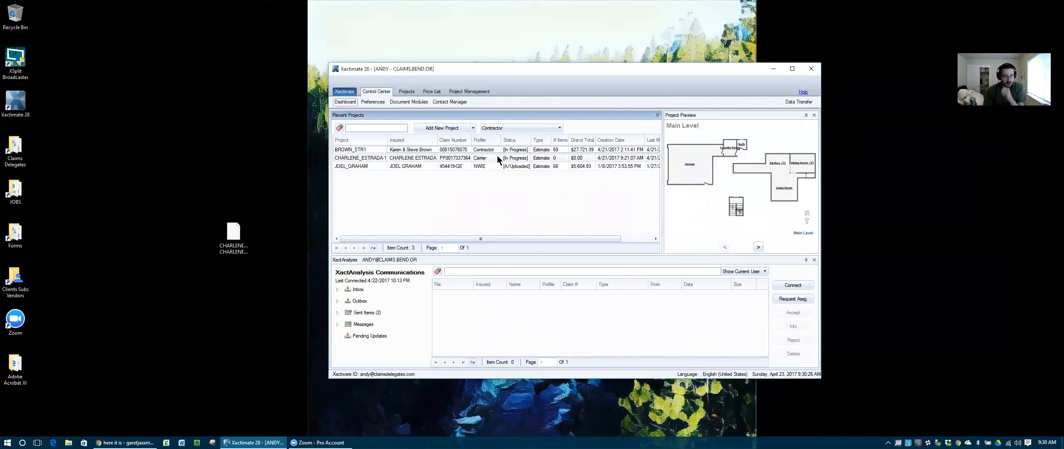
click(493, 157)
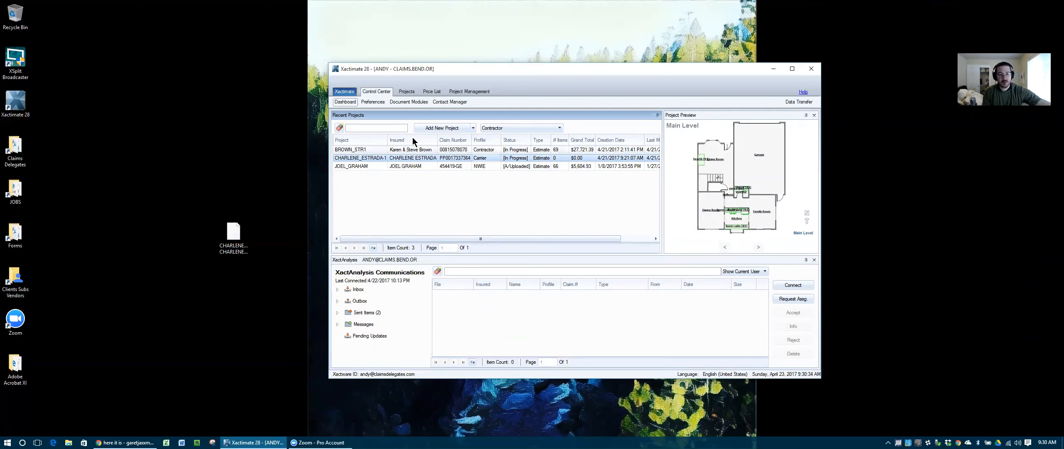
Step: Search recent projects by the insured's name, then clear the search and open the imported project
click(395, 128)
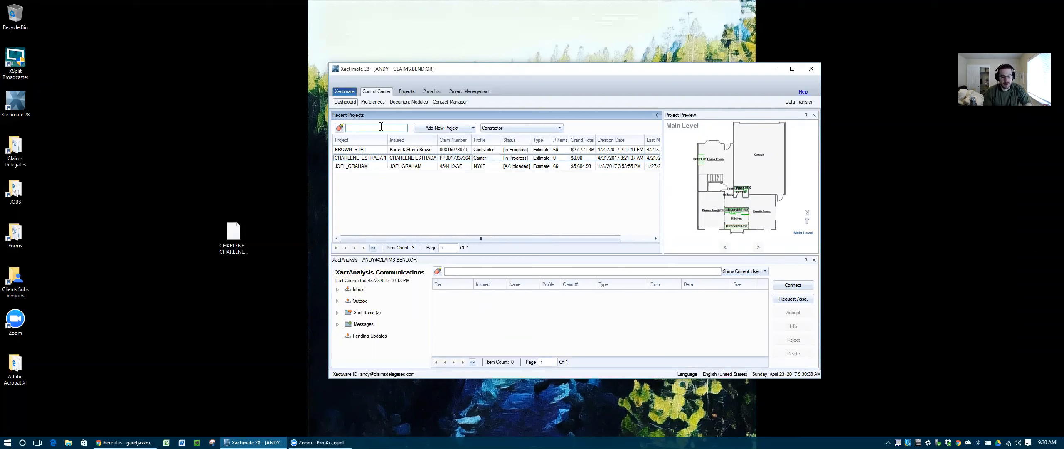
text(NAME)
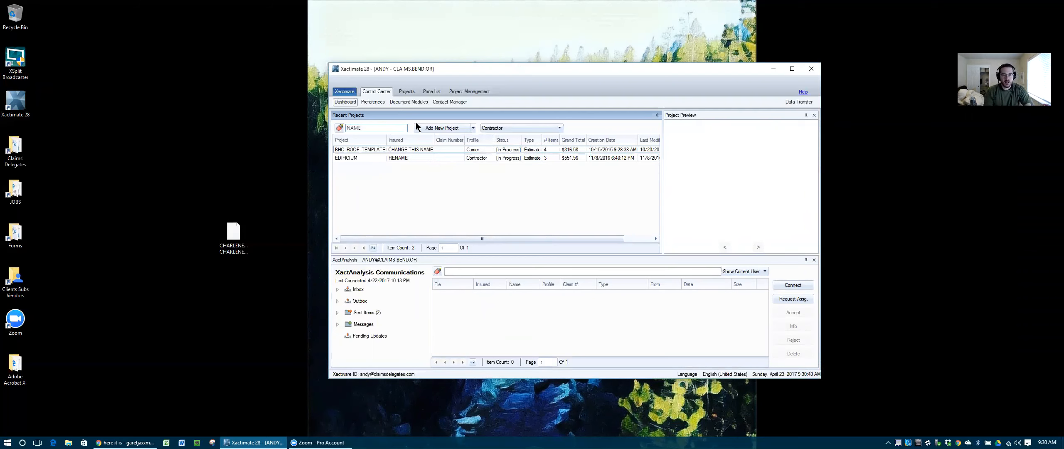
click(522, 128)
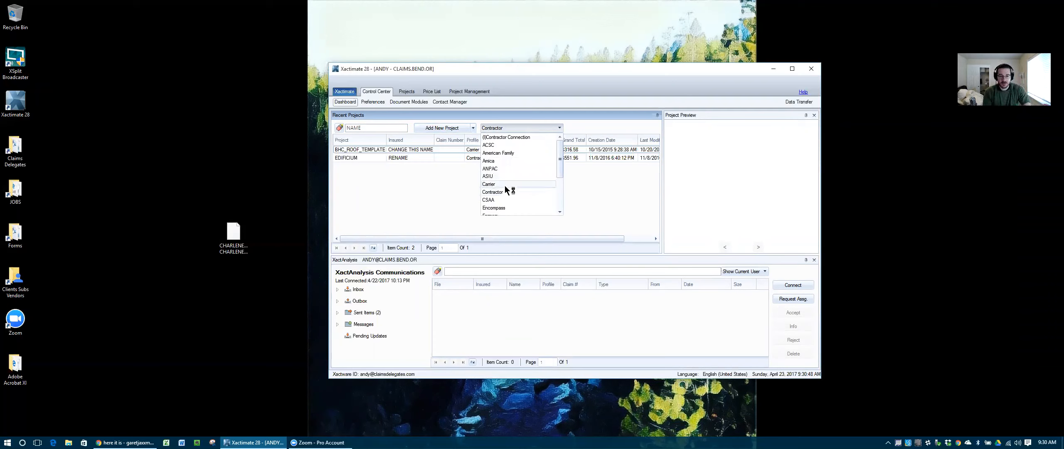
click(522, 101)
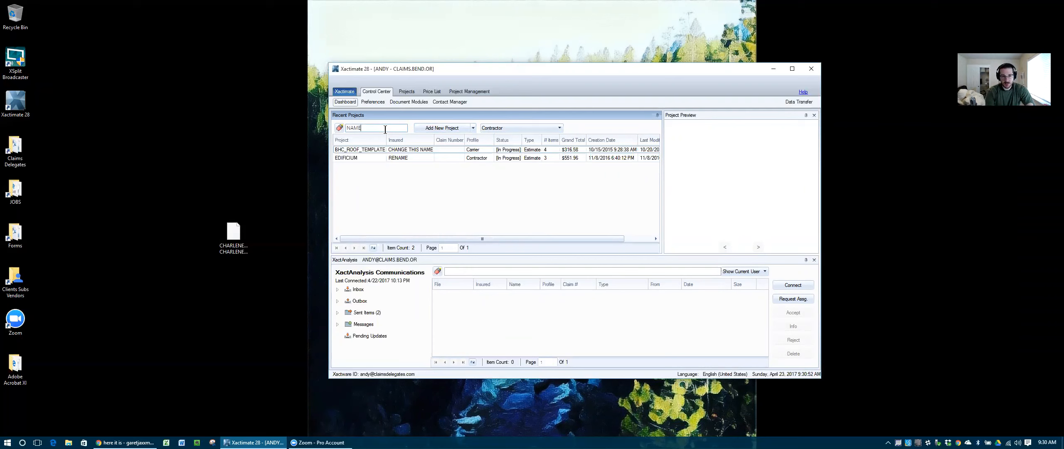
key(BackSpace)
key(BackSpace)
key(BackSpace)
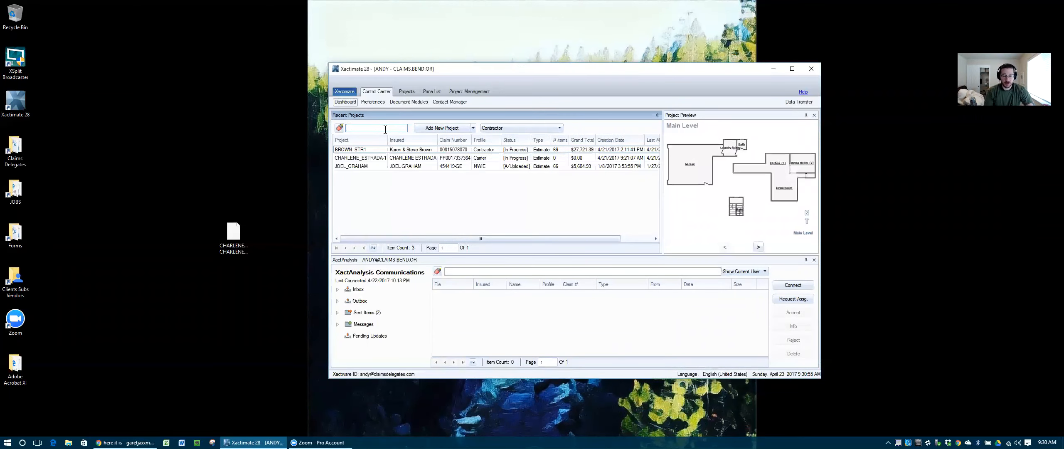
double_click(360, 160)
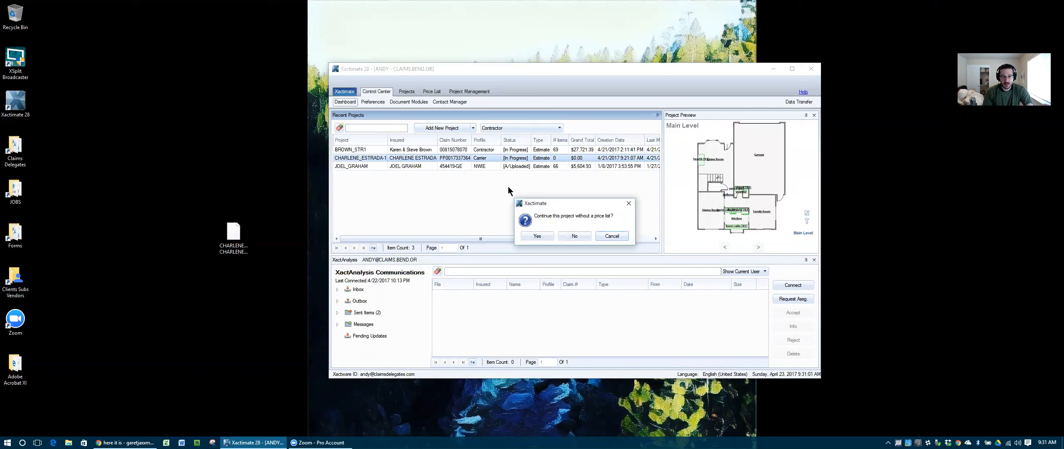
Step: Continue without a price list, maximize the estimate window, and show the Insured Info page
click(541, 237)
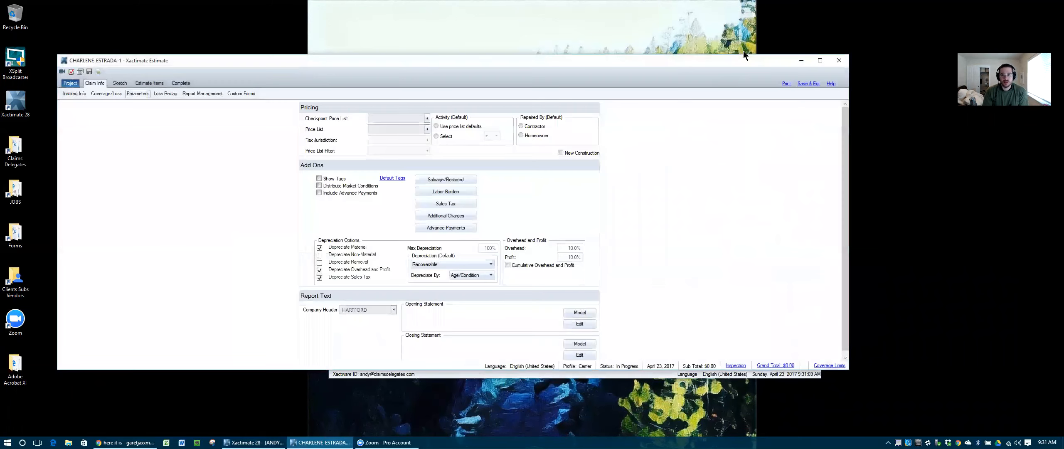
click(819, 62)
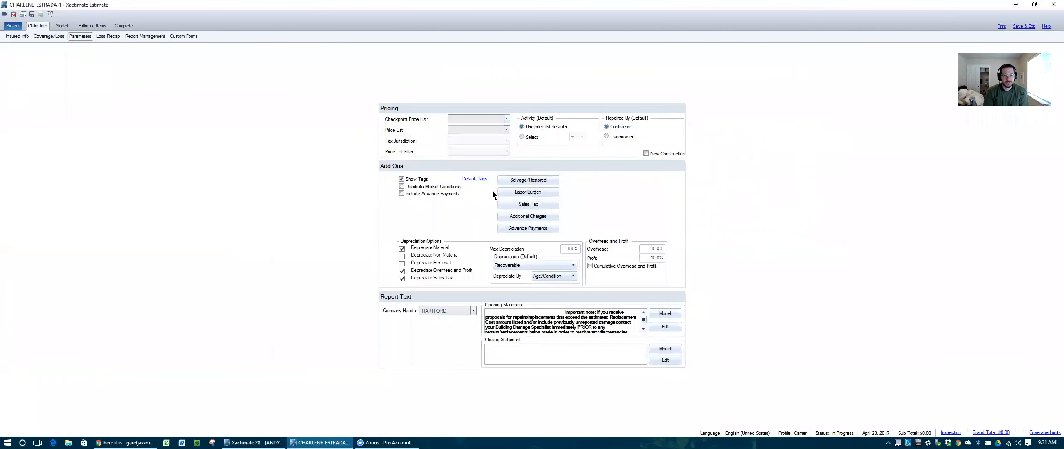
click(23, 36)
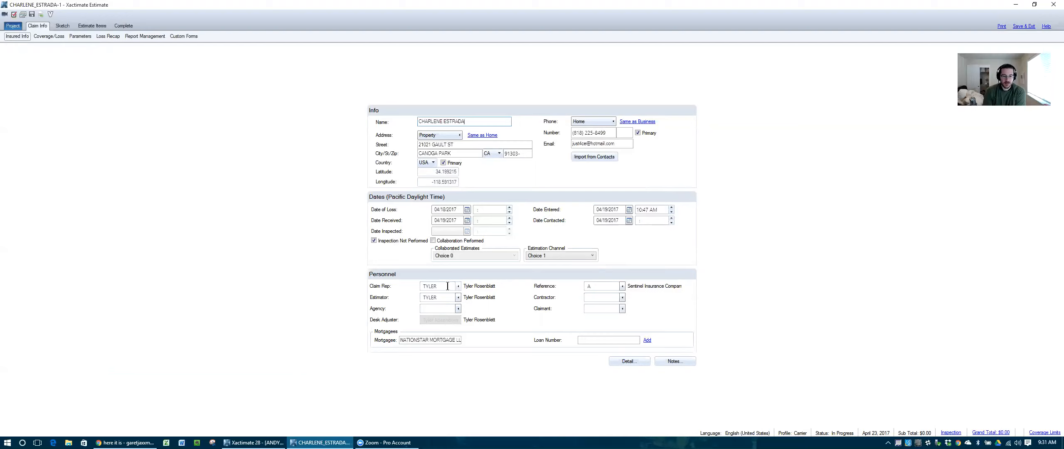
Step: Open the Estimator list and start adding an estimator, then cancel and close it
click(459, 298)
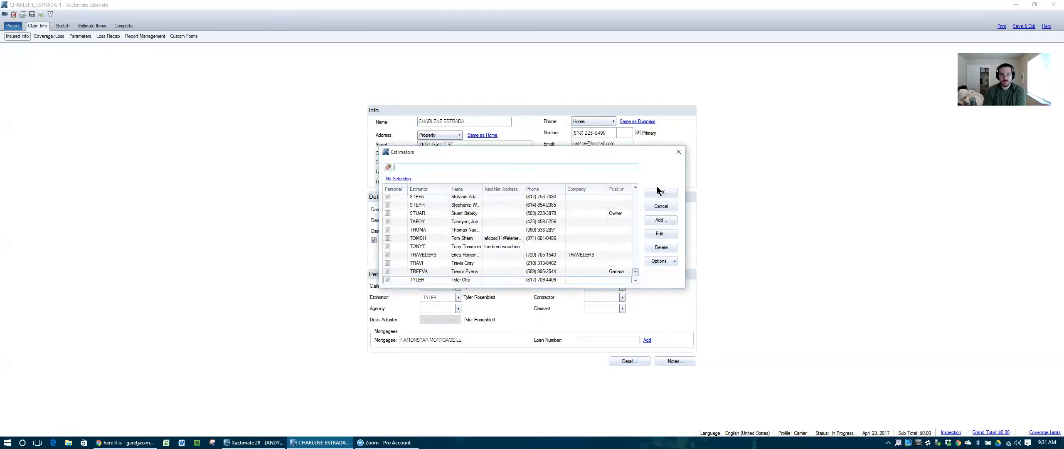
click(660, 220)
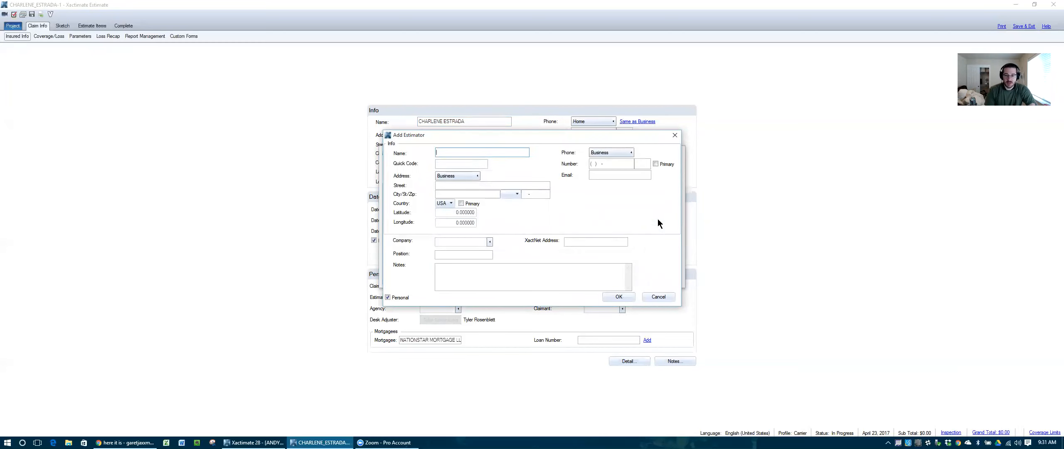
click(658, 296)
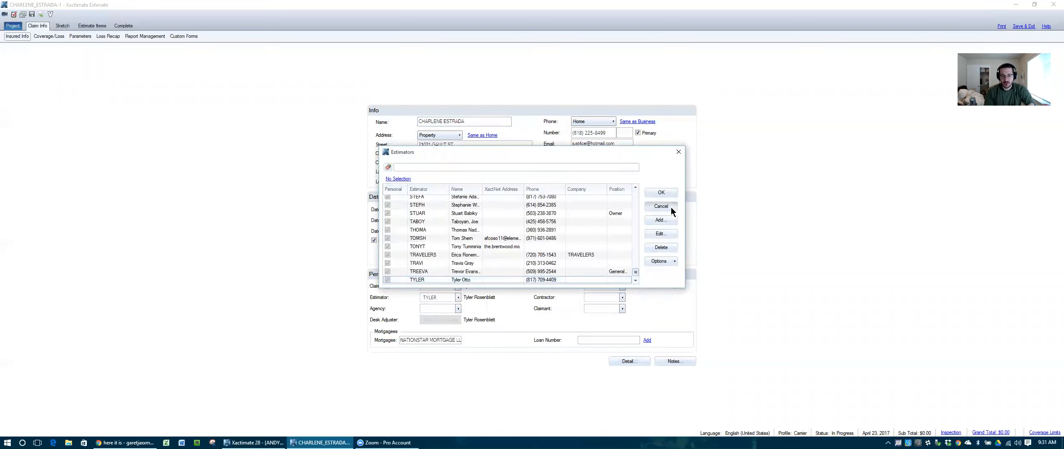
click(670, 207)
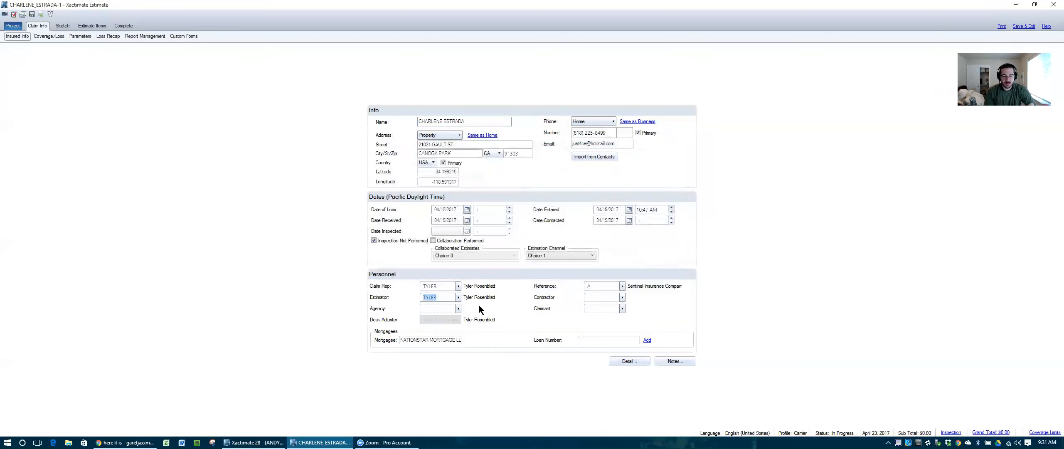
Step: Create a new estimator with their name and quick code and assign them to the estimate
click(458, 297)
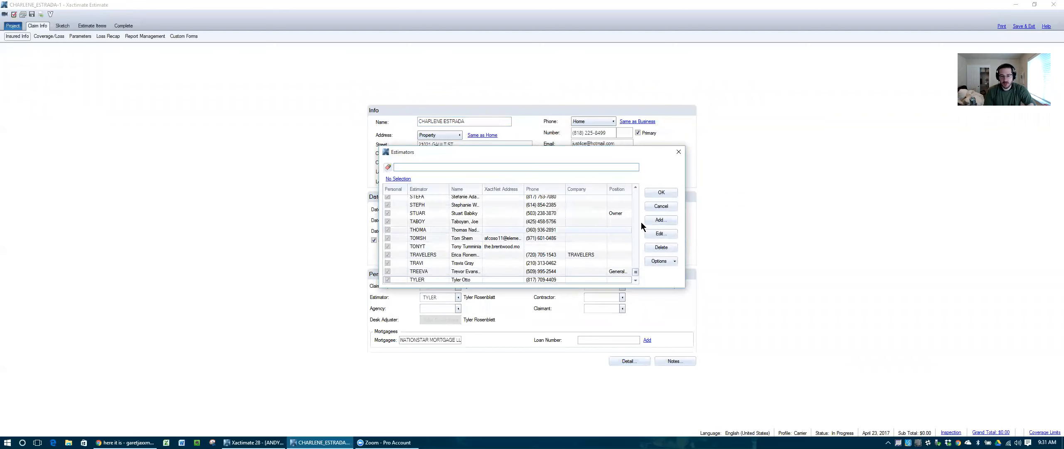
scroll(489, 234, up, 10)
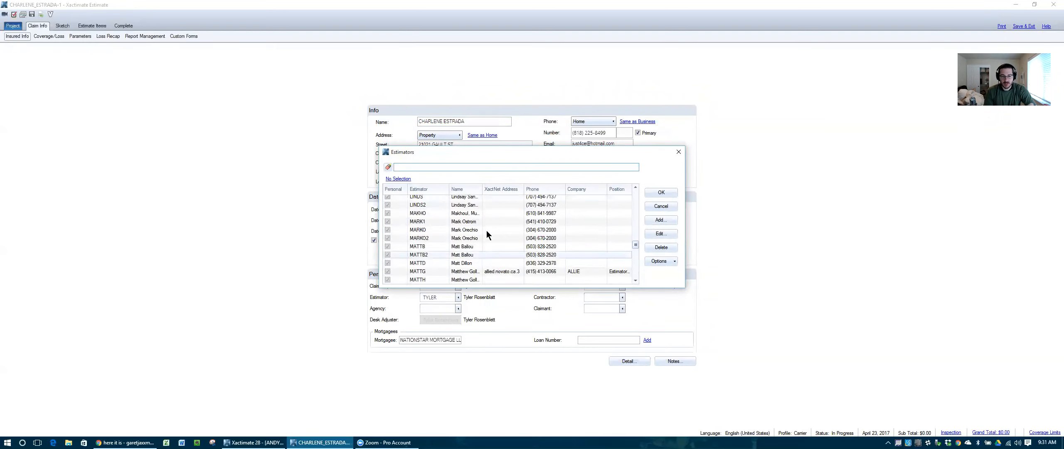
scroll(486, 230, up, 15)
scroll(465, 241, up, 8)
click(674, 221)
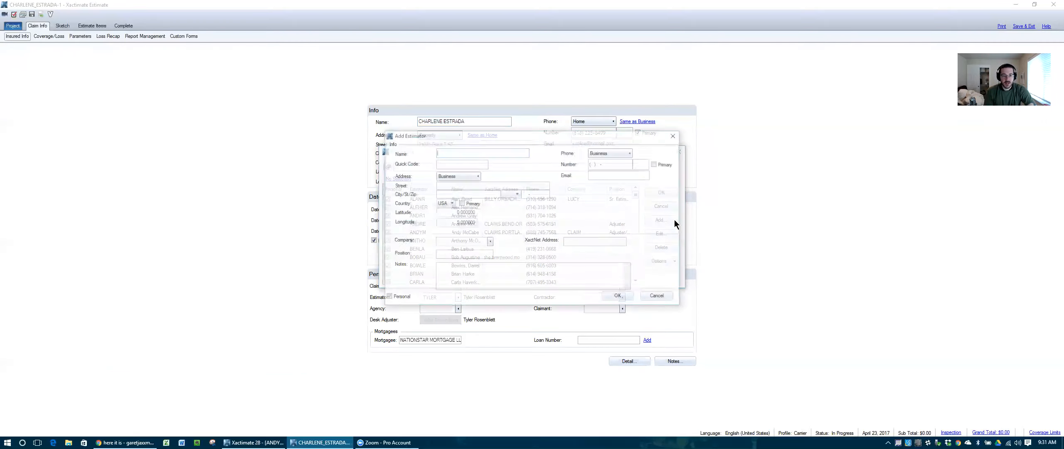
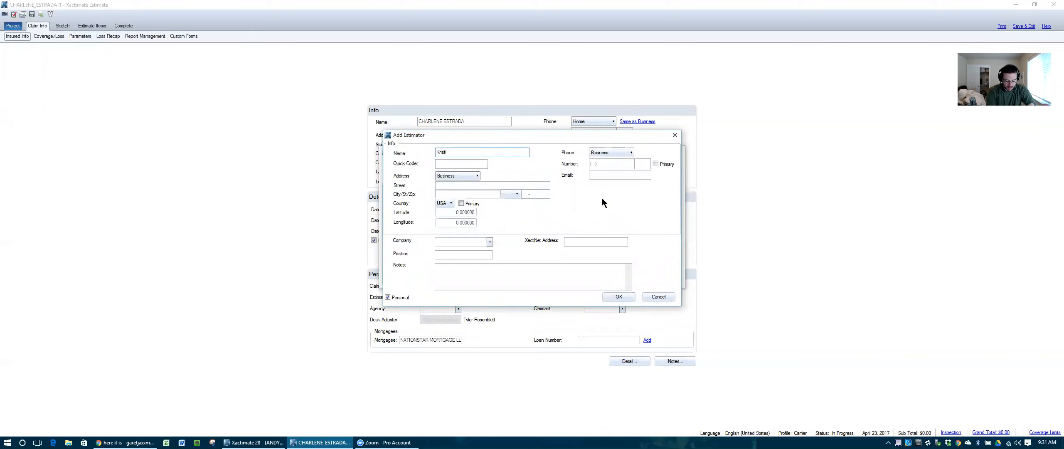
key(Tab)
key(Tab)
key(Tab)
key(Tab)
key(Tab)
key(Tab)
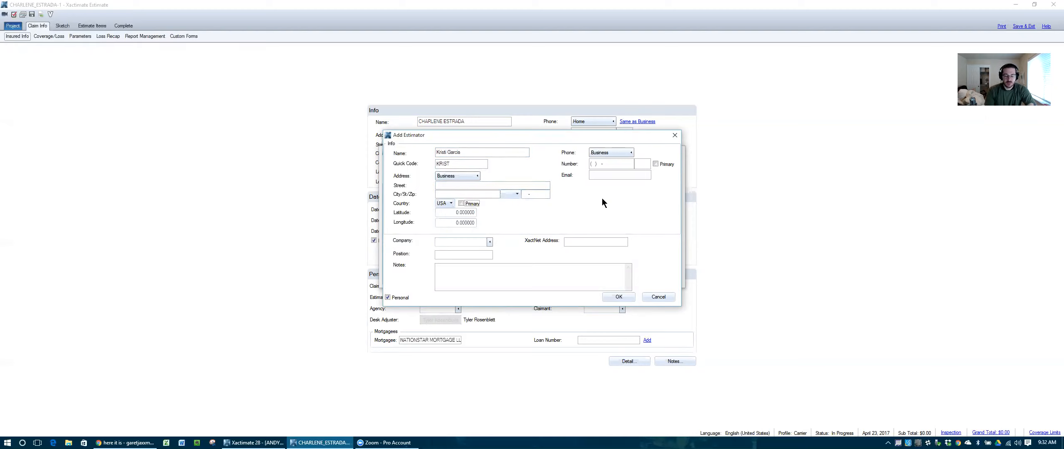
click(622, 297)
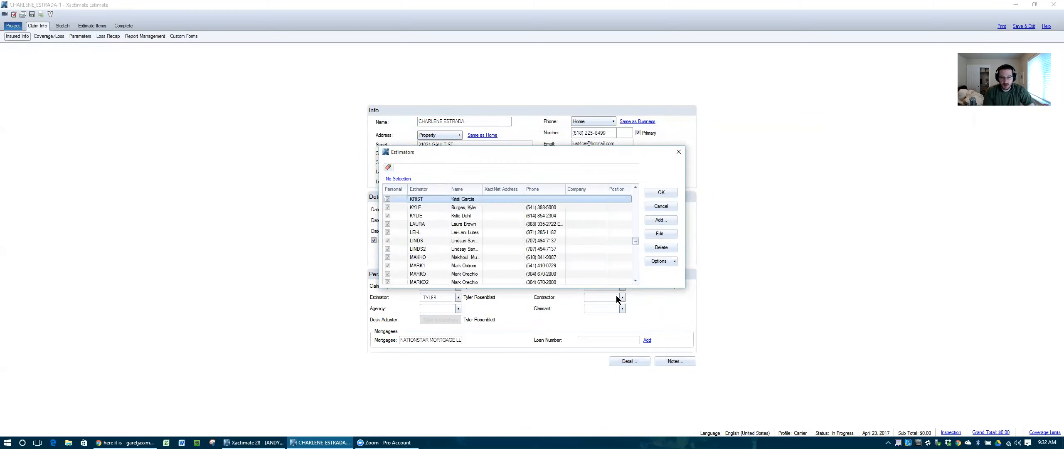
click(661, 190)
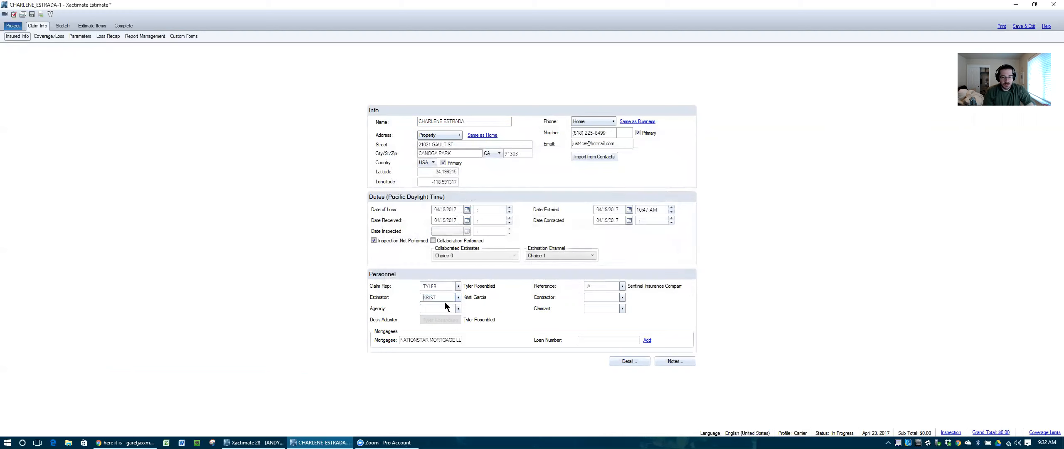
Step: Clear the Inspection Not Performed setting and glance at the Coverage/Loss page
click(374, 241)
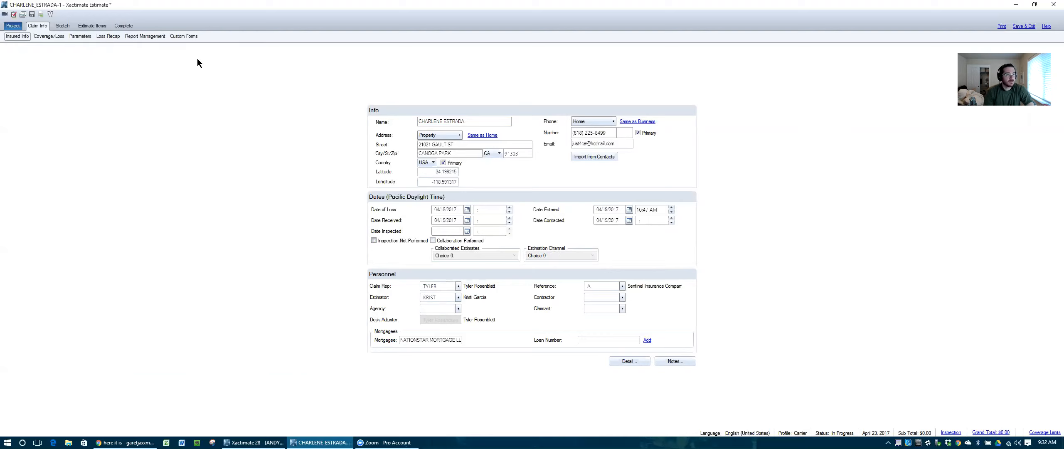
click(52, 36)
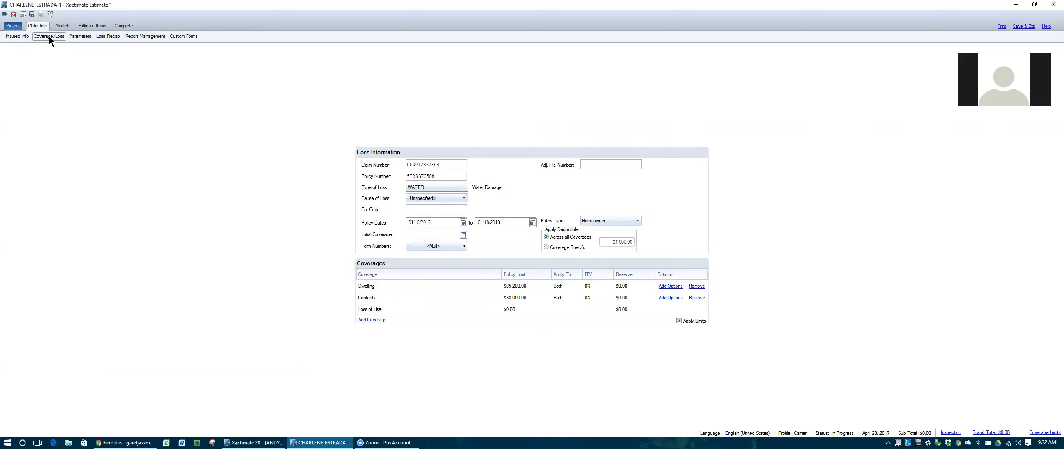
click(20, 37)
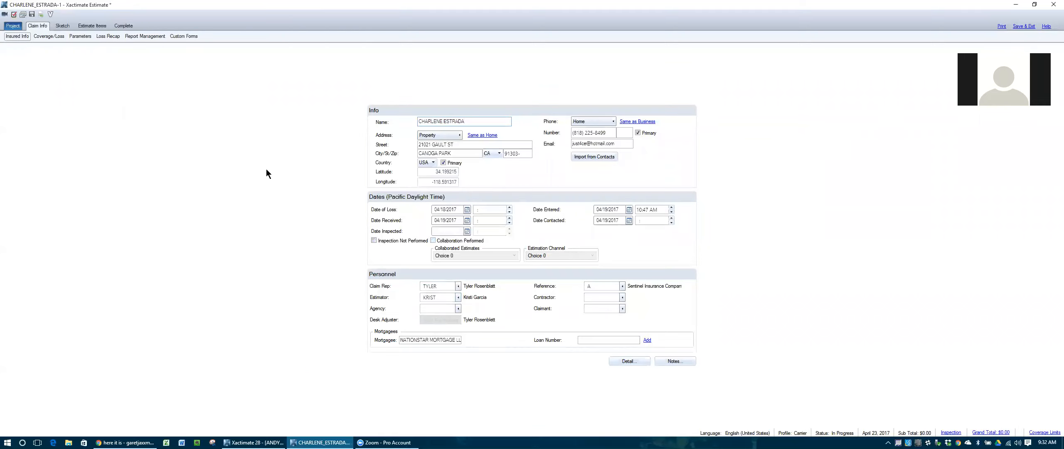
Step: Change Date of Loss to April 17 and back to 04/18/2017, then Save & Exit
click(467, 210)
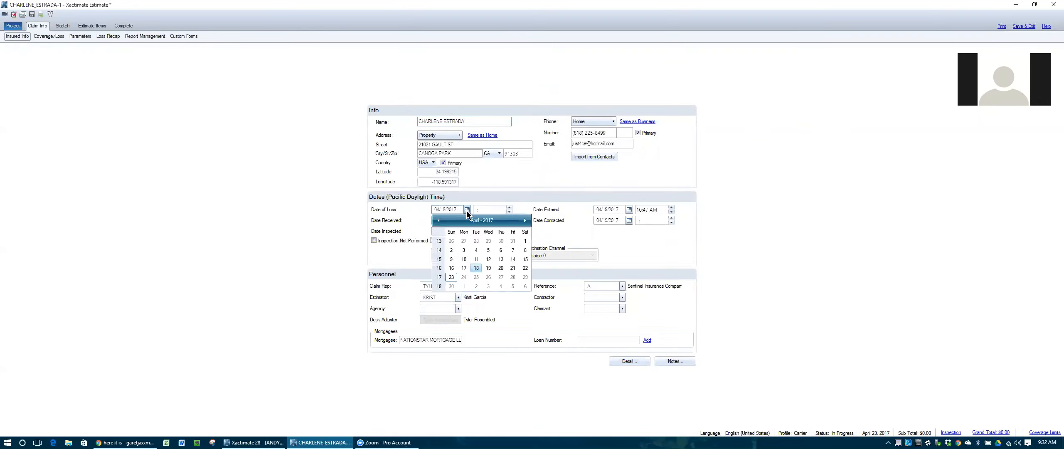
click(465, 267)
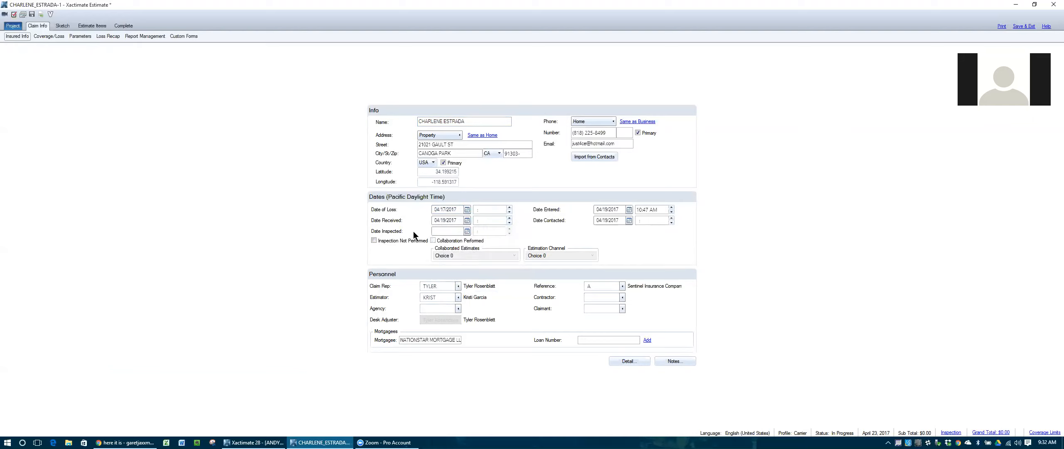
click(466, 209)
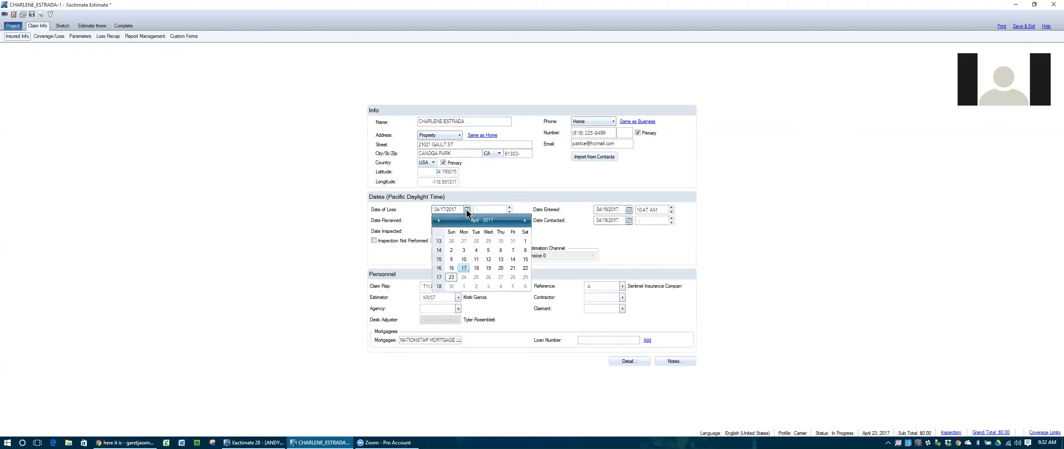
click(466, 268)
click(299, 221)
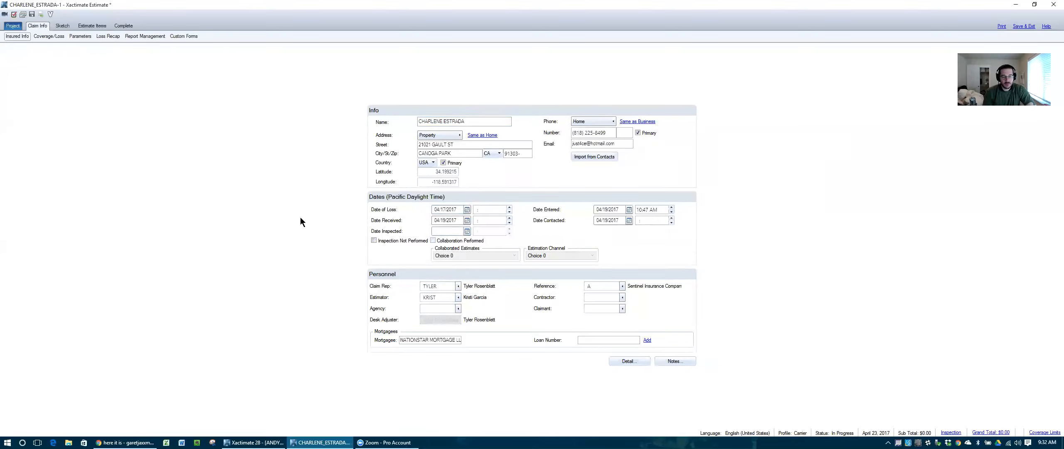
click(467, 209)
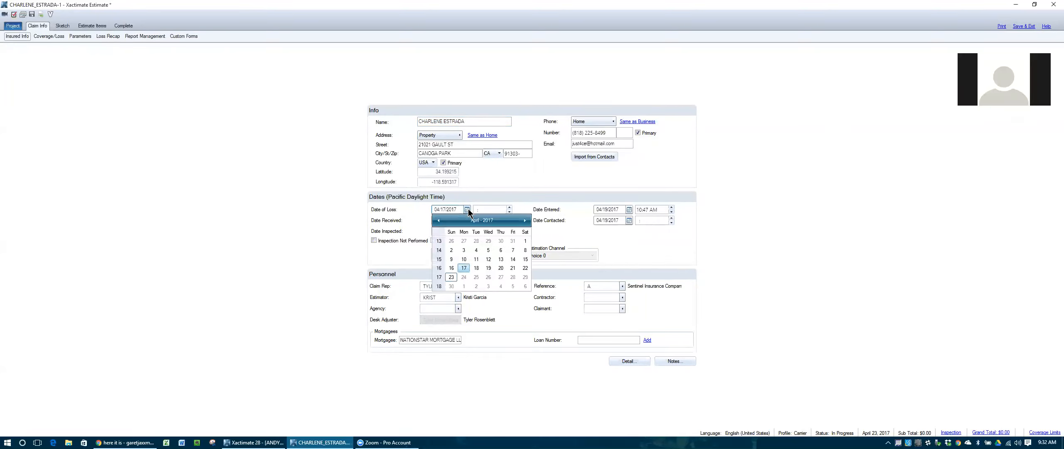
click(475, 268)
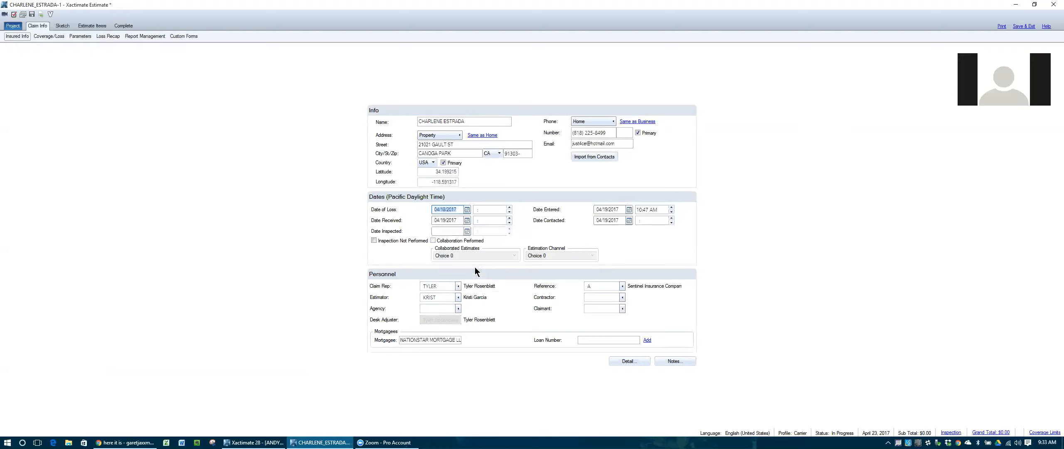
click(304, 207)
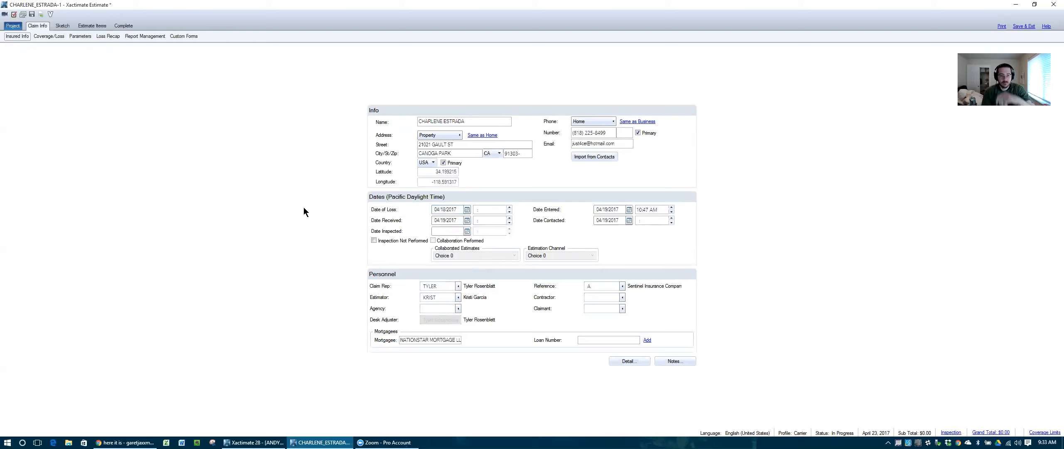
click(51, 36)
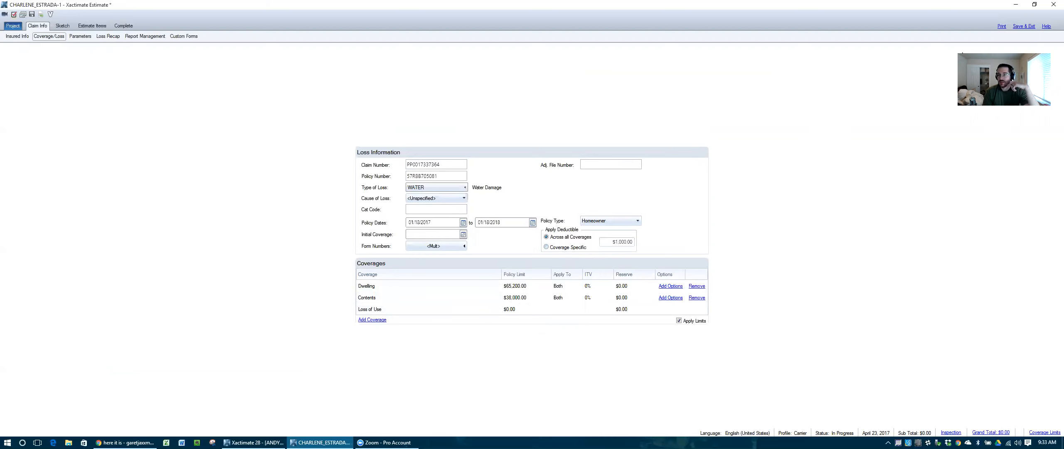
click(1023, 26)
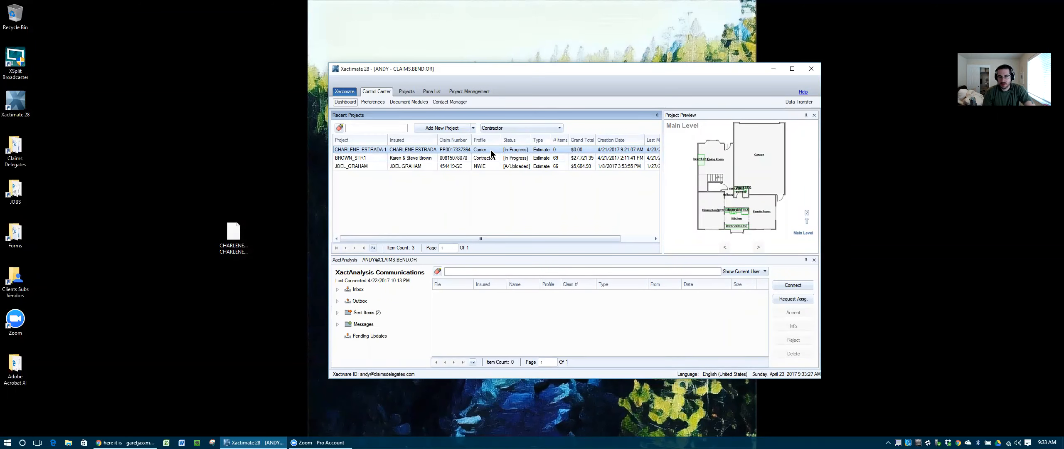
Step: Duplicate the project without the '-1-' suffix, using the Contractor profile, and open the copy
right_click(372, 149)
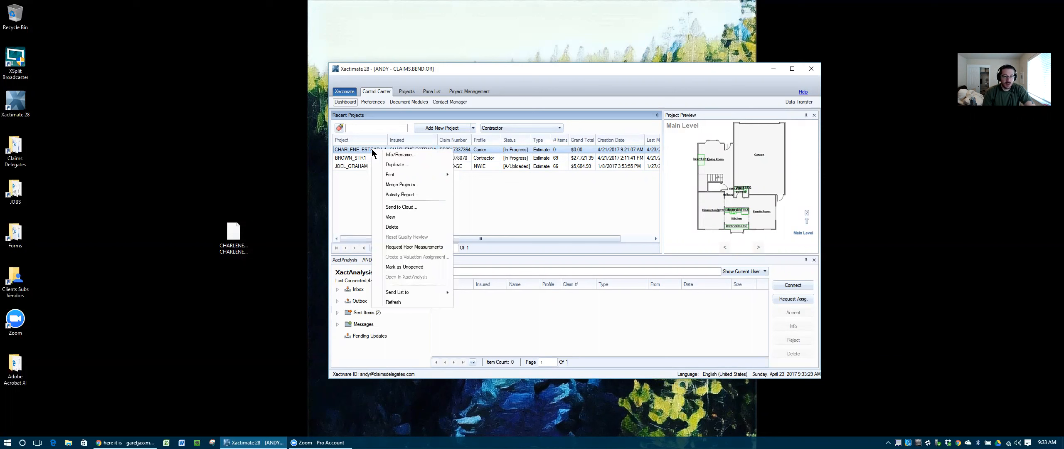
click(392, 165)
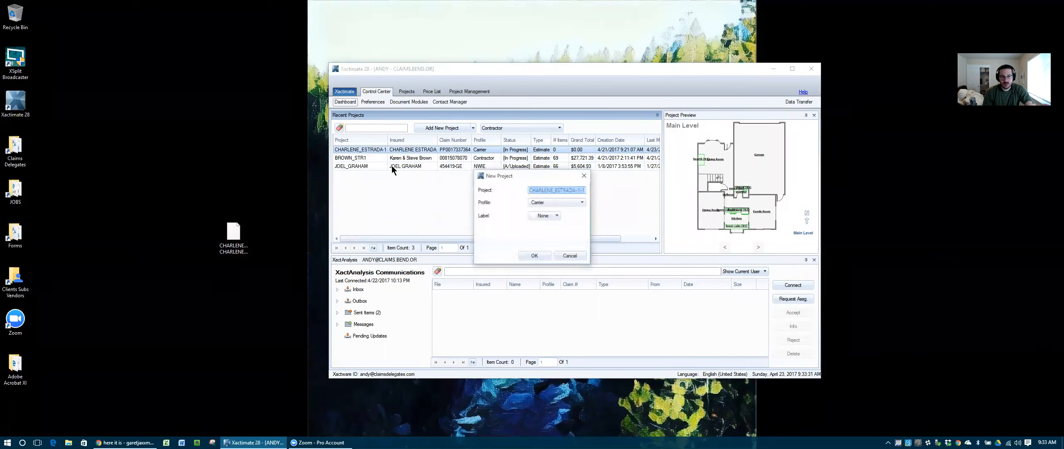
click(582, 190)
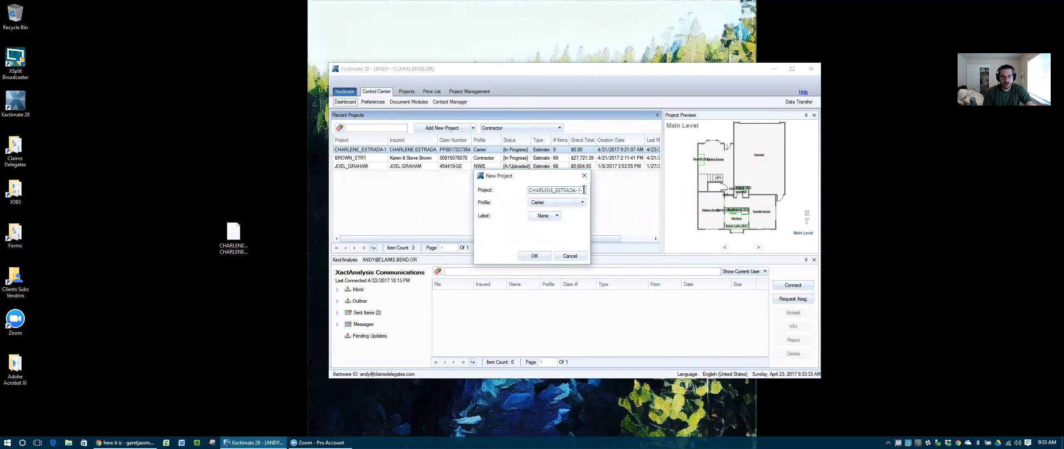
key(BackSpace)
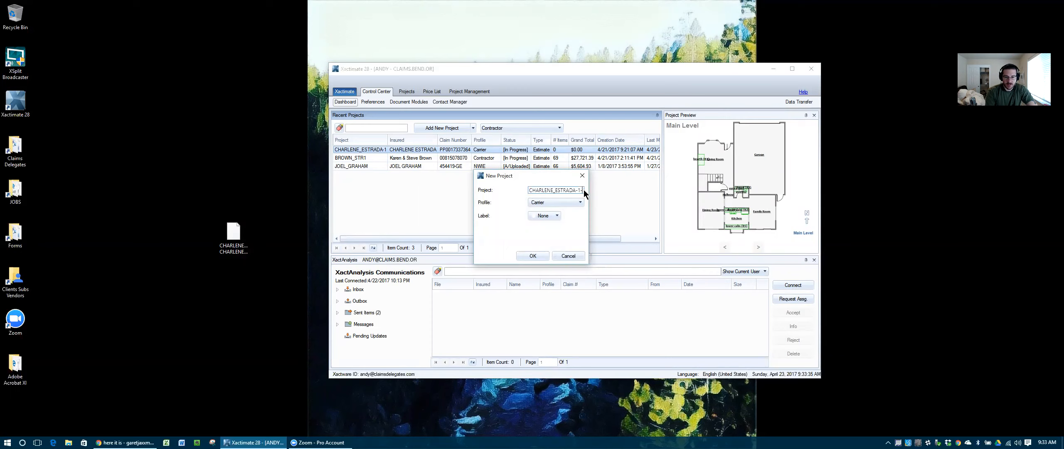
key(BackSpace)
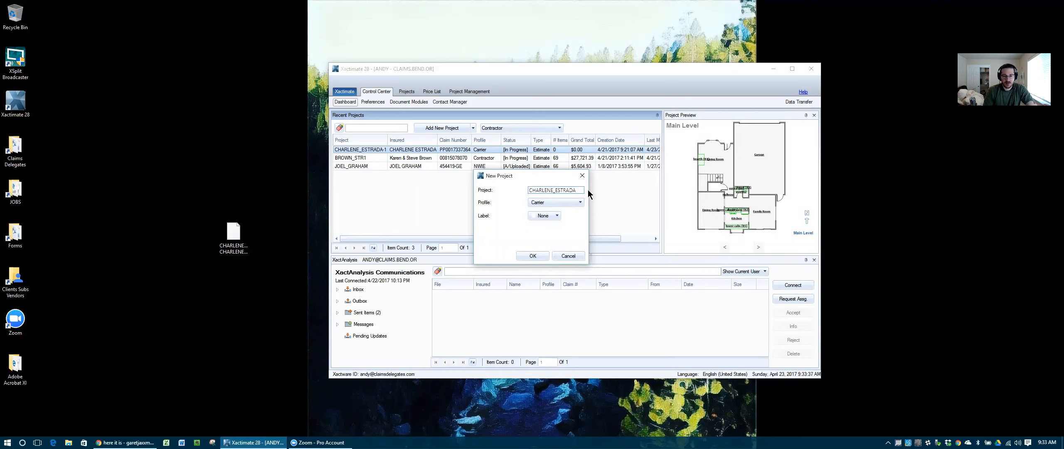
click(571, 203)
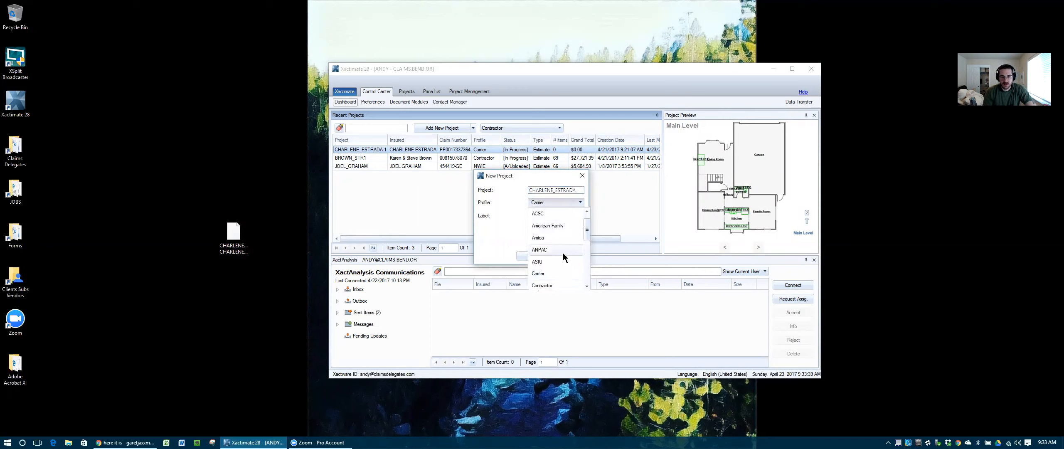
click(551, 270)
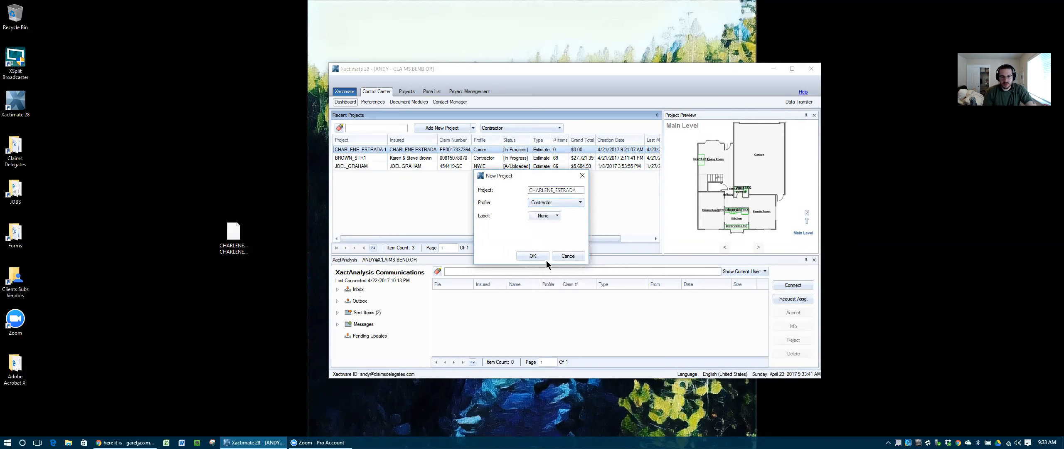
click(538, 254)
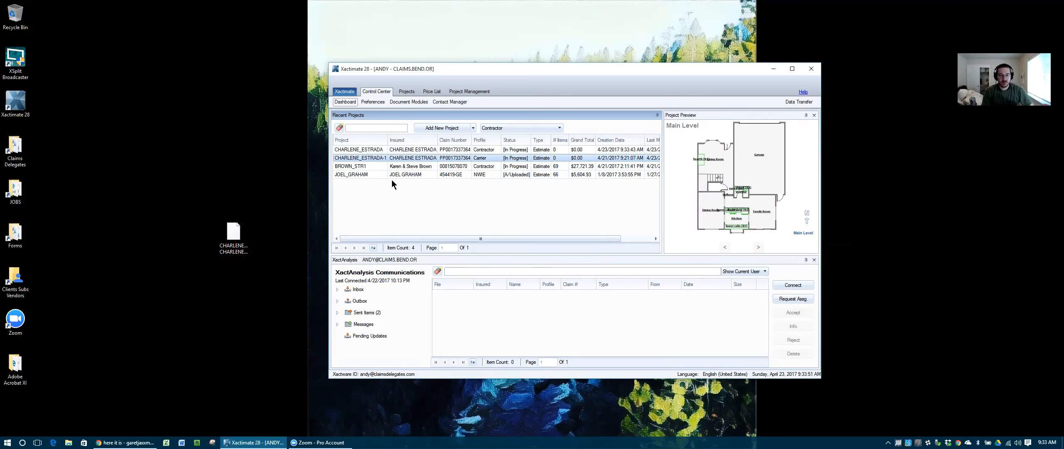
click(366, 150)
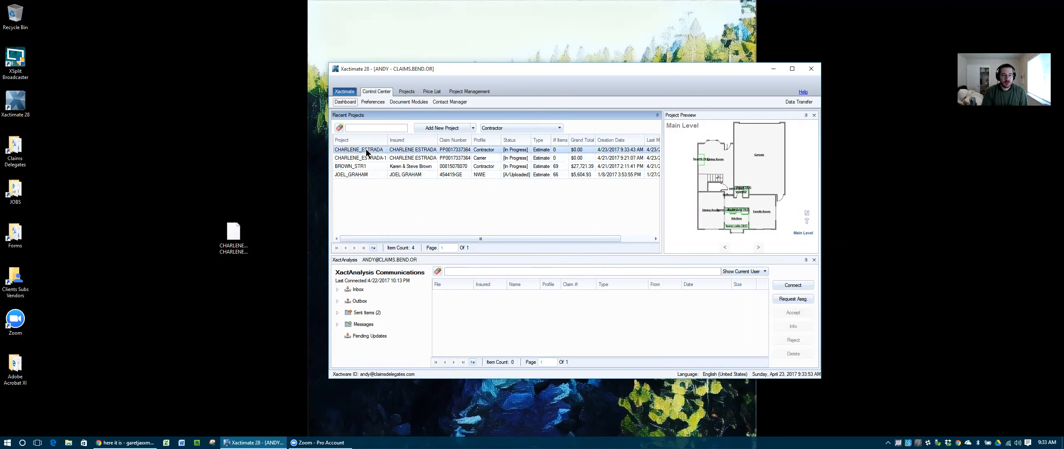
double_click(367, 150)
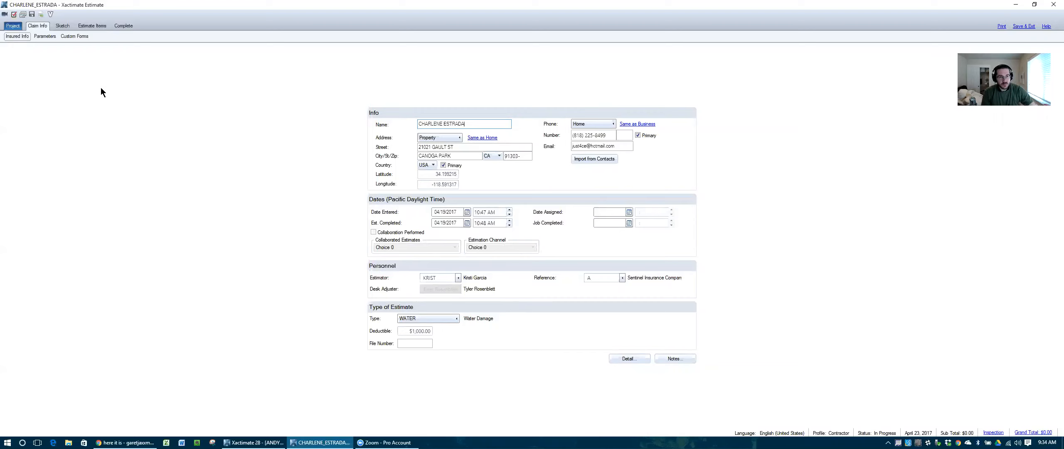
Step: Switch from Parameters to Insured Info and back, ending on the copy's Parameters page
click(45, 37)
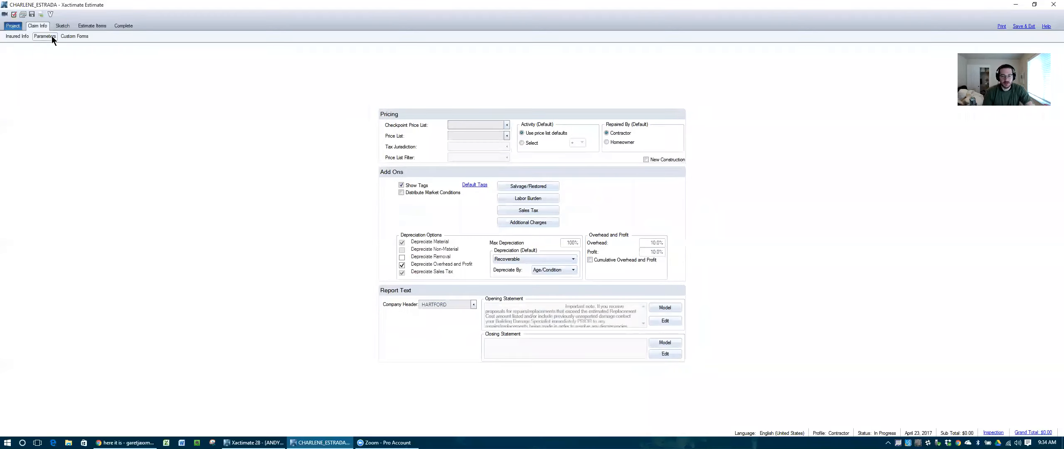
click(23, 37)
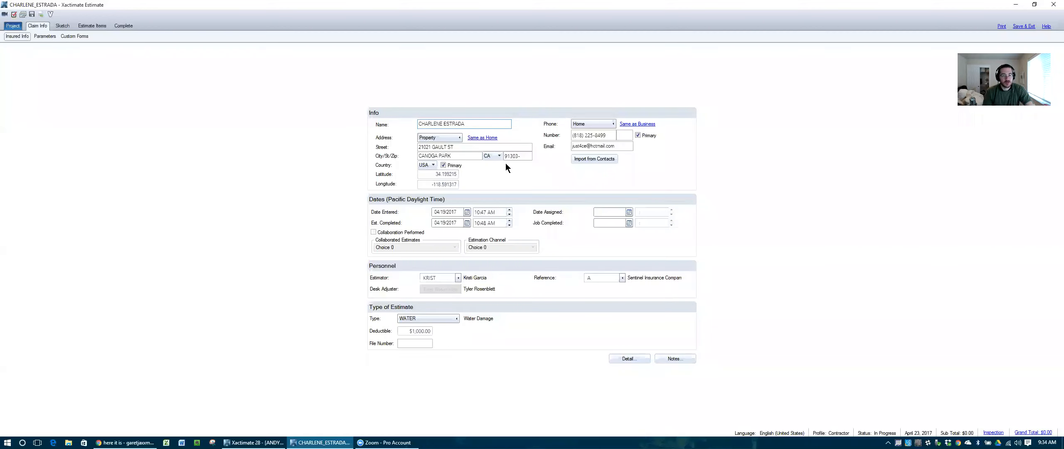
click(44, 37)
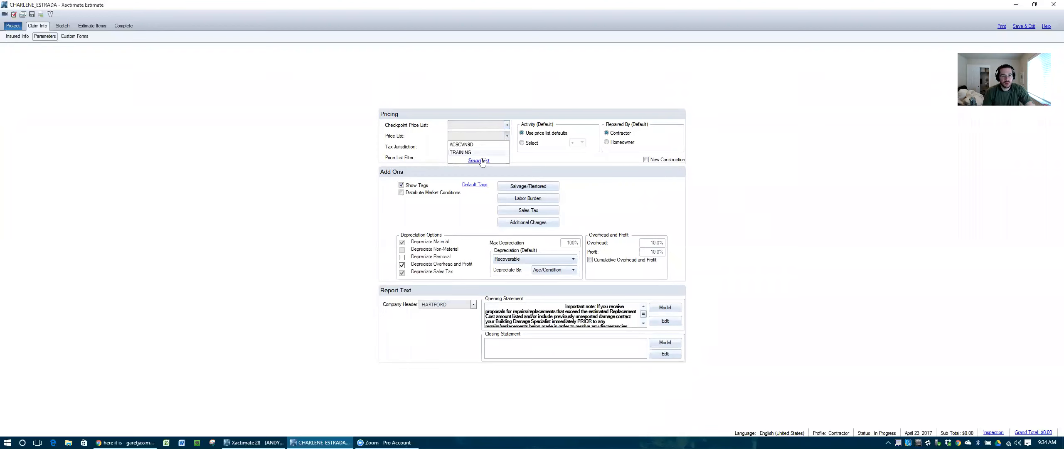
Step: Download the zip code's price list and set CAFS8X_APR17 as the estimate's price list
click(480, 162)
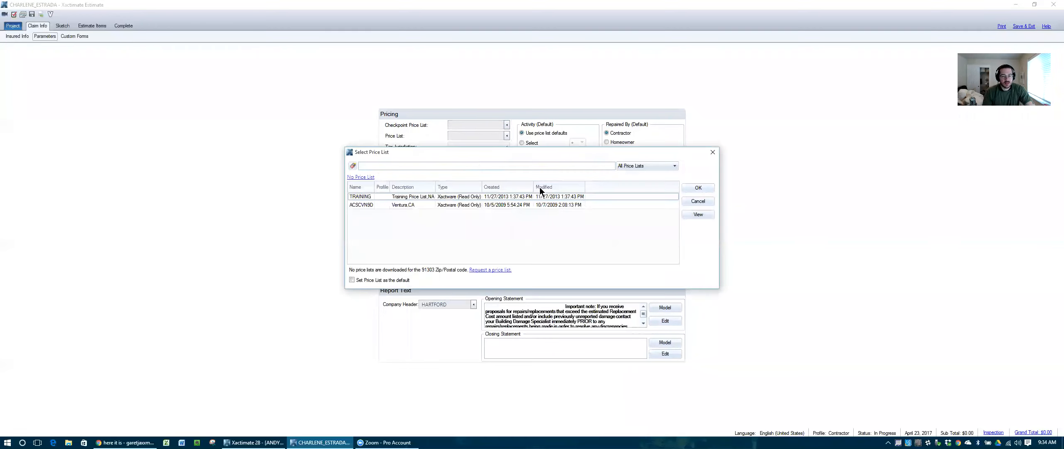
click(486, 270)
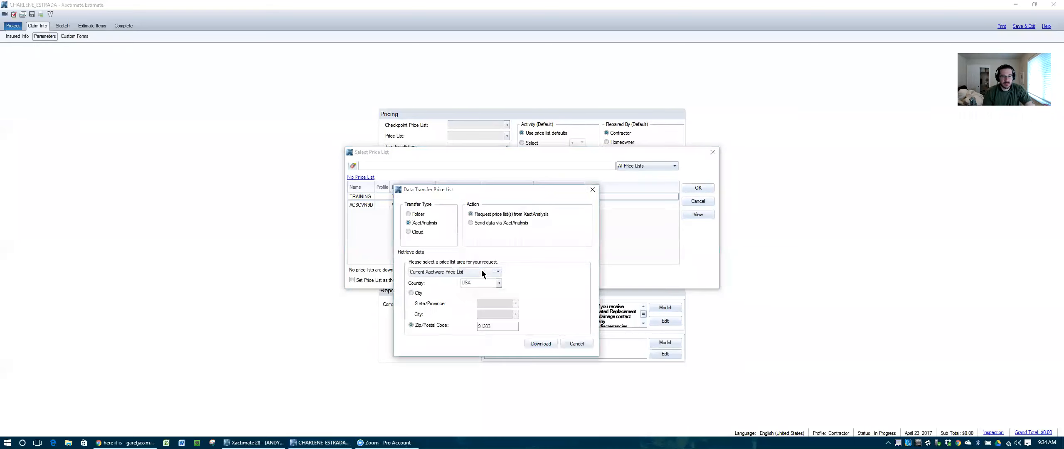
click(540, 343)
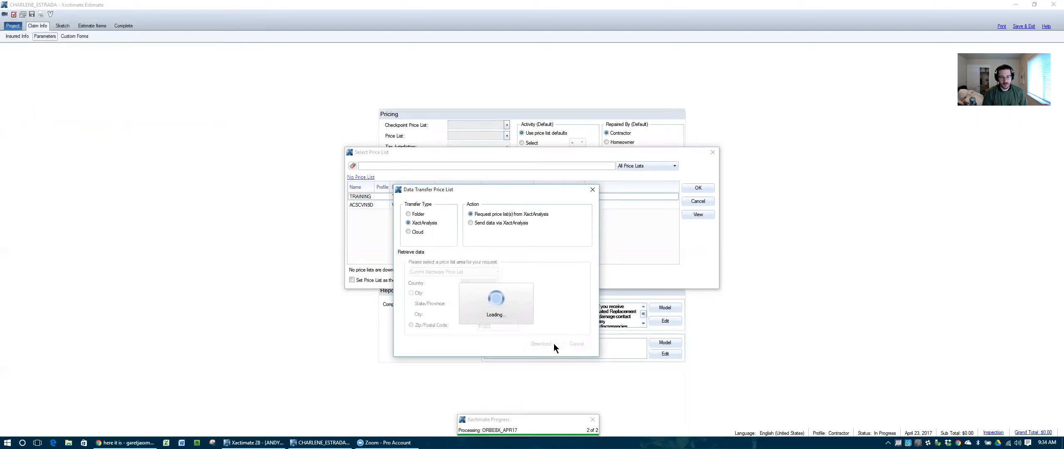
click(538, 231)
click(534, 231)
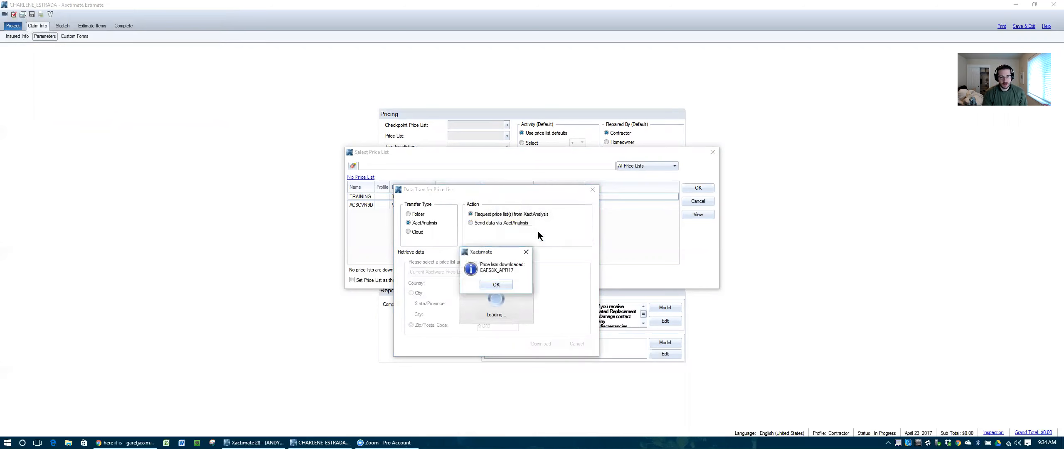
click(497, 284)
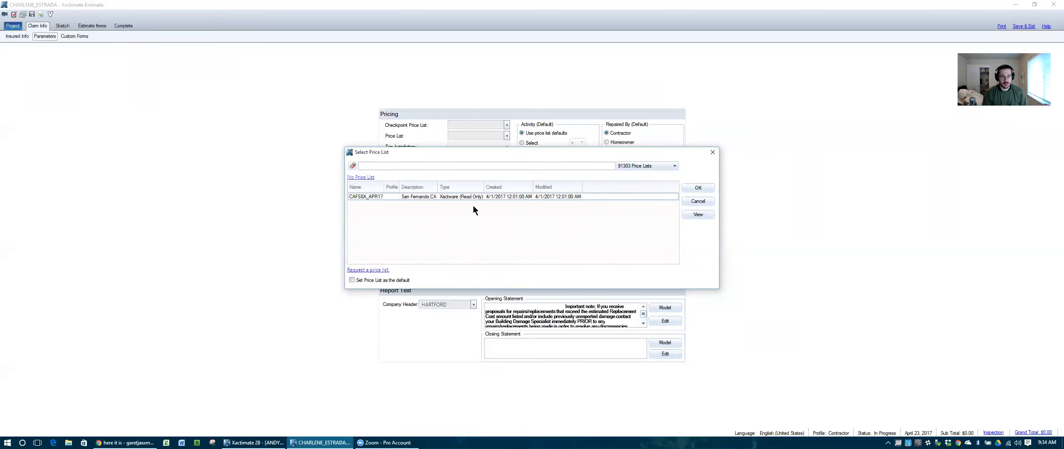
click(368, 196)
click(706, 188)
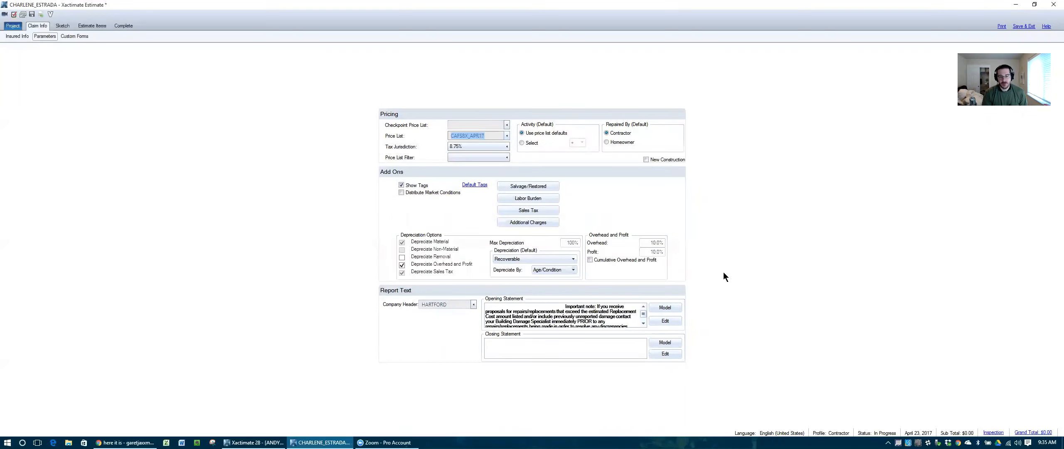
Step: Set both Overhead and Profit to 0%
click(656, 242)
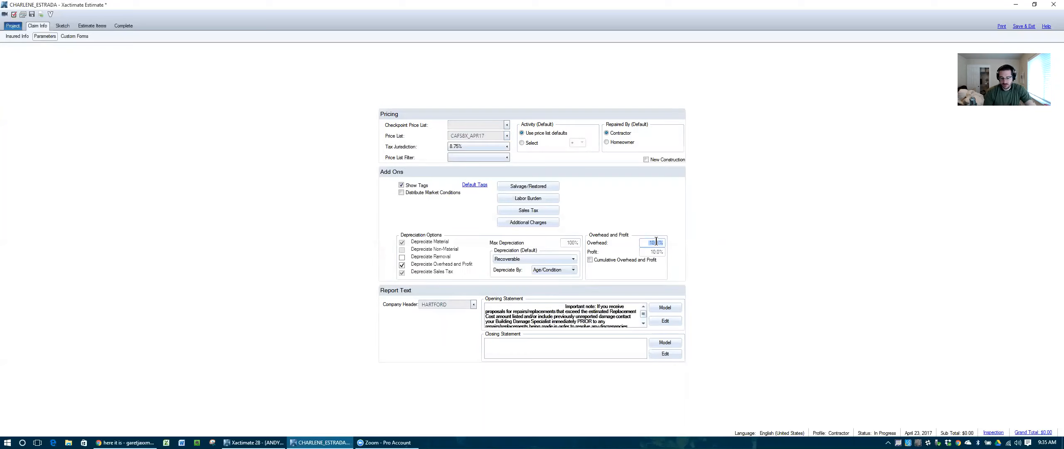
text(0)
key(Tab)
text(0)
key(Tab)
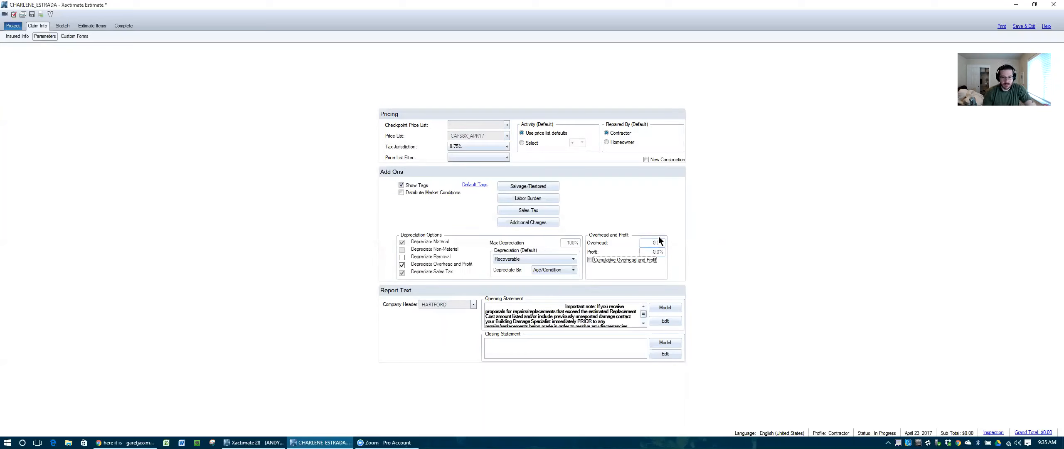
Step: Add company header LIMEGREEN, named Lime Green Restoration, with header address info text
click(474, 305)
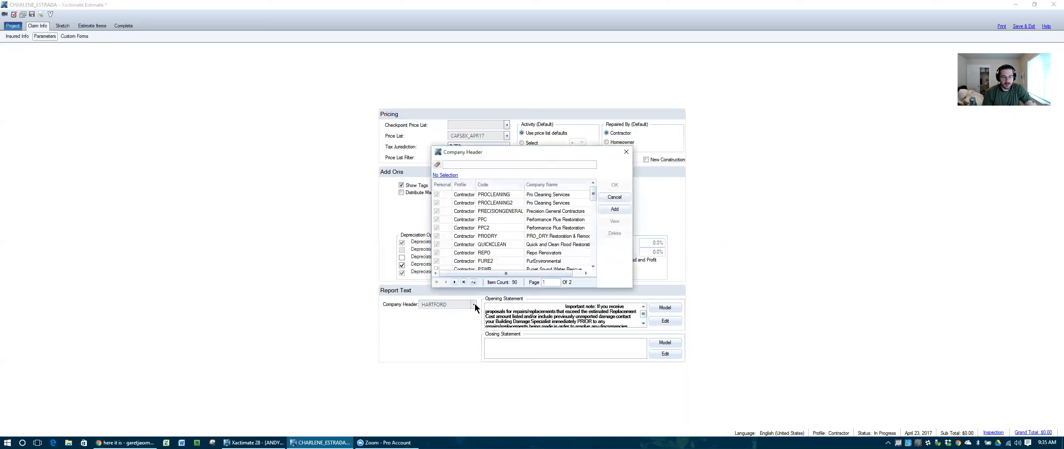
scroll(533, 229, down, 10)
scroll(533, 228, up, 10)
click(512, 165)
text(lime)
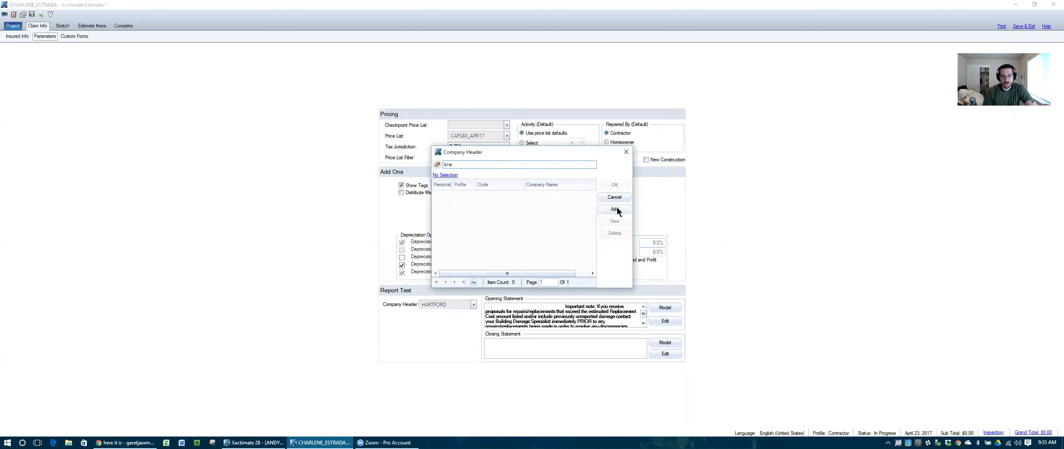
click(616, 208)
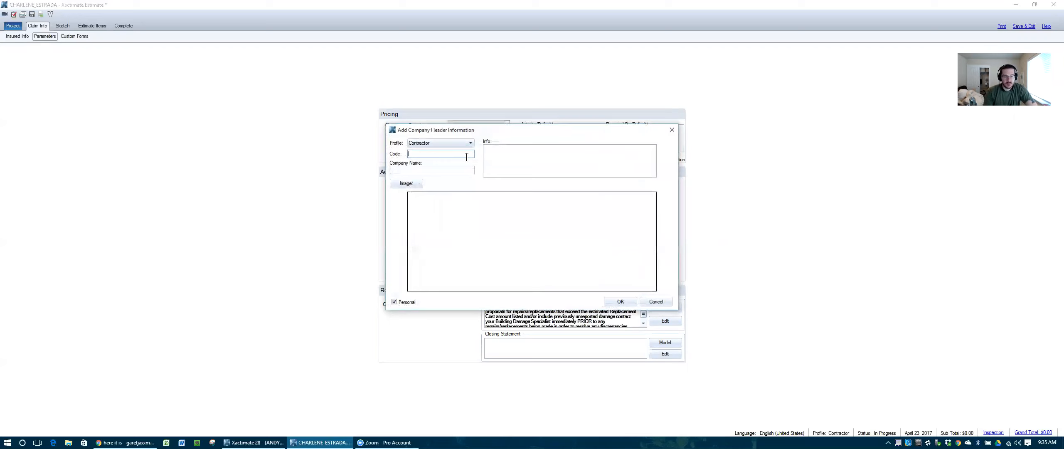
text(LIMEGREEN)
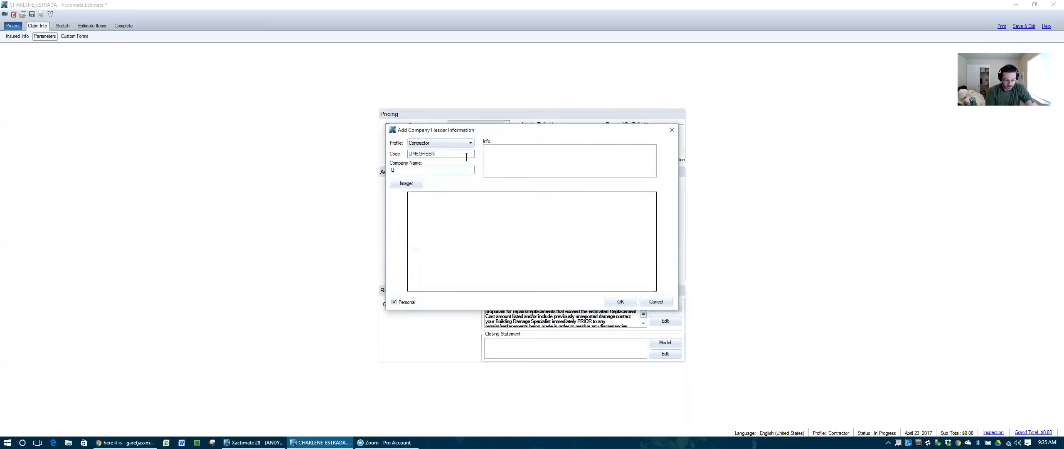
text(Limegreen)
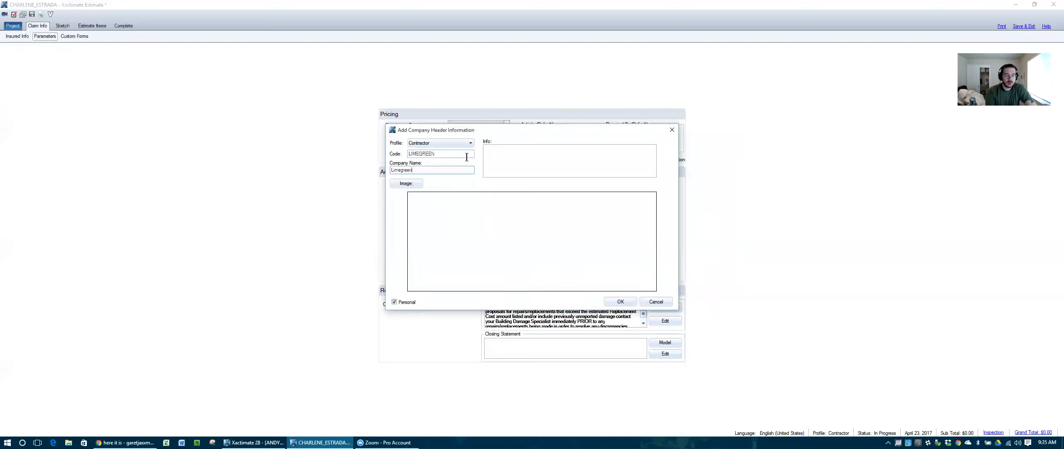
key(BackSpace)
text(Green Resto)
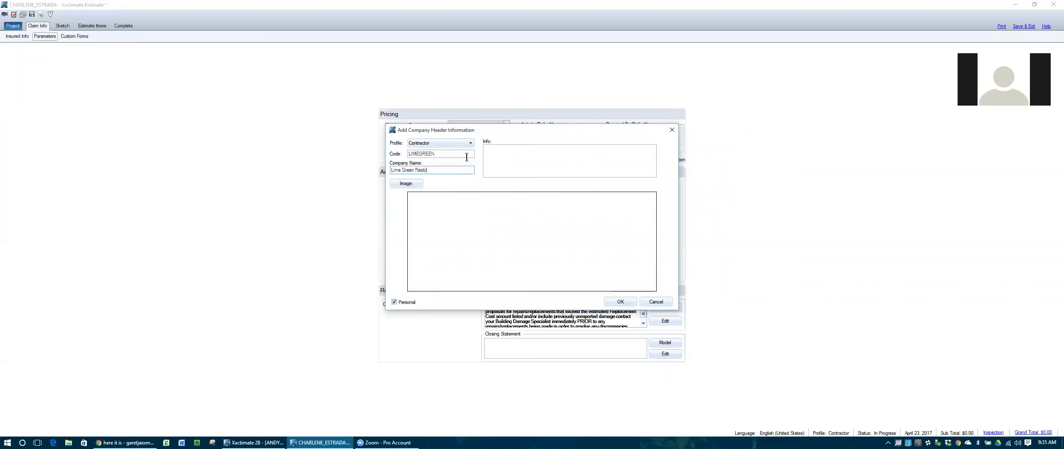
text(ration)
key(Tab)
text(hea)
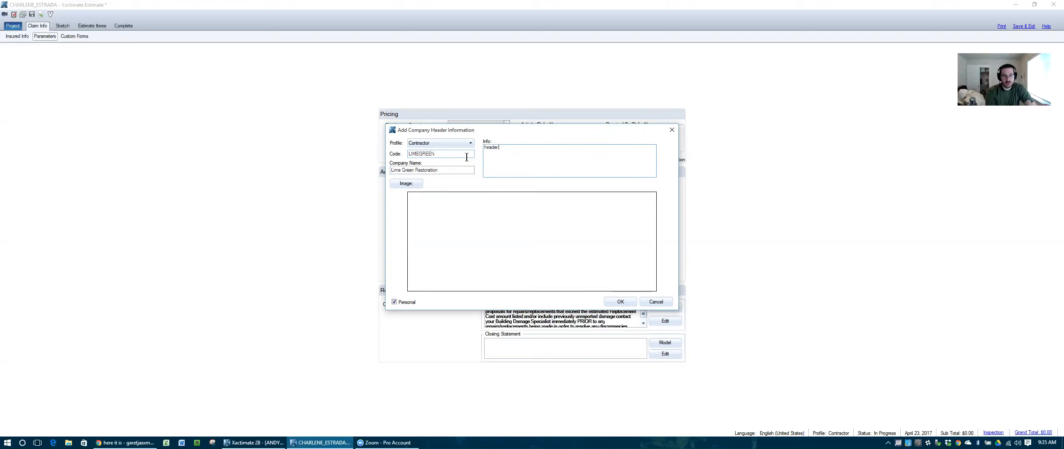
text(der address 4654654654654)
Step: Attach the sunglasses photo from Google Drive > Media as the LIMEGREEN logo, save, and select it
click(414, 184)
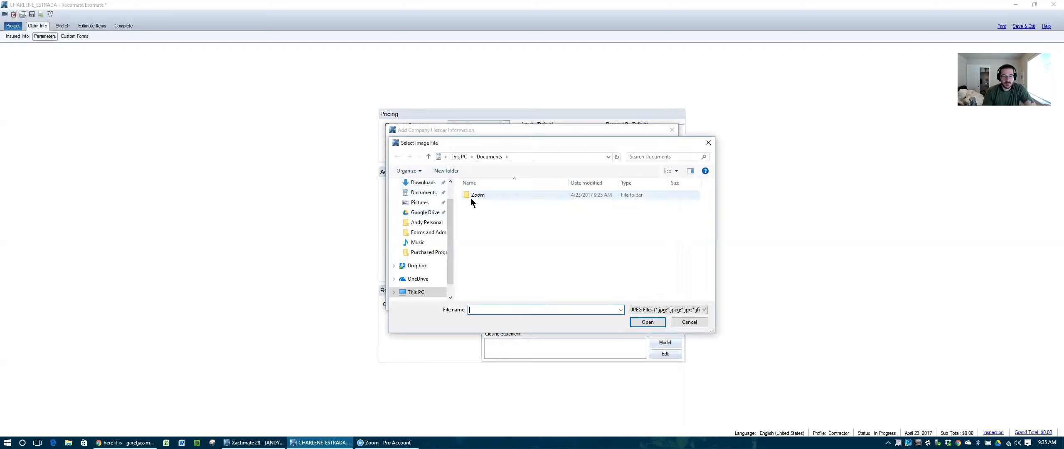
click(421, 212)
click(484, 215)
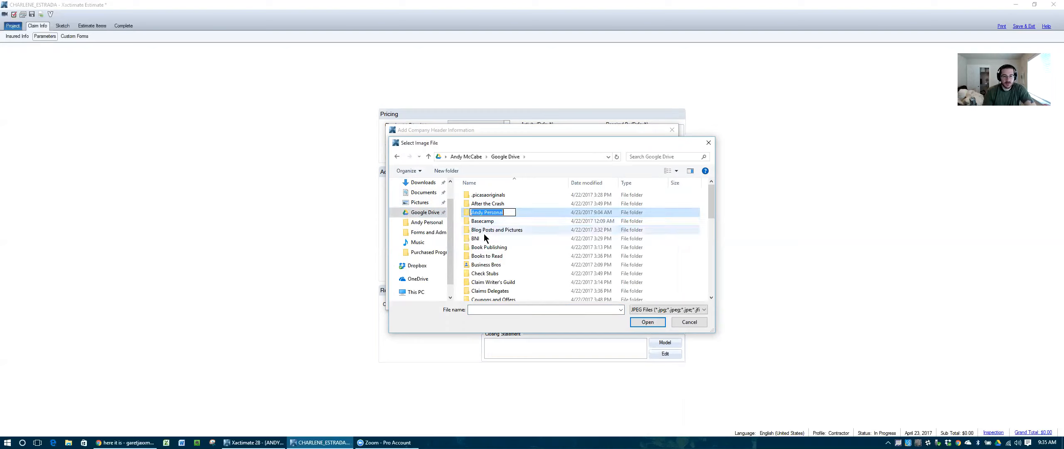
double_click(477, 213)
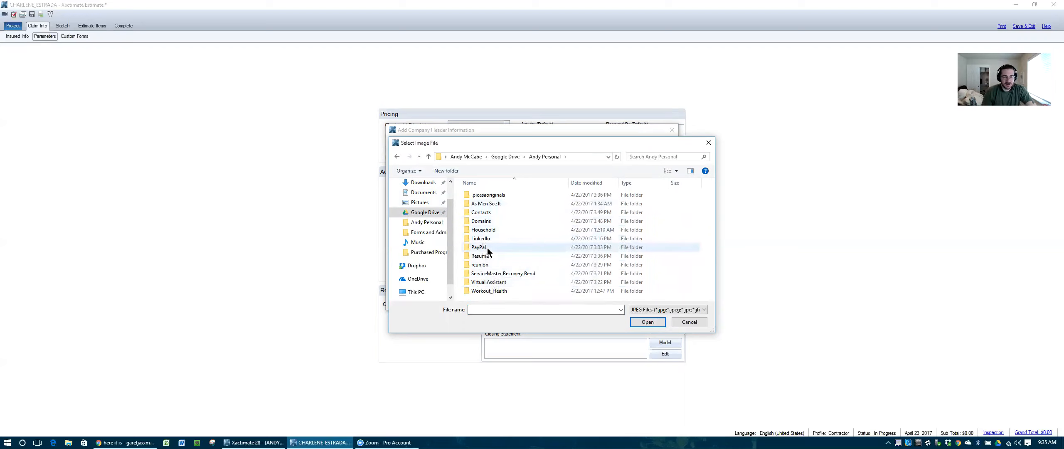
click(430, 214)
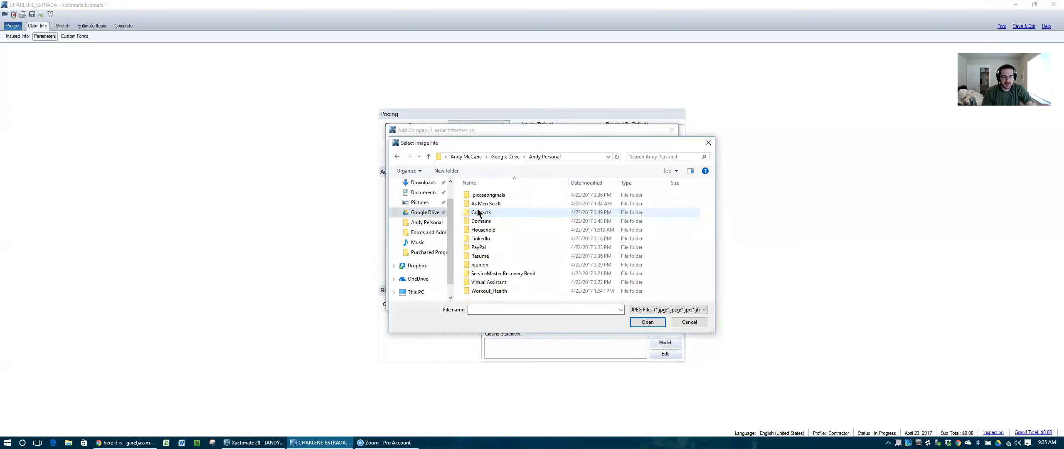
scroll(537, 251, down, 8)
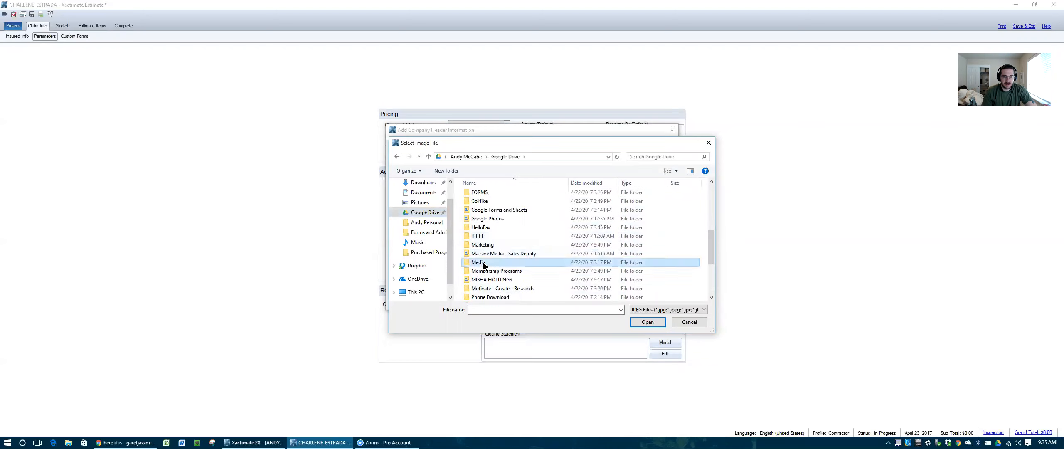
double_click(483, 262)
double_click(484, 229)
scroll(584, 233, down, 3)
double_click(684, 209)
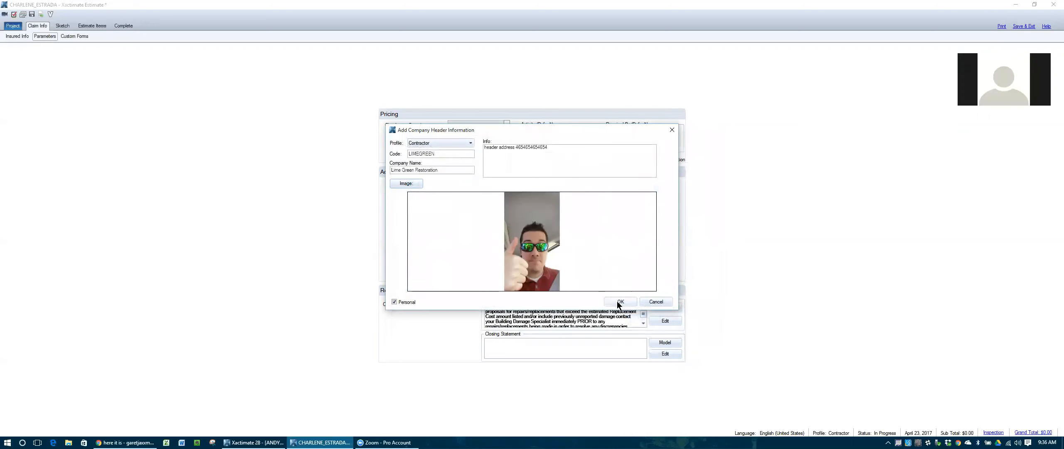
click(619, 302)
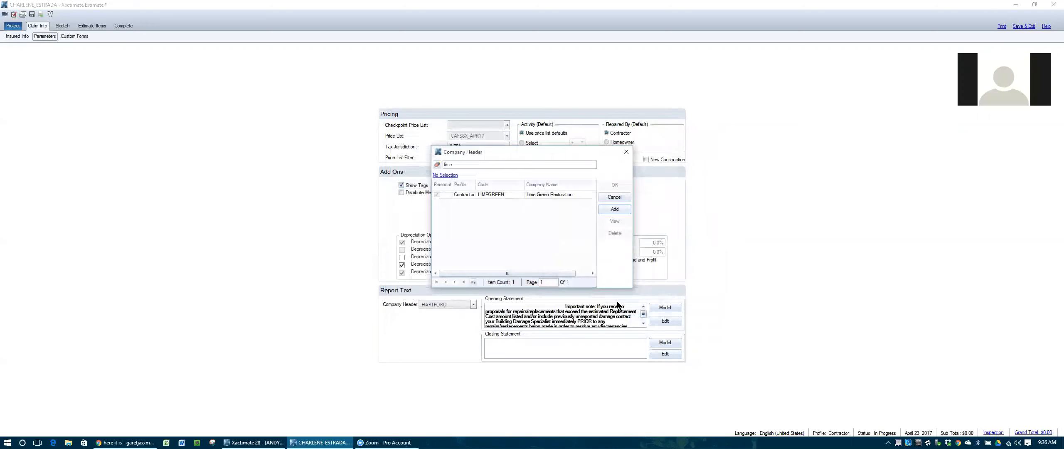
click(458, 195)
Step: Apply LIMEGREEN as the company header and preview the Abbreviated report showing its logo
click(614, 185)
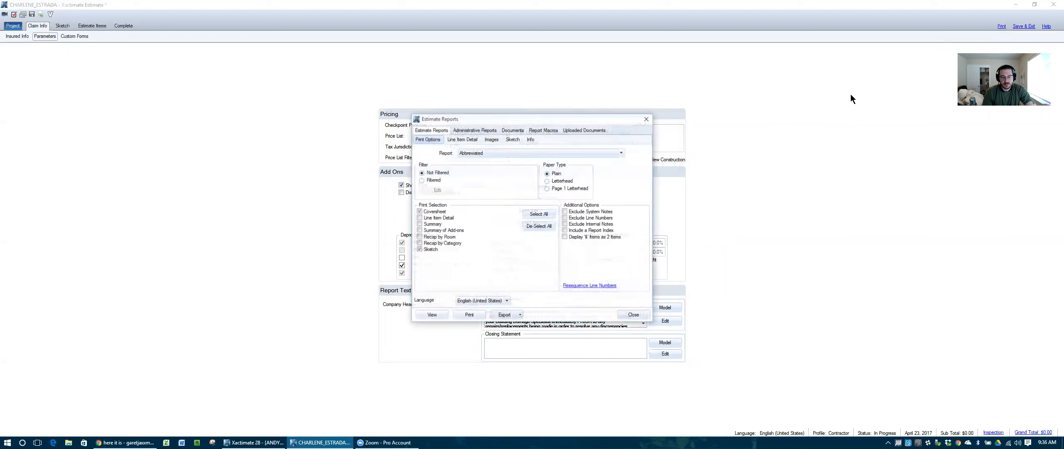
click(433, 315)
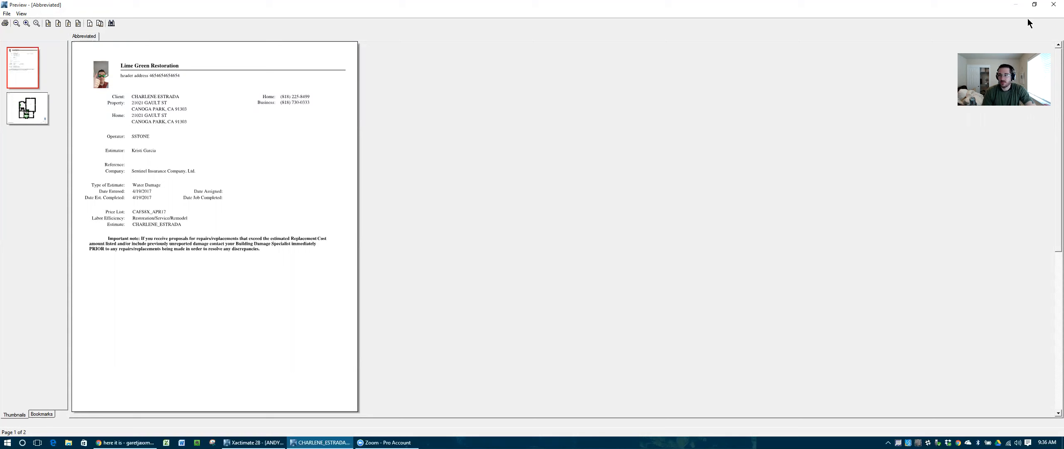
click(1053, 4)
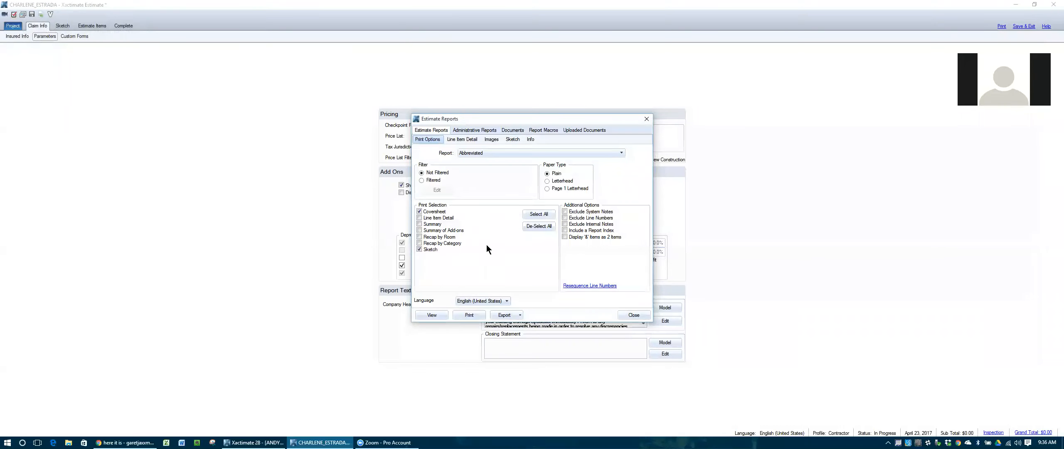
Step: Preview a Rough Draft report with Line Item Detail and Summary, then close the report windows
click(497, 153)
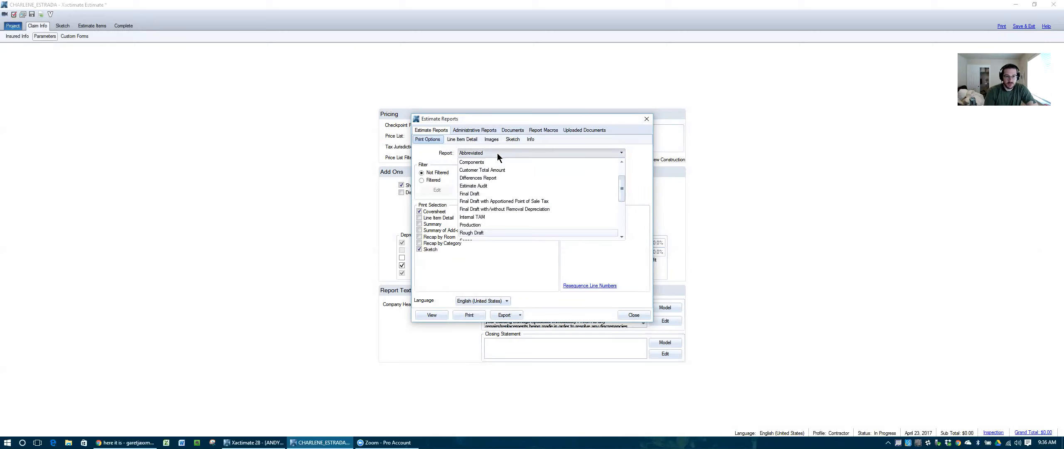
click(471, 231)
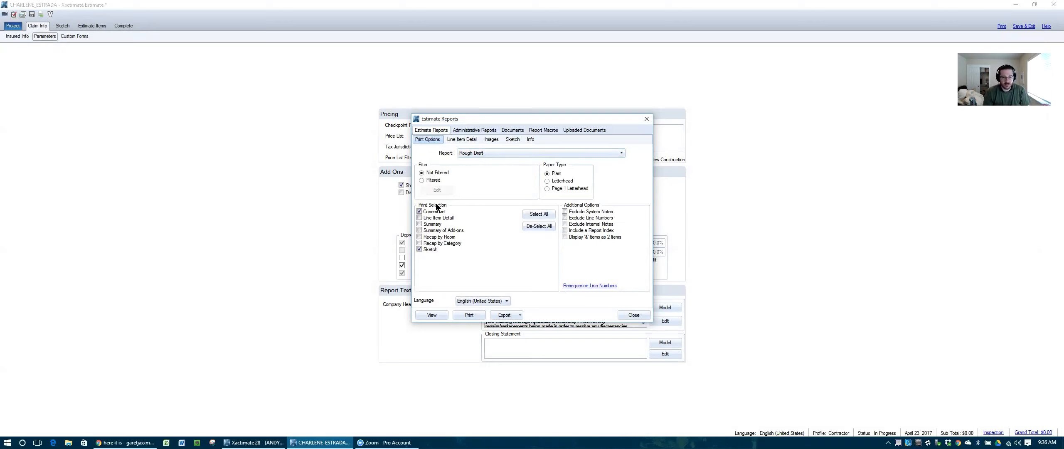
click(420, 218)
click(420, 224)
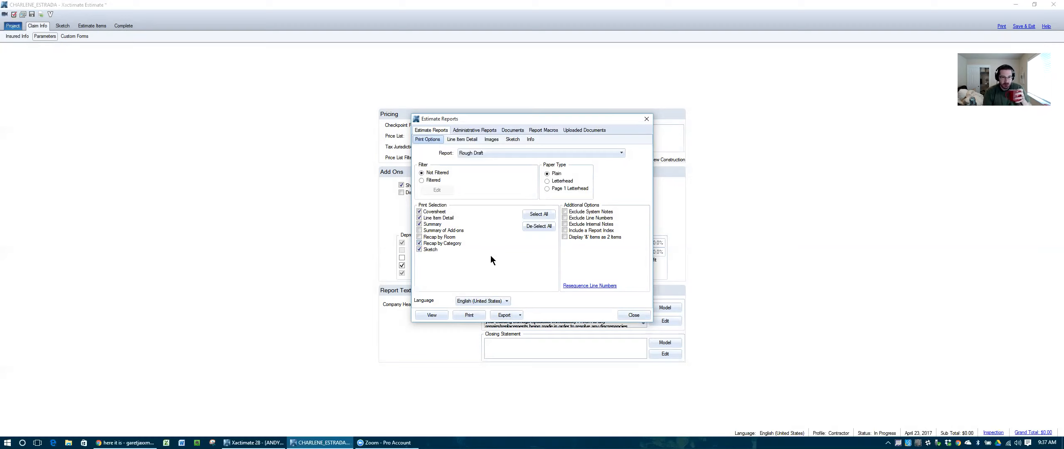
click(439, 315)
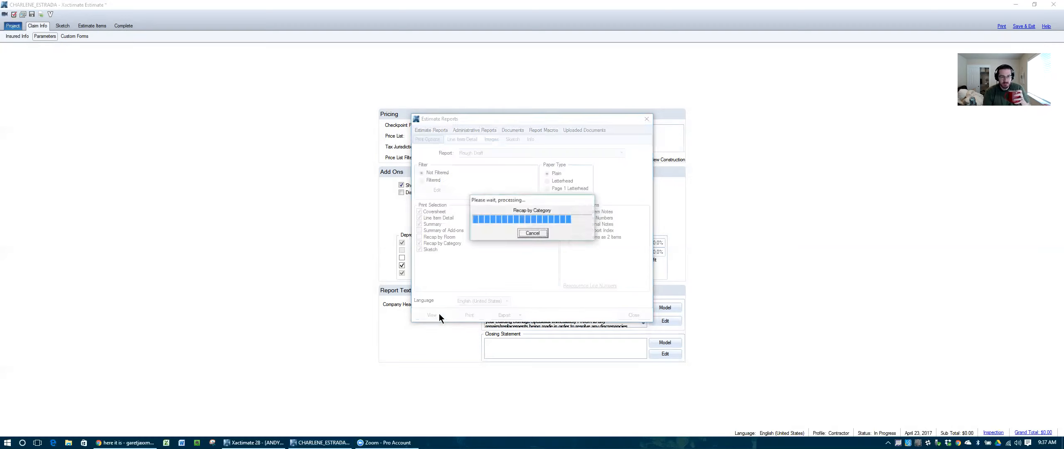
scroll(69, 170, down, 15)
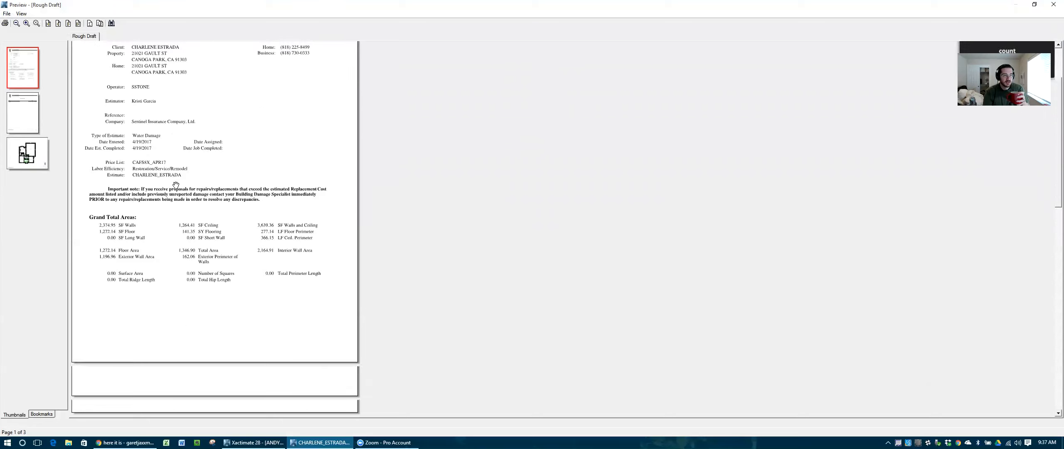
click(1053, 7)
click(633, 316)
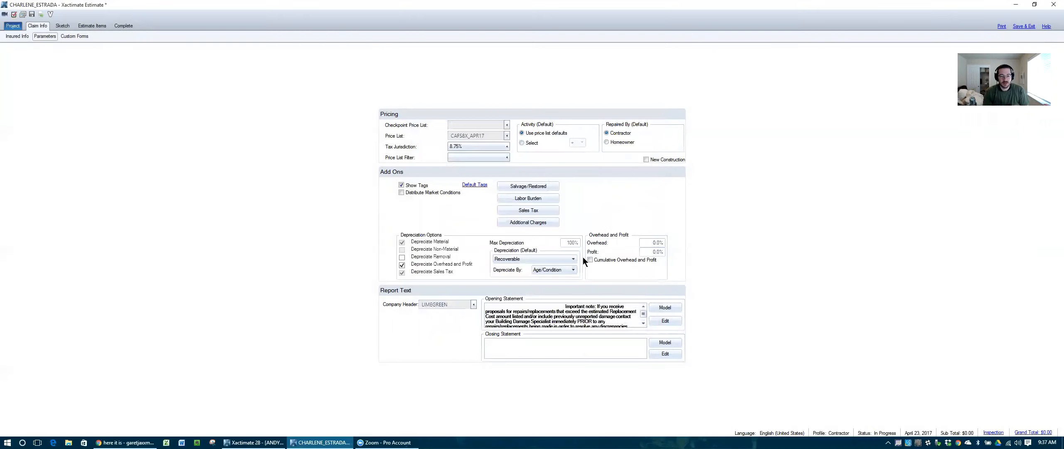
click(665, 307)
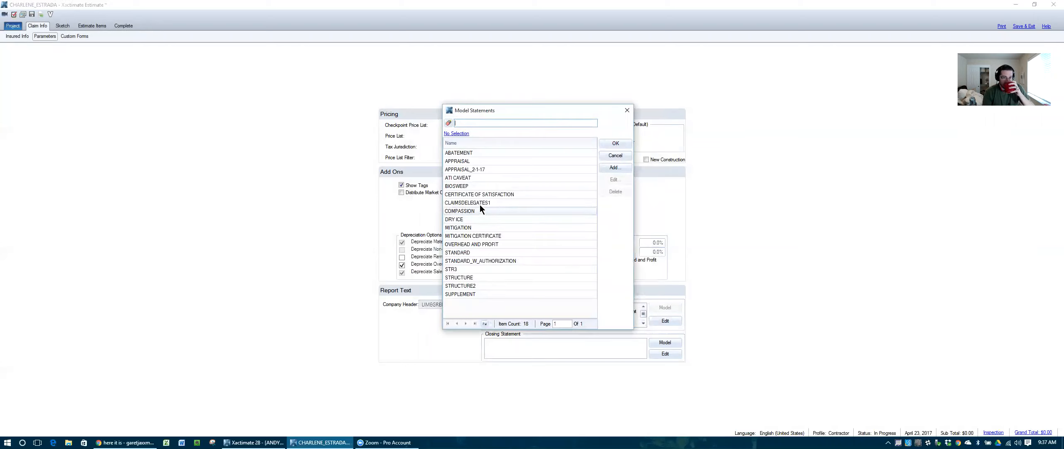
Step: Replace the opening statement with the CLAIMSDELEGATES1 model and review it in the editor
click(480, 202)
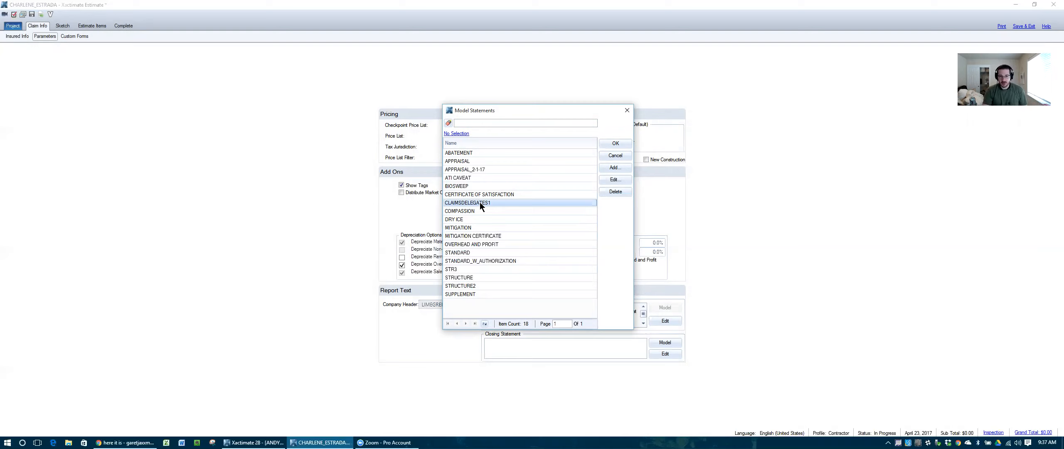
click(615, 144)
click(515, 233)
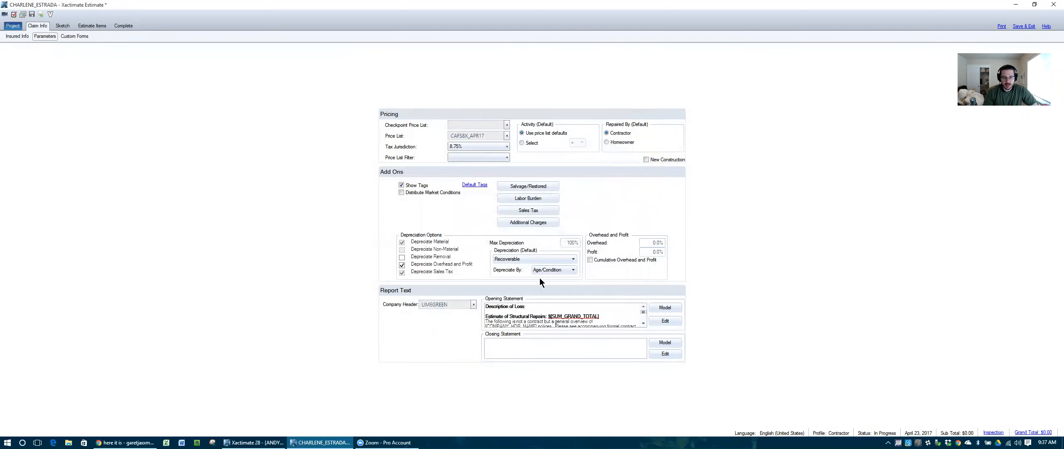
click(665, 320)
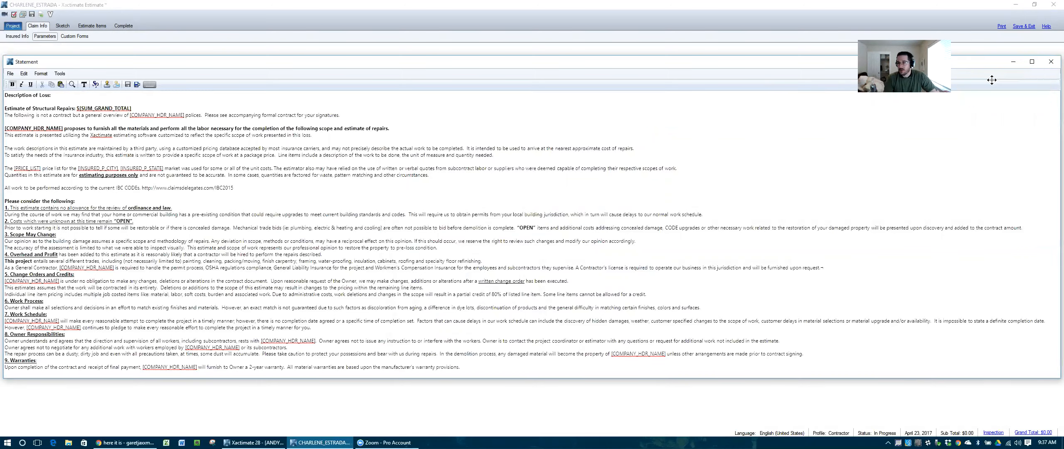
key(Escape)
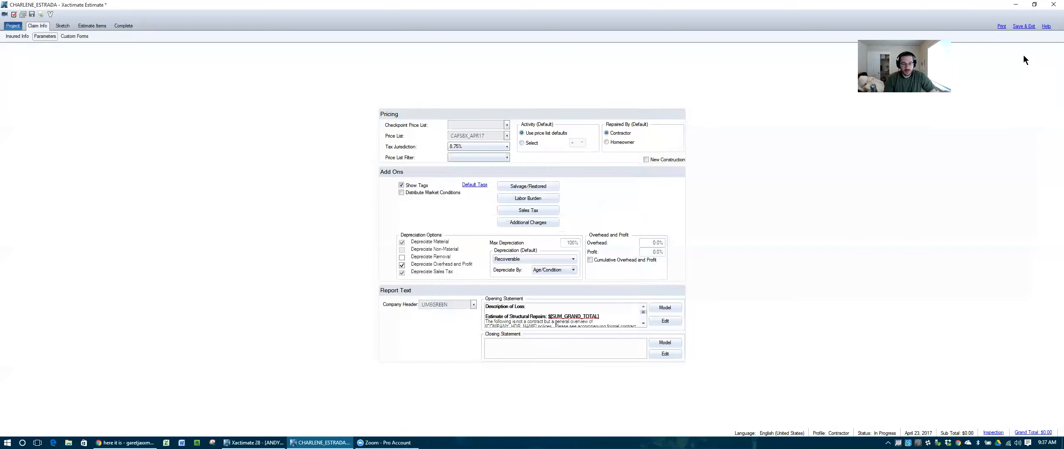
Step: Replace the opening statement with the MITIGATION model text instead
click(668, 308)
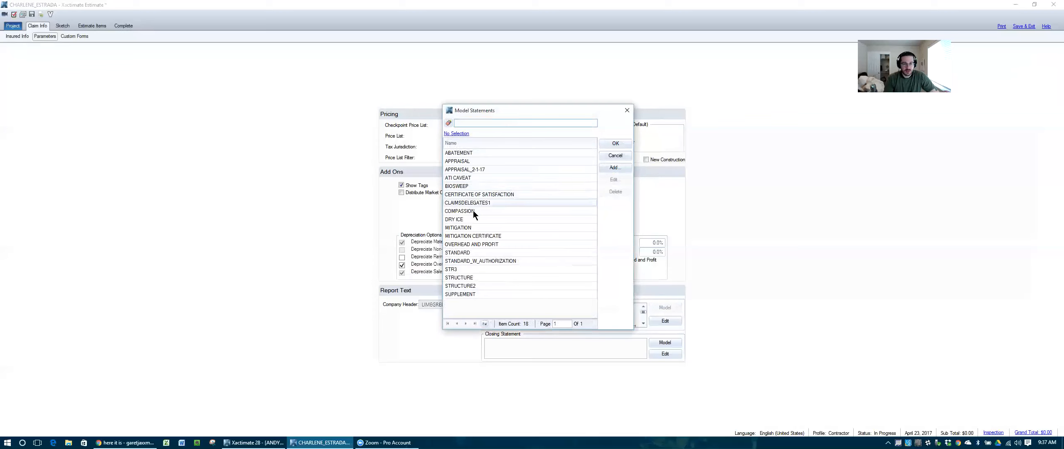
click(471, 228)
click(617, 144)
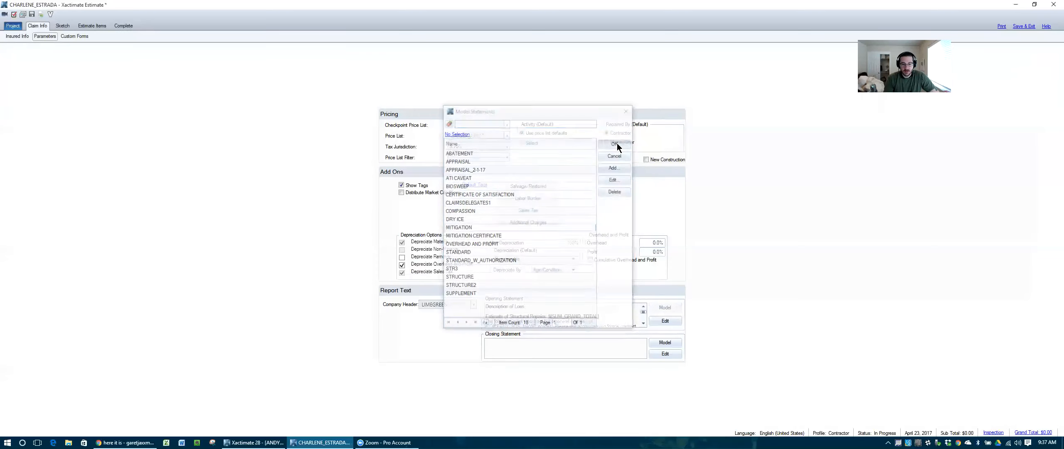
click(513, 232)
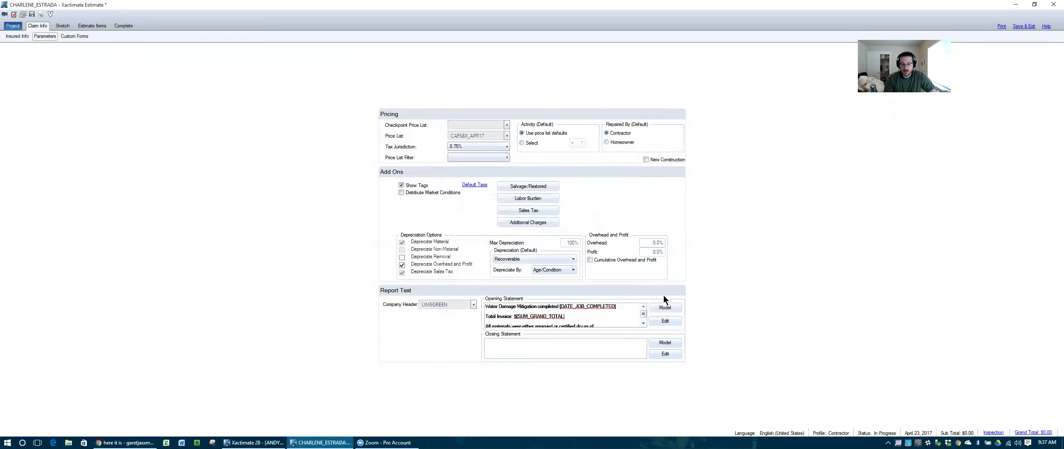
click(671, 319)
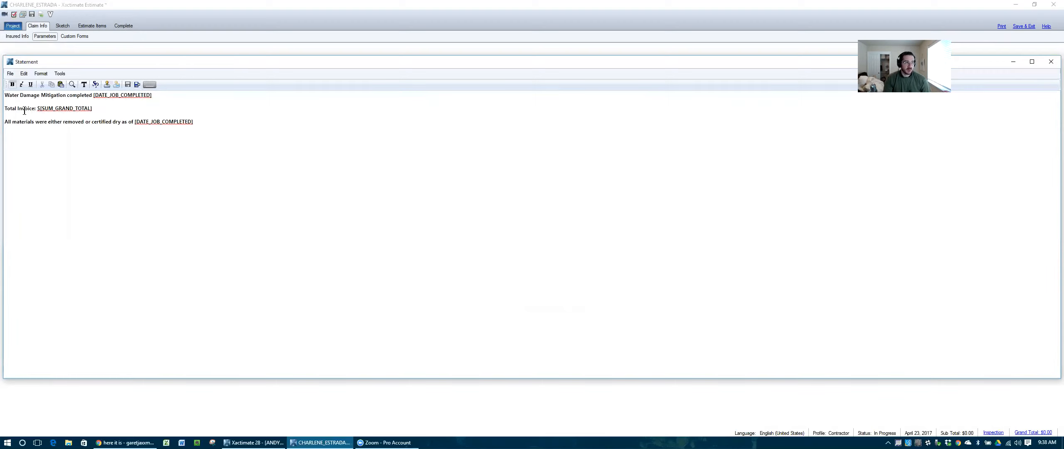
drag(37, 109, 14, 110)
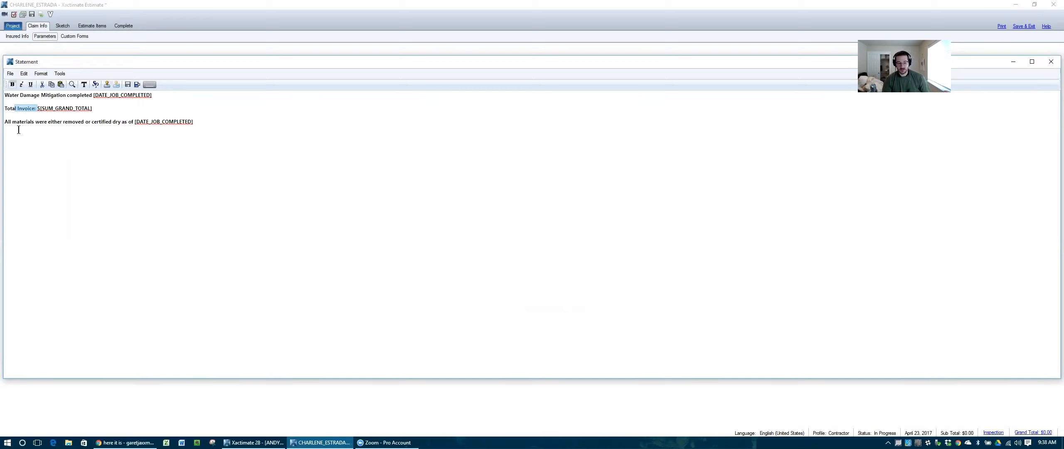
click(202, 176)
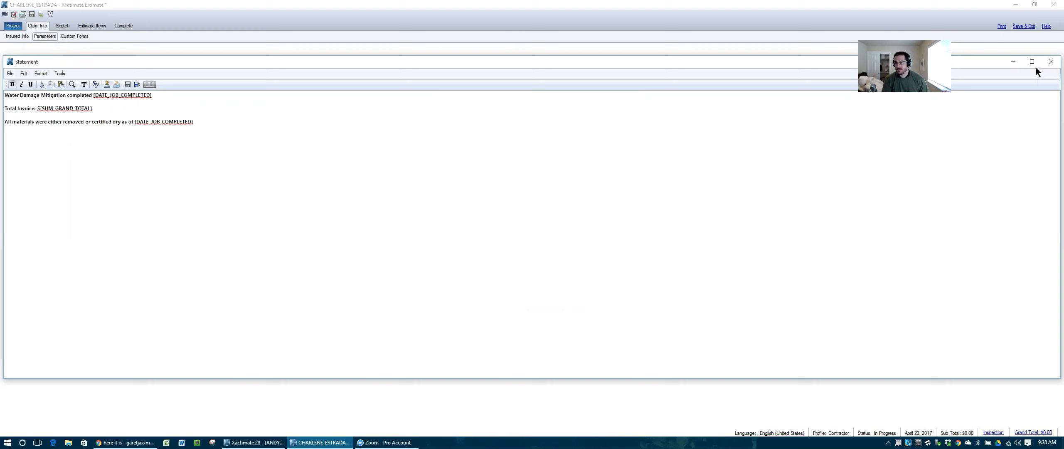
click(1051, 62)
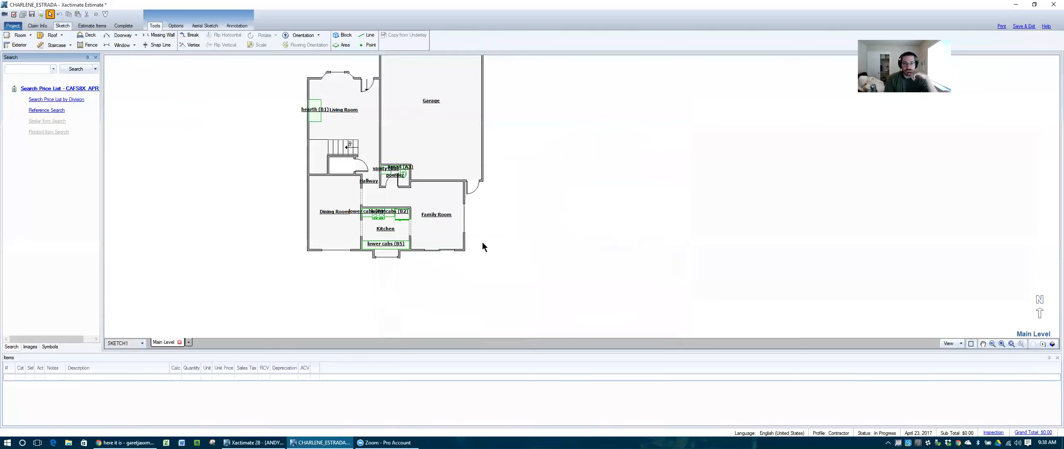
Step: Turn on the dot grid and wall measurements on the floor-plan sketch and zoom around the plan
scroll(531, 222, down, 2)
scroll(416, 132, up, 2)
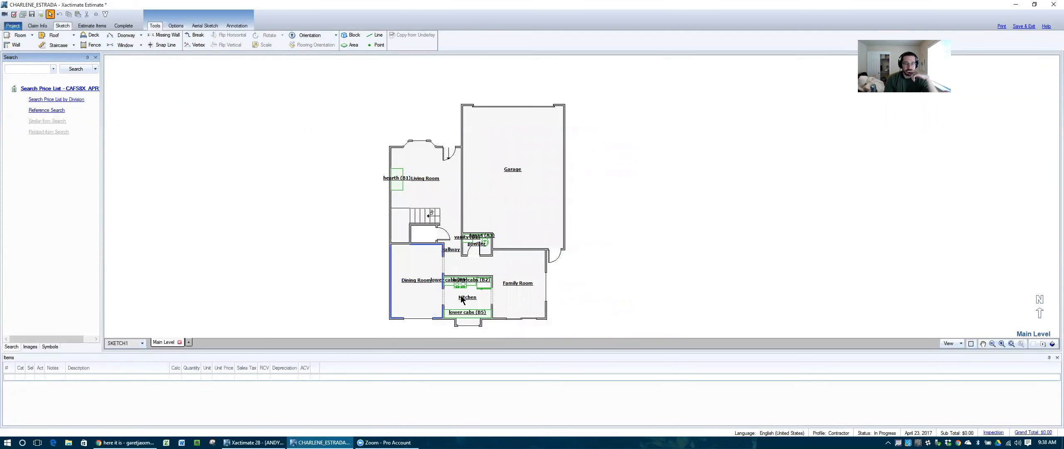
click(951, 344)
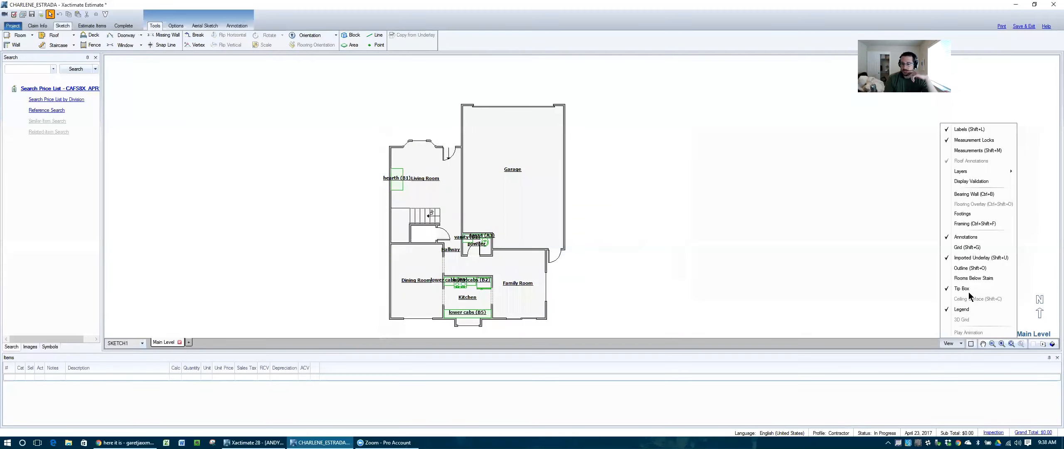
click(966, 247)
click(948, 344)
click(970, 150)
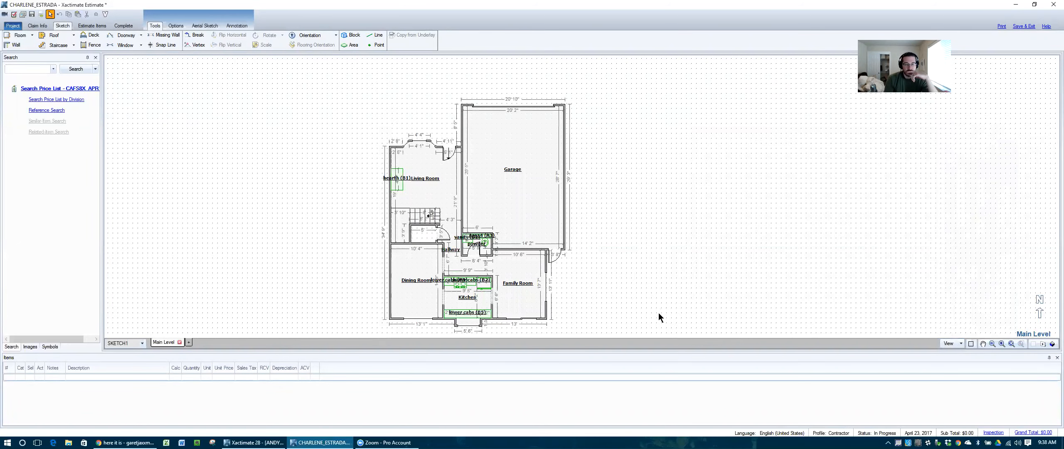
scroll(434, 327, up, 2)
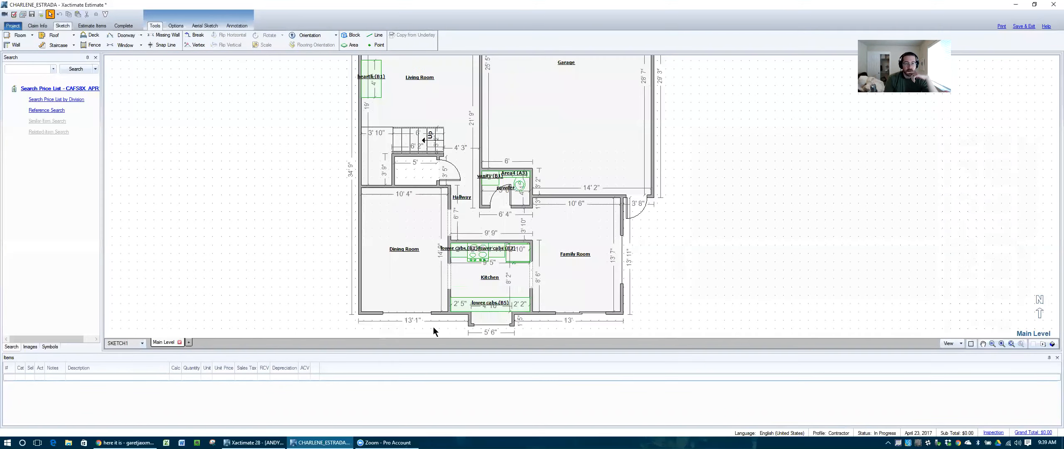
scroll(434, 326, down, 2)
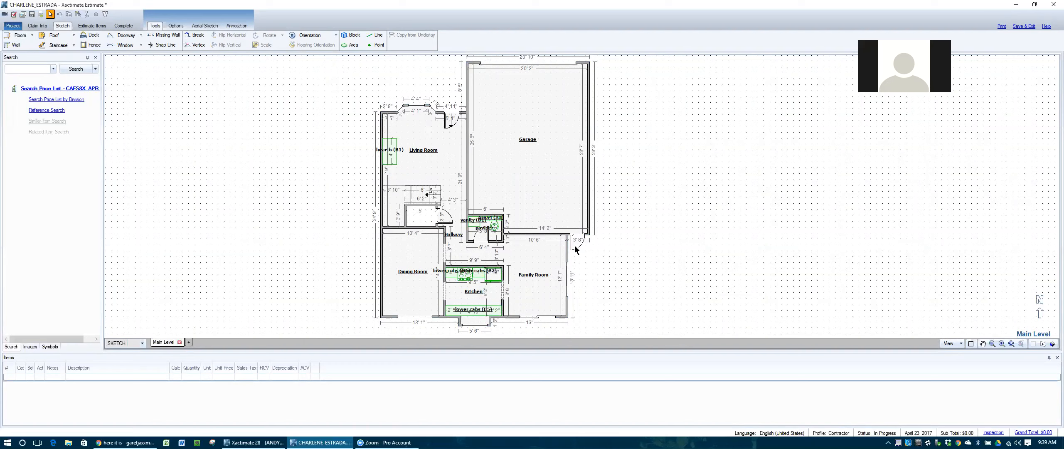
scroll(478, 230, up, 2)
scroll(478, 229, up, 3)
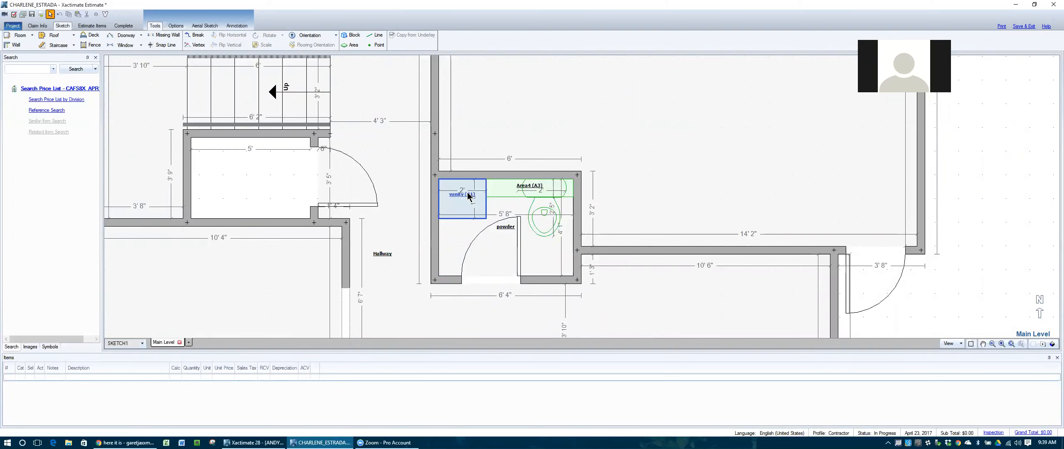
scroll(467, 195, down, 5)
scroll(468, 195, up, 3)
scroll(468, 196, down, 1)
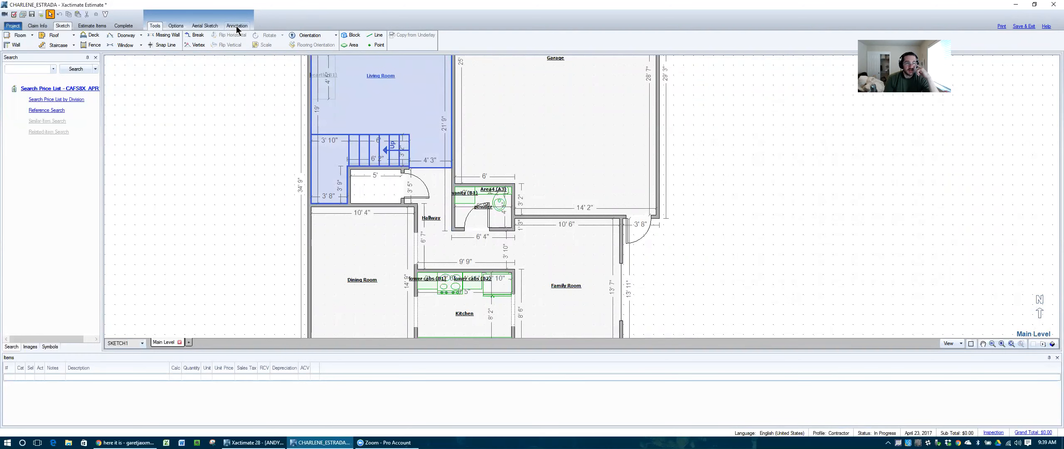
Step: Add a 'Source' text label and move it to the right of the Family Room
click(236, 26)
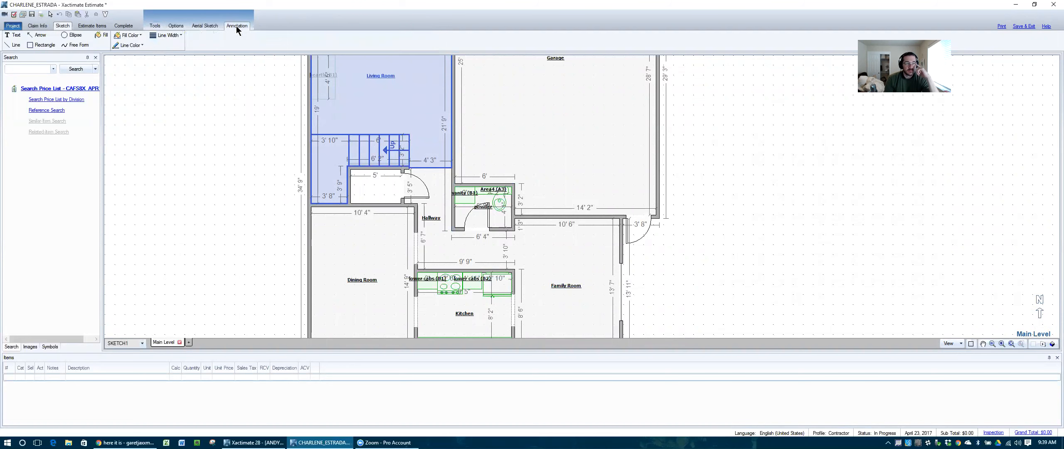
click(12, 35)
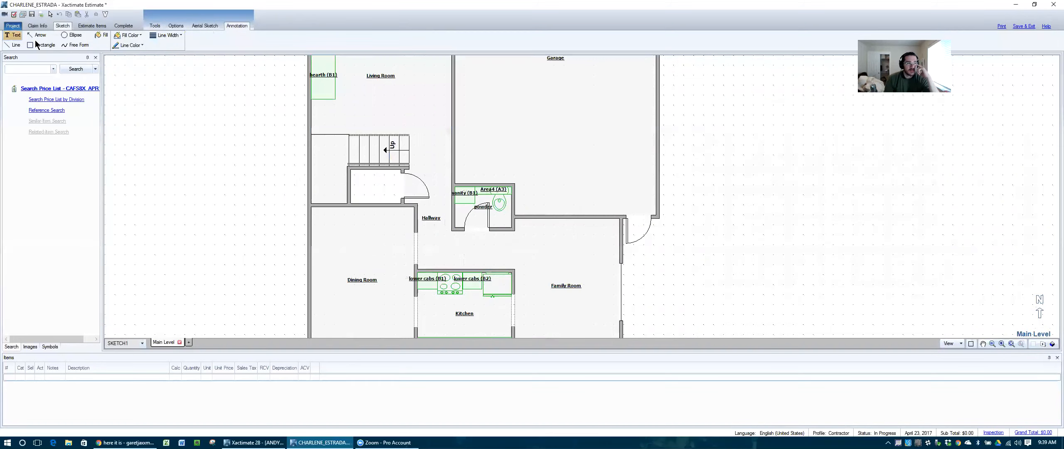
click(197, 172)
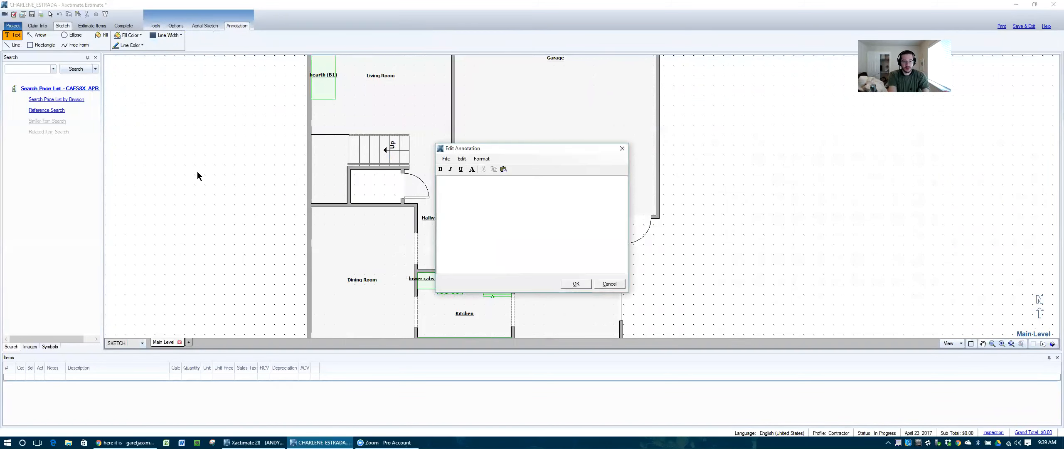
text(Source)
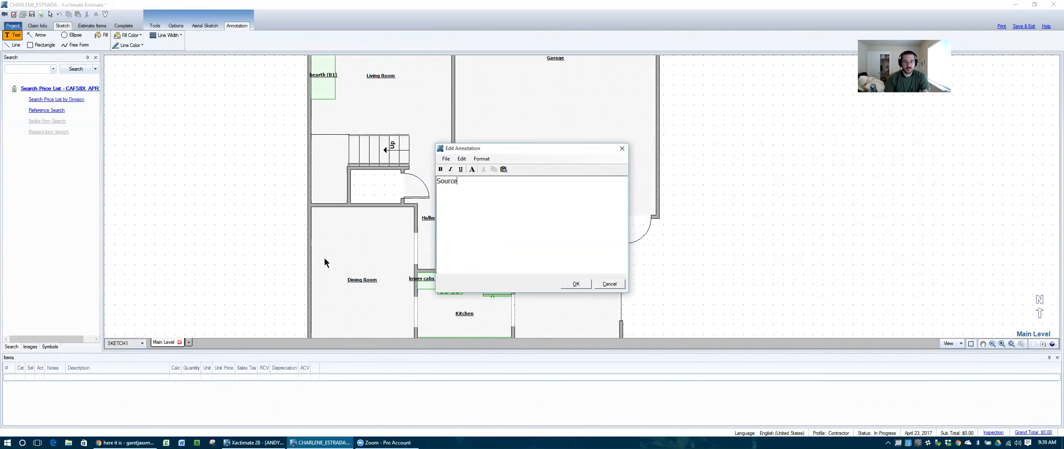
click(575, 284)
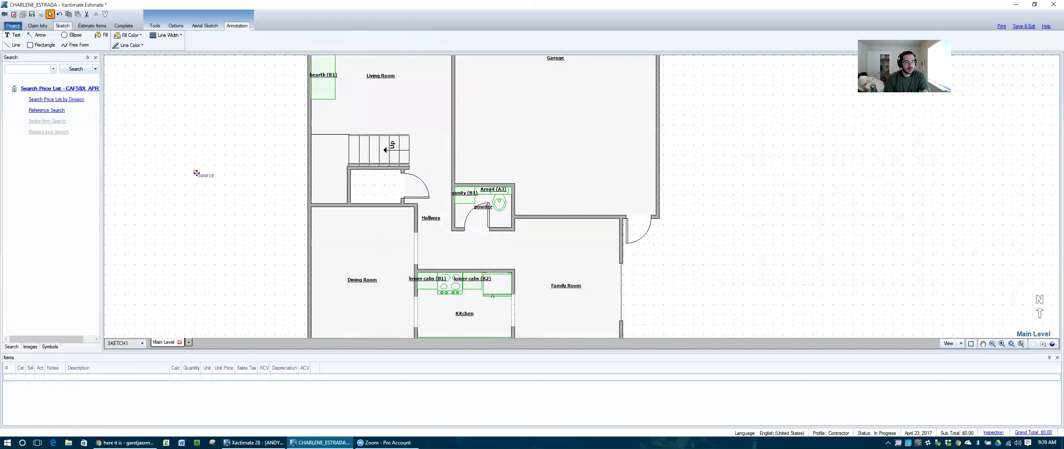
mouse_move(202, 172)
mouse_down()
mouse_move(610, 196)
mouse_move(731, 246)
mouse_move(688, 266)
mouse_move(630, 160)
mouse_move(558, 138)
mouse_move(689, 138)
mouse_move(691, 267)
mouse_up()
click(652, 293)
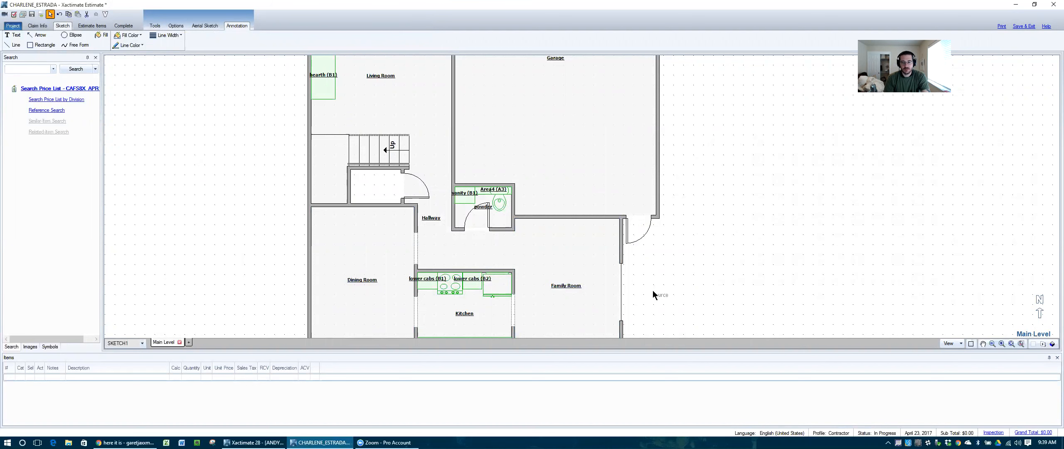
Step: Set the annotation line colour to red
click(158, 35)
click(159, 56)
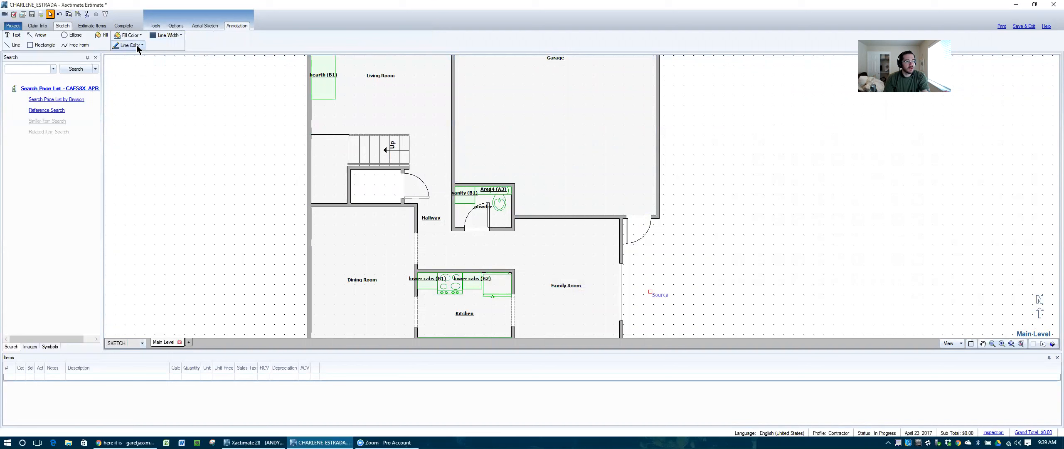
click(137, 45)
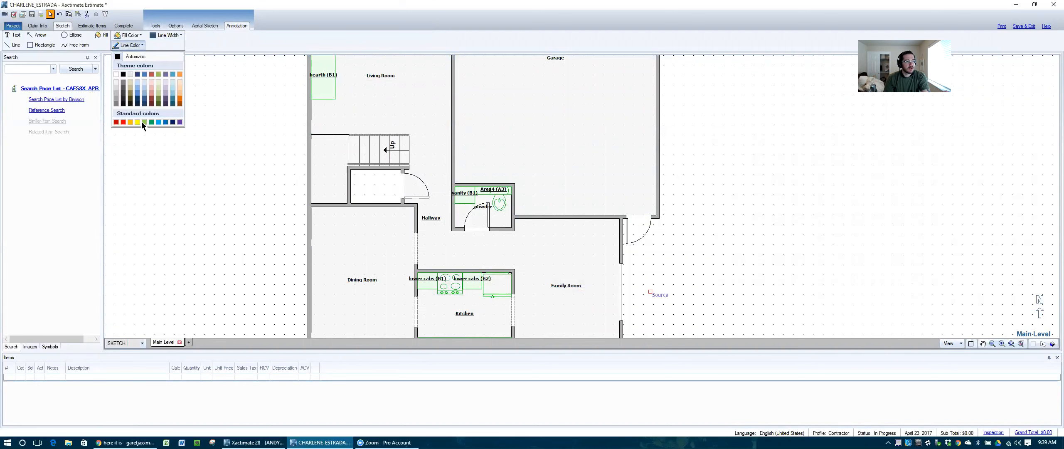
click(121, 122)
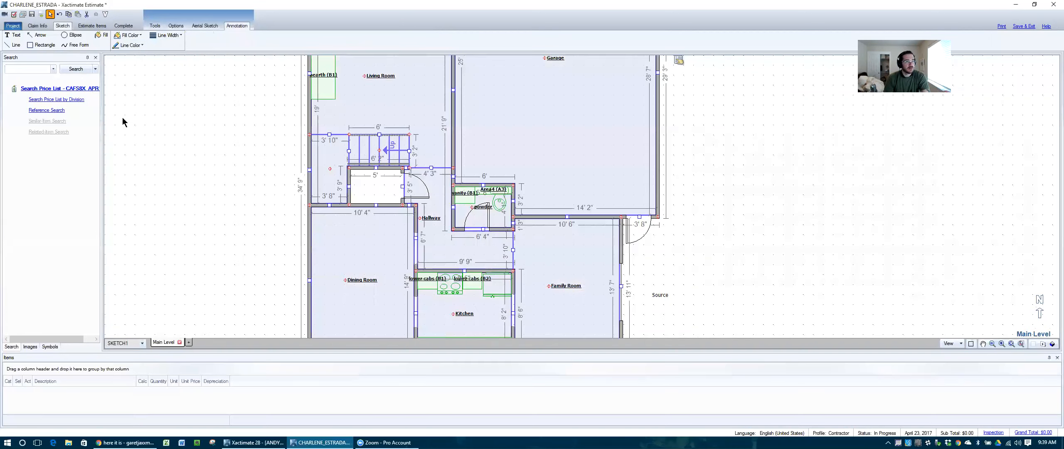
click(42, 36)
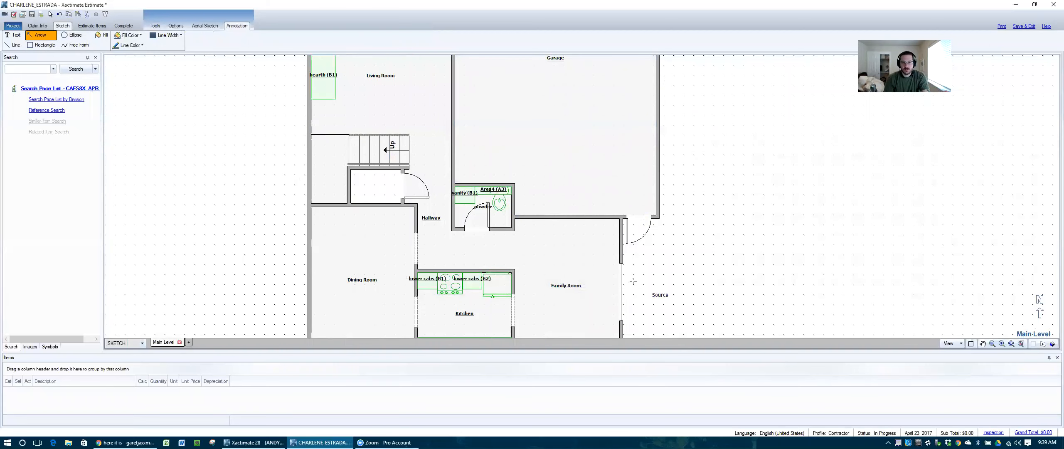
Step: Draw the red arrow from Source to the powder room, then choose the second line thickness and a new colour
click(472, 200)
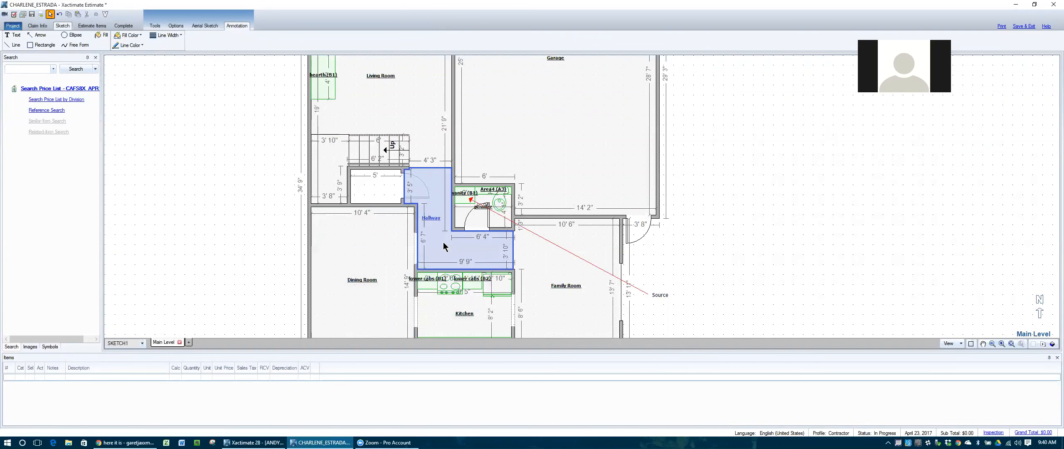
scroll(443, 245, down, 1)
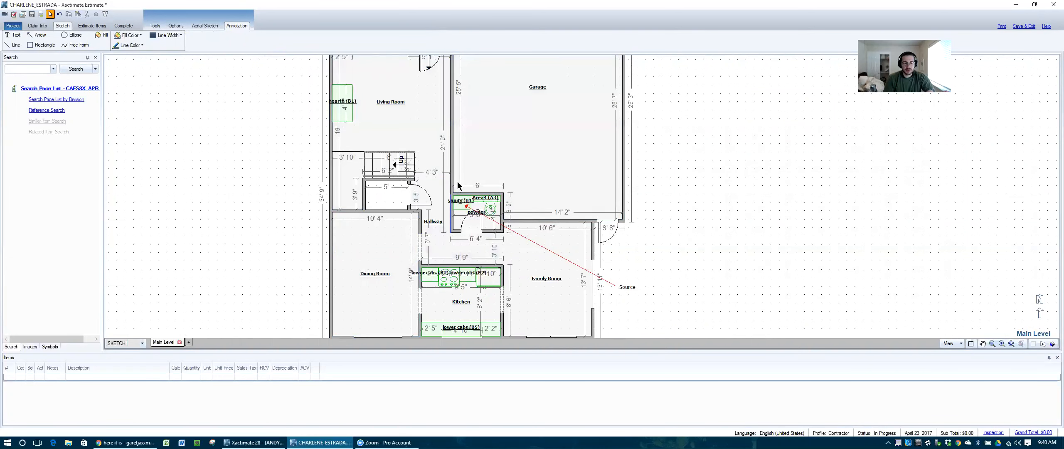
click(166, 37)
click(181, 62)
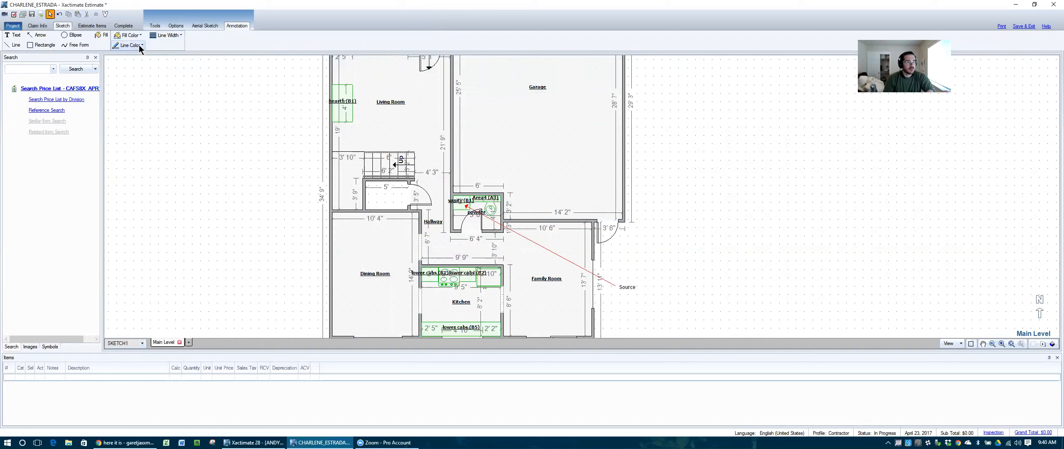
click(140, 45)
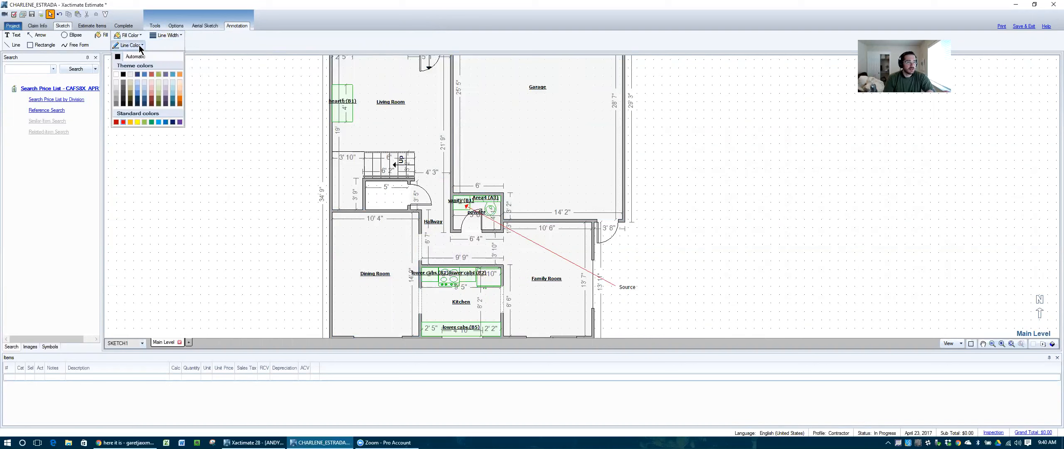
click(144, 122)
key(ctrl+a)
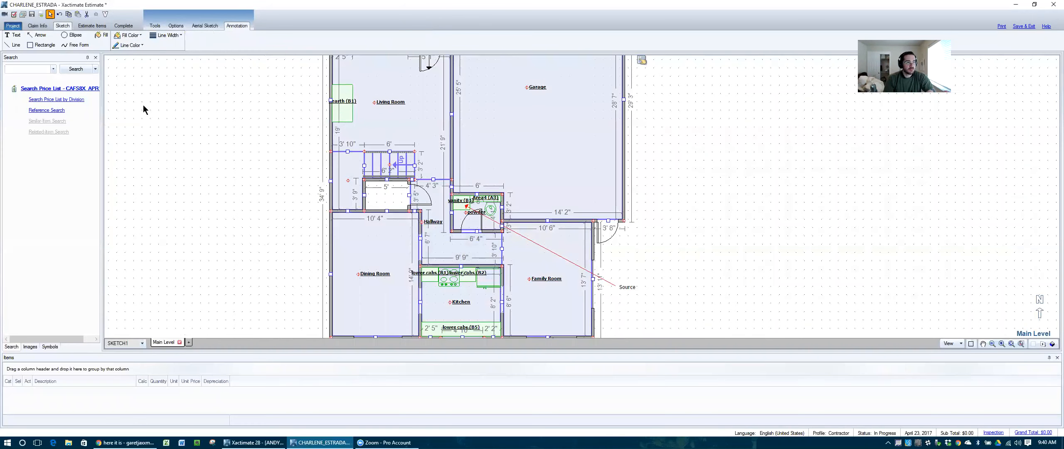
click(41, 35)
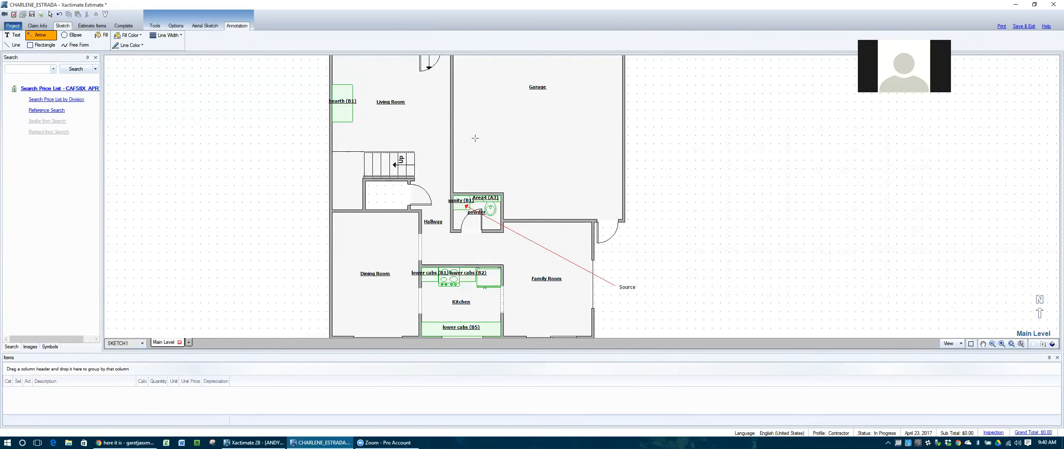
Step: Set a thicker annotation line width and a blue line colour
click(164, 35)
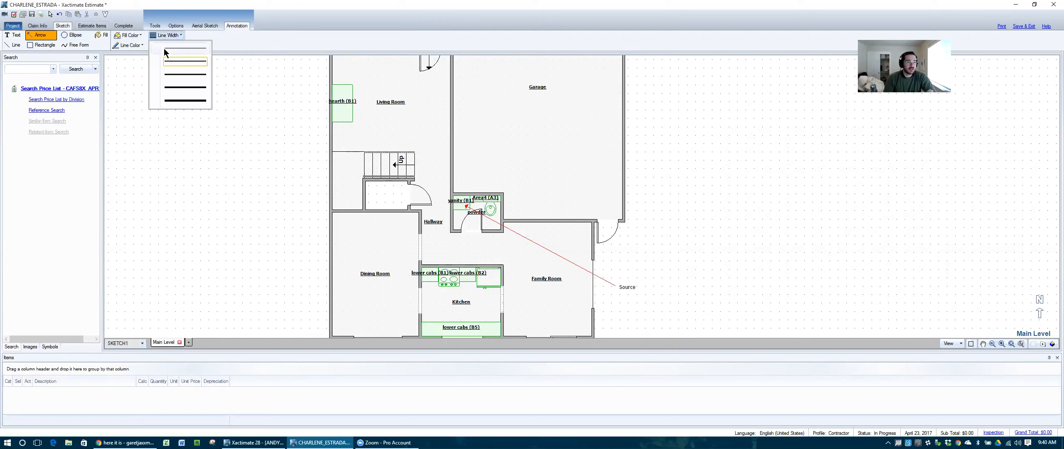
click(178, 73)
click(133, 45)
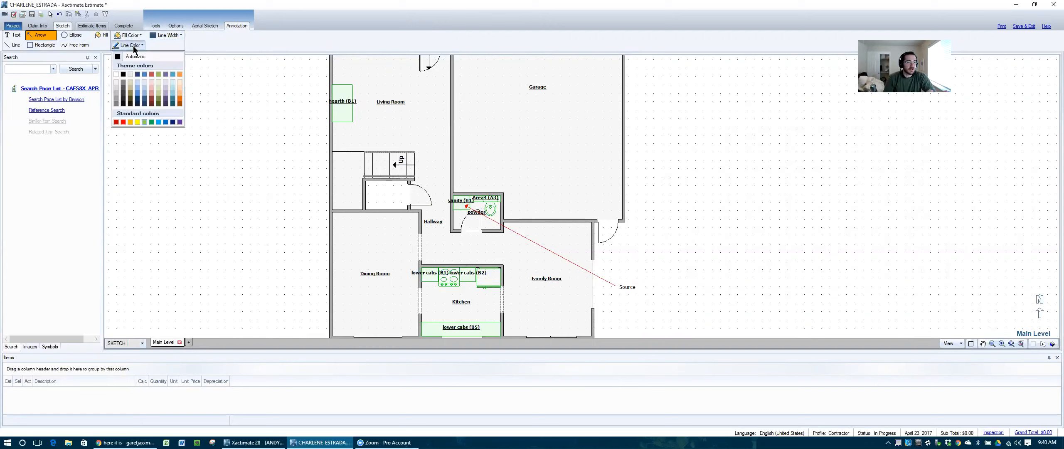
click(159, 123)
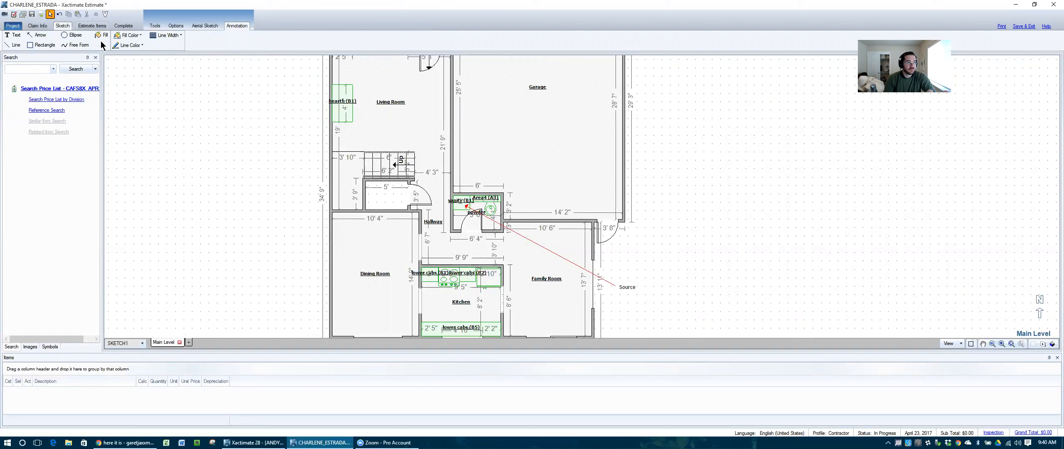
Step: Draw three blue arrows from the vanity: one pointing up, one to the stairs, one to the Living Room
click(40, 36)
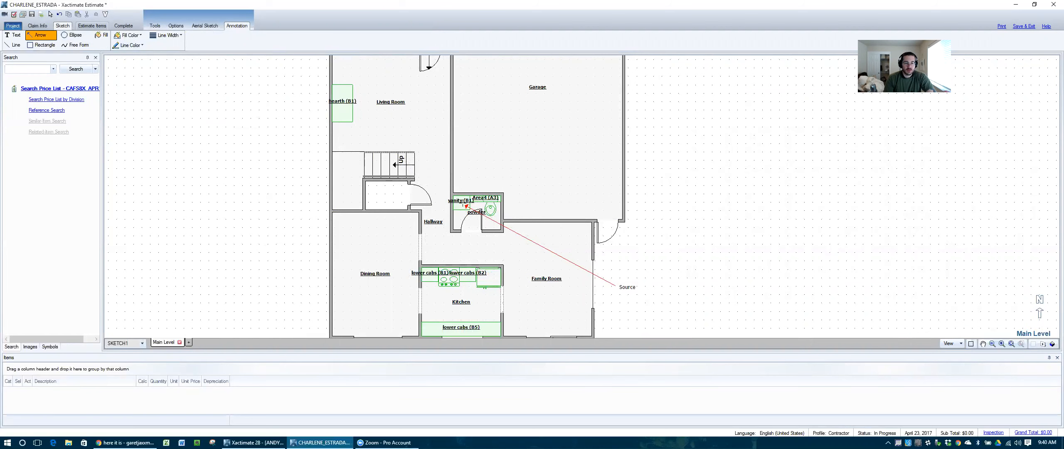
drag(462, 204, 488, 160)
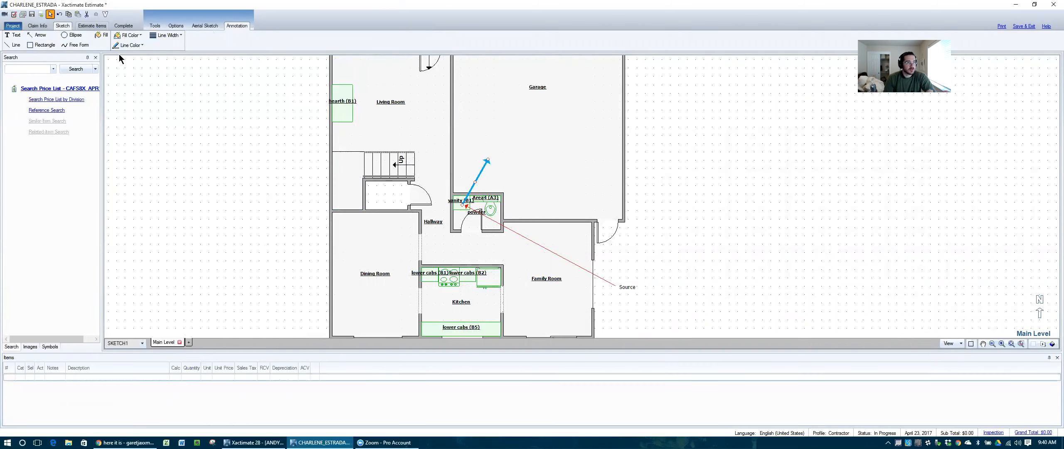
click(41, 37)
drag(462, 203, 392, 171)
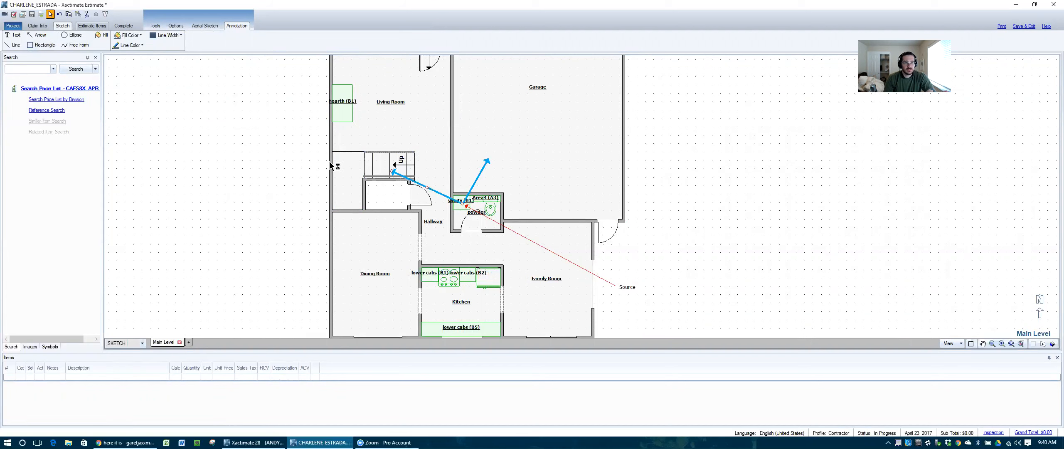
click(36, 35)
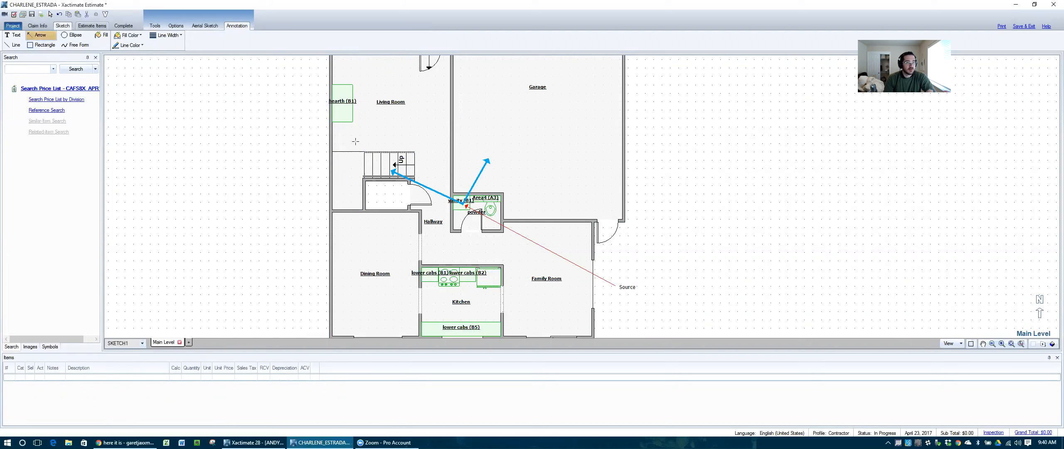
drag(462, 204, 421, 106)
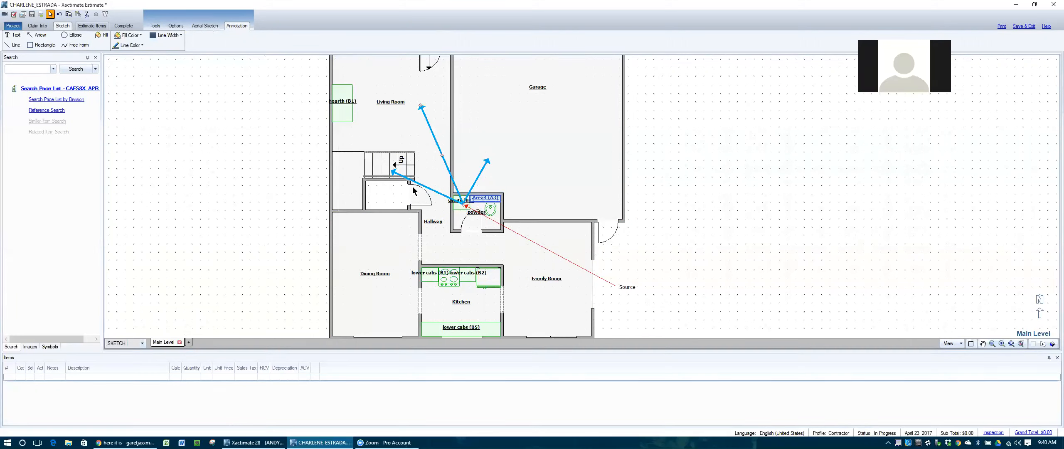
click(37, 36)
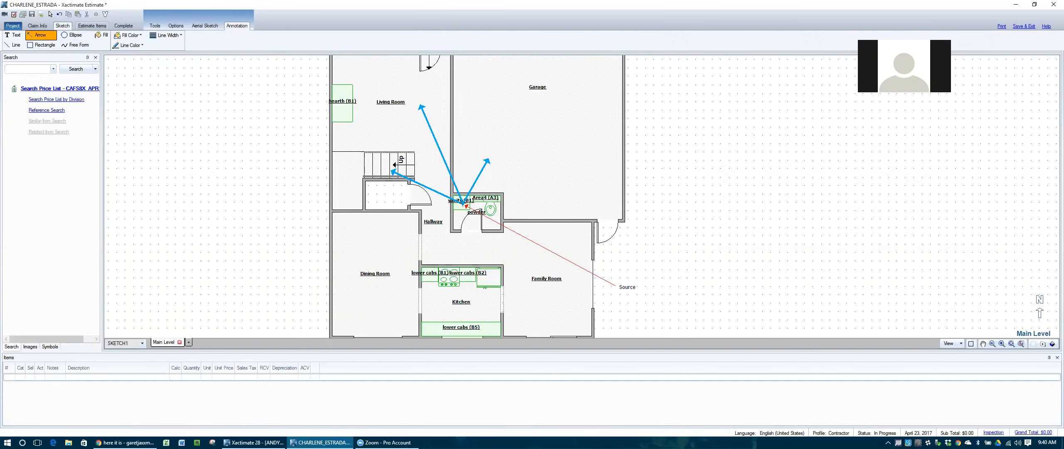
Step: Draw a fourth blue arrow from the vanity down to the Kitchen's lower cabinets
drag(464, 205, 471, 252)
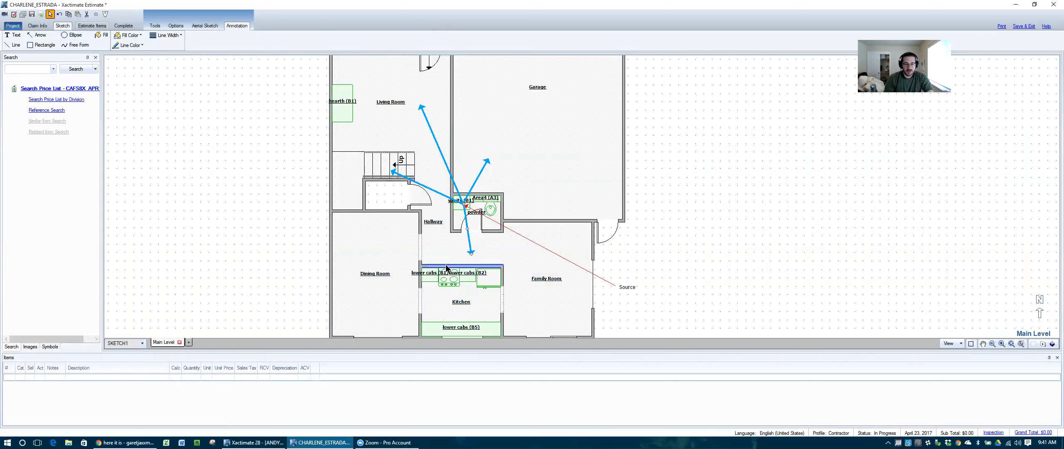
click(471, 268)
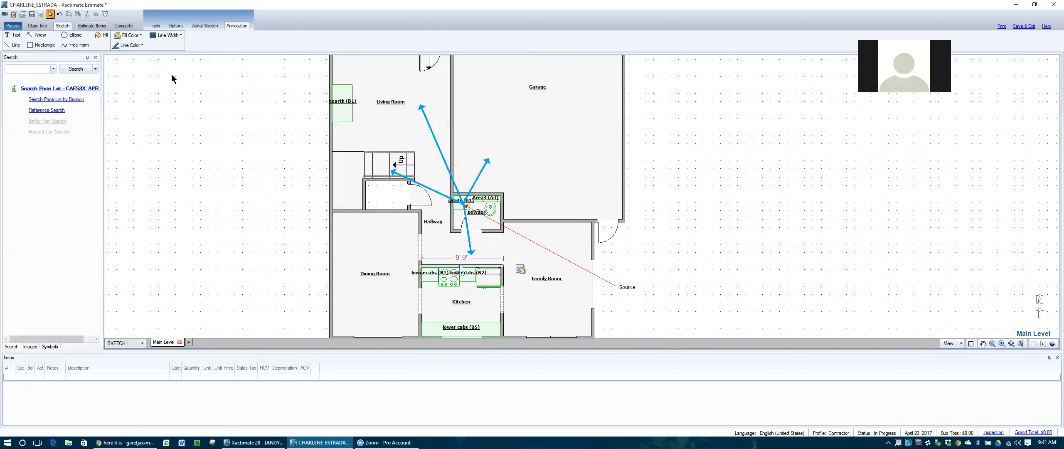
click(189, 121)
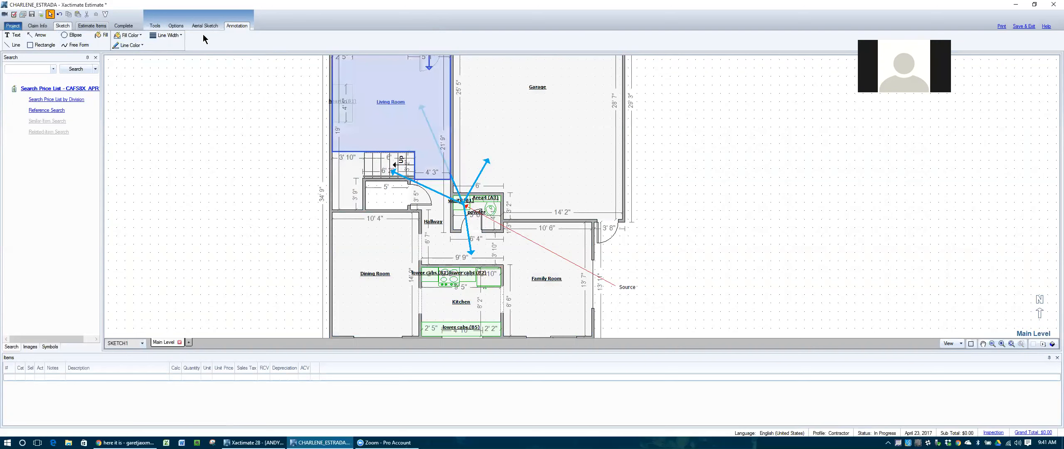
click(1053, 344)
drag(736, 273, 587, 199)
scroll(500, 225, down, 1)
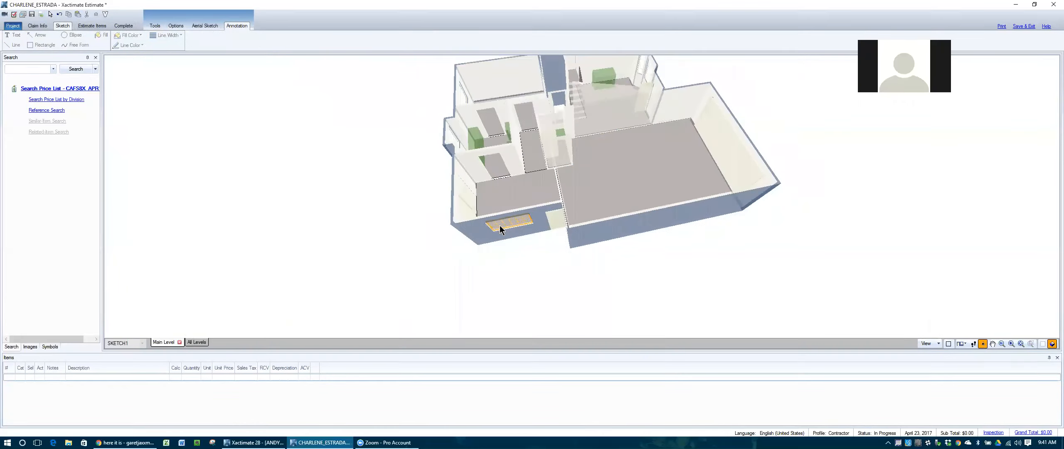
drag(380, 190, 370, 221)
drag(779, 174, 511, 145)
scroll(701, 252, down, 1)
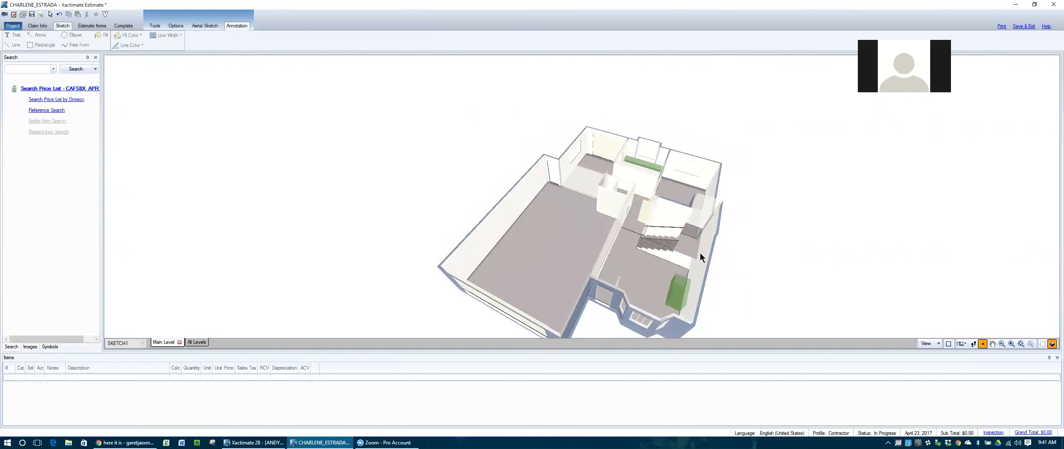
scroll(689, 257, up, 2)
scroll(865, 251, down, 1)
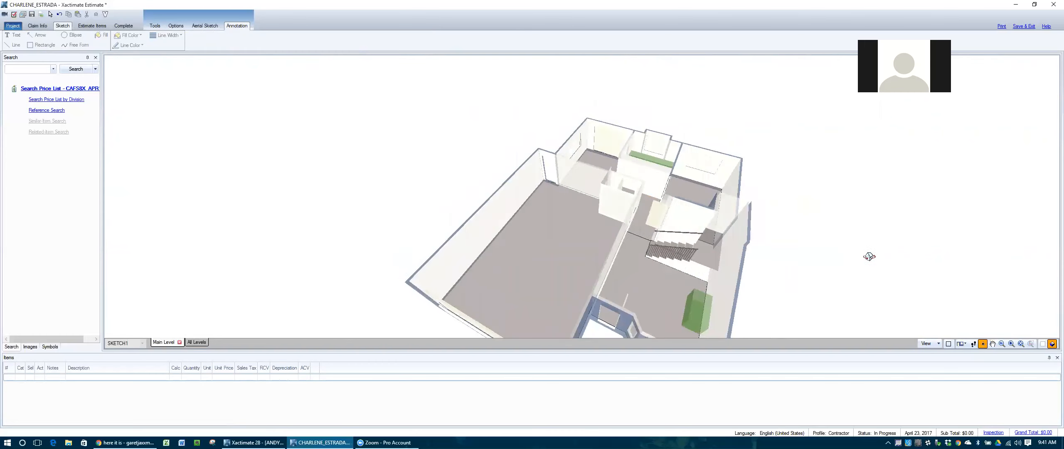
drag(814, 287, 803, 260)
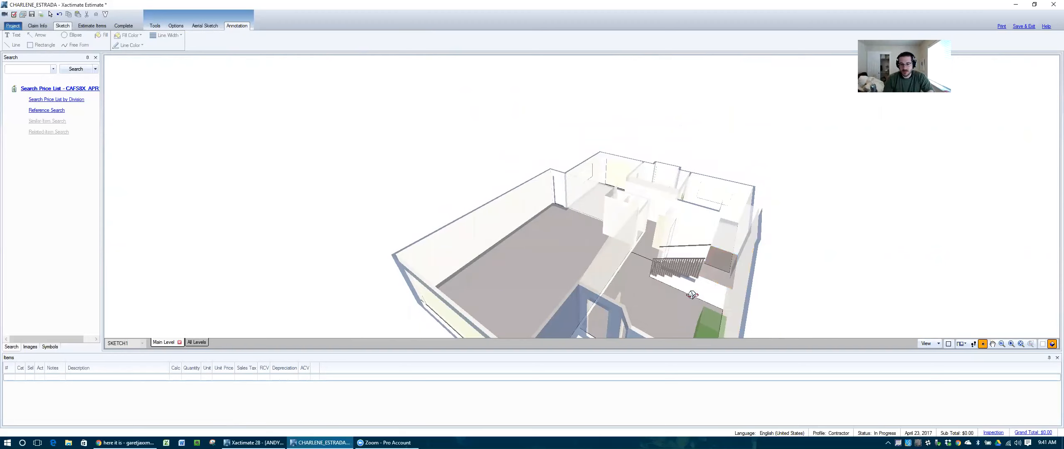
scroll(692, 294, up, 1)
drag(861, 271, 850, 238)
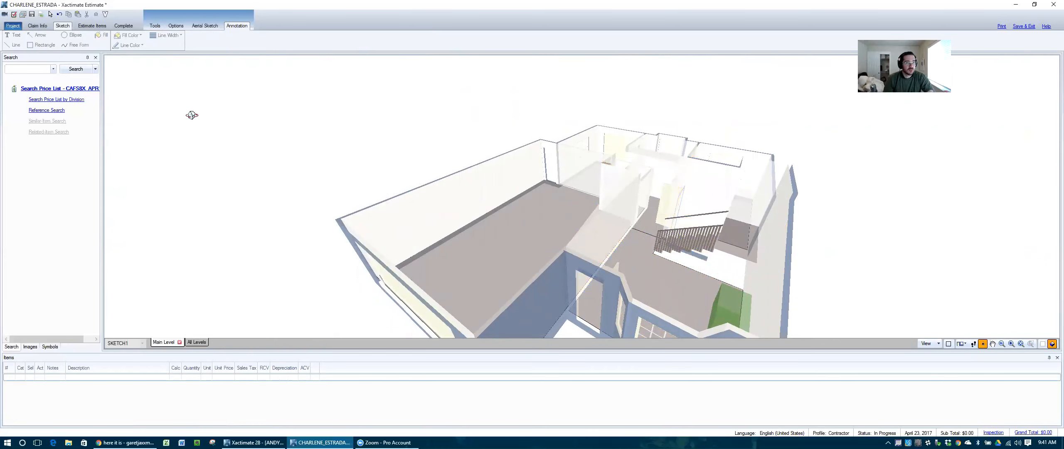
drag(345, 121, 383, 228)
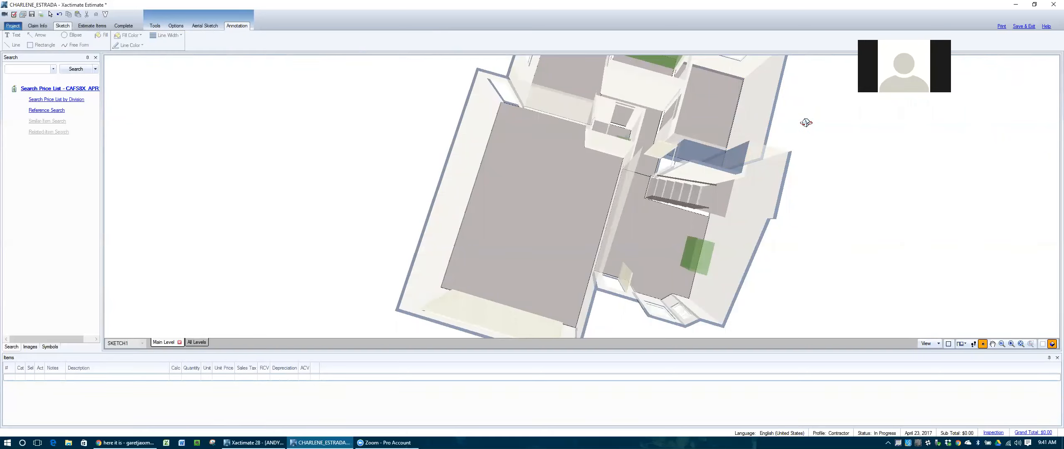
scroll(805, 122, down, 2)
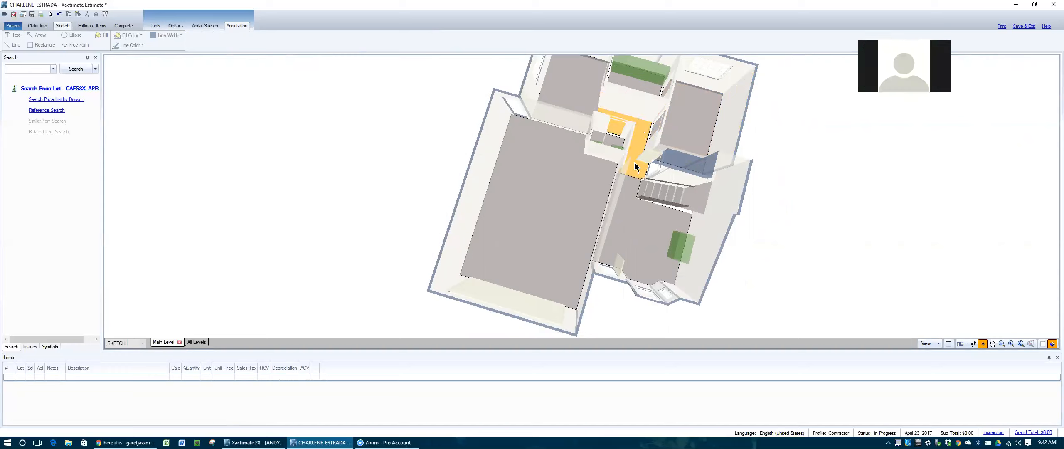
scroll(643, 160, up, 3)
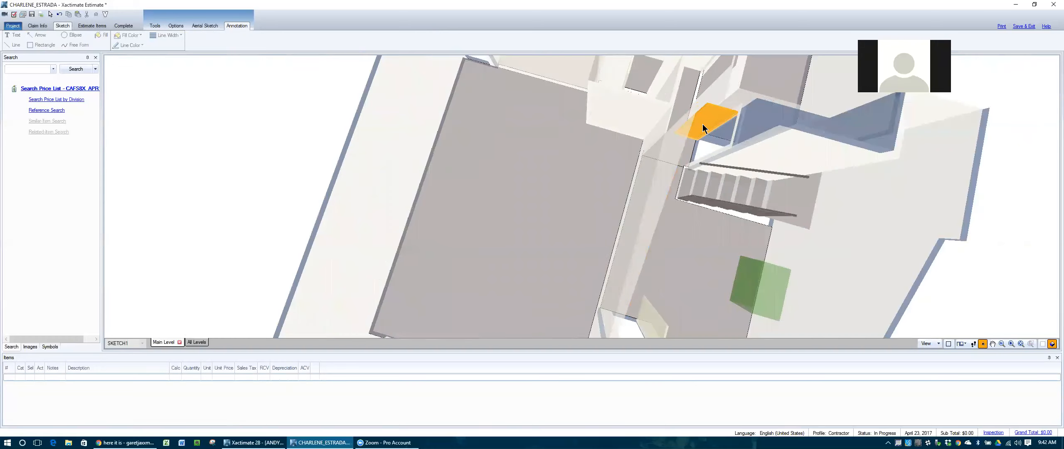
drag(743, 174, 648, 158)
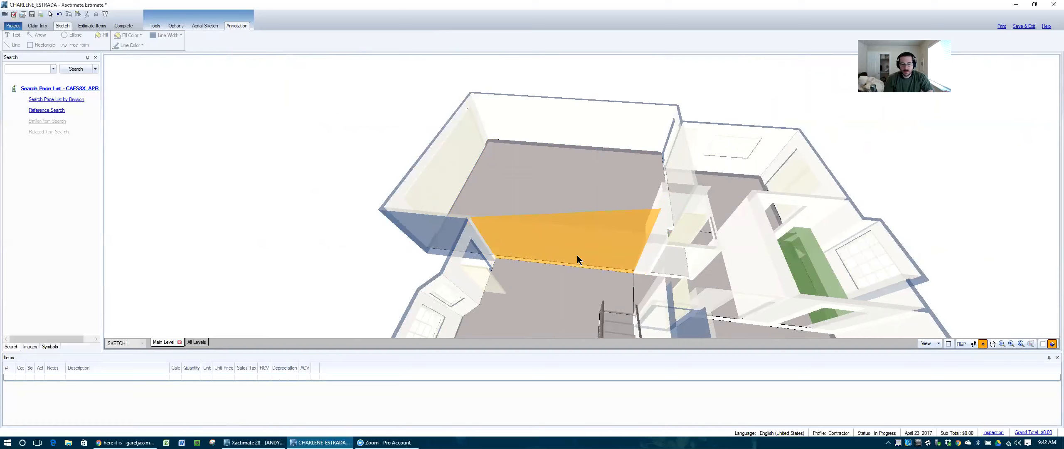
drag(353, 271, 233, 259)
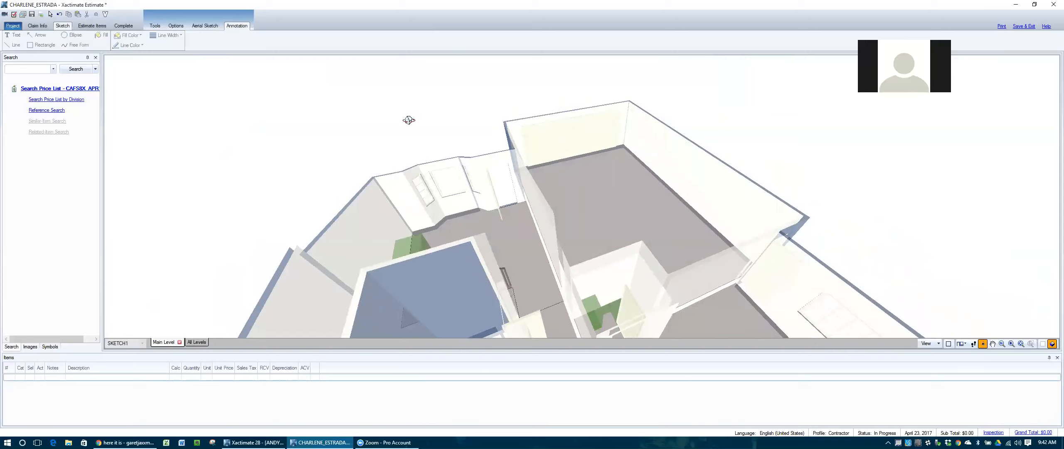
drag(410, 118, 466, 128)
mouse_move(765, 140)
mouse_down()
mouse_move(615, 192)
mouse_move(629, 162)
mouse_move(686, 145)
mouse_move(786, 146)
mouse_move(622, 171)
mouse_move(565, 160)
mouse_up()
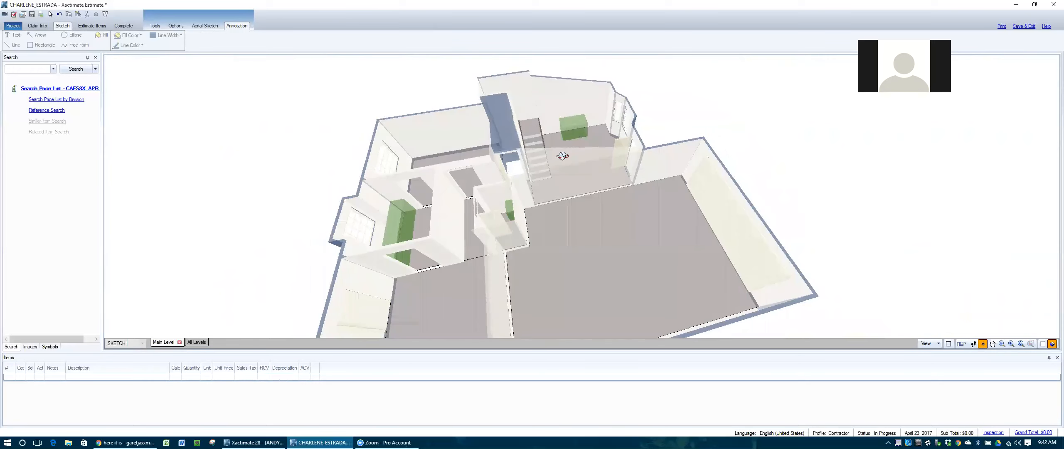
click(576, 122)
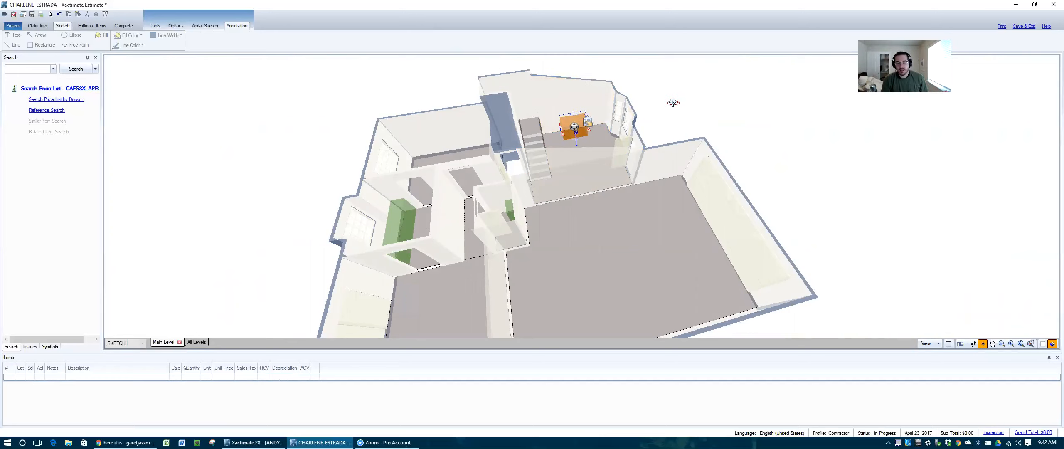
click(790, 120)
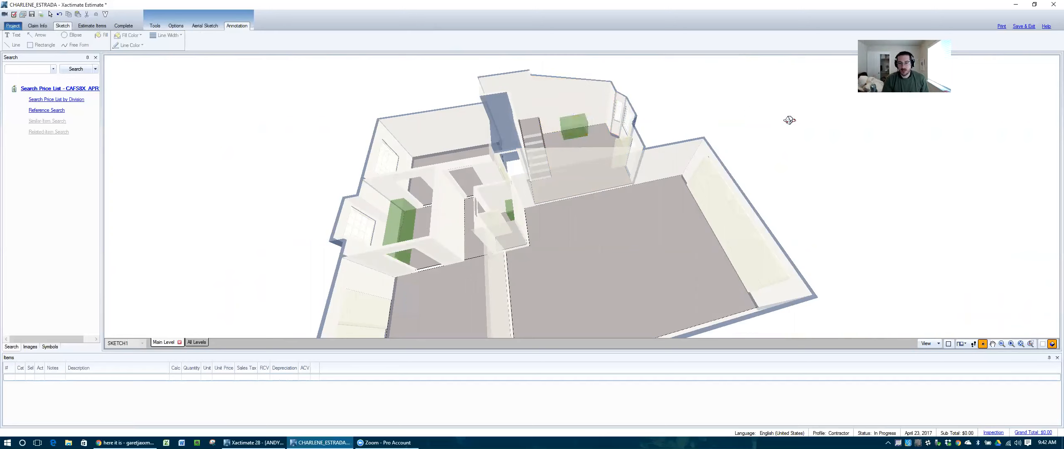
click(1042, 344)
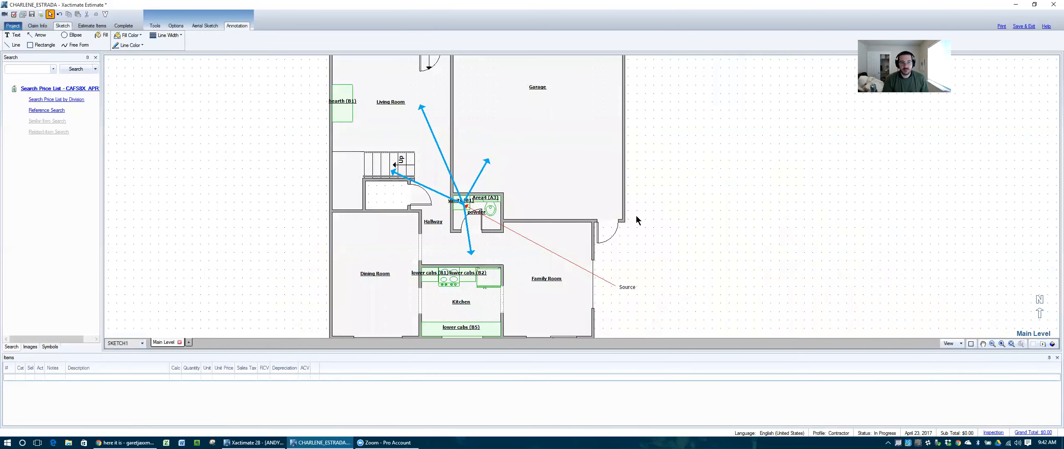
Step: Set the hearth (B1) area's Remove SF Area Under and Remove Floor LF Behind to Yes
double_click(340, 106)
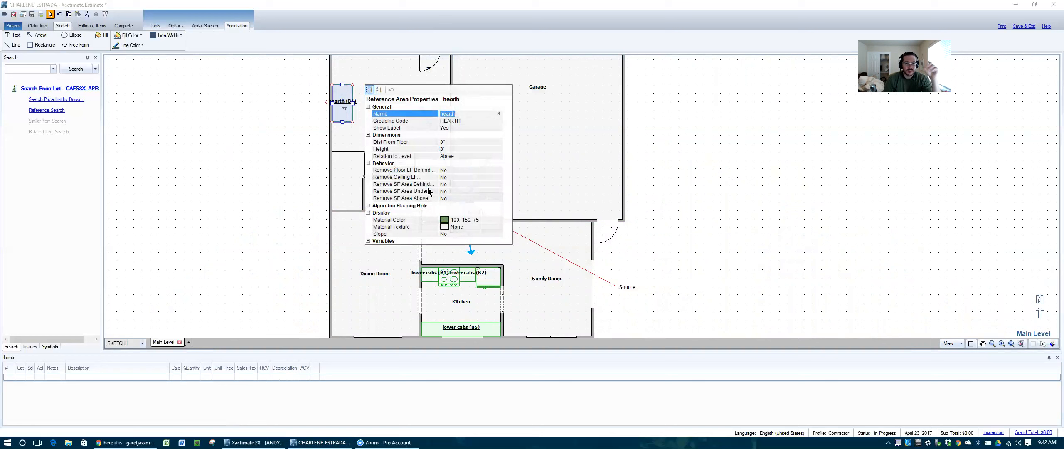
drag(418, 93, 732, 105)
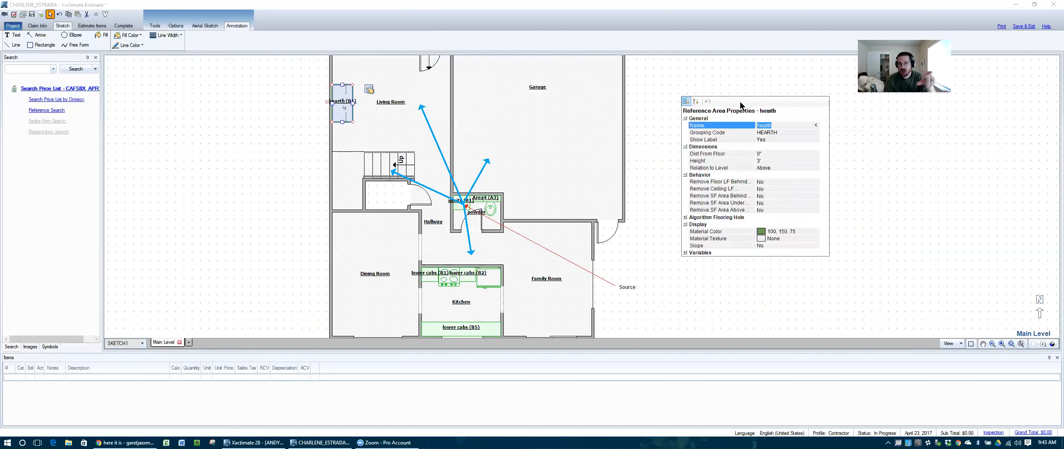
drag(741, 105, 693, 103)
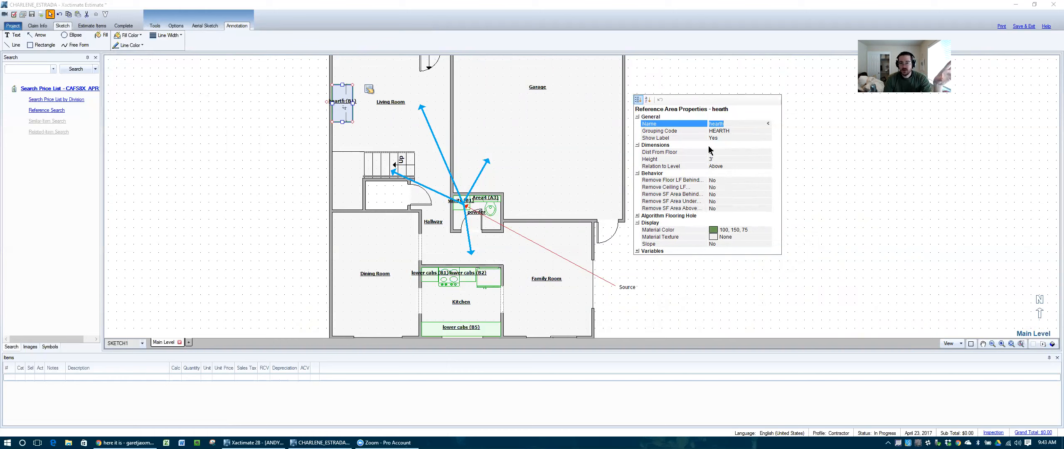
double_click(726, 201)
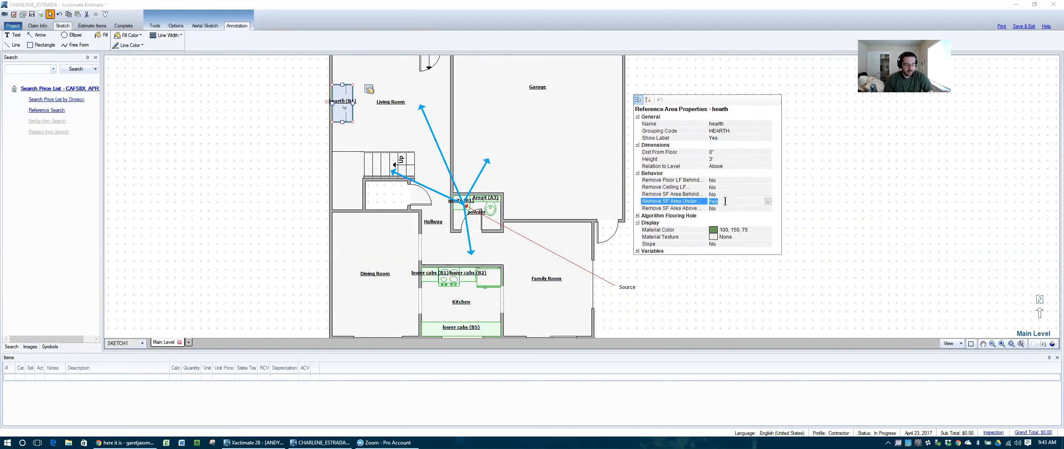
key(Down)
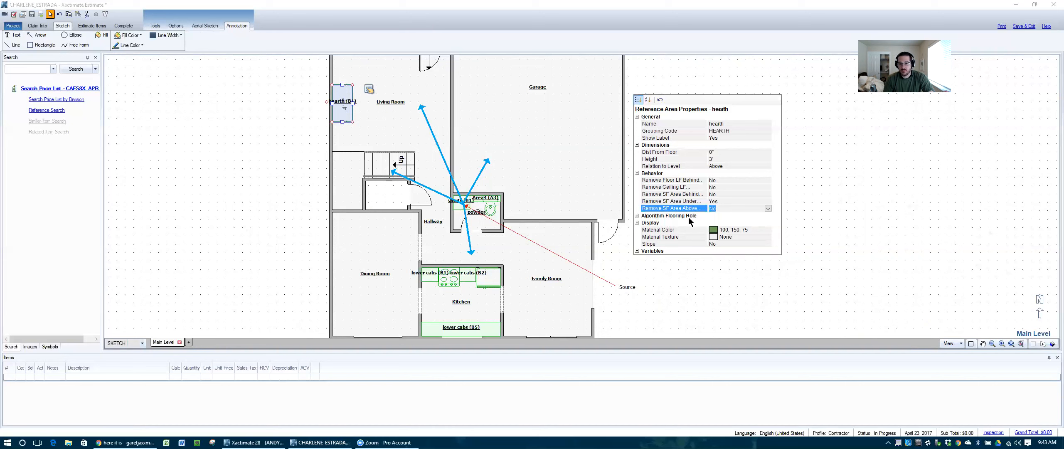
click(638, 215)
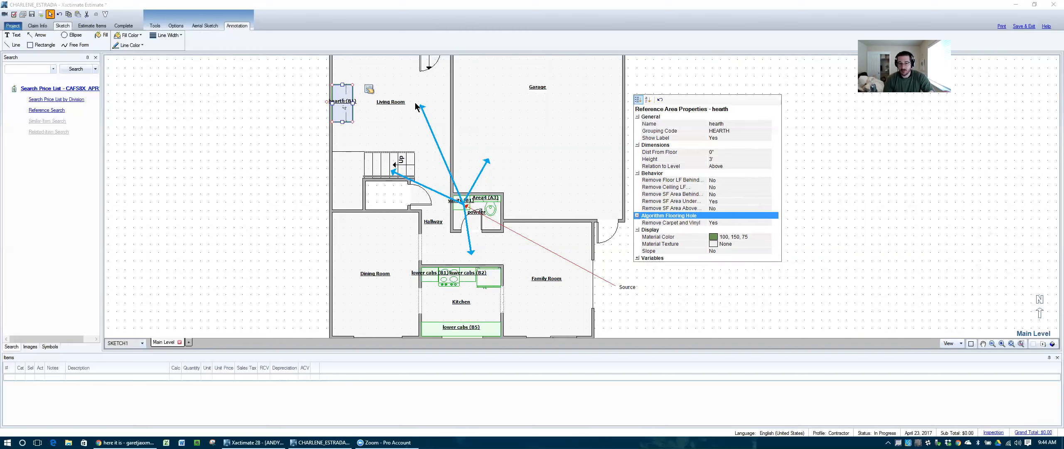
click(719, 181)
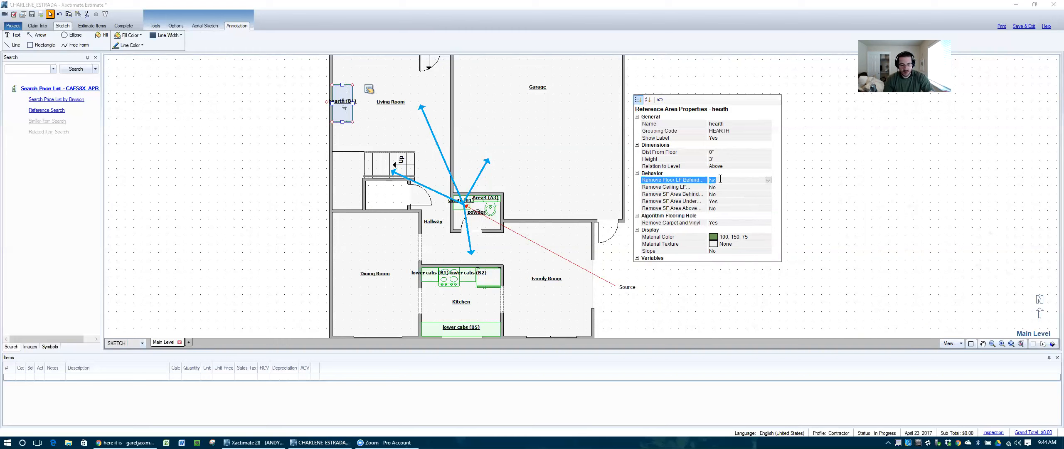
key(Down)
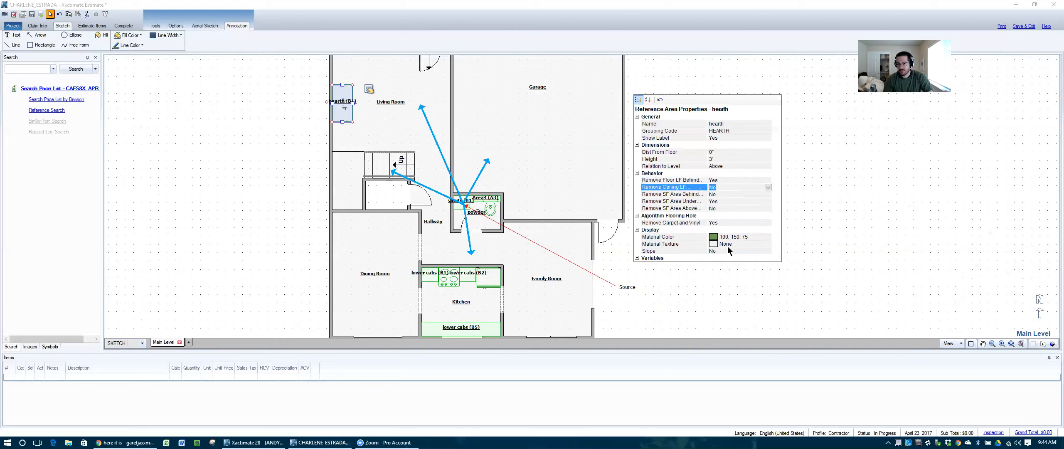
click(703, 284)
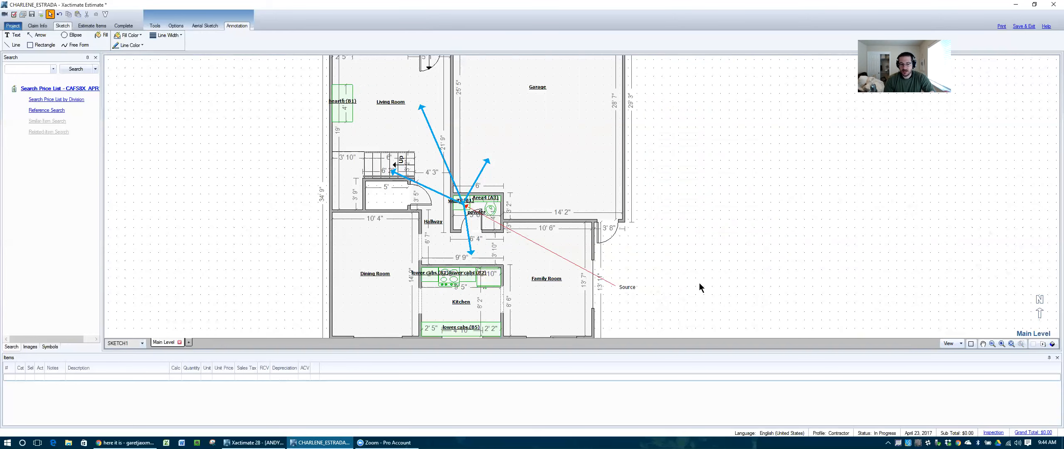
Step: Set Remove SF Area Under to Yes for the kitchen's lower cabs (B5) reference area
scroll(657, 207, down, 1)
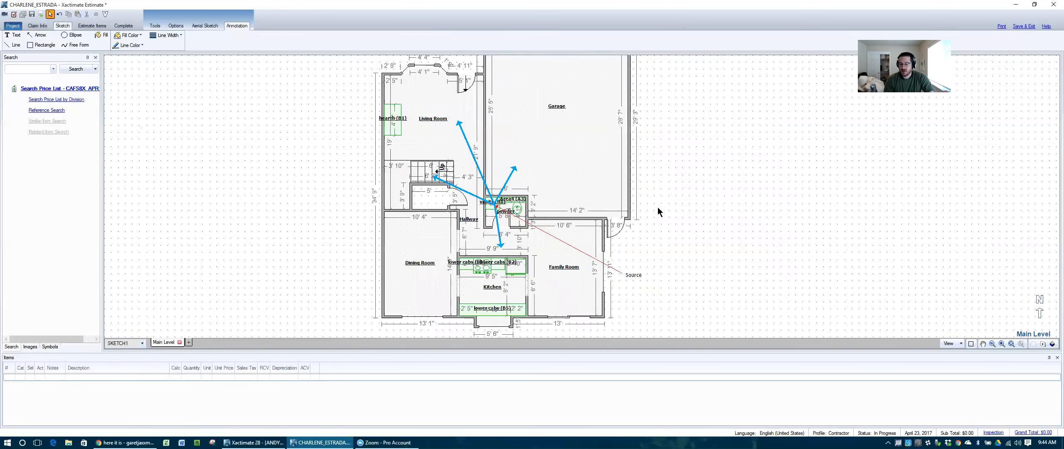
scroll(495, 316, up, 3)
click(503, 305)
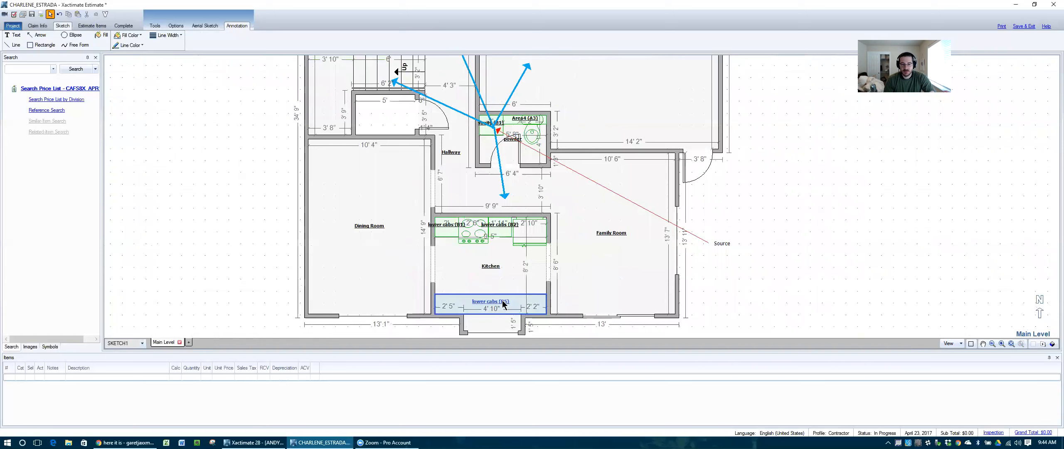
click(569, 298)
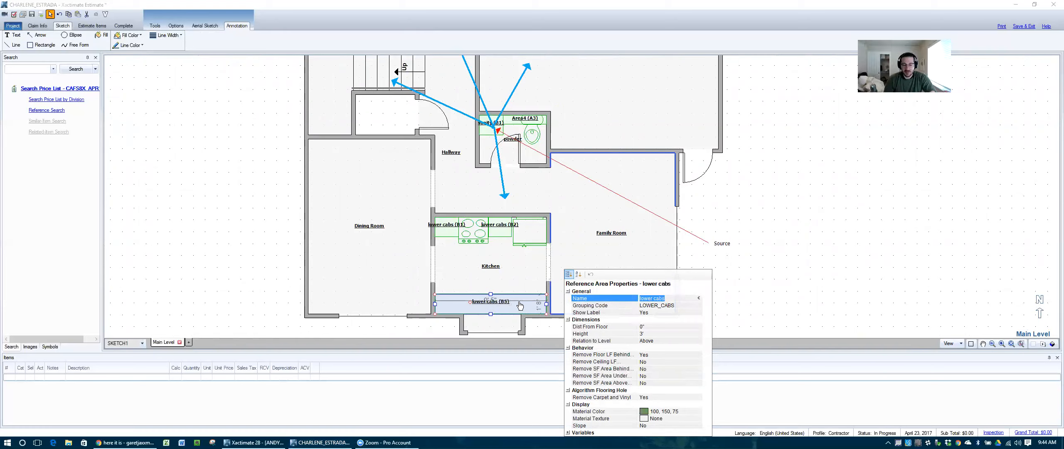
click(657, 376)
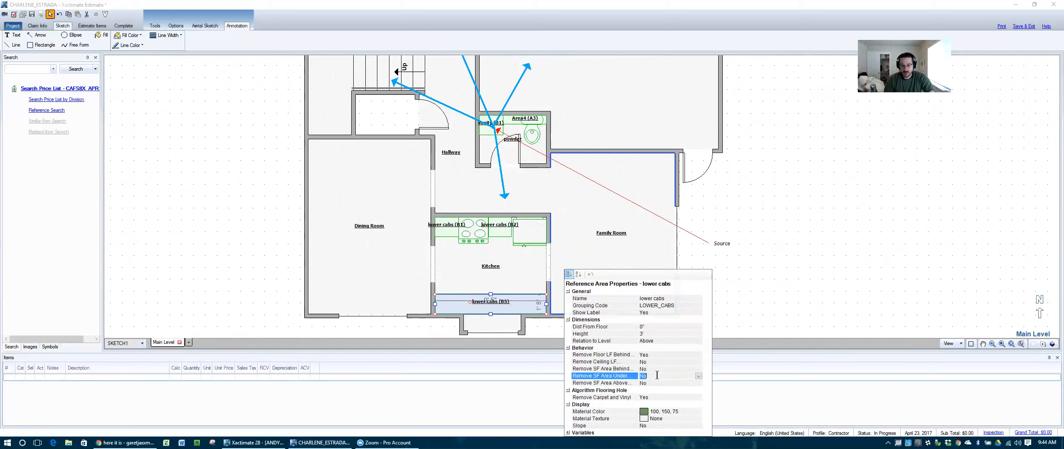
text(Yes)
key(Return)
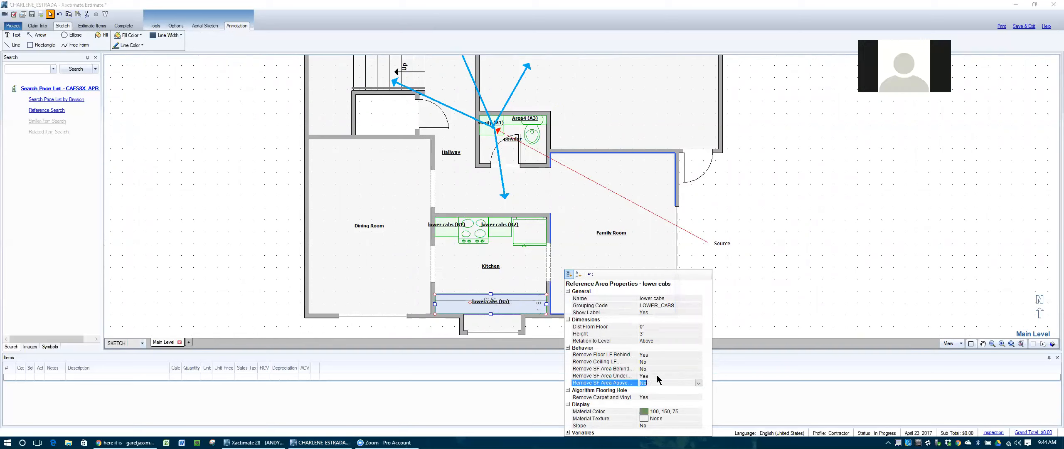
click(505, 278)
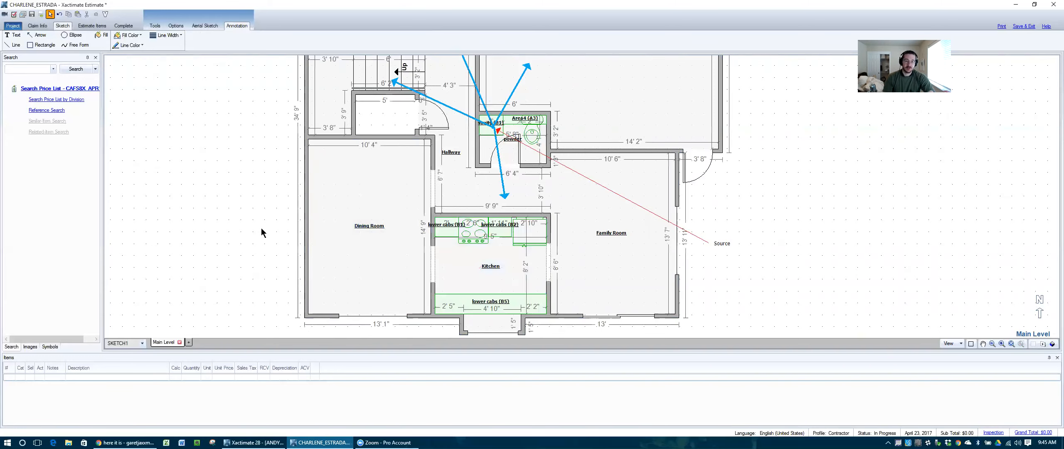
Step: Zoom the sketch out and back in, then restore the maximized Xactimate estimate window
scroll(261, 228, down, 2)
scroll(484, 164, down, 2)
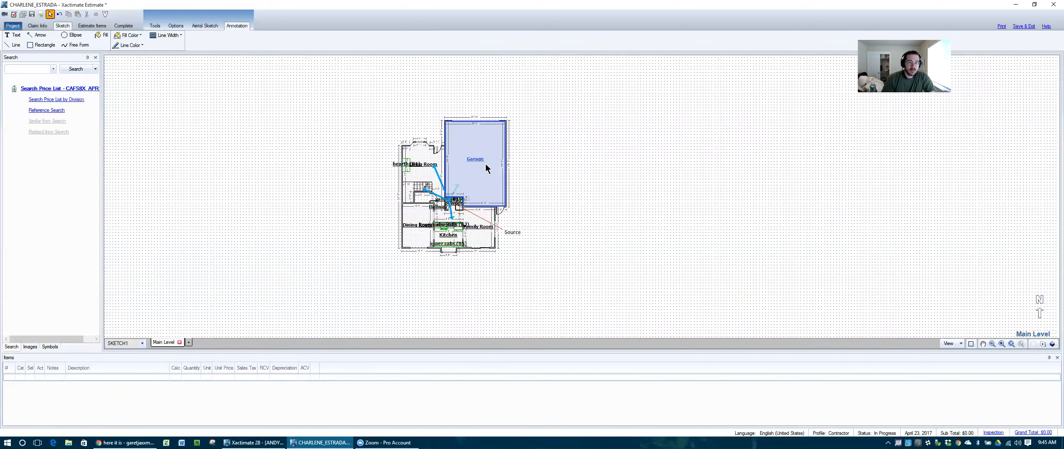
scroll(482, 164, up, 3)
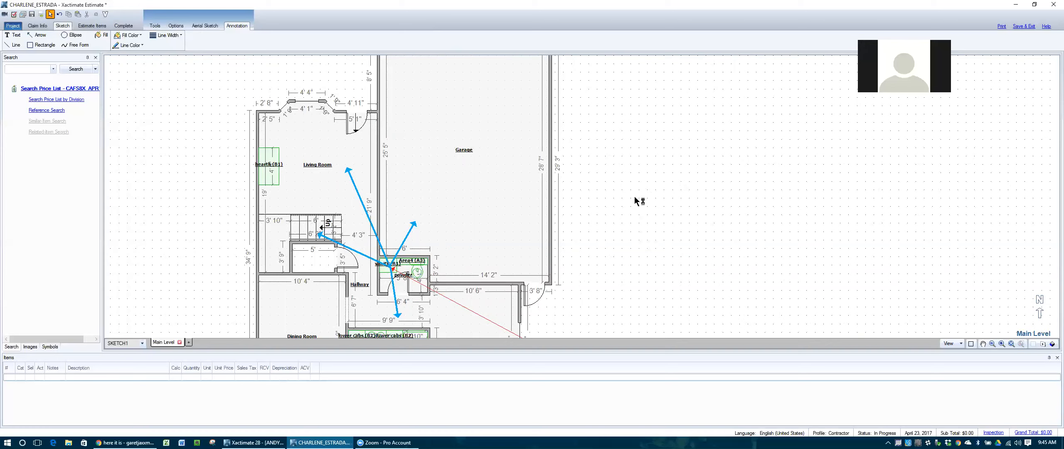
double_click(573, 8)
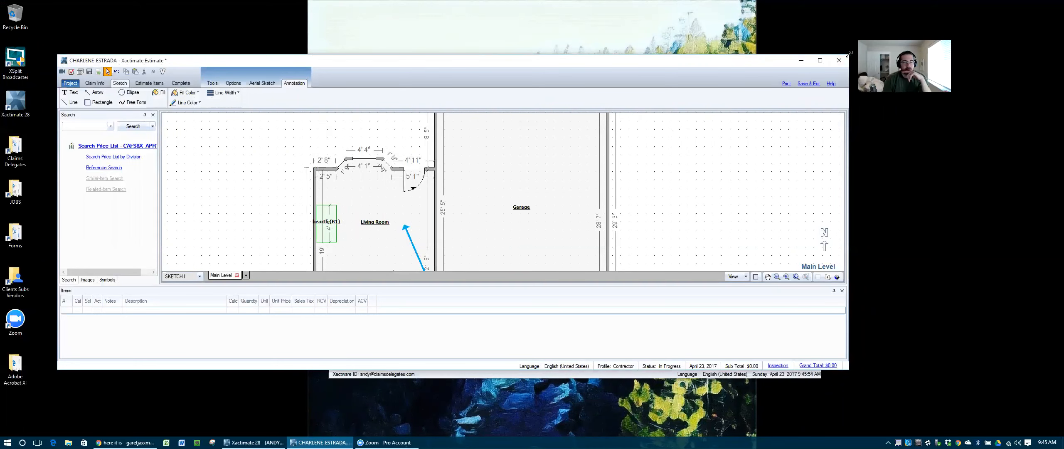
Step: Resize the estimate window into a tall window on the left side of the screen
drag(850, 53, 476, 8)
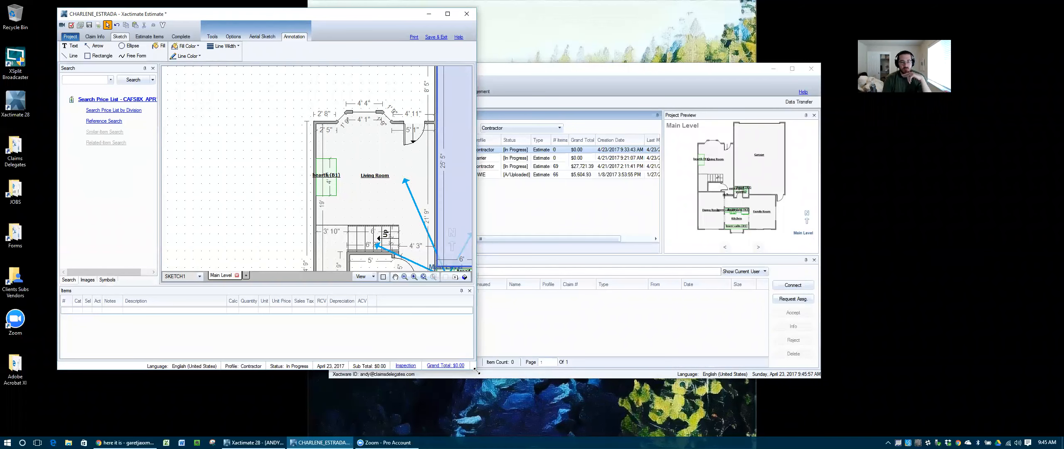
drag(476, 372, 544, 436)
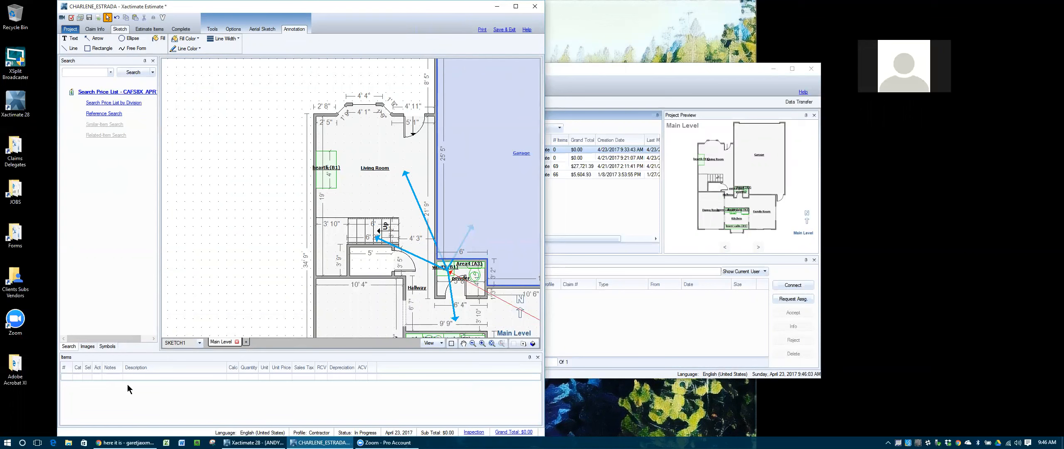
Step: In File Explorer, open Forms and Administrative Documents > Water Docs and select 24HR TECH MIT PACK 7_3.pdf
click(68, 443)
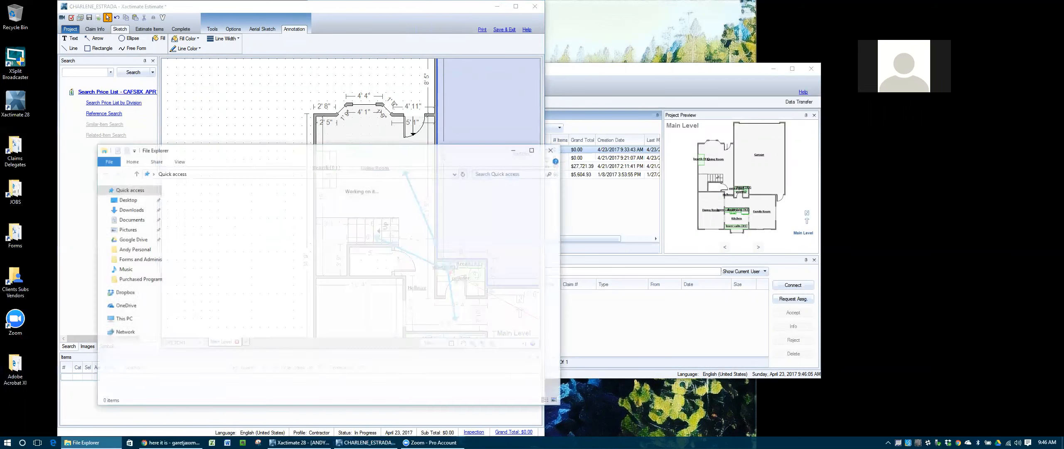
drag(340, 151, 846, 103)
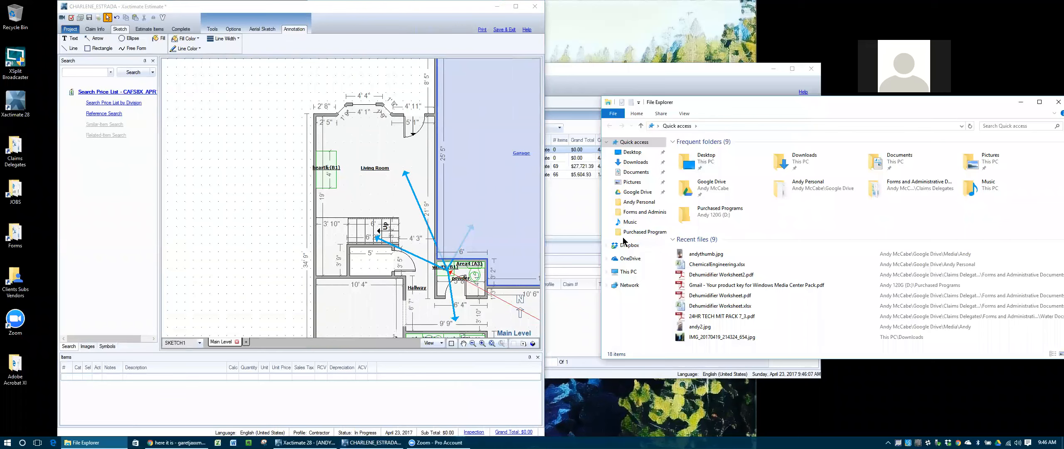
click(633, 213)
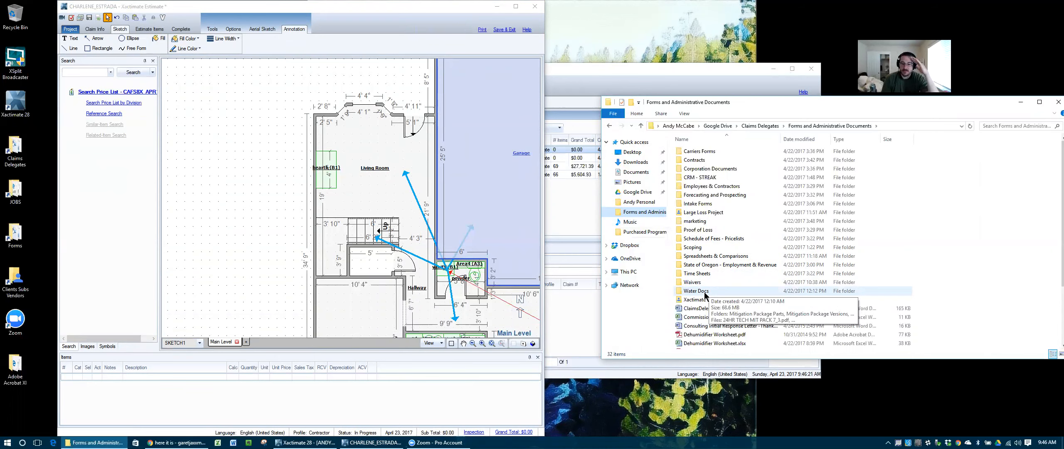
double_click(696, 292)
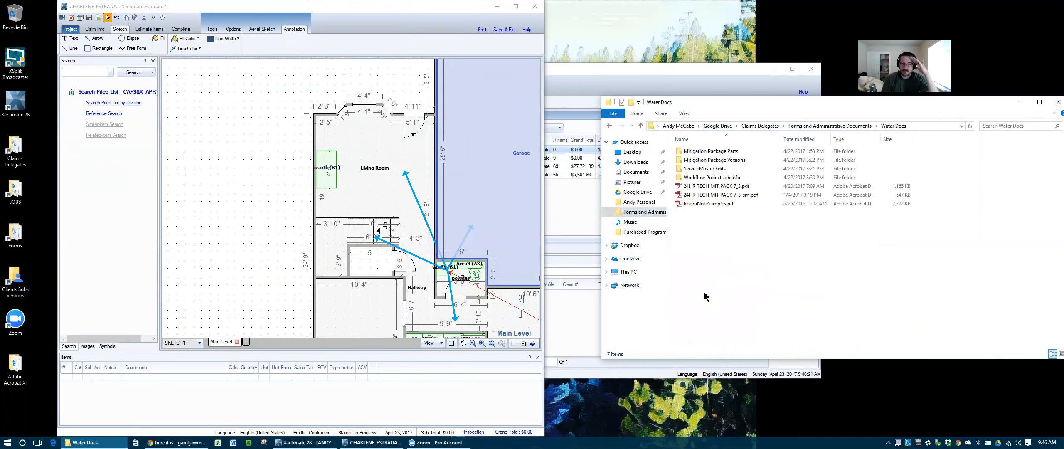
click(713, 189)
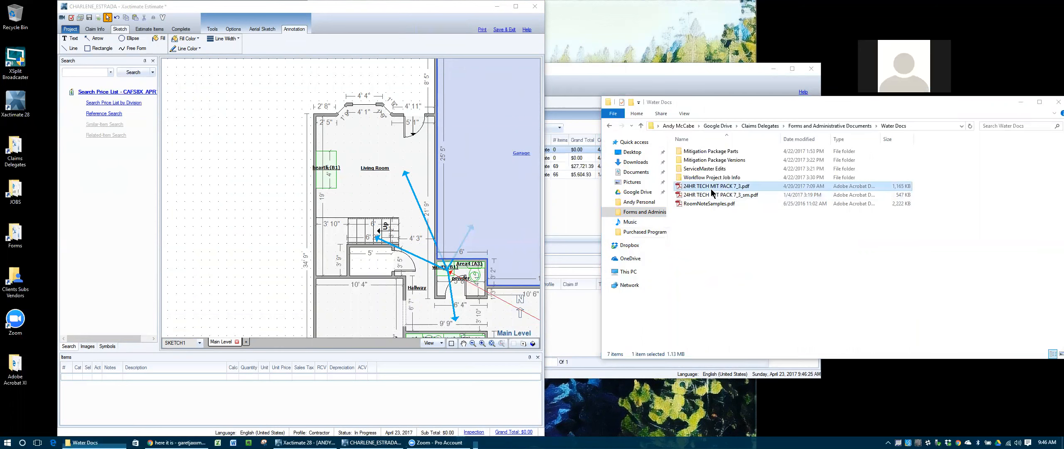
Step: Open 24HR TECH MIT PACK 7_3.pdf and place its Acrobat window beside the sketch at the screen top
double_click(712, 188)
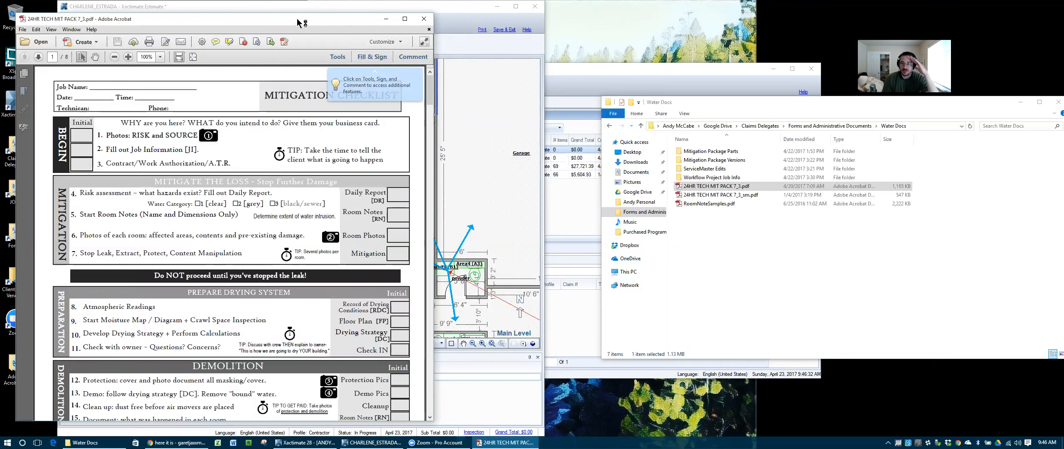
drag(299, 22, 840, 35)
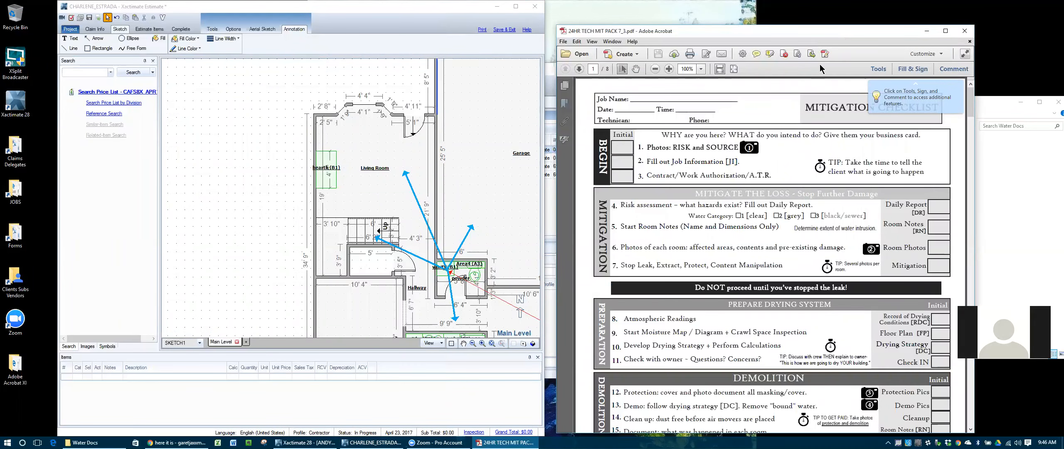
drag(809, 31, 809, 6)
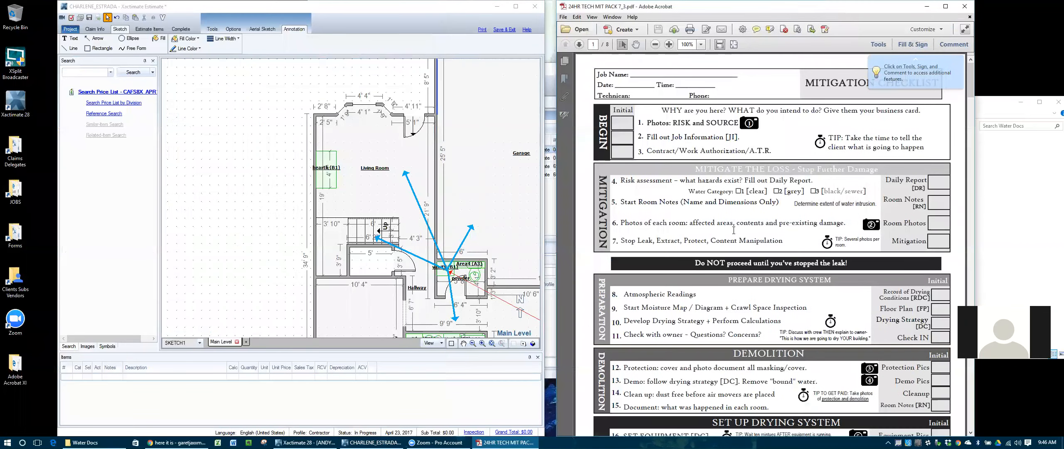
Step: Scroll to page 6's Floor Plan and Moisture Map and dismiss the Acrobat Updates prompt
scroll(734, 230, down, 15)
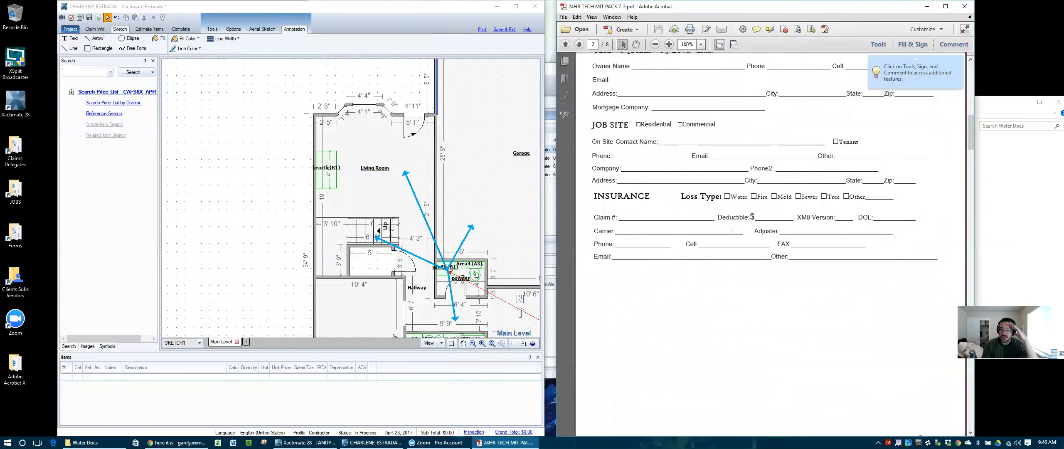
scroll(733, 229, down, 20)
scroll(733, 229, down, 10)
scroll(733, 229, up, 4)
scroll(733, 228, down, 4)
scroll(733, 229, up, 4)
scroll(732, 230, down, 5)
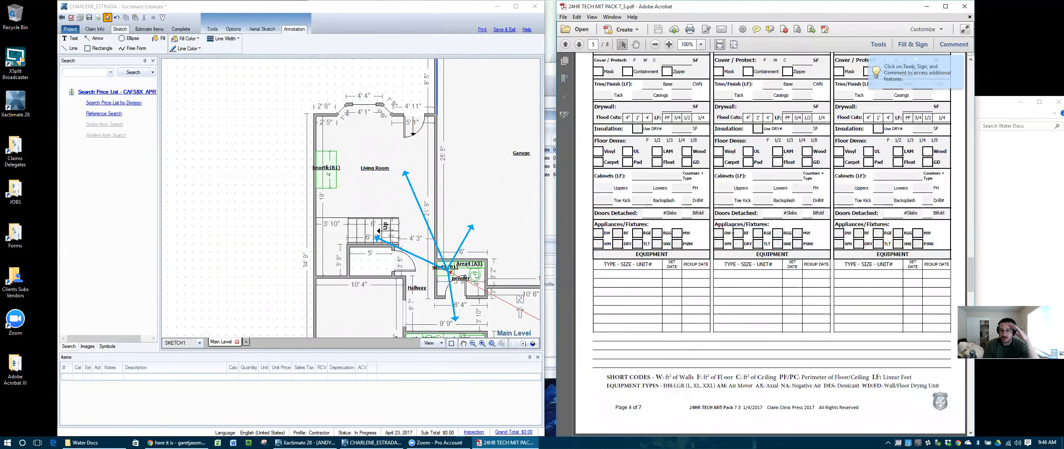
scroll(733, 231, up, 3)
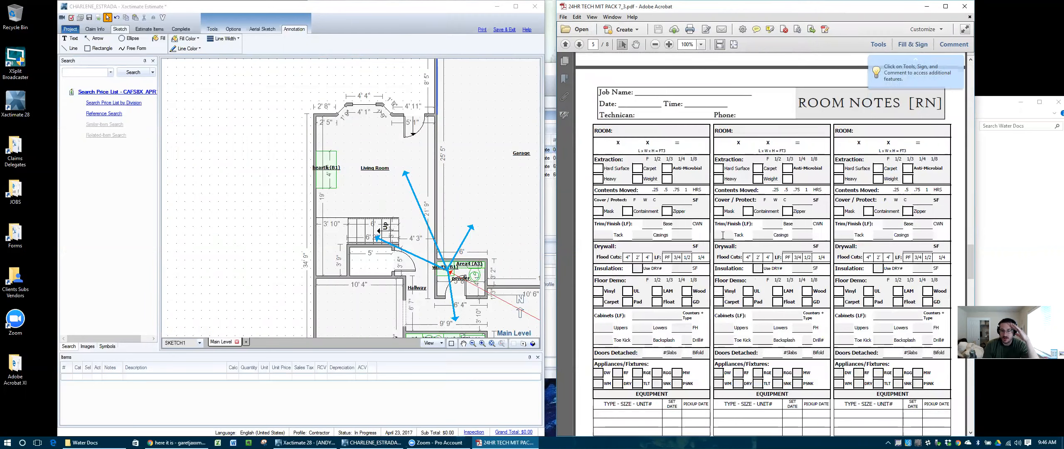
scroll(724, 235, down, 10)
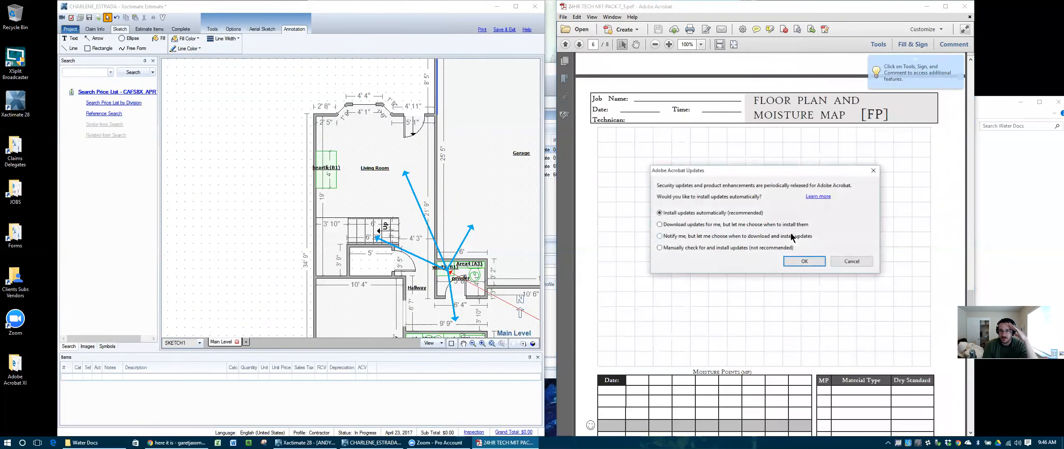
click(800, 262)
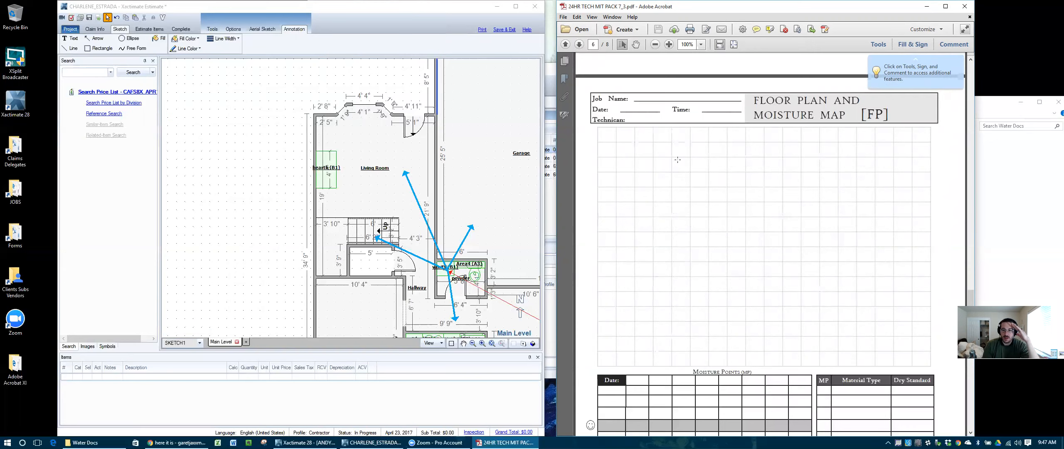
scroll(696, 266, down, 1)
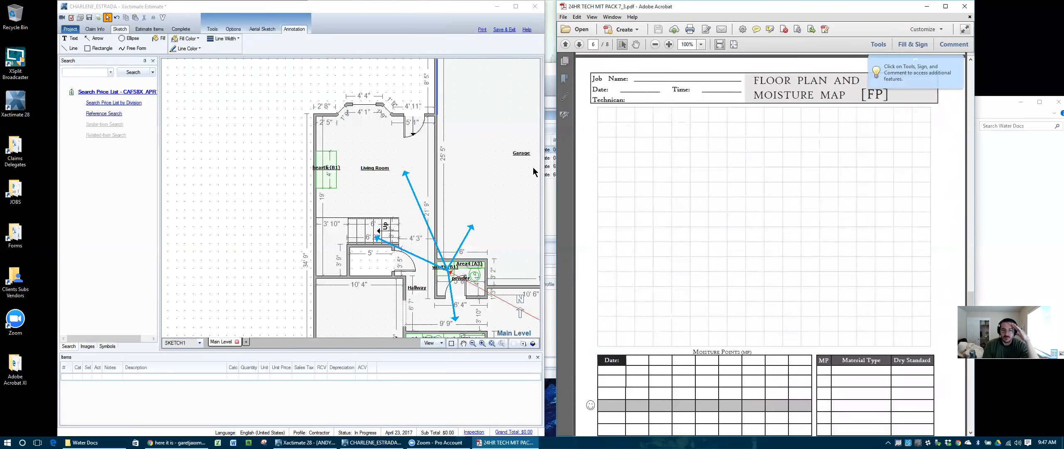
Step: Add a text annotation 'A' to the main level sketch and place it in the hallway
click(416, 154)
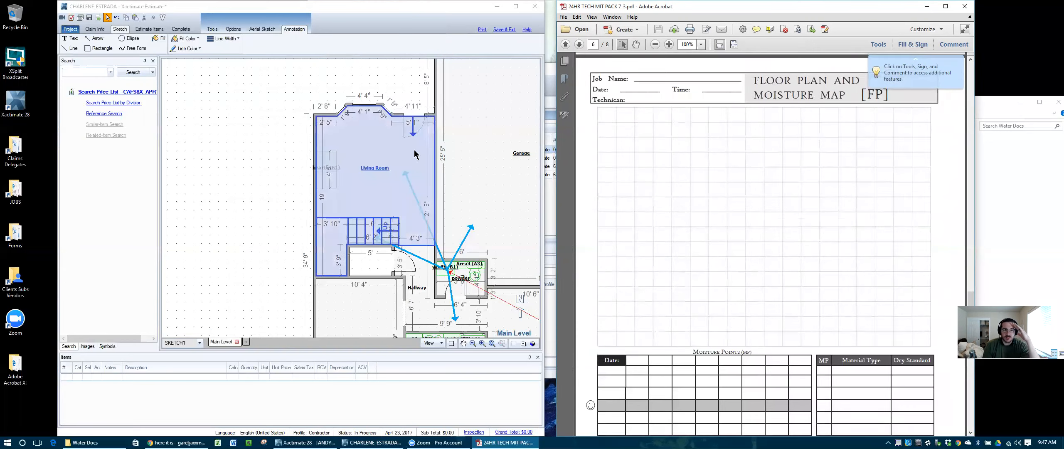
click(73, 38)
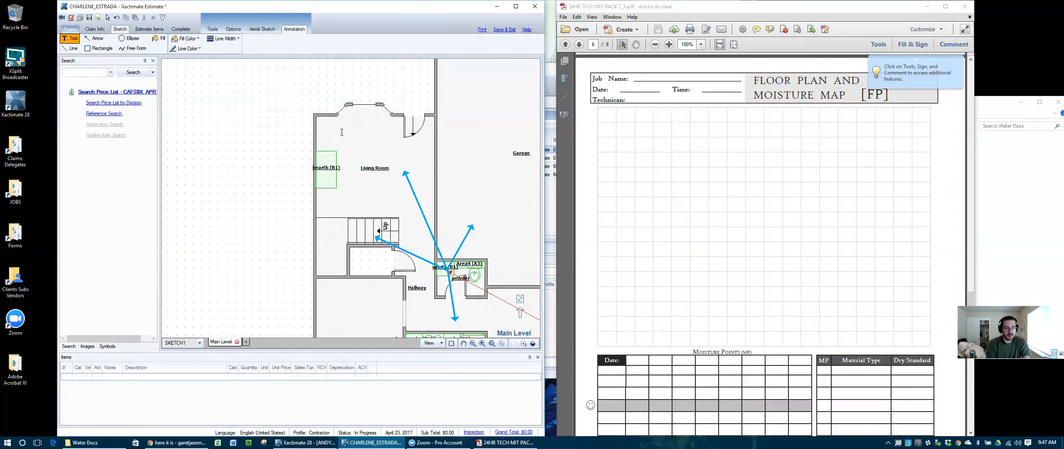
click(256, 148)
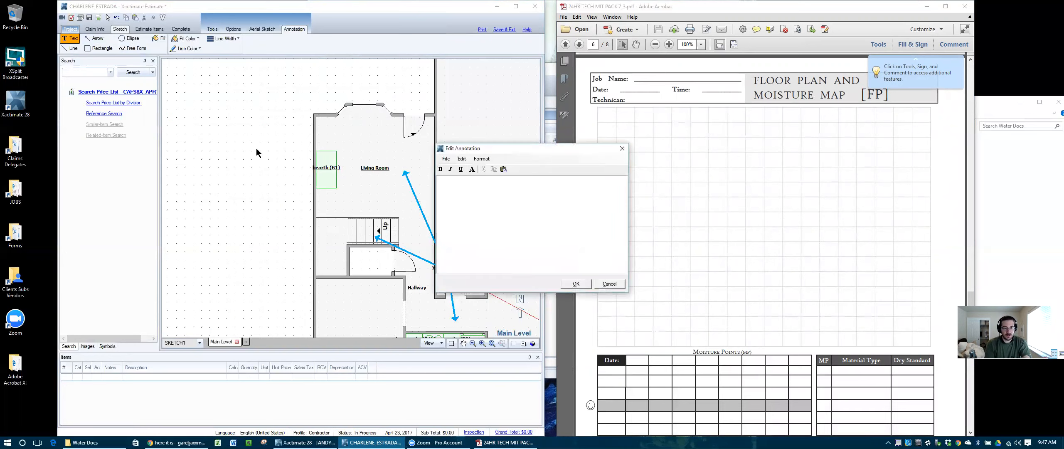
text(A)
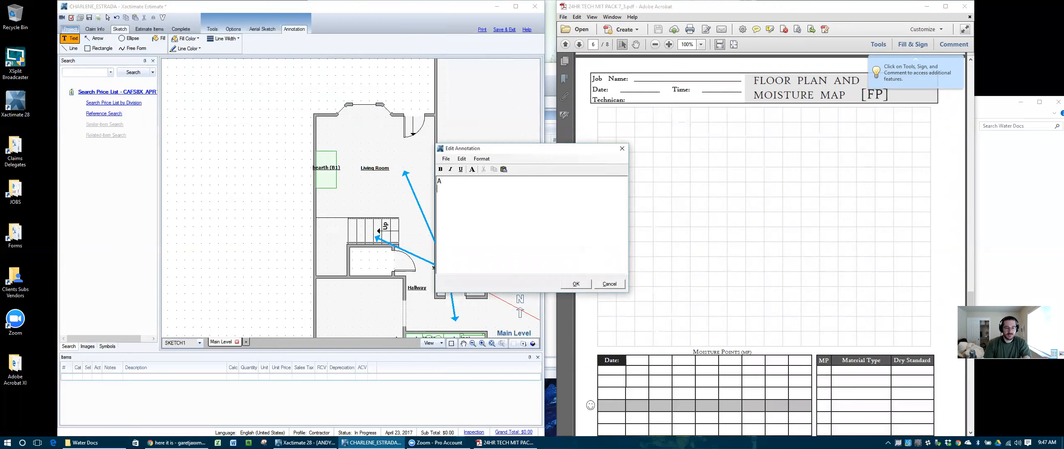
click(576, 284)
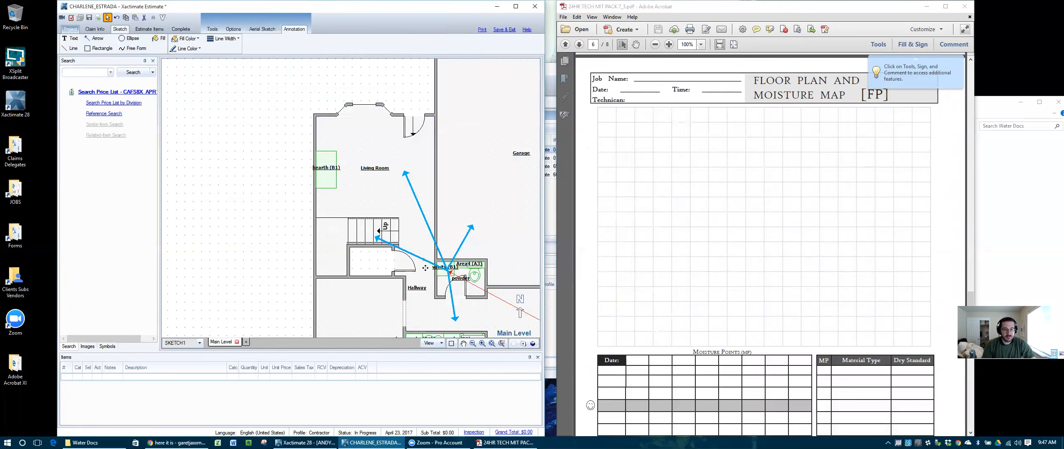
drag(431, 315, 446, 324)
click(250, 269)
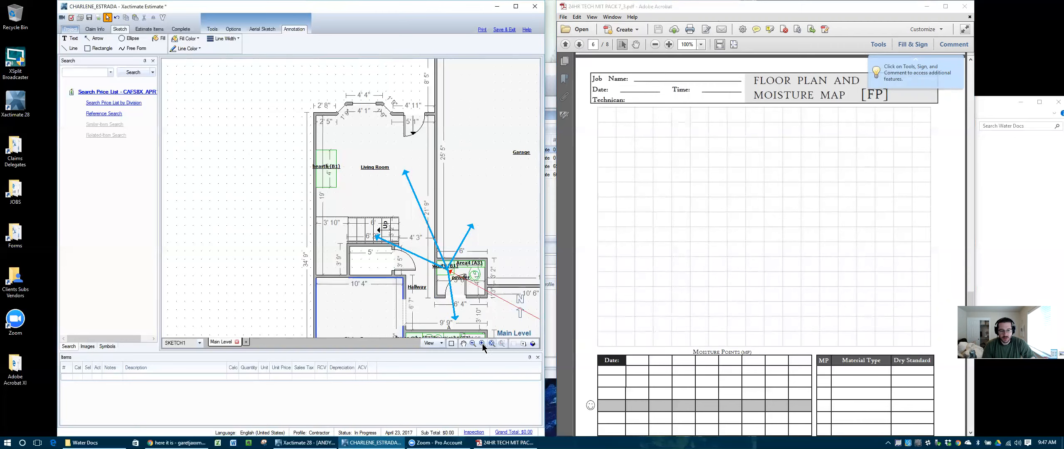
Step: Move the A label higher and draw an arrow from it down to the hallway's bottom wall
scroll(429, 318, up, 5)
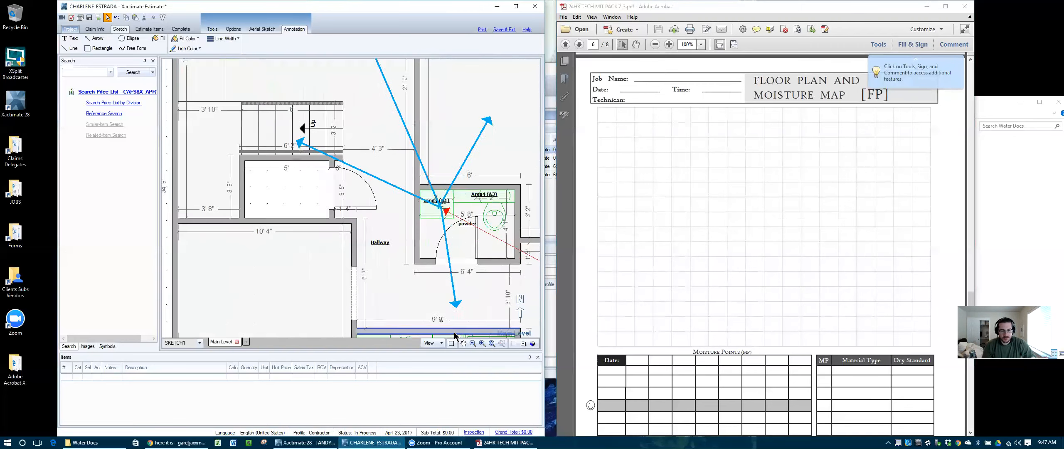
click(417, 295)
drag(417, 295, 400, 246)
click(95, 39)
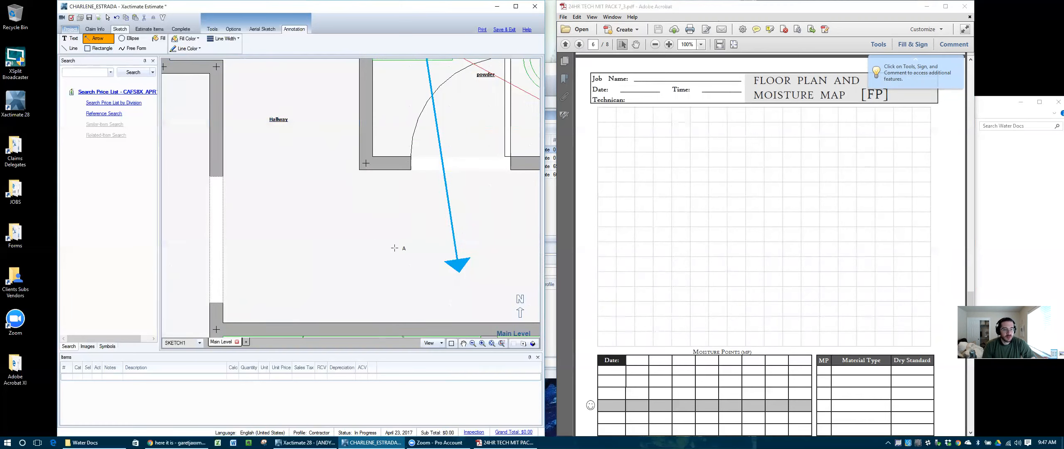
drag(406, 252, 406, 319)
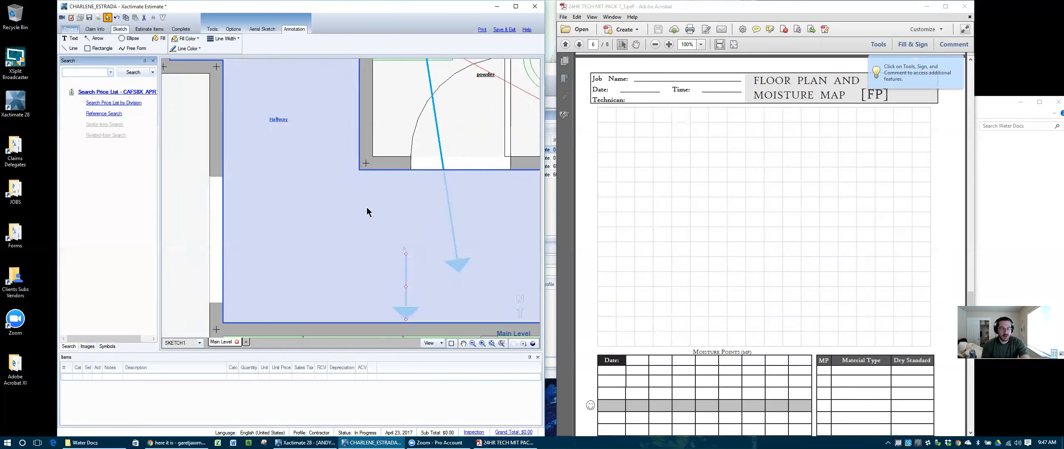
Step: Zoom around the sketch and select the hallway's bottom wall
scroll(362, 213, down, 3)
scroll(361, 213, up, 5)
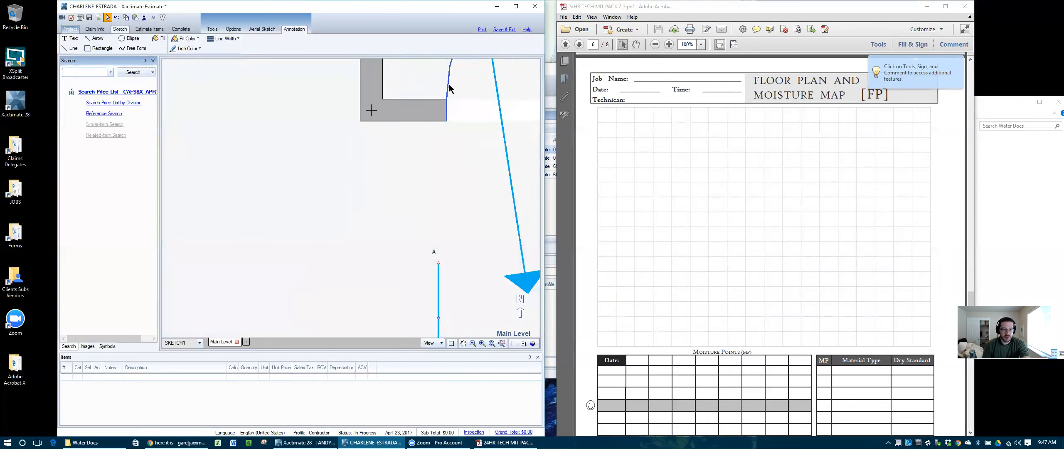
scroll(453, 245, down, 2)
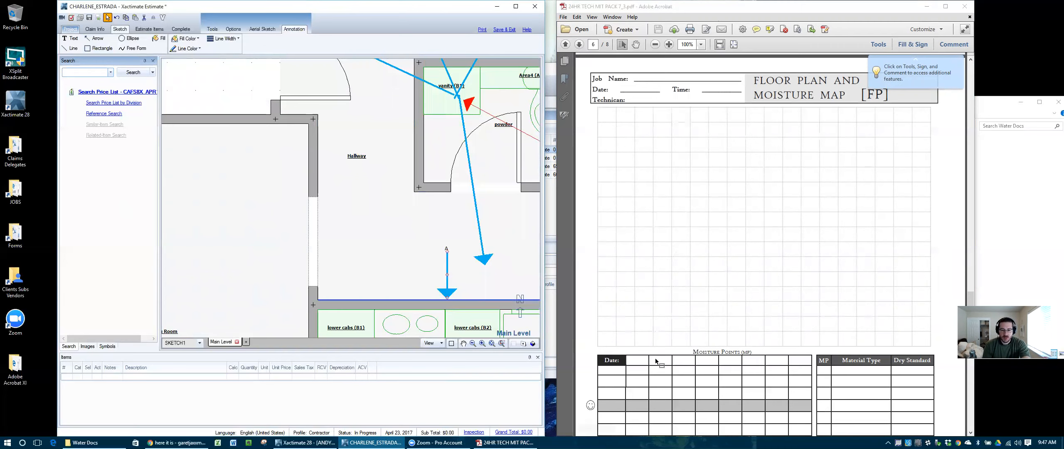
scroll(645, 364, down, 2)
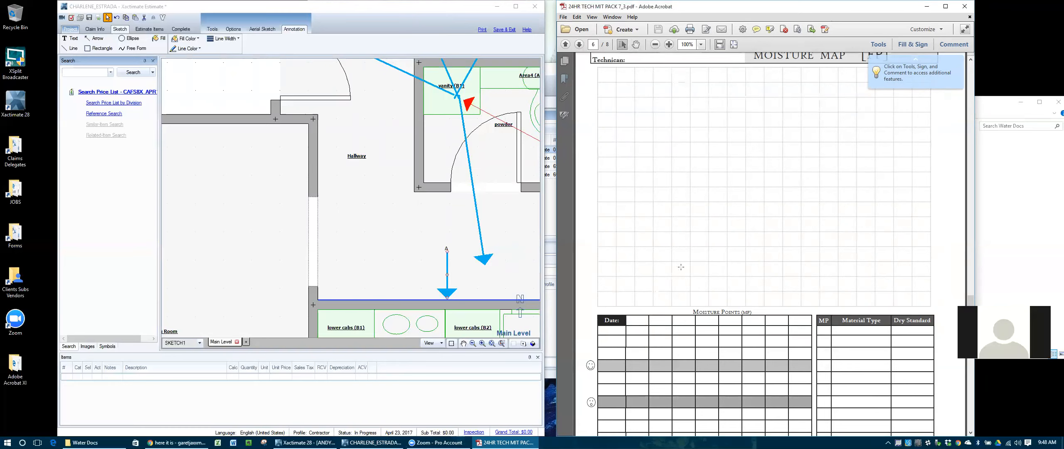
scroll(681, 267, down, 2)
scroll(665, 302, up, 5)
scroll(662, 299, up, 10)
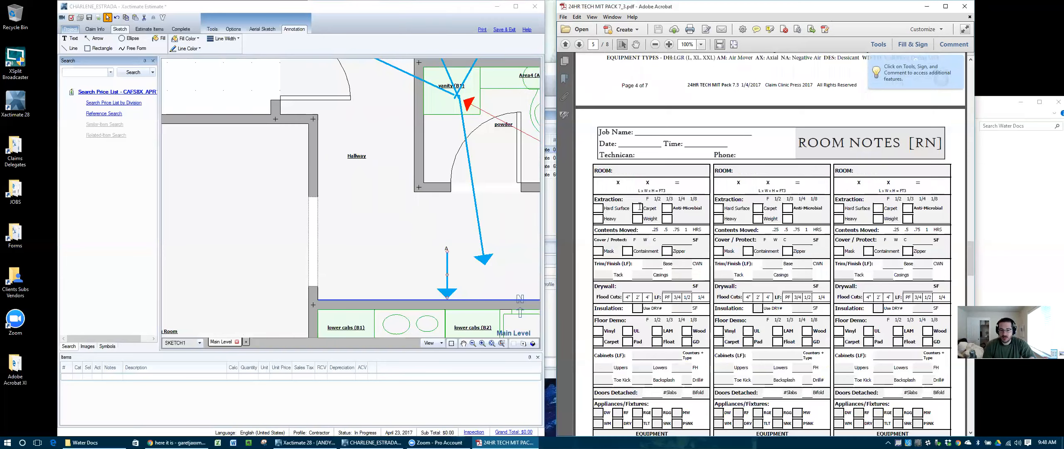
scroll(659, 232, down, 10)
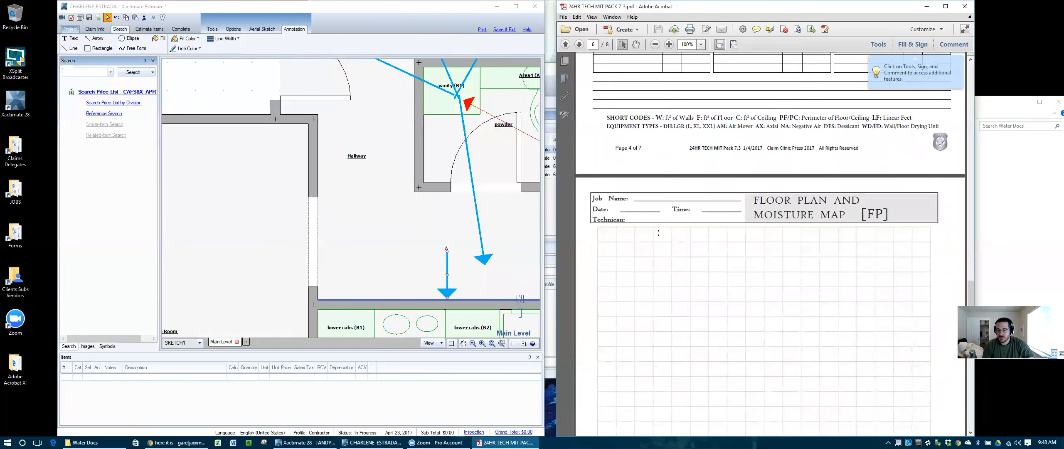
scroll(658, 233, down, 3)
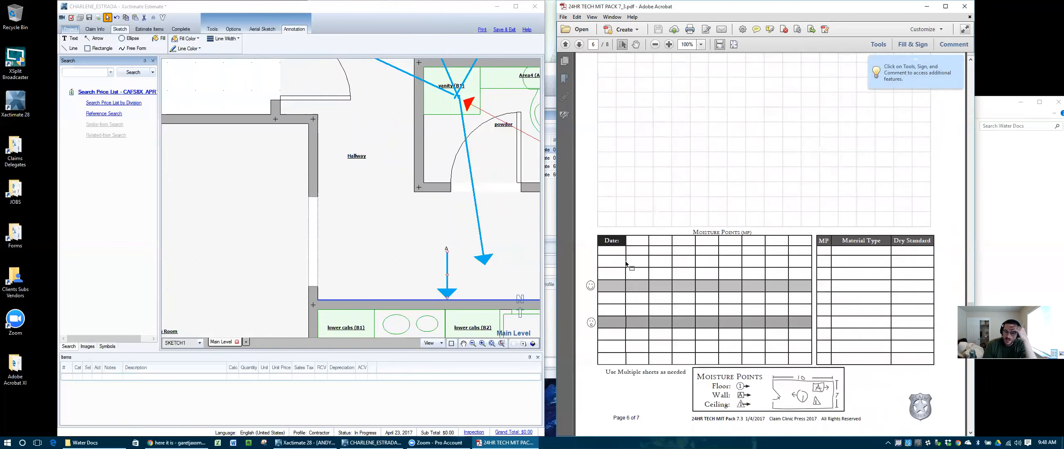
click(447, 295)
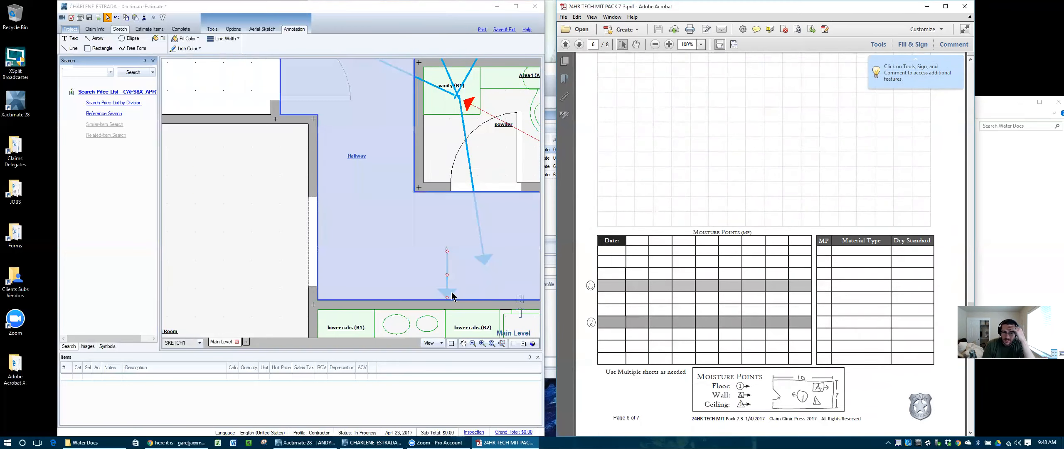
click(341, 301)
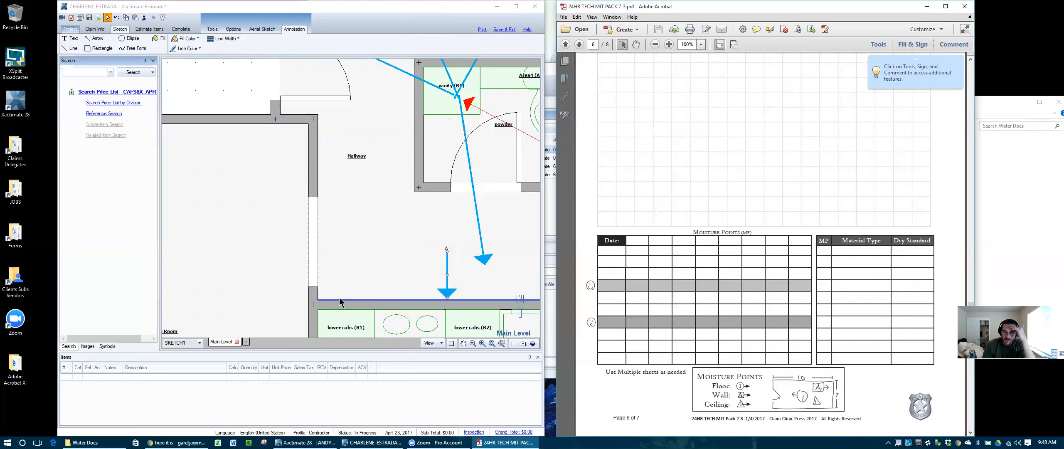
scroll(341, 301, down, 2)
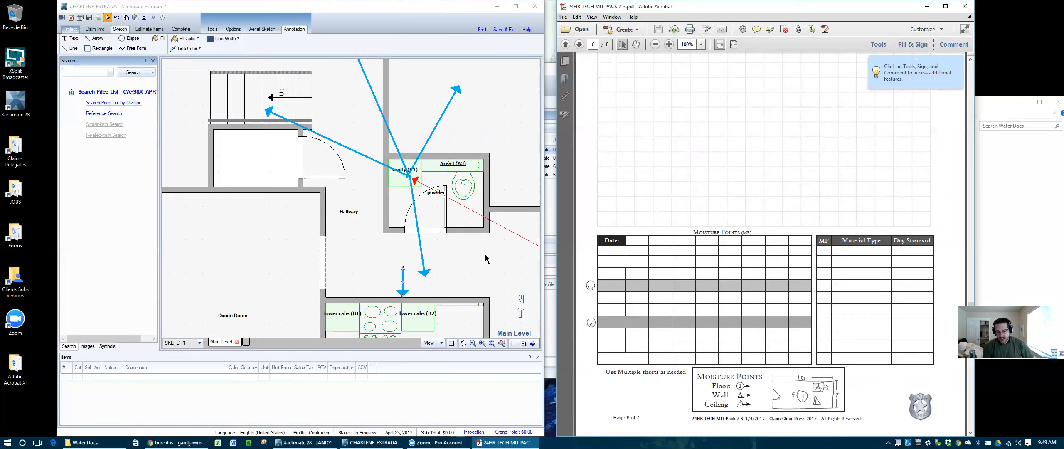
Step: Scroll back and forth through the TECH MIT PACK PDF pages
scroll(677, 217, up, 3)
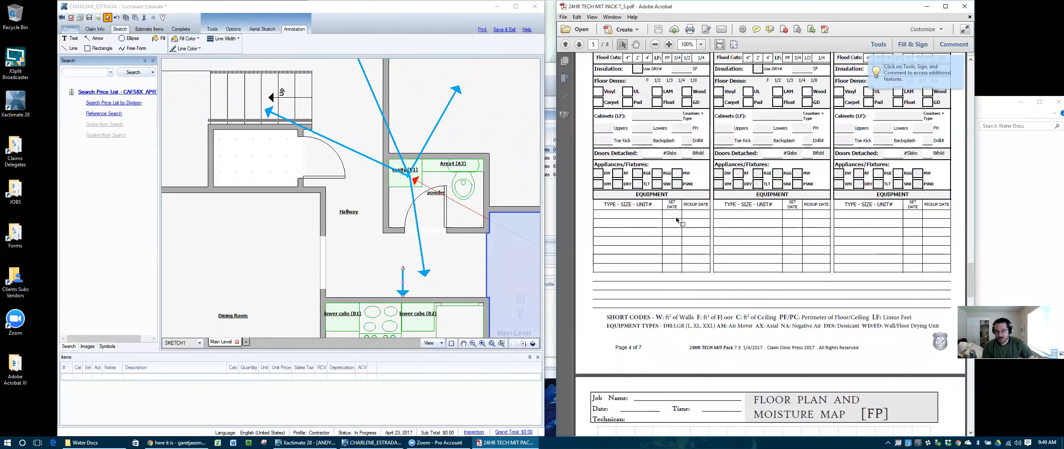
scroll(677, 217, down, 5)
scroll(677, 217, up, 9)
scroll(677, 217, up, 10)
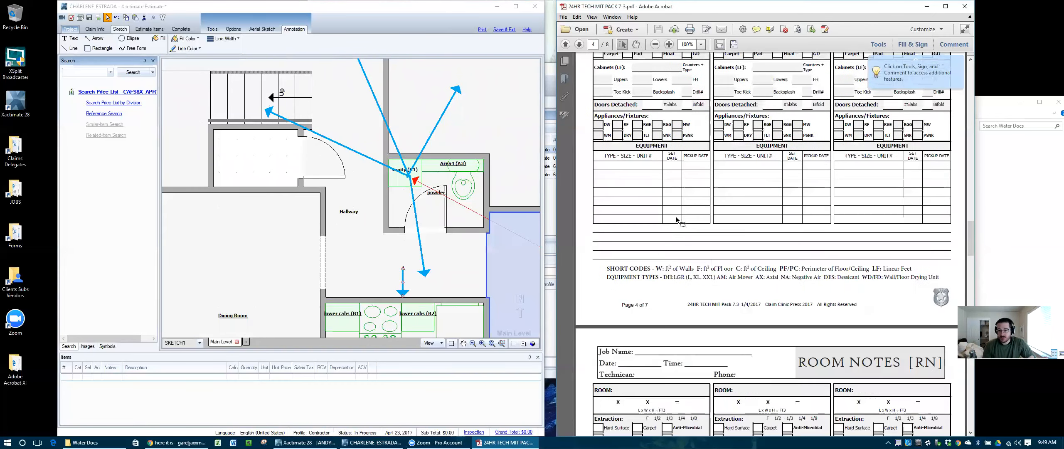
scroll(676, 217, up, 8)
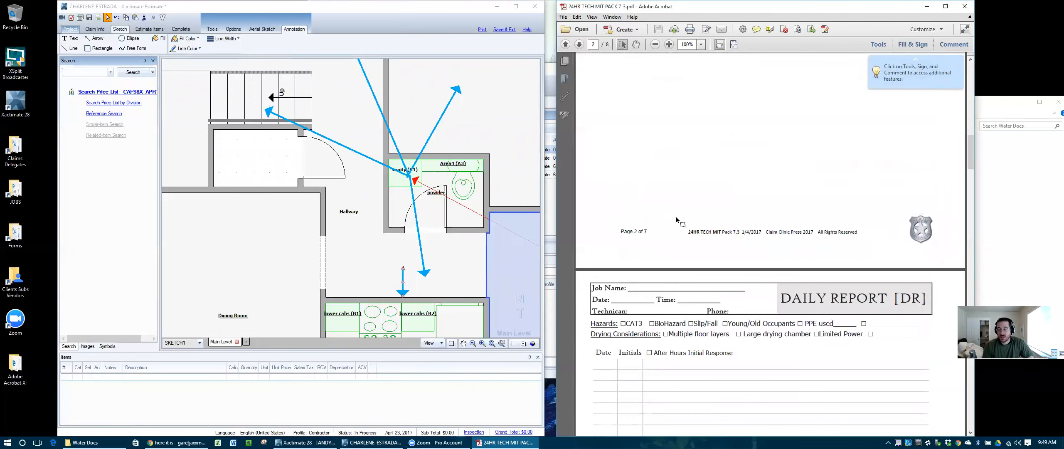
scroll(676, 217, up, 8)
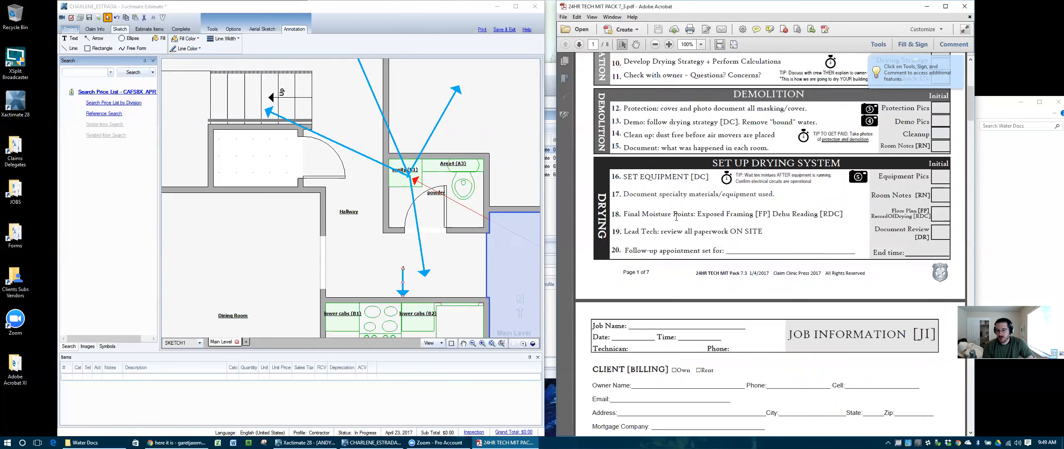
scroll(676, 217, up, 4)
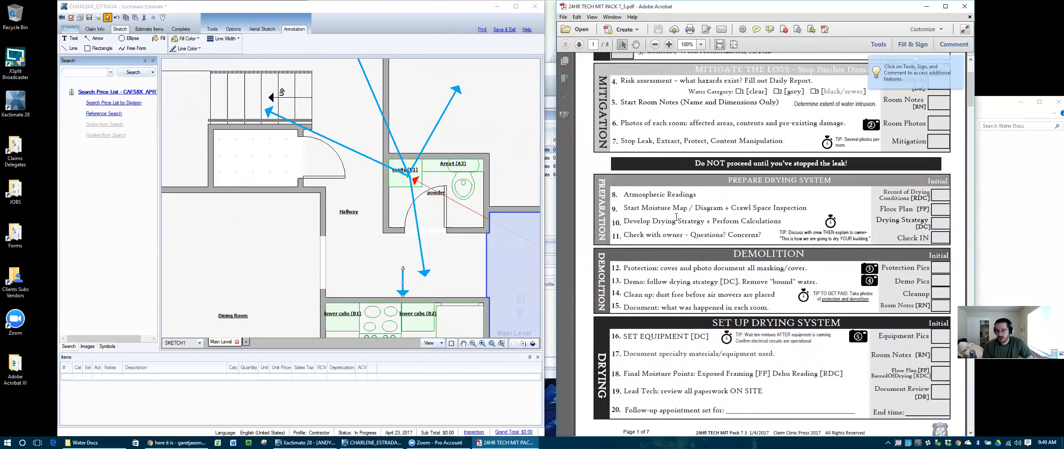
scroll(676, 217, down, 17)
scroll(677, 220, down, 20)
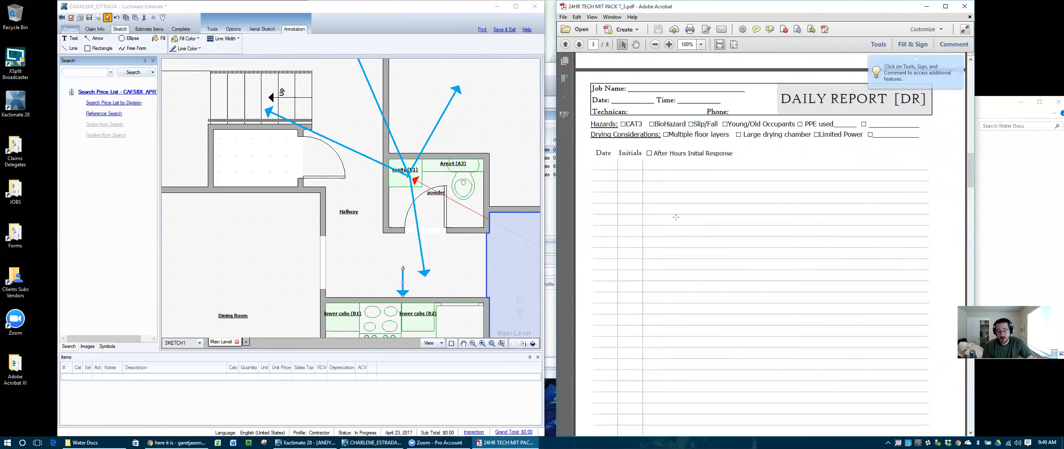
scroll(676, 216, down, 20)
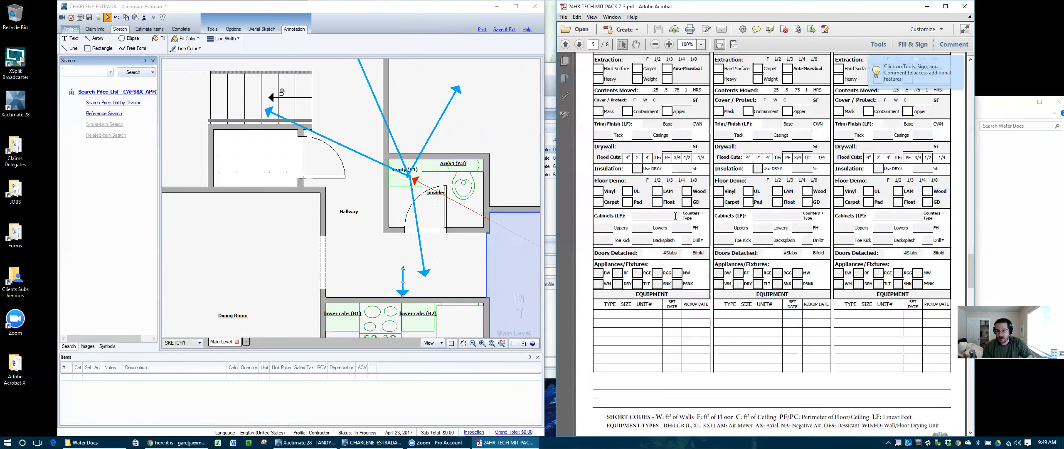
scroll(676, 219, down, 15)
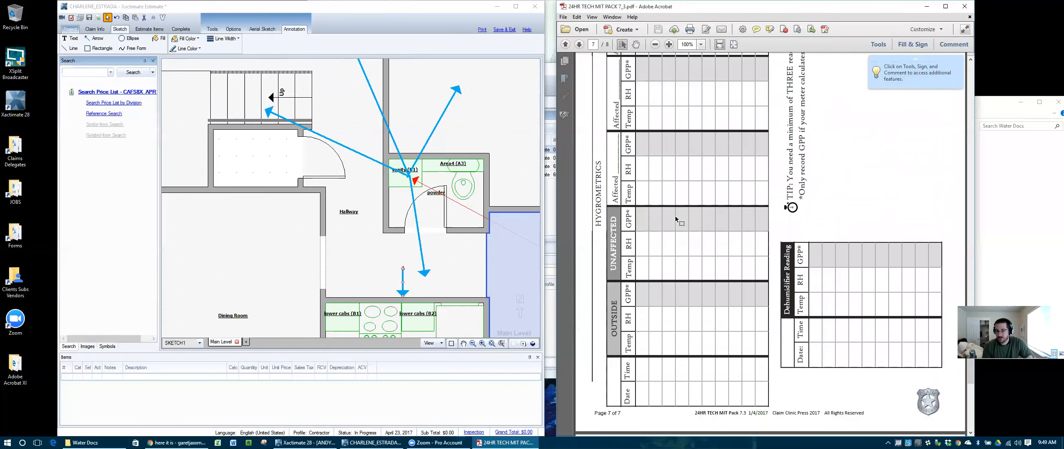
scroll(676, 219, down, 10)
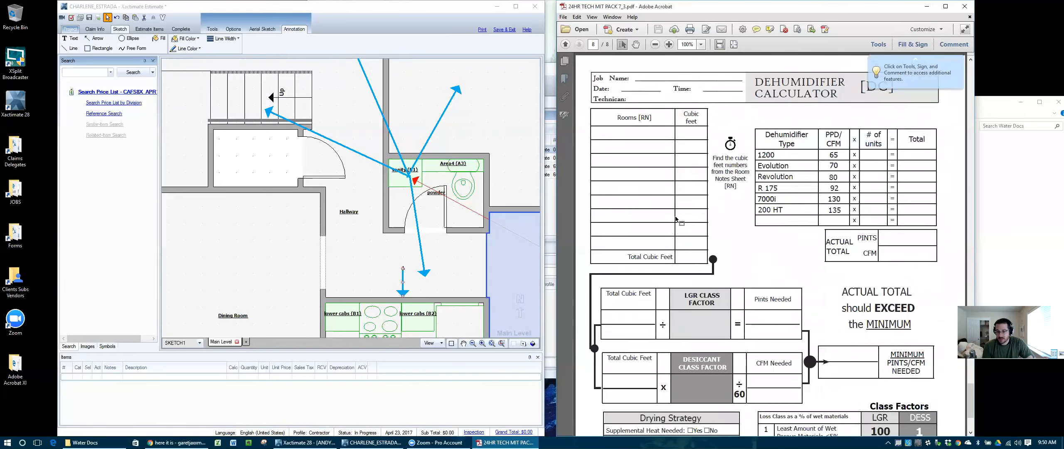
scroll(676, 219, down, 5)
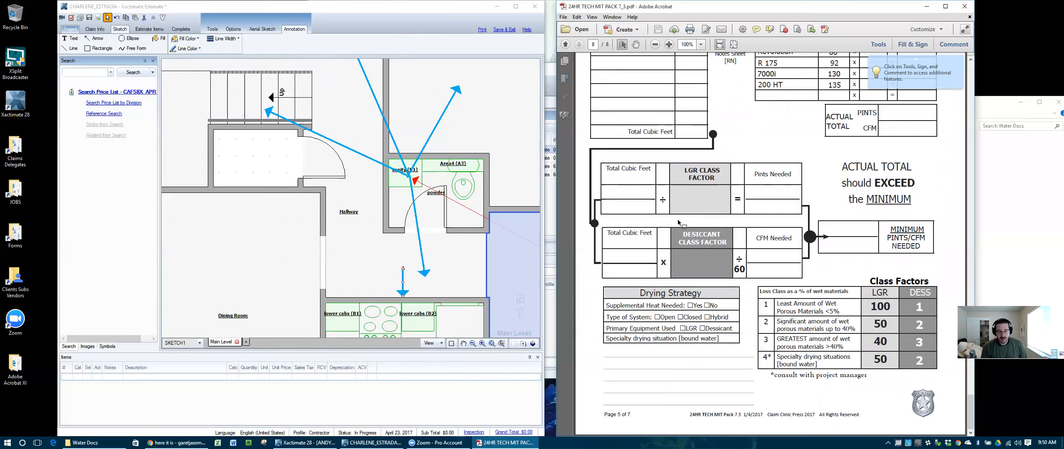
scroll(710, 293, down, 15)
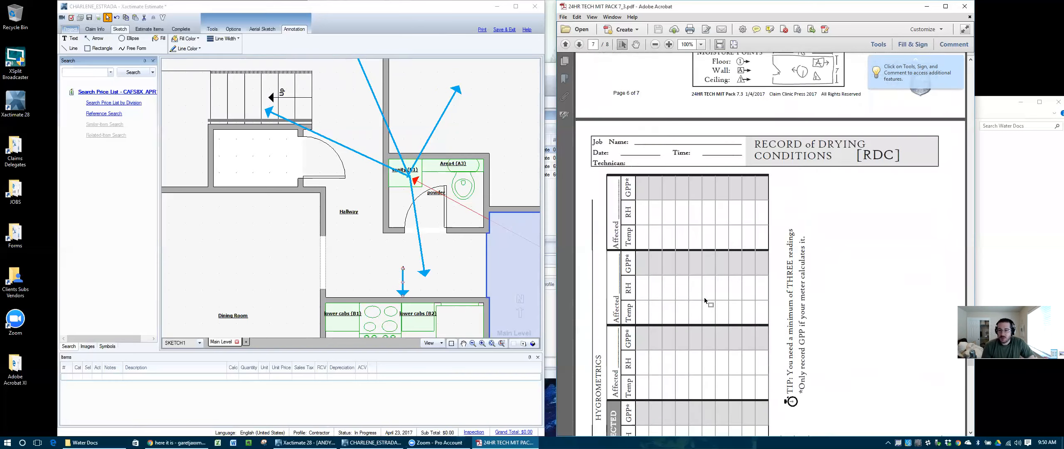
scroll(705, 297, up, 20)
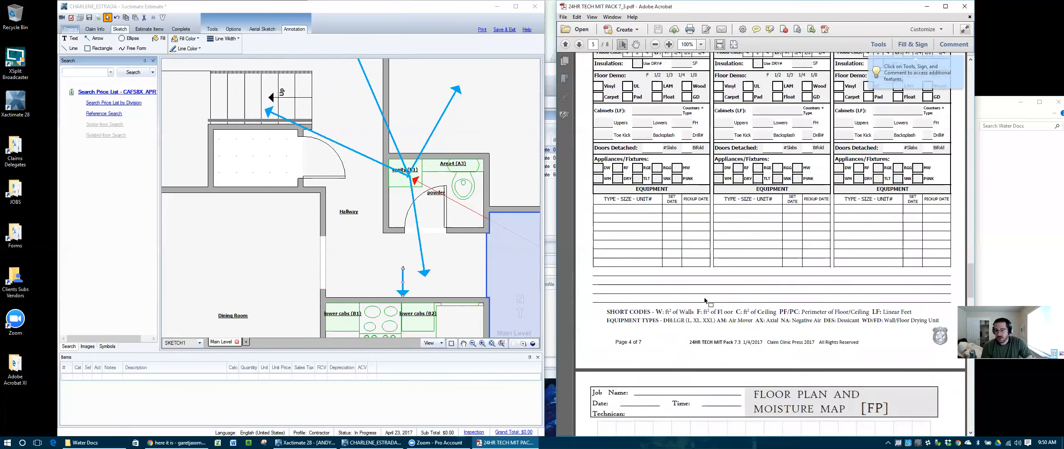
scroll(705, 297, up, 20)
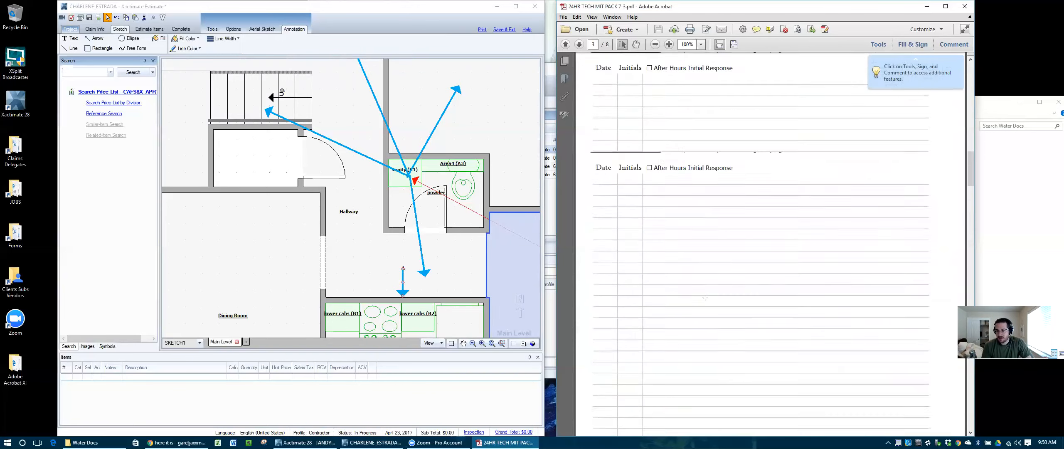
scroll(705, 301, up, 15)
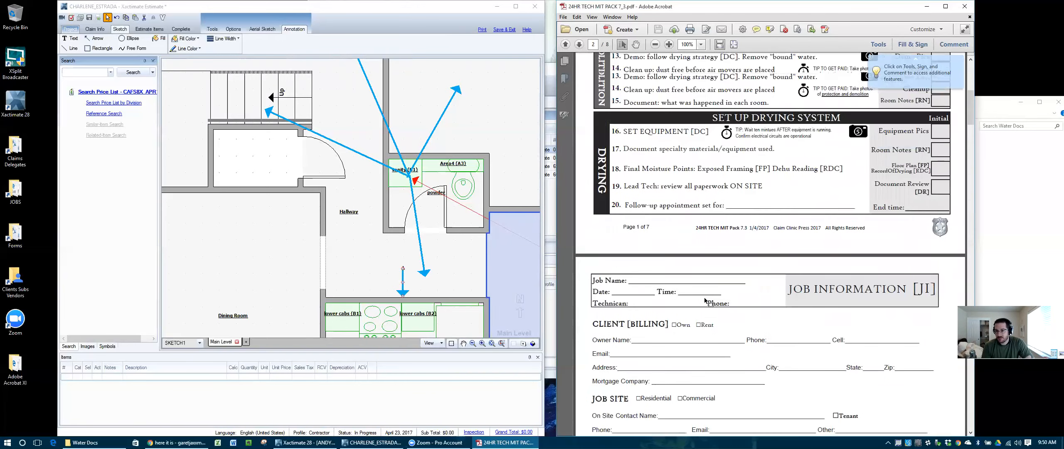
scroll(705, 297, up, 5)
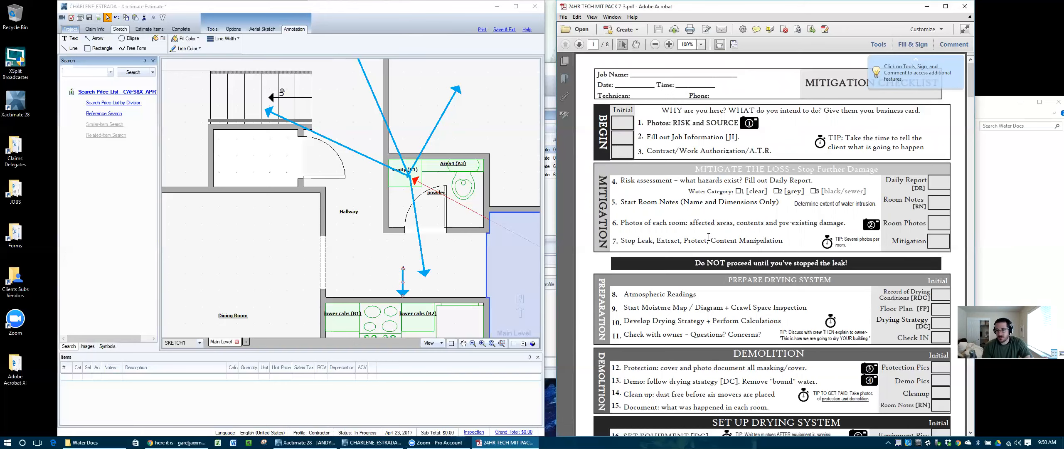
Step: Close the 'Click on Tools, Sign, and Comment' tip and scroll down to page 6's Moisture Map
click(956, 64)
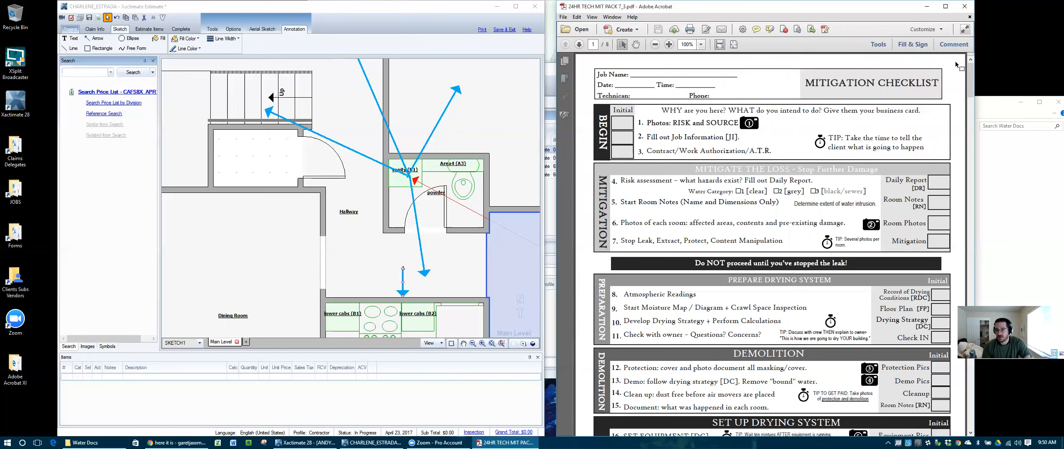
scroll(791, 234, down, 3)
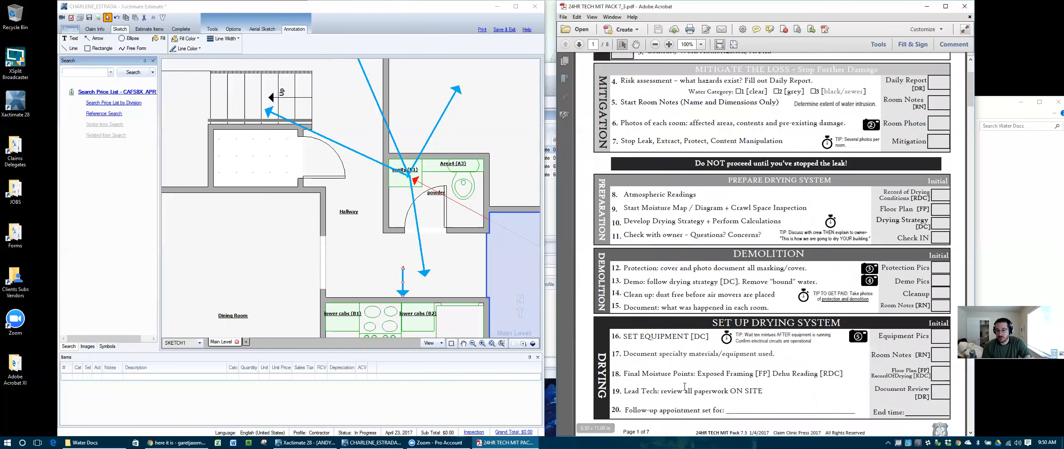
scroll(680, 315, up, 2)
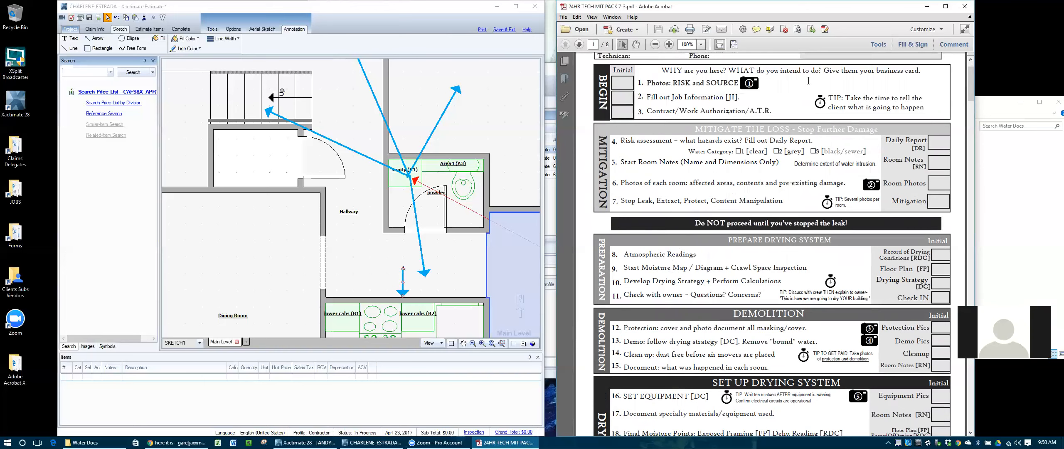
scroll(898, 99, down, 15)
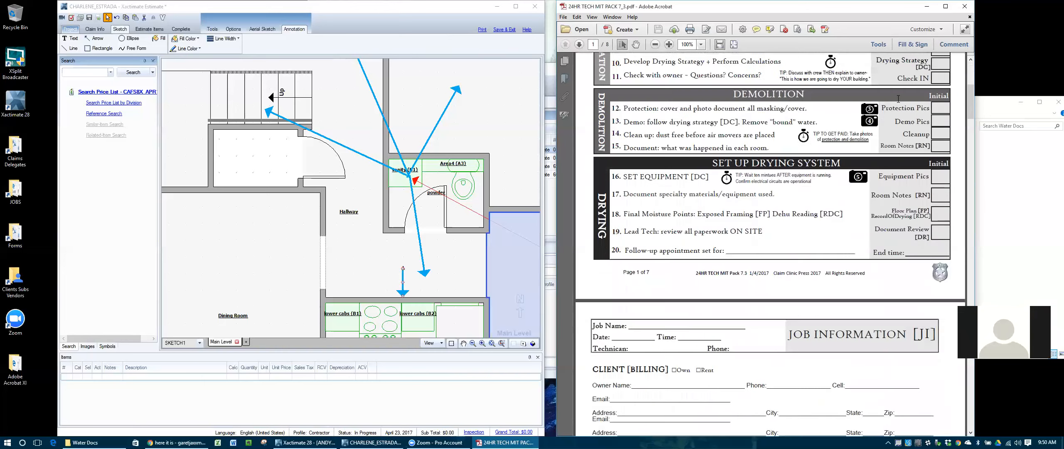
scroll(899, 103, down, 2)
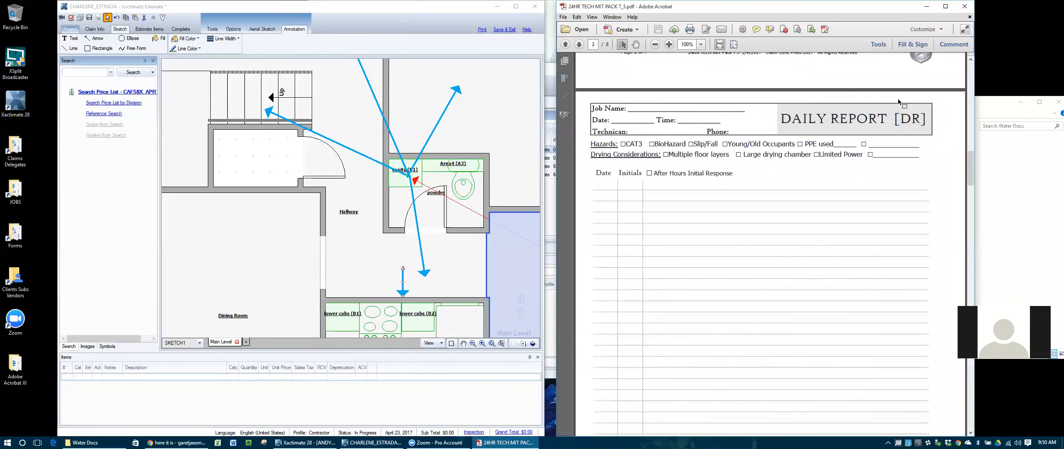
scroll(899, 103, down, 20)
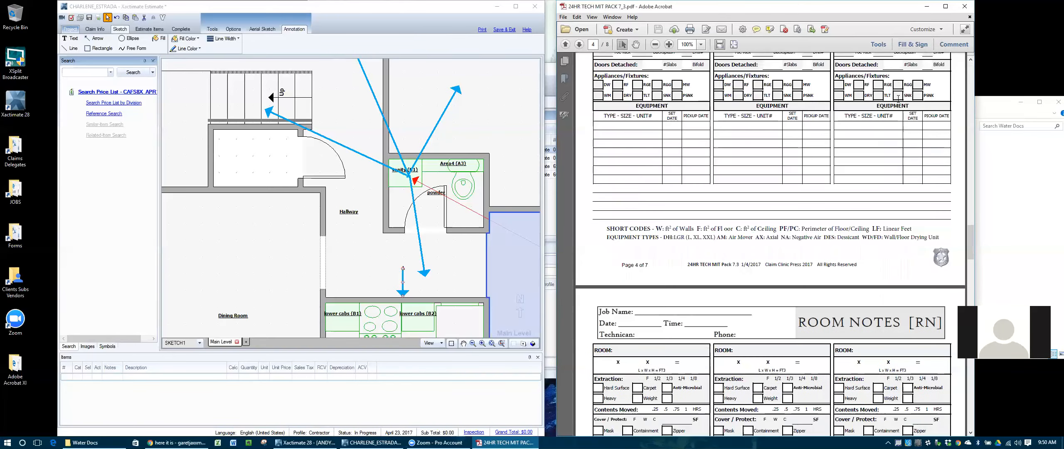
scroll(898, 98, down, 15)
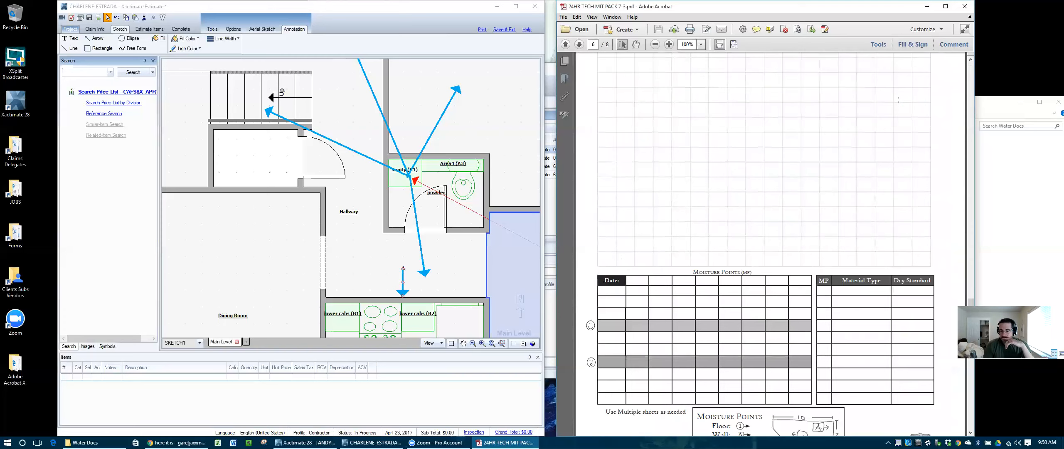
Step: Scroll up to the top of the Floor Plan and Moisture Map page, showing the Job Name, Date and Technician fields
scroll(899, 100, up, 1)
scroll(898, 100, down, 15)
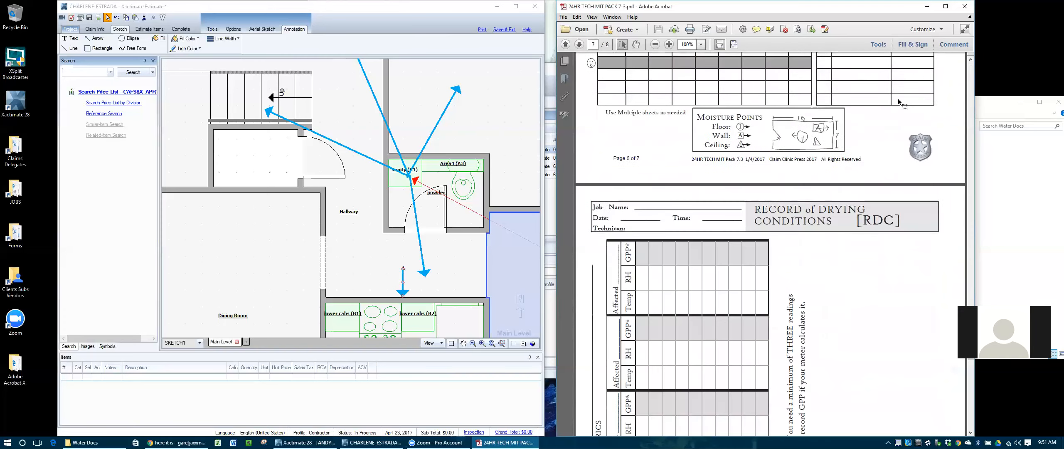
scroll(898, 98, down, 2)
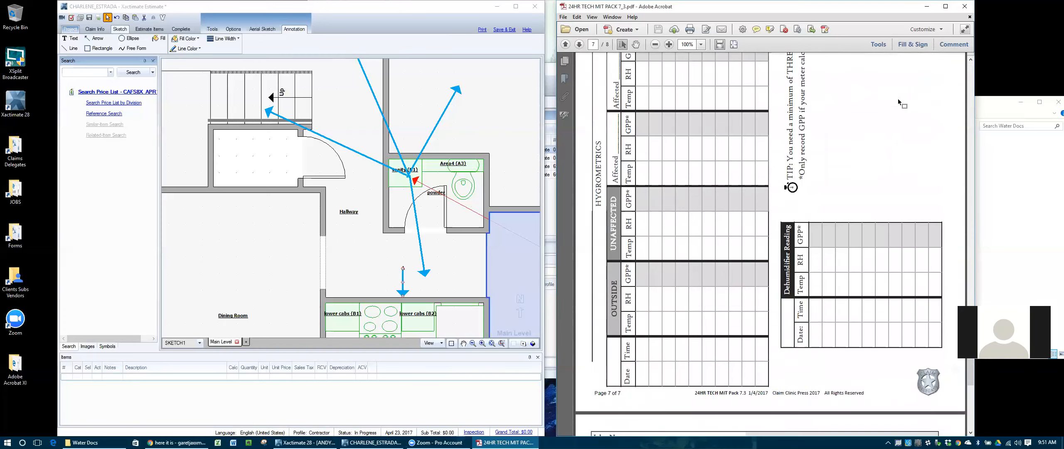
scroll(898, 98, up, 5)
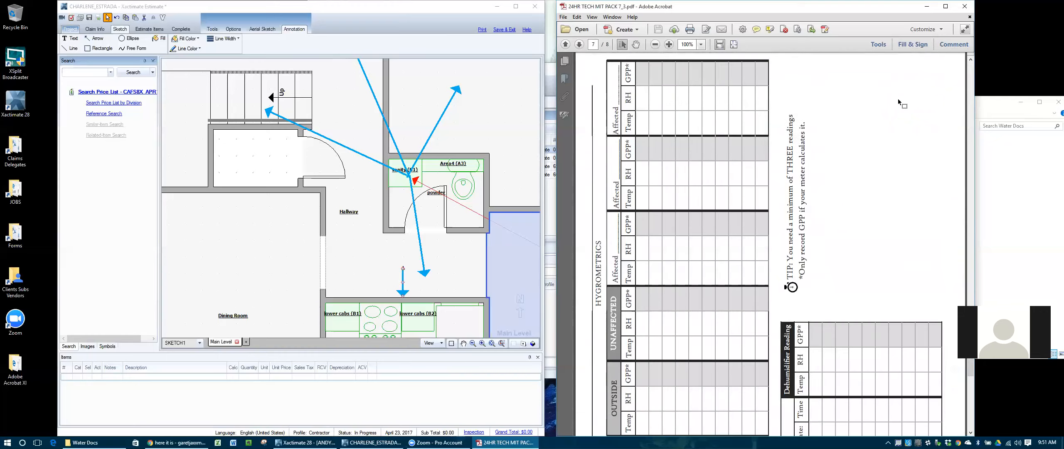
scroll(724, 229, down, 7)
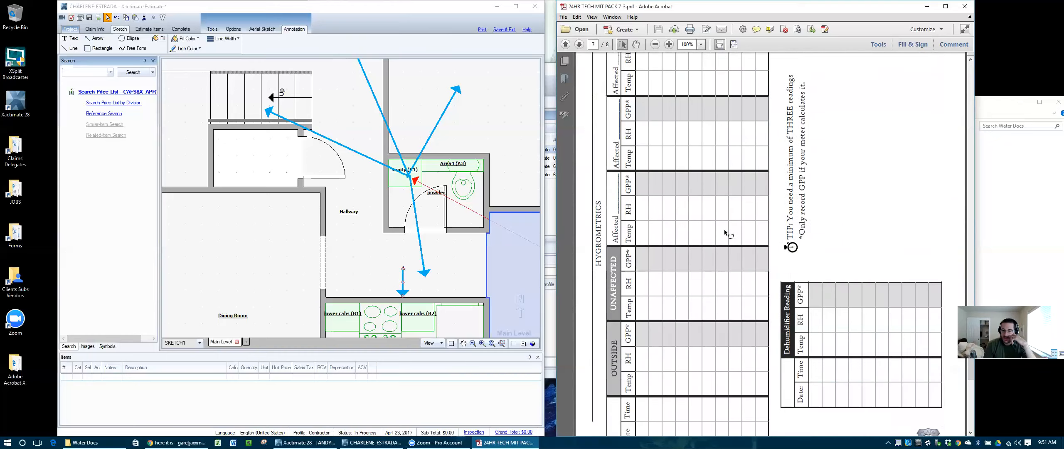
scroll(725, 230, up, 3)
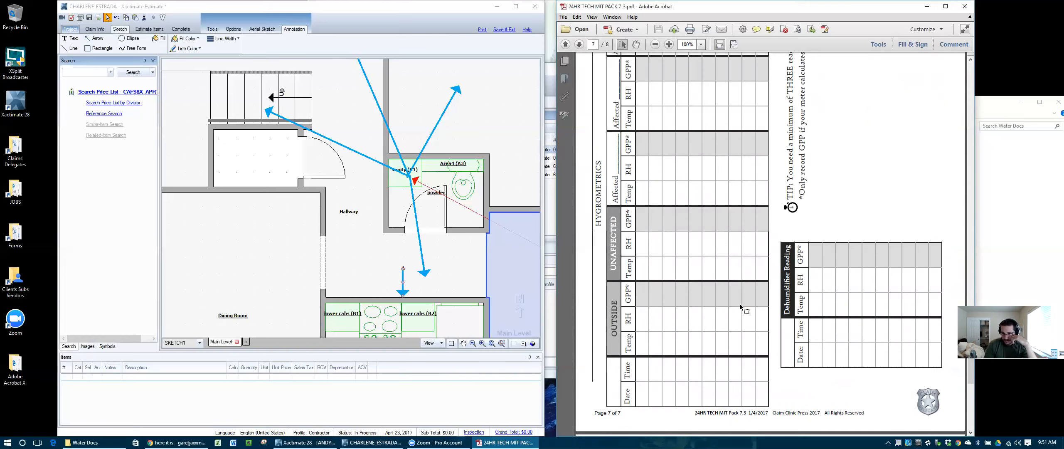
scroll(711, 334, up, 1)
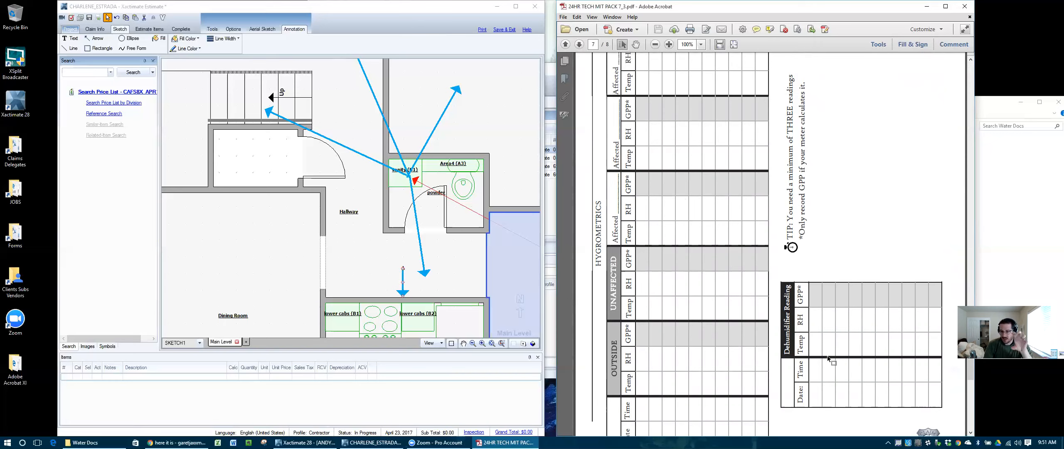
scroll(827, 358, up, 15)
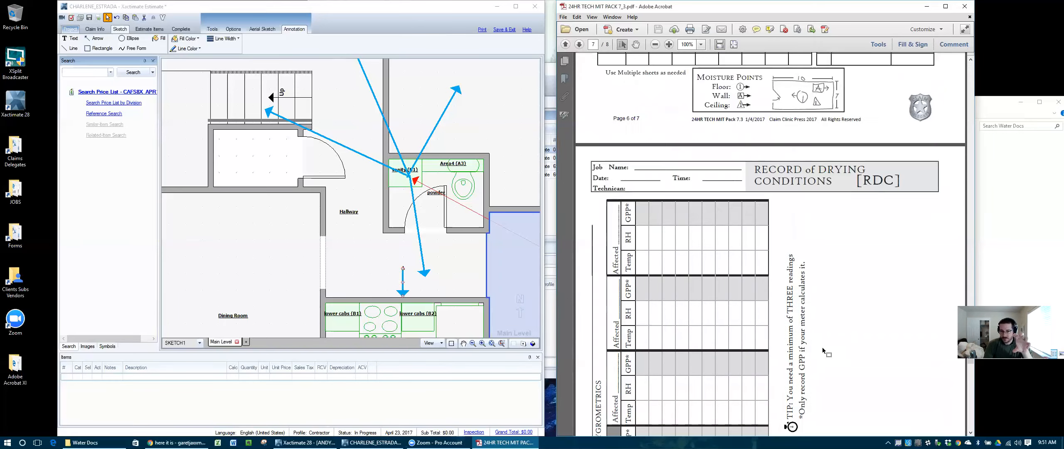
scroll(713, 296, down, 3)
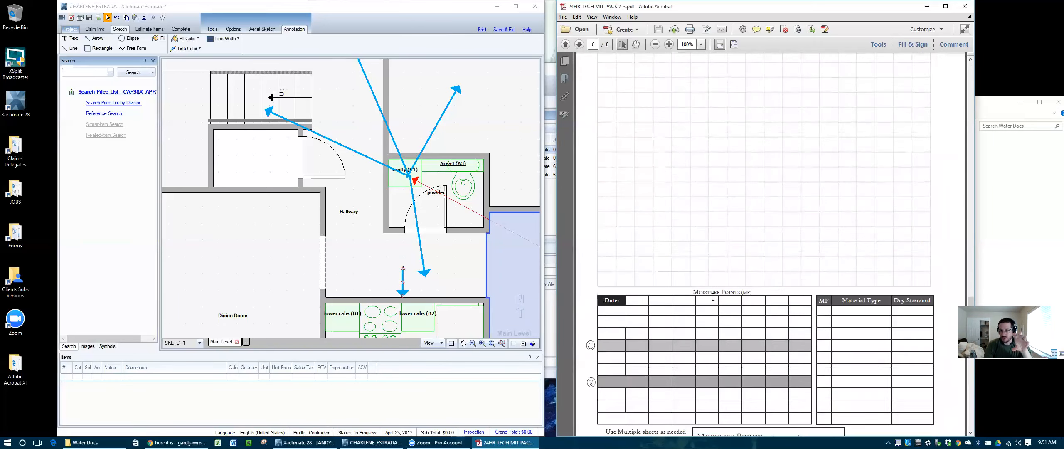
scroll(766, 288, up, 1)
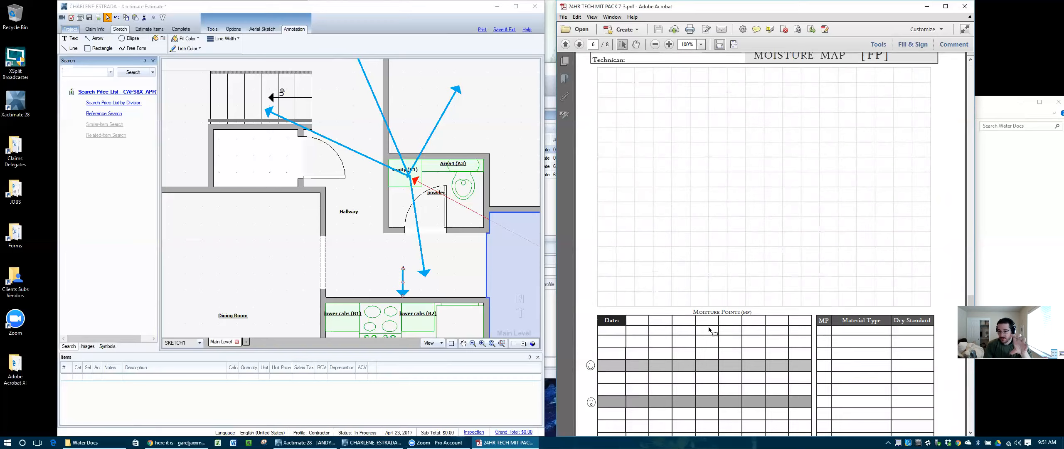
scroll(708, 326, down, 15)
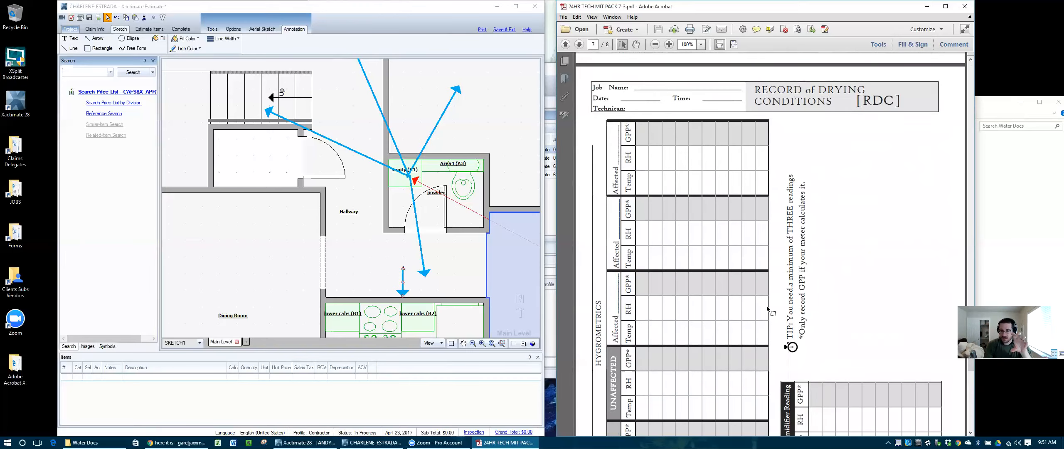
scroll(726, 287, down, 2)
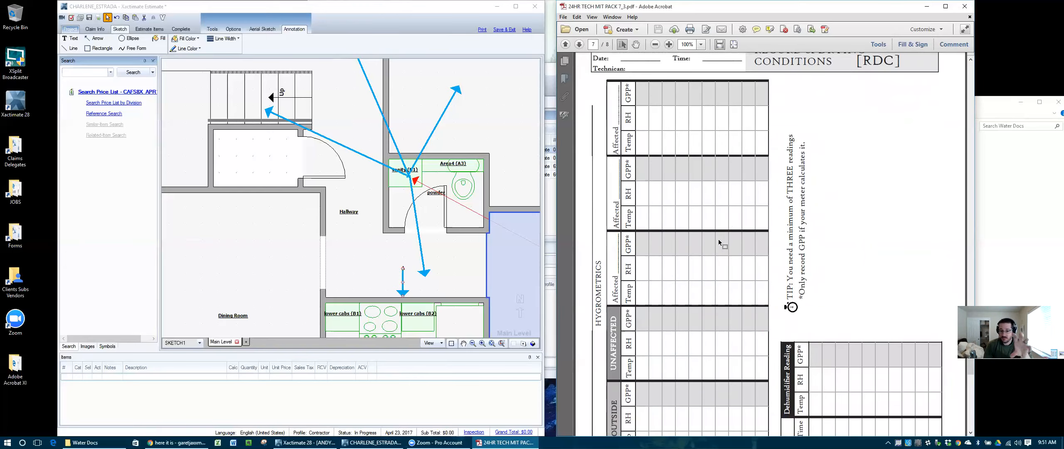
scroll(719, 245, down, 3)
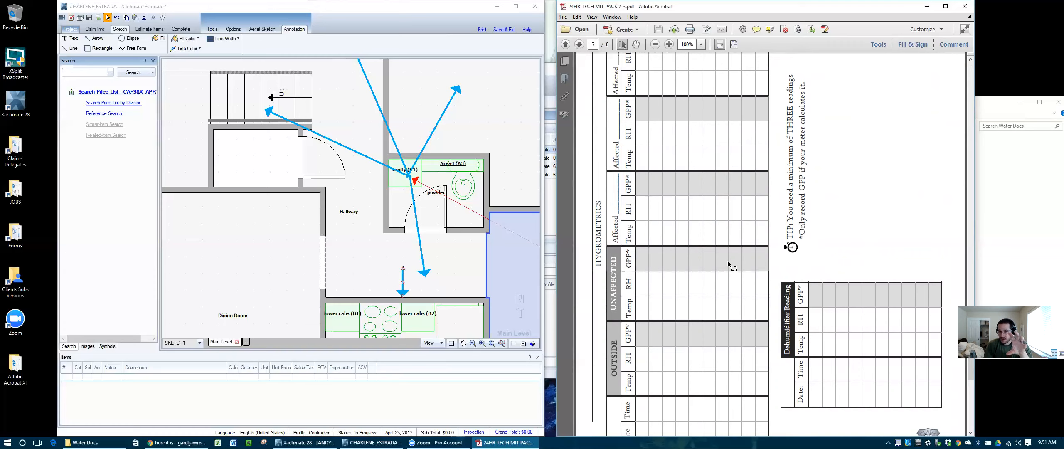
scroll(727, 263, up, 10)
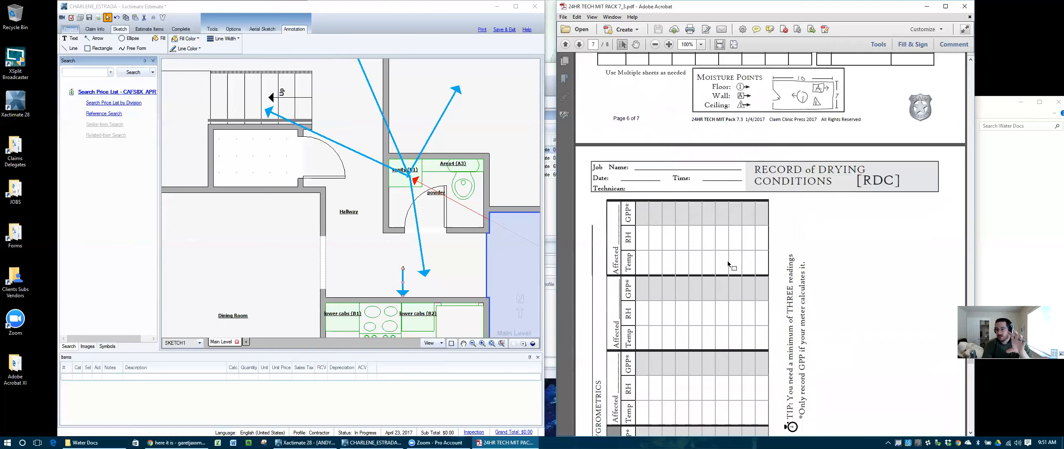
scroll(728, 263, up, 3)
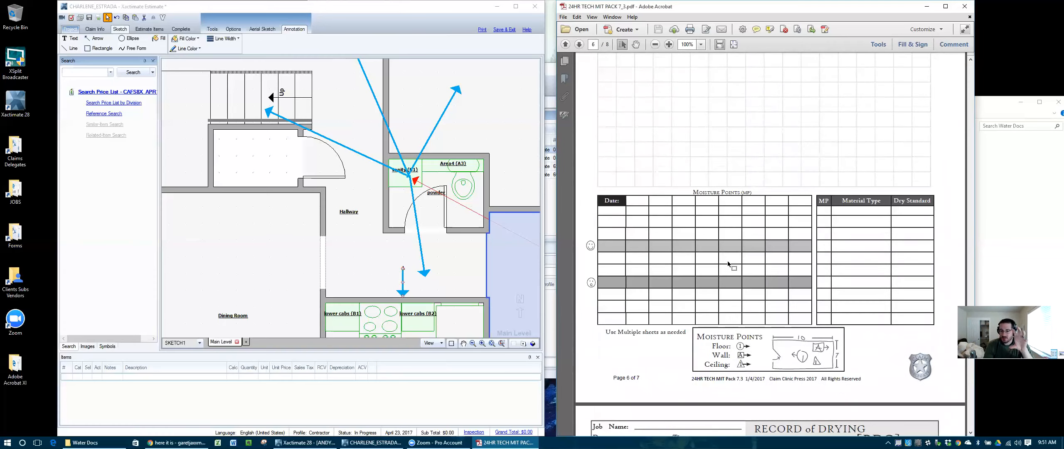
scroll(729, 263, up, 4)
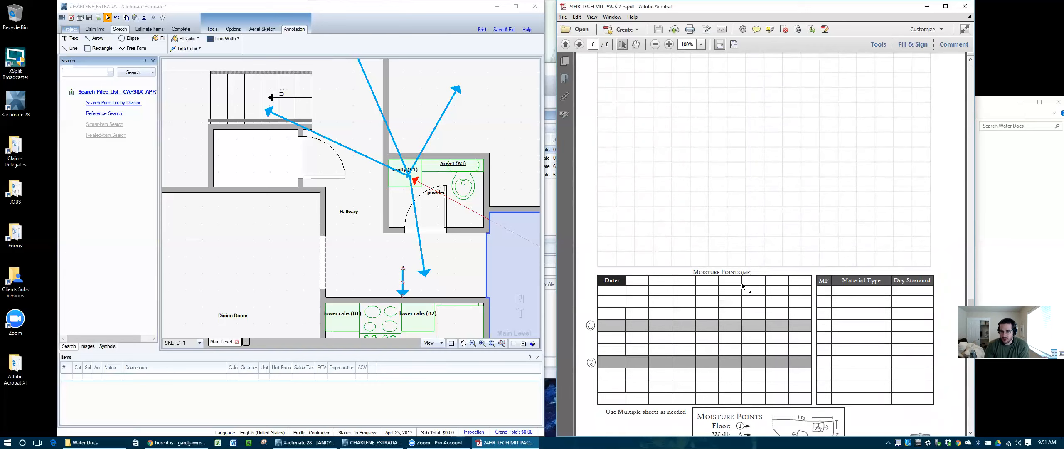
scroll(743, 285, up, 6)
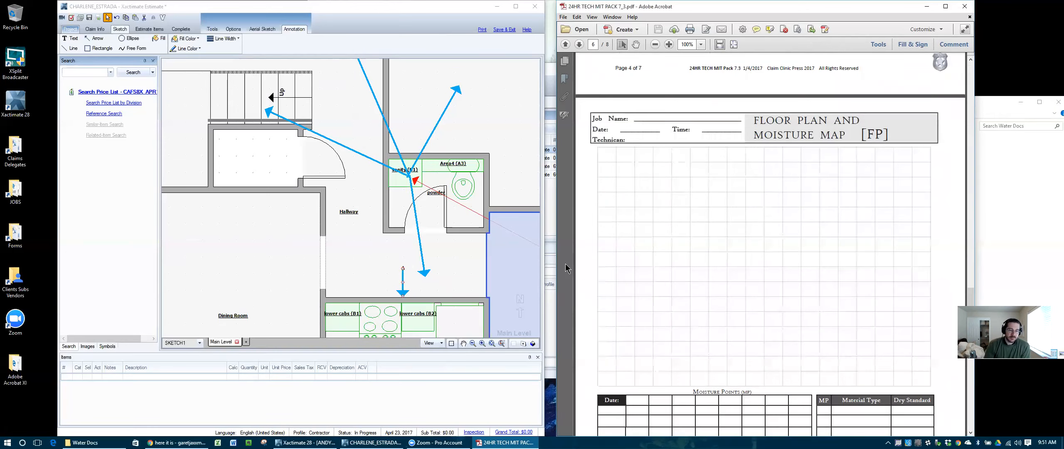
Step: Close the mitigation pack PDF, maximize the Xactimate sketch window, and zoom to the whole annotated plan
click(965, 6)
click(401, 16)
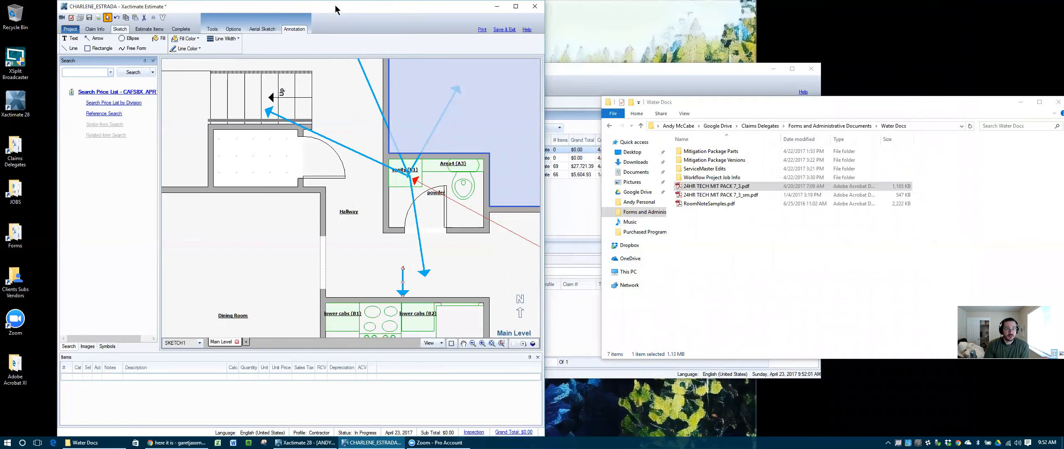
drag(410, 15, 661, 49)
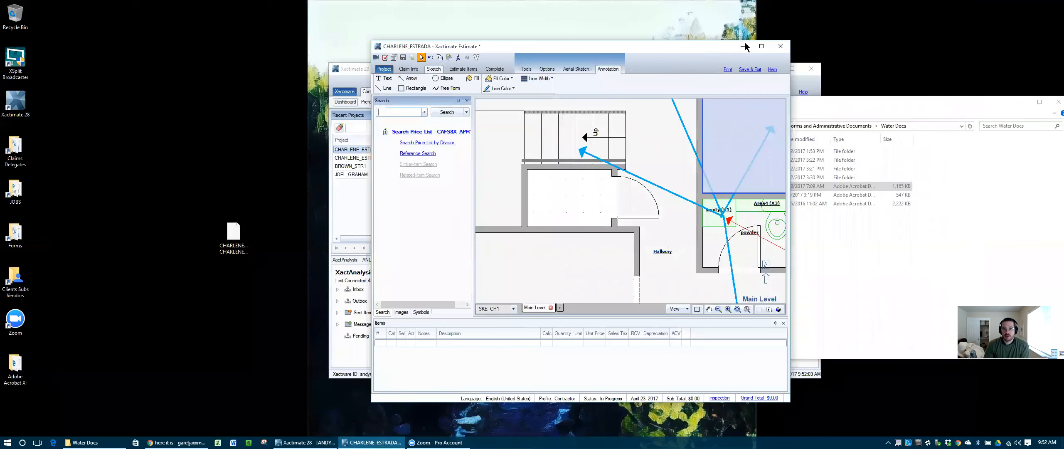
click(762, 49)
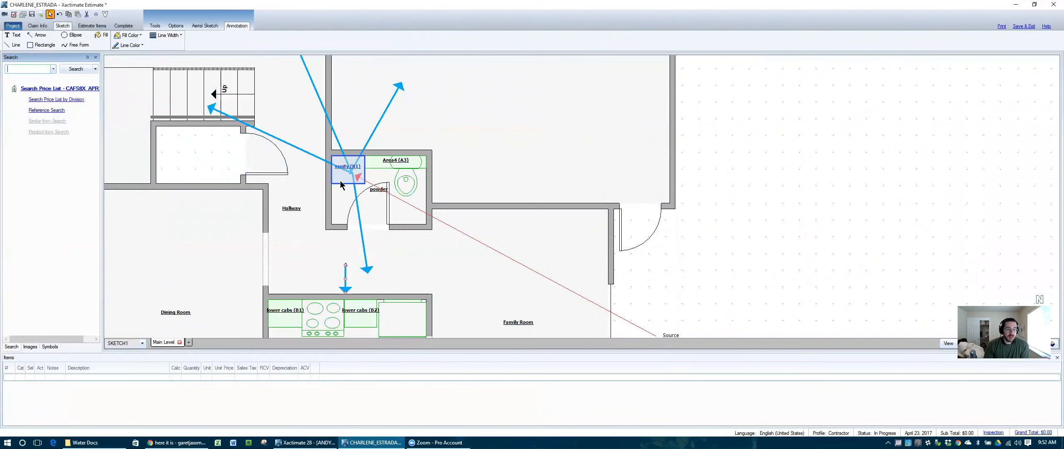
scroll(340, 180, down, 3)
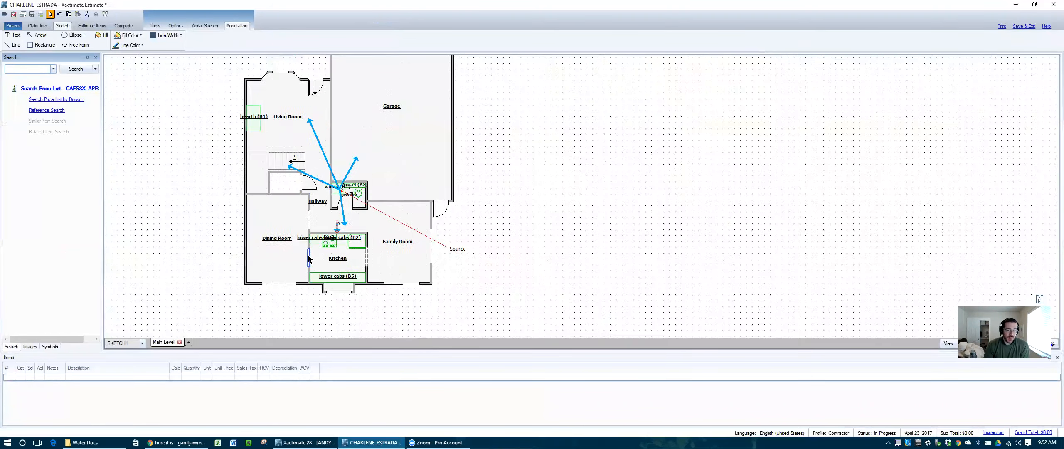
scroll(307, 255, down, 3)
scroll(275, 204, up, 3)
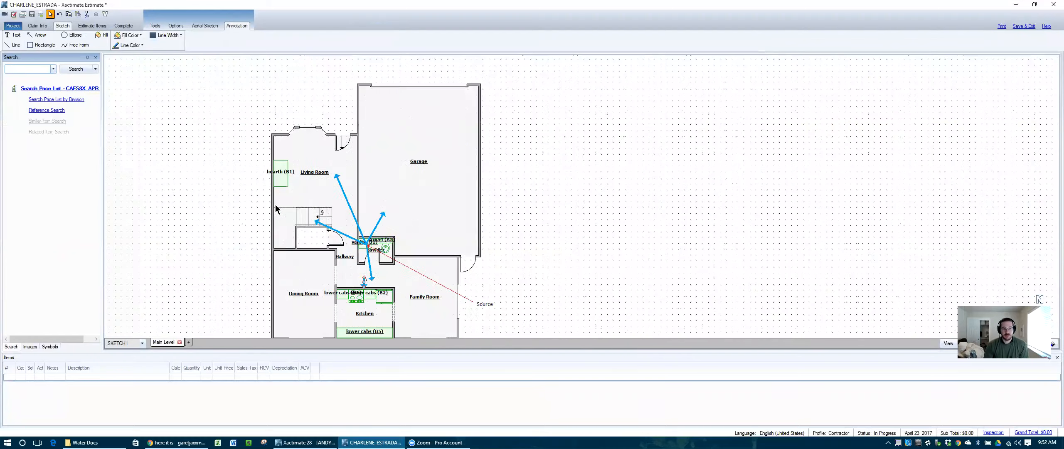
scroll(275, 205, up, 2)
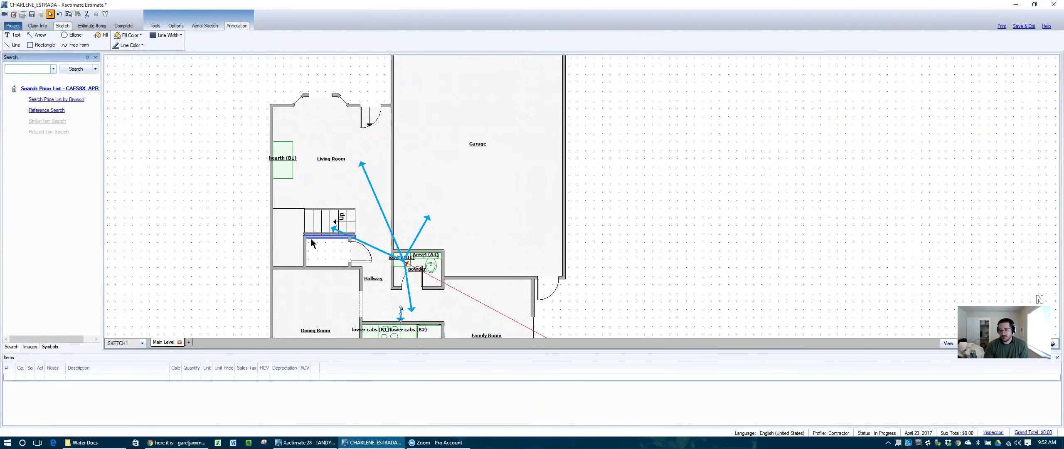
scroll(312, 243, down, 1)
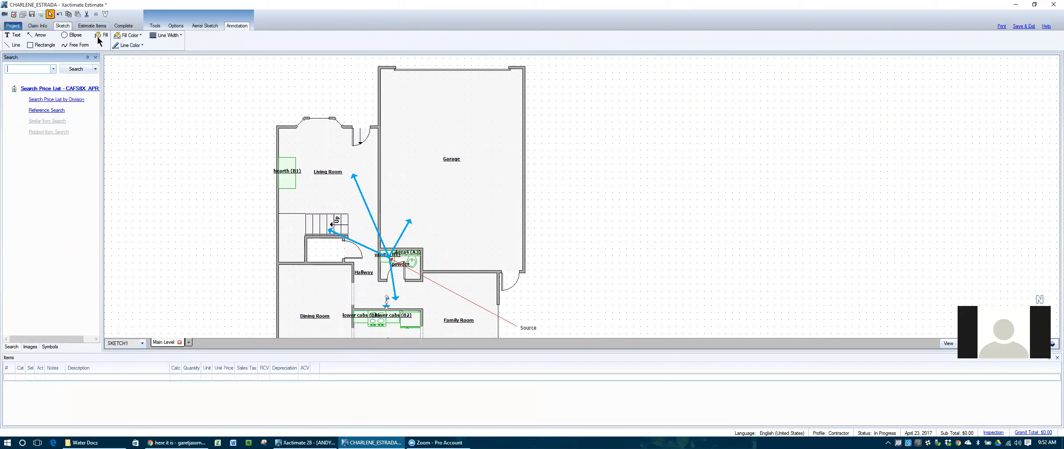
Step: Switch to the Estimate Items page listing Main Level rooms, then restore down the Xactimate window
click(92, 25)
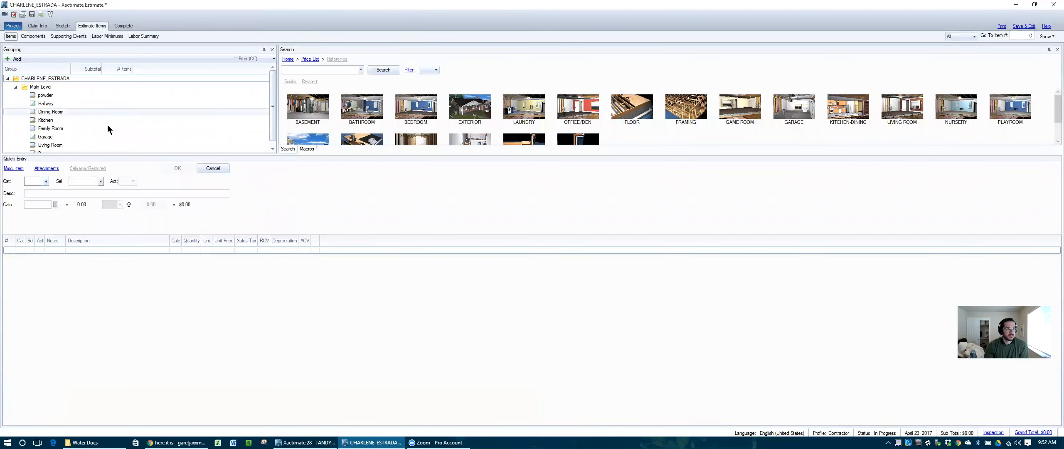
scroll(110, 127, down, 1)
scroll(113, 124, up, 1)
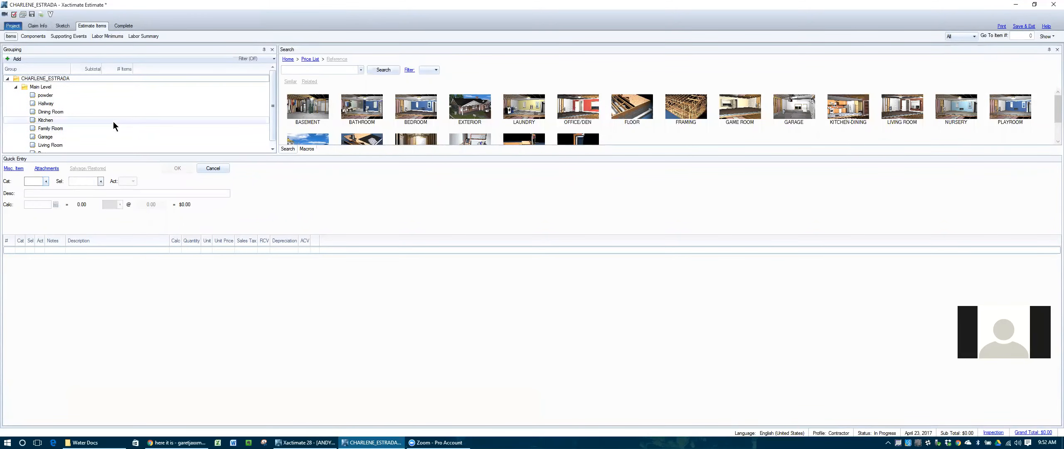
scroll(113, 124, down, 1)
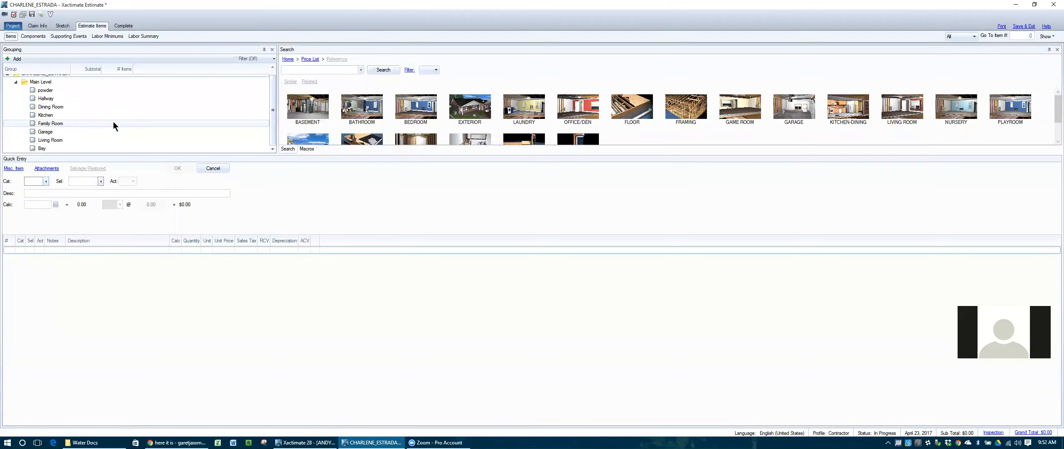
scroll(113, 121, up, 1)
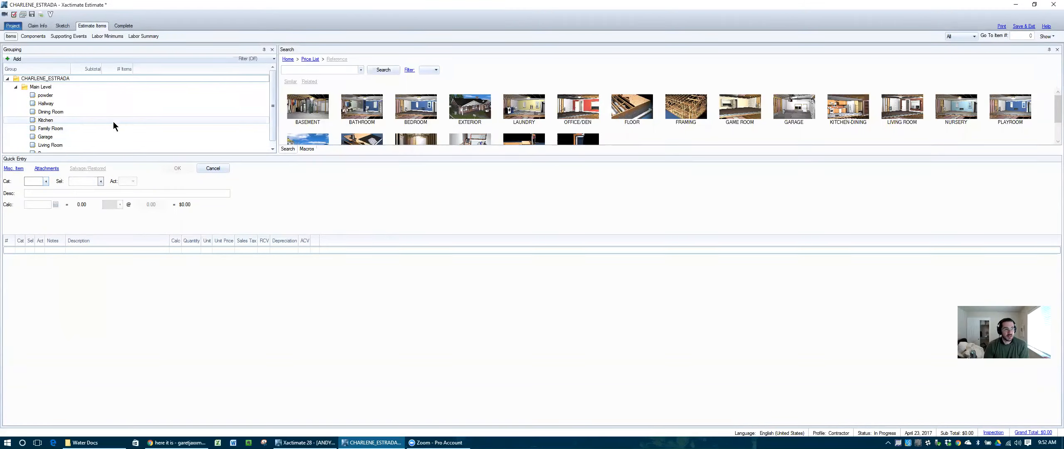
scroll(113, 125, down, 1)
scroll(113, 124, up, 1)
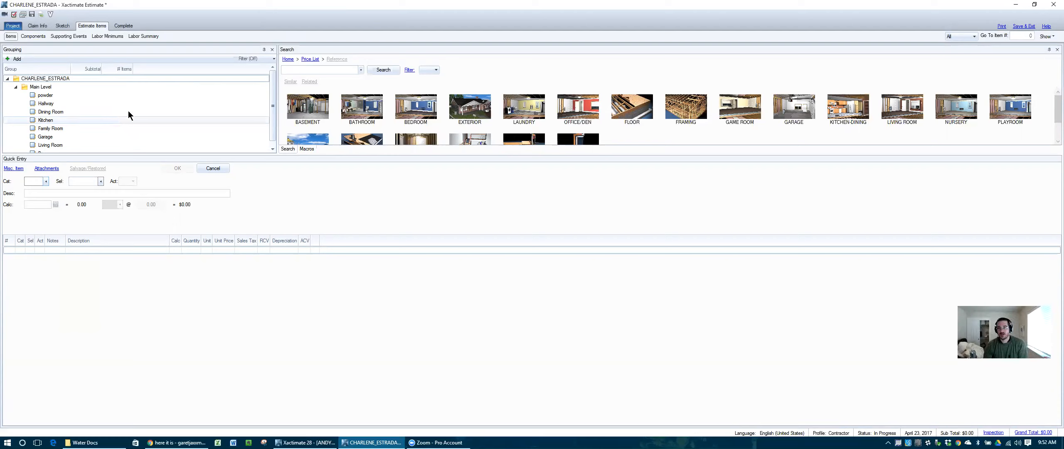
click(1035, 4)
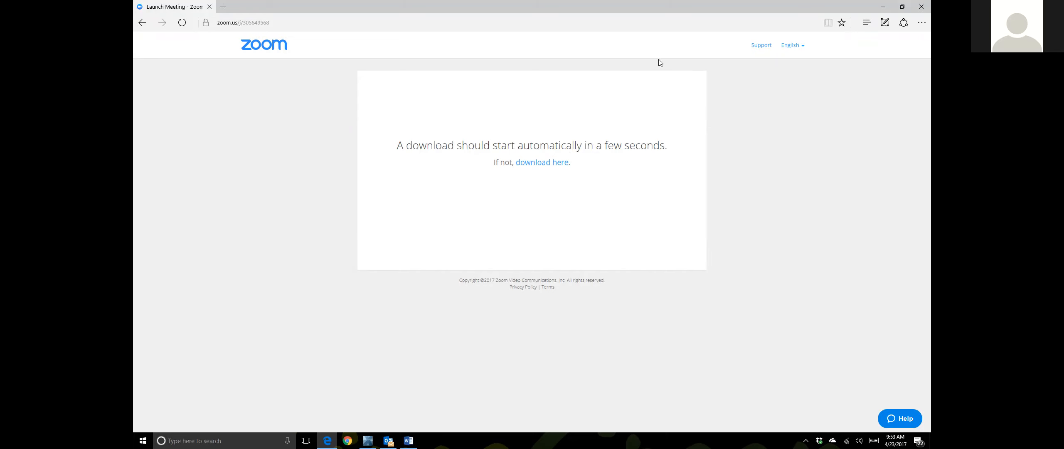
Step: Minimize the Zoom launch page and the Outlook mail window to bring Xactimate forward
click(886, 6)
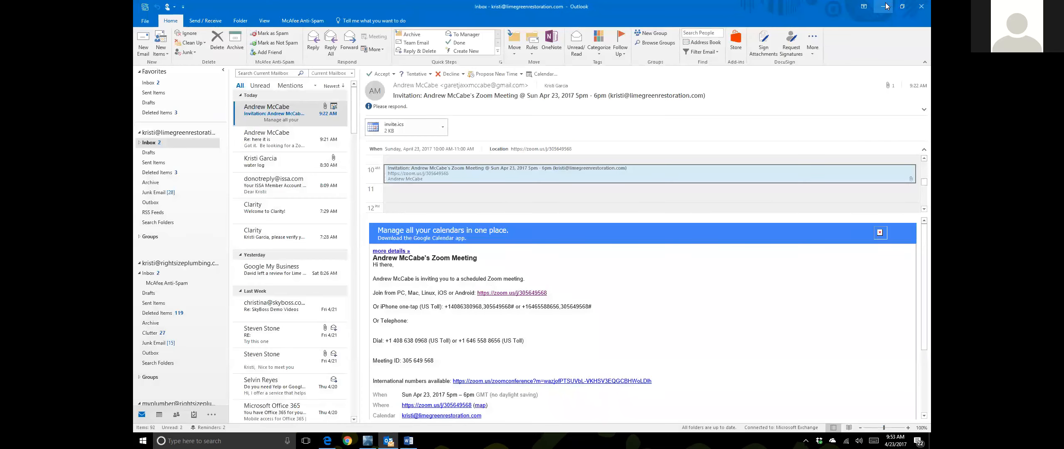
click(885, 6)
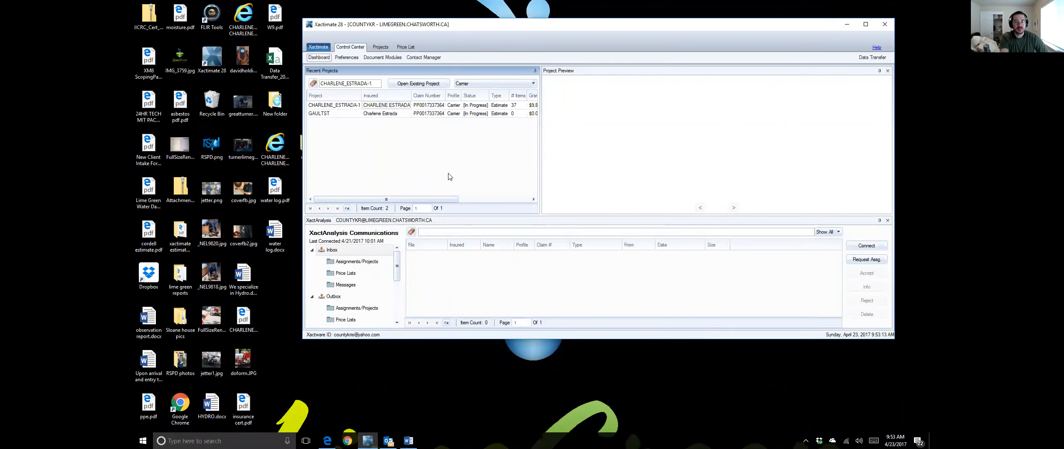
Step: Open the Carrier estimate, select the living room, enlarge the Items pane, and show Labor Minimums
click(866, 23)
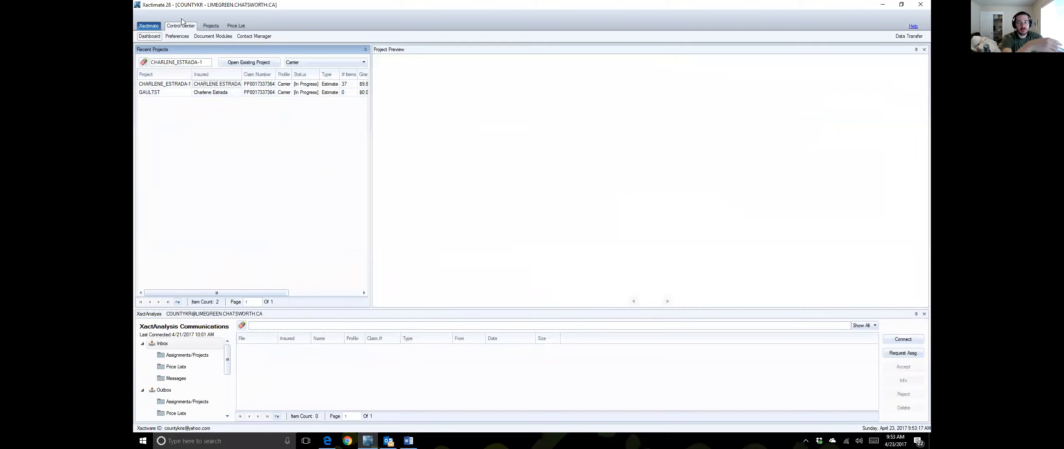
click(230, 85)
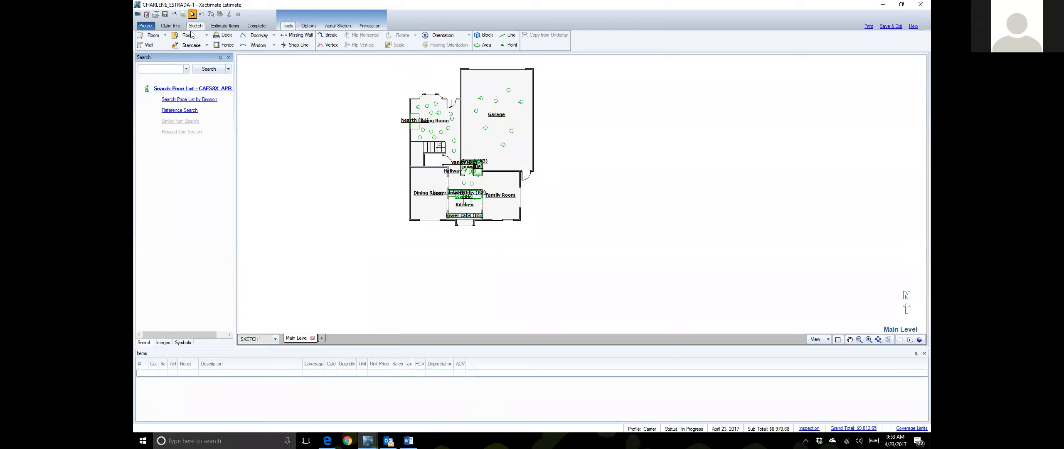
click(450, 132)
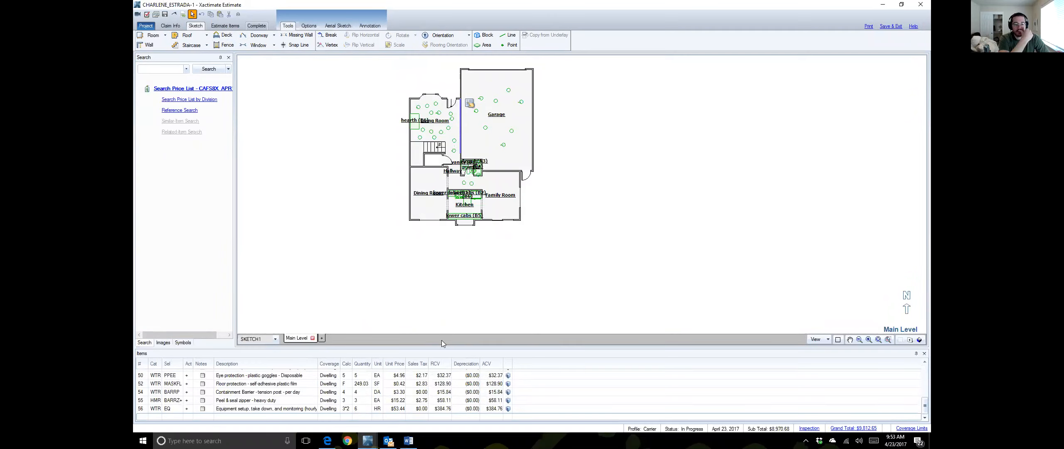
drag(442, 348, 443, 279)
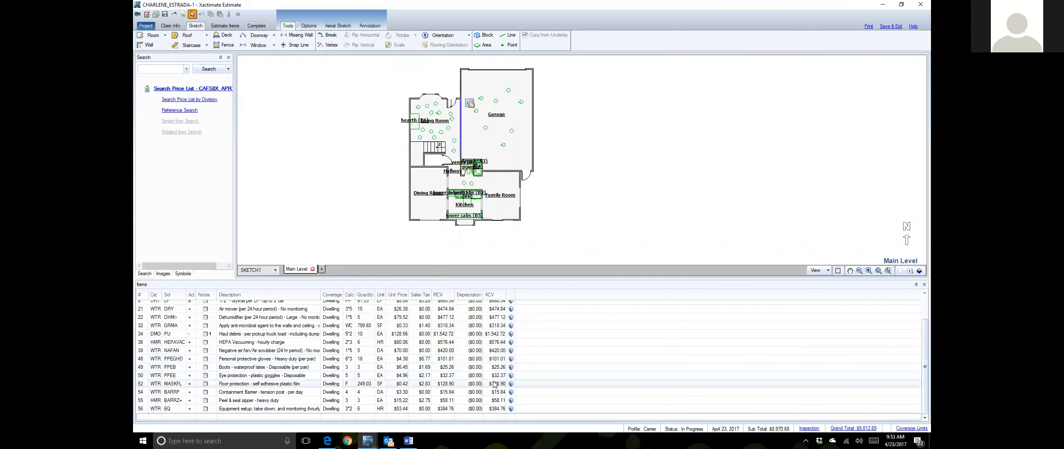
scroll(478, 358, up, 2)
scroll(479, 354, down, 2)
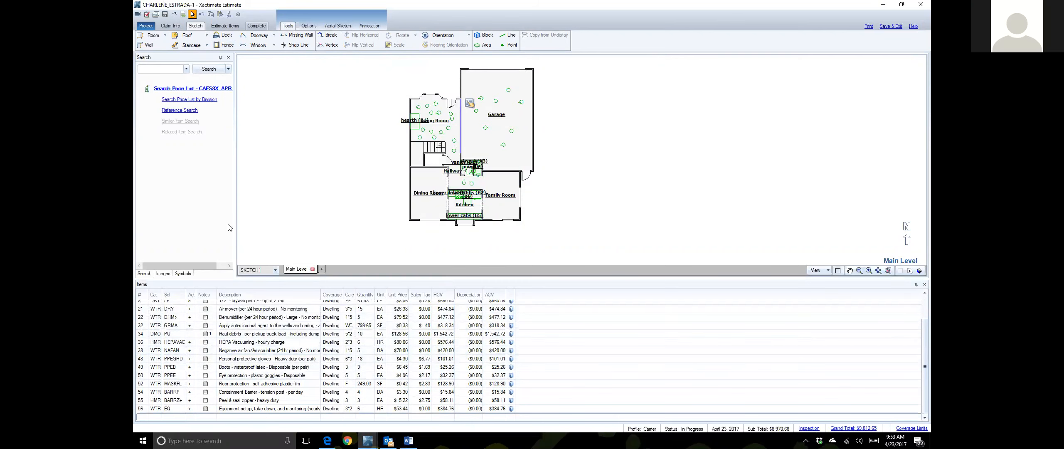
click(229, 26)
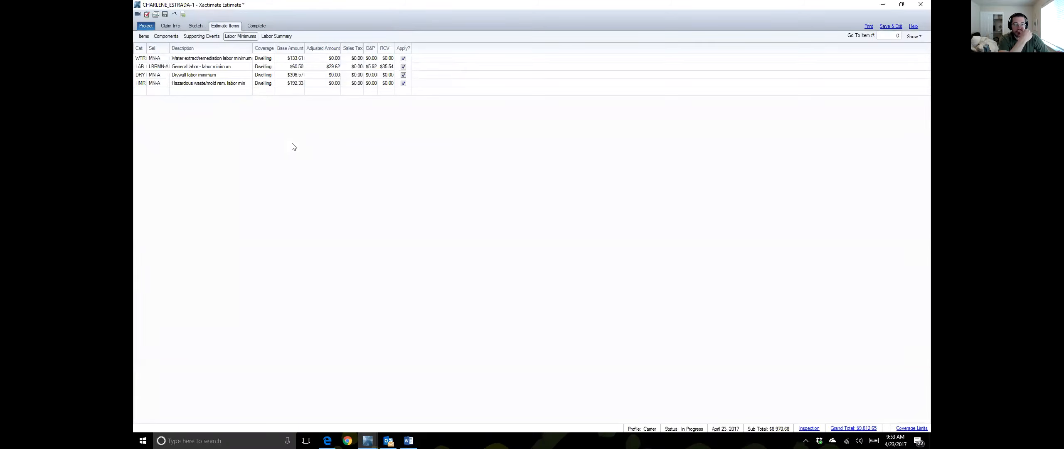
Step: Return to the Items page listing the Living Room line items by room group
click(144, 37)
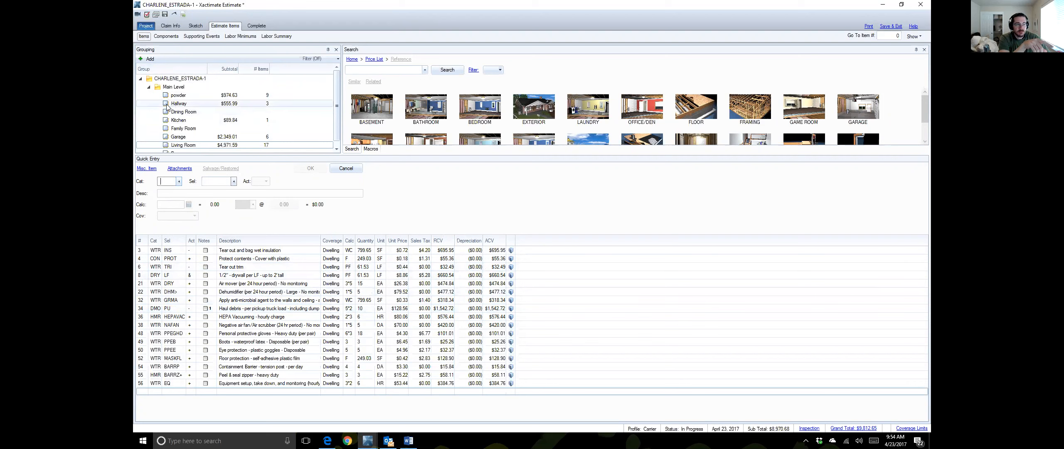
Step: Add a new group named 'General Conditions' to the estimate
right_click(172, 79)
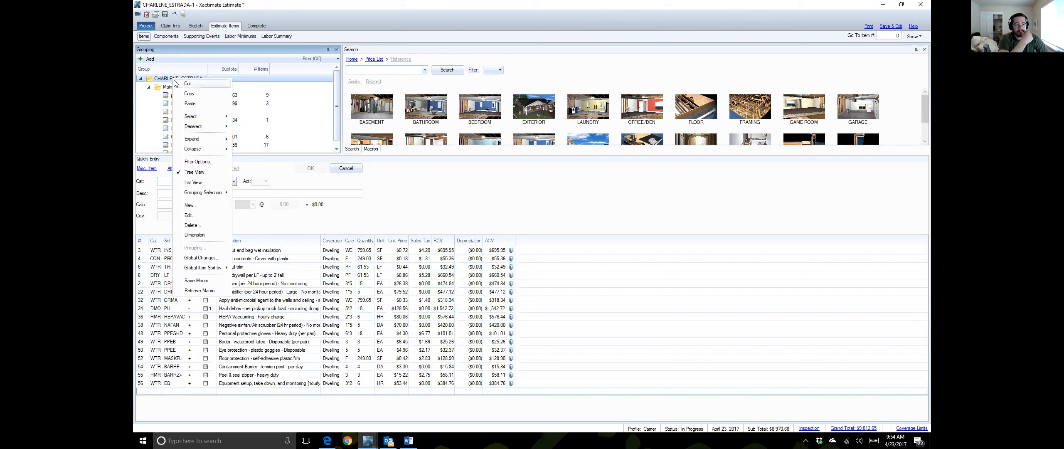
click(196, 206)
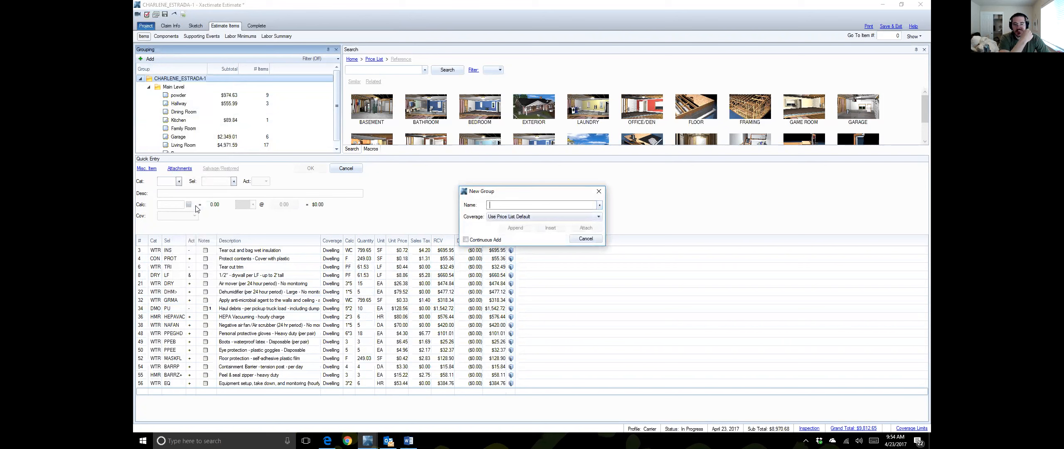
text(Gener)
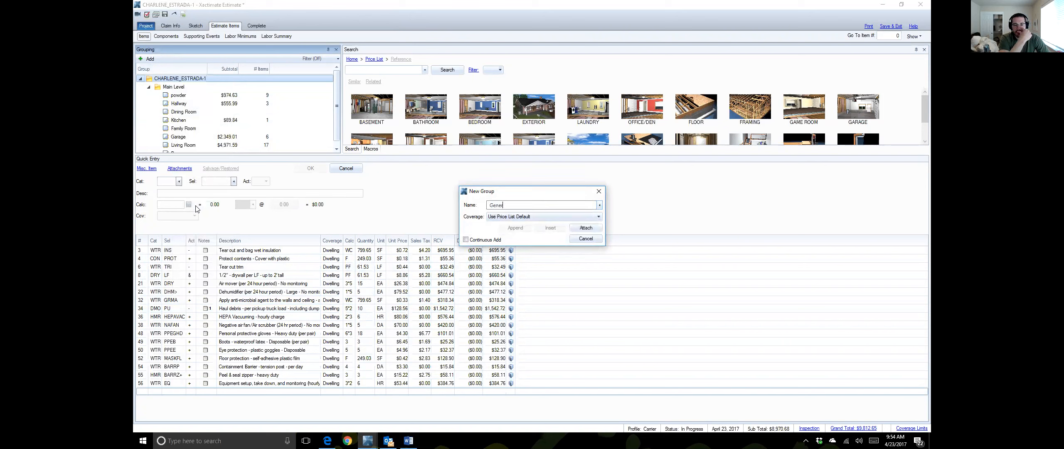
text(al conditions)
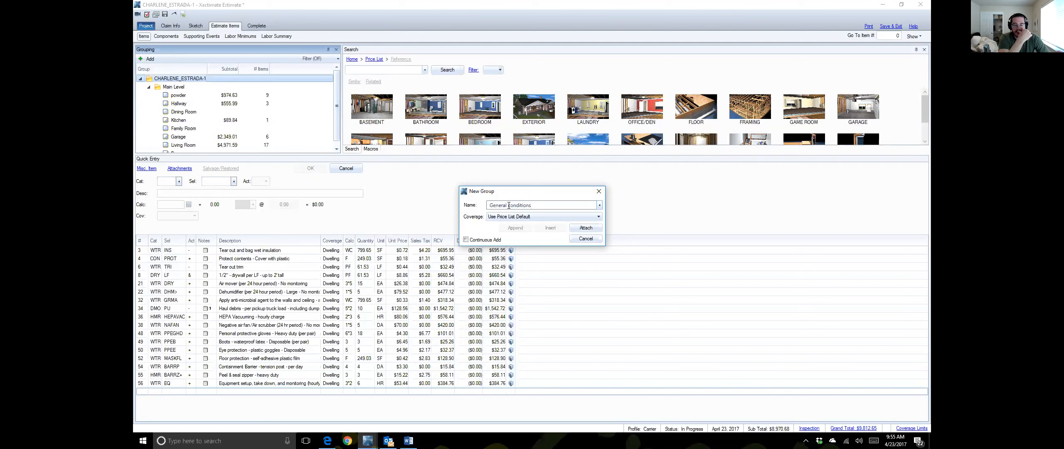
key(Delete)
text(C)
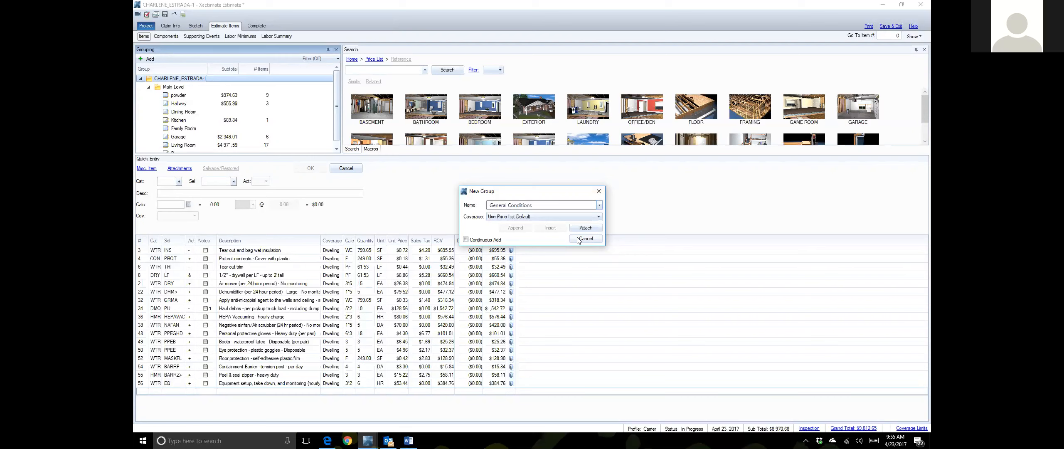
click(591, 230)
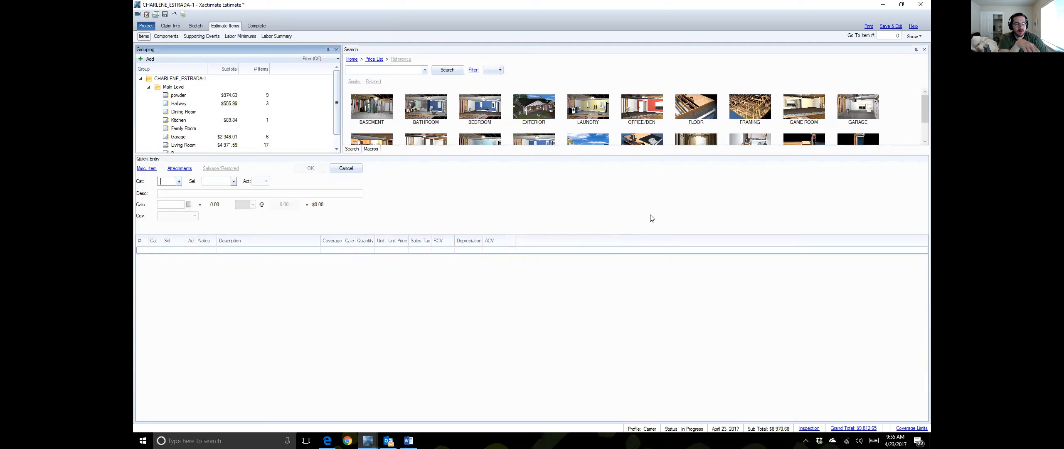
Step: Enlarge the upper panels, move General Conditions above Main Level, and open its group details
click(532, 253)
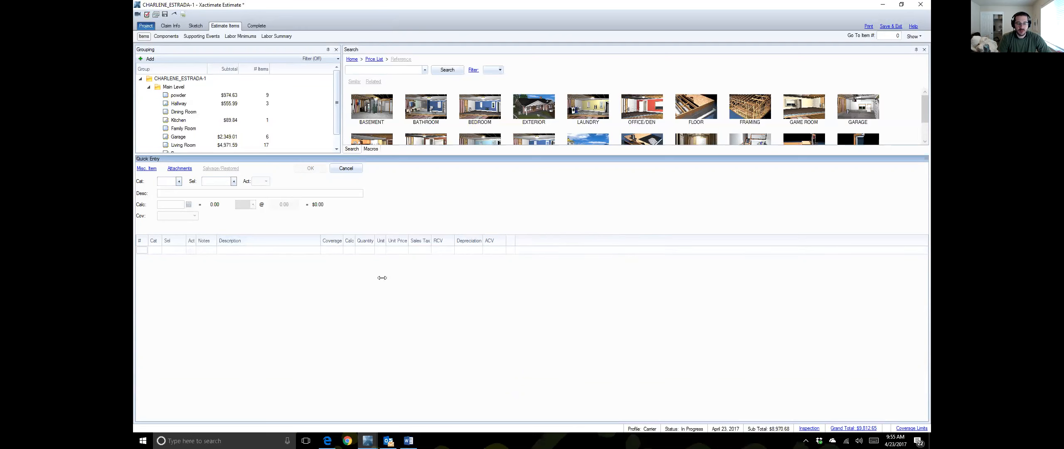
drag(321, 154, 316, 270)
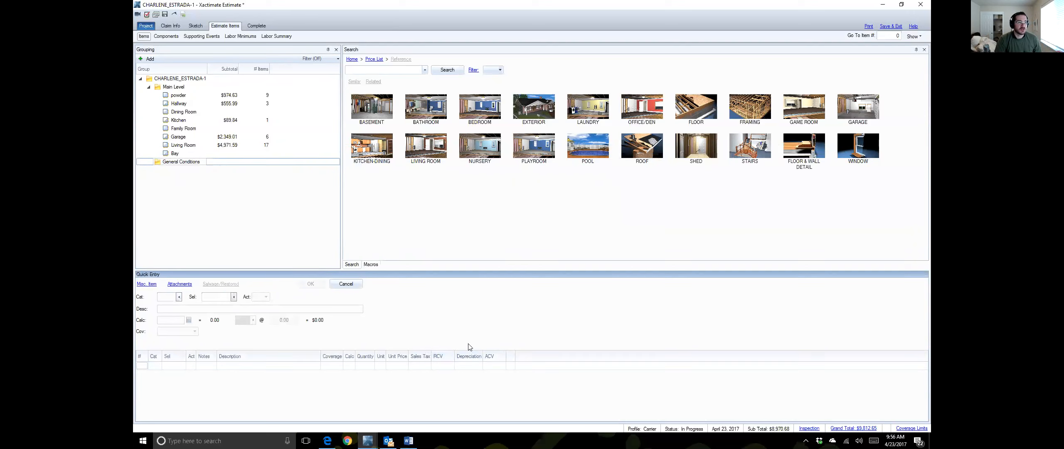
drag(180, 162, 175, 86)
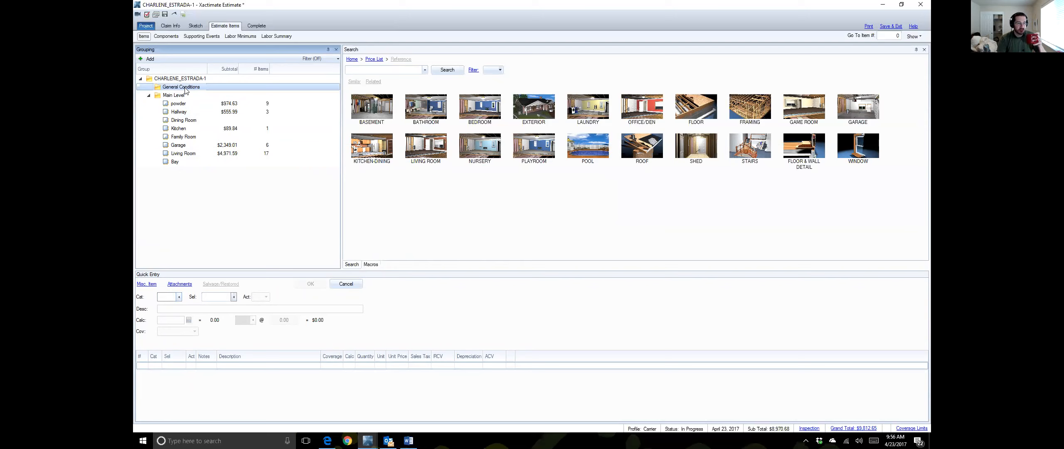
double_click(178, 87)
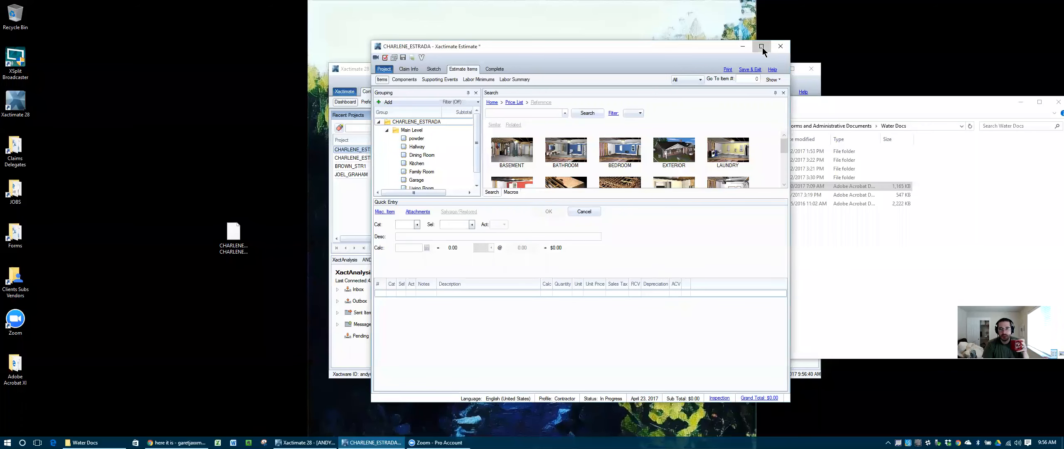
Step: Resize the Contractor estimate window larger and give the Grouping and Search panes more height
click(761, 47)
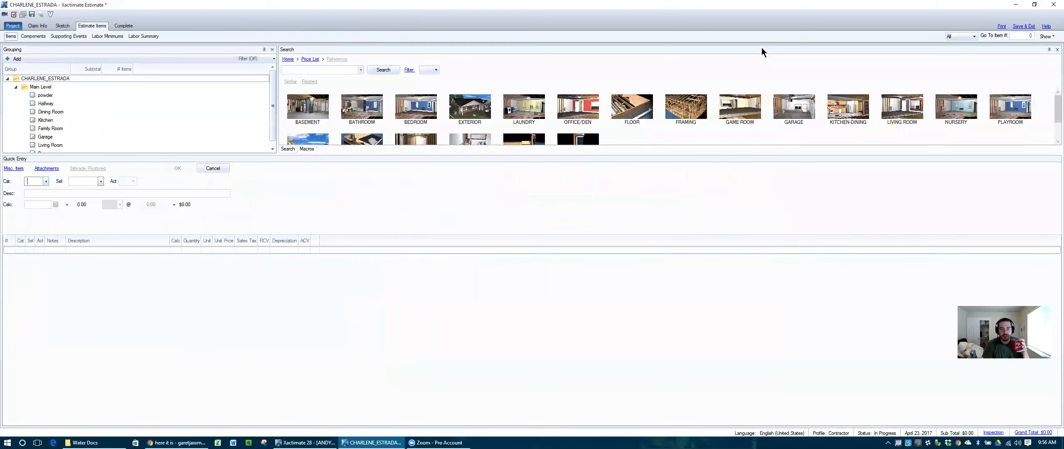
click(1034, 6)
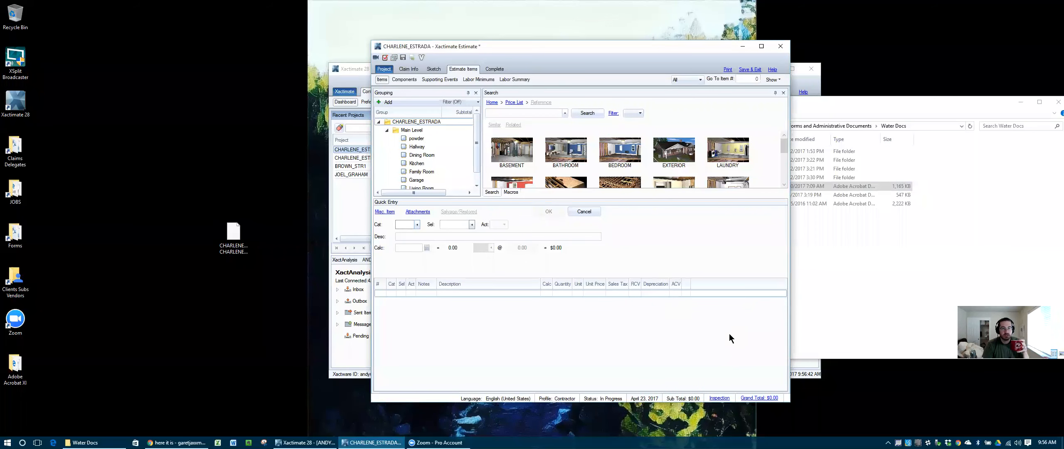
drag(371, 40, 211, 18)
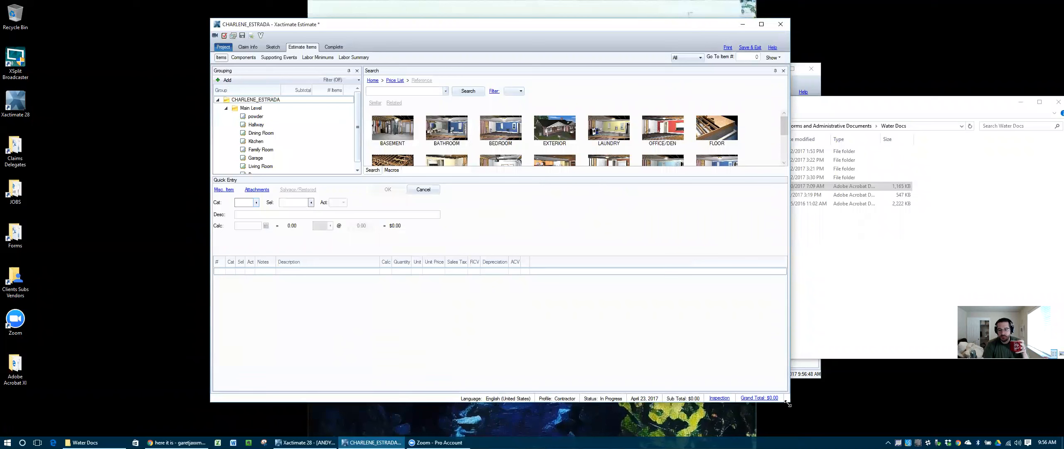
drag(787, 403, 858, 424)
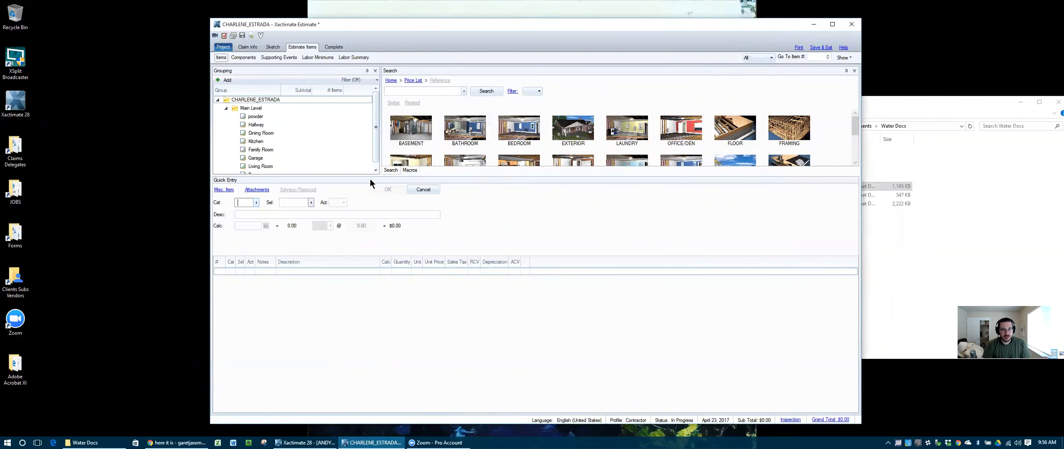
drag(365, 177, 357, 206)
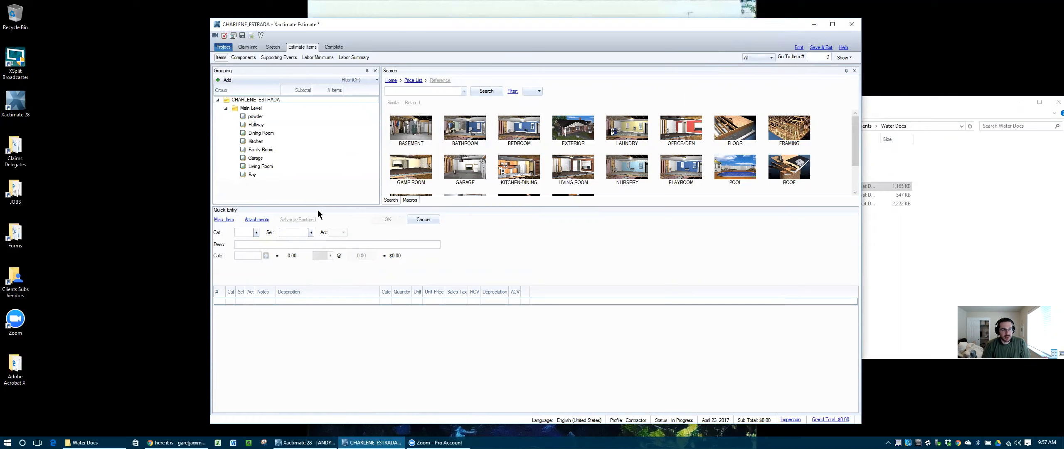
Step: Dock Quick Entry to the right of Grouping and Search below Grouping
drag(318, 211, 439, 231)
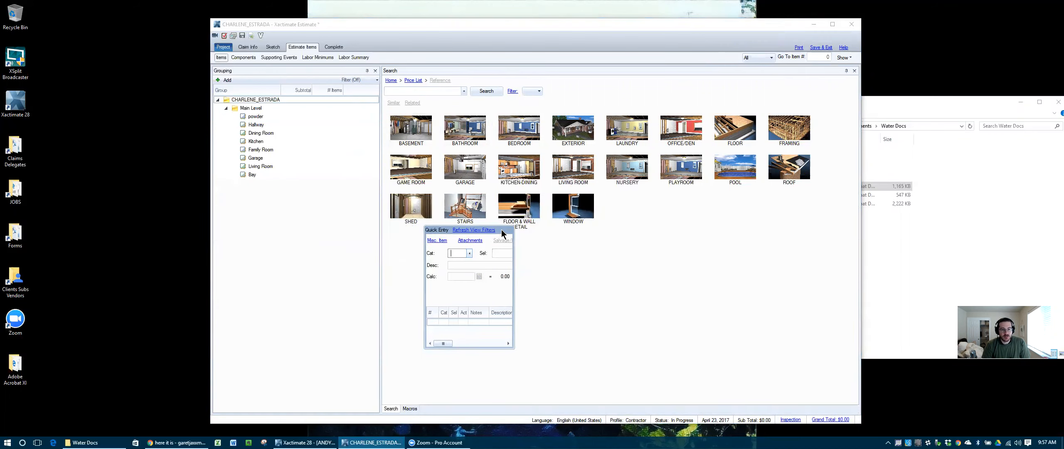
drag(502, 229, 503, 244)
click(451, 71)
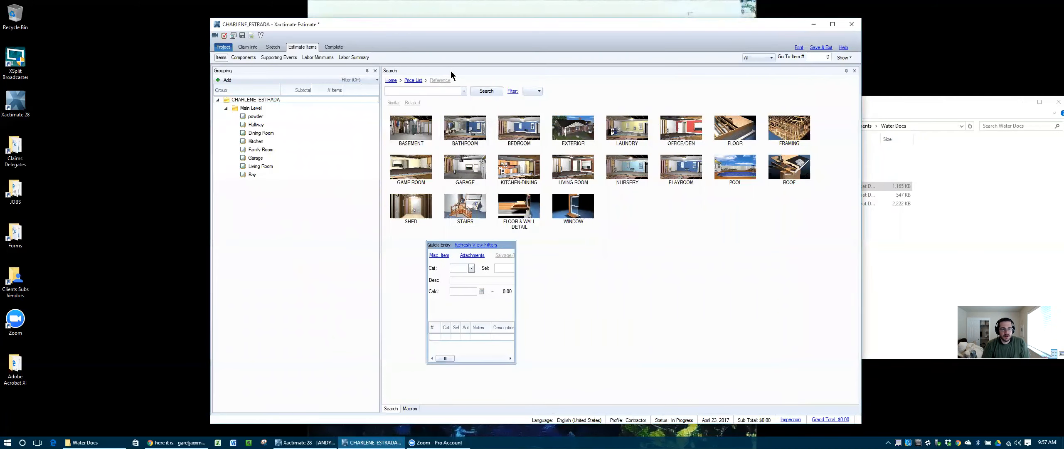
drag(451, 70, 419, 168)
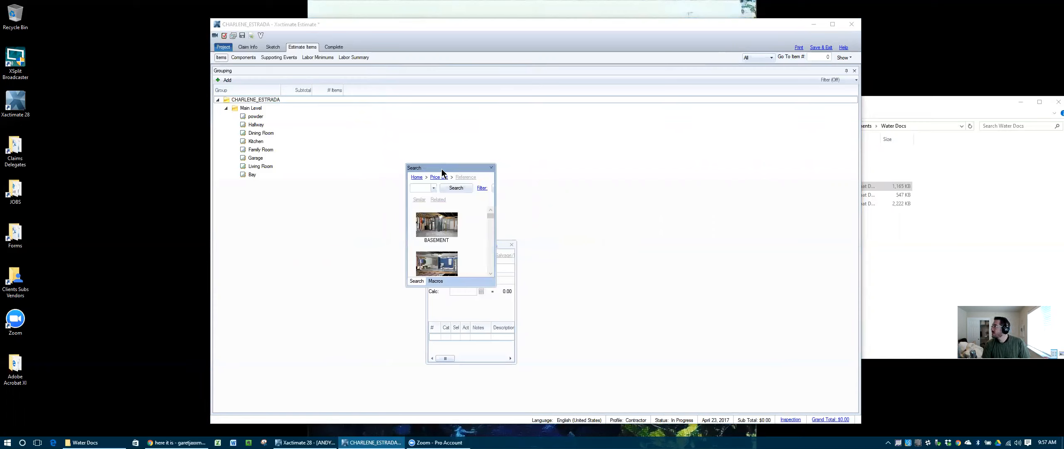
drag(442, 169, 538, 250)
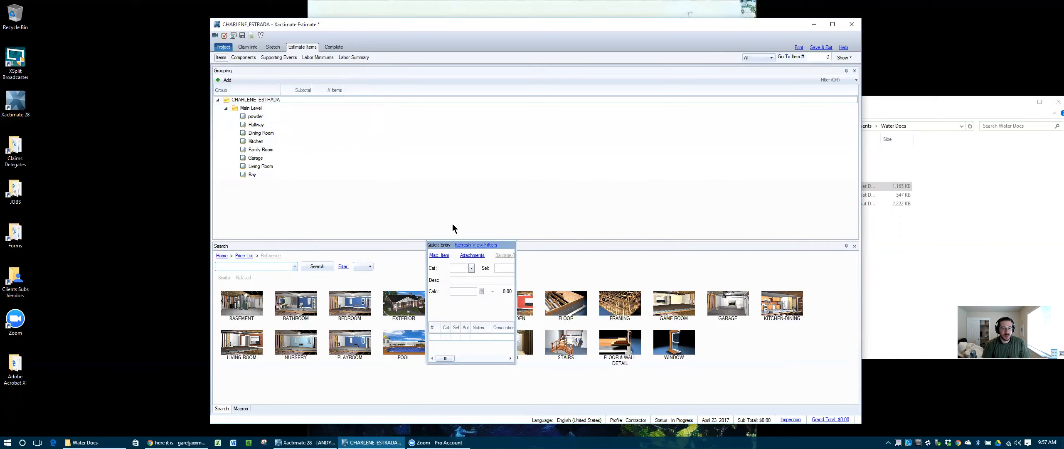
click(445, 244)
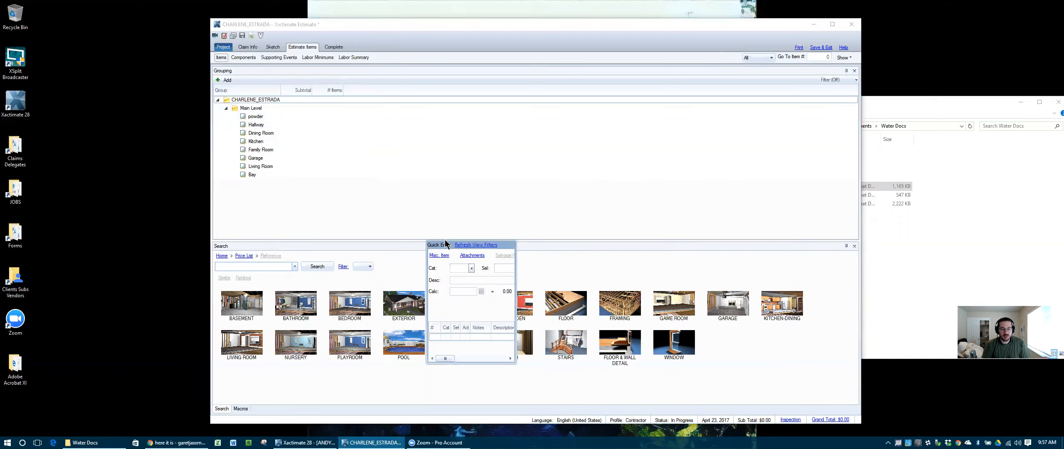
drag(446, 244, 547, 153)
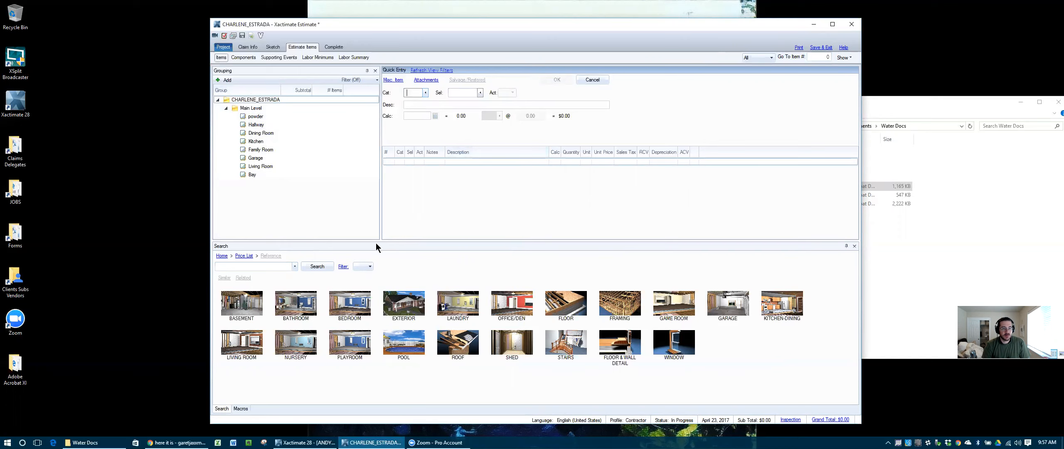
drag(348, 247, 338, 217)
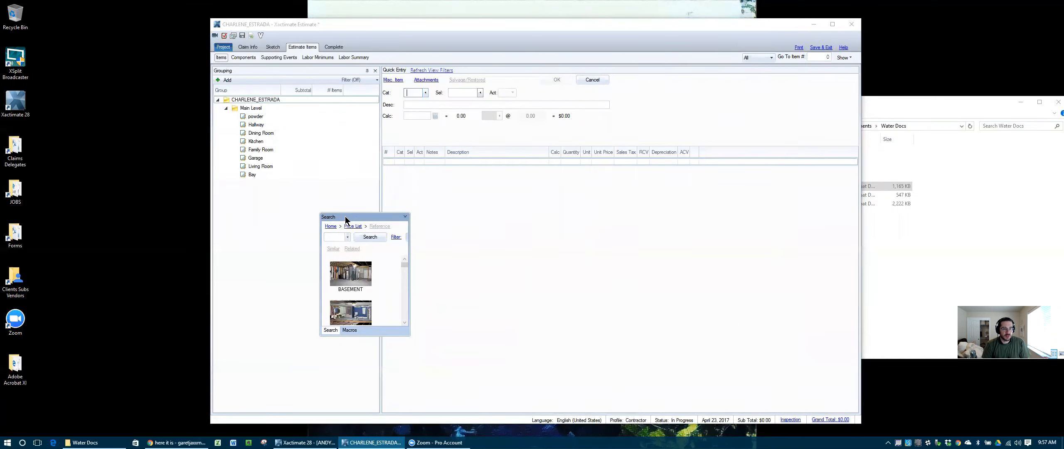
drag(345, 217, 297, 252)
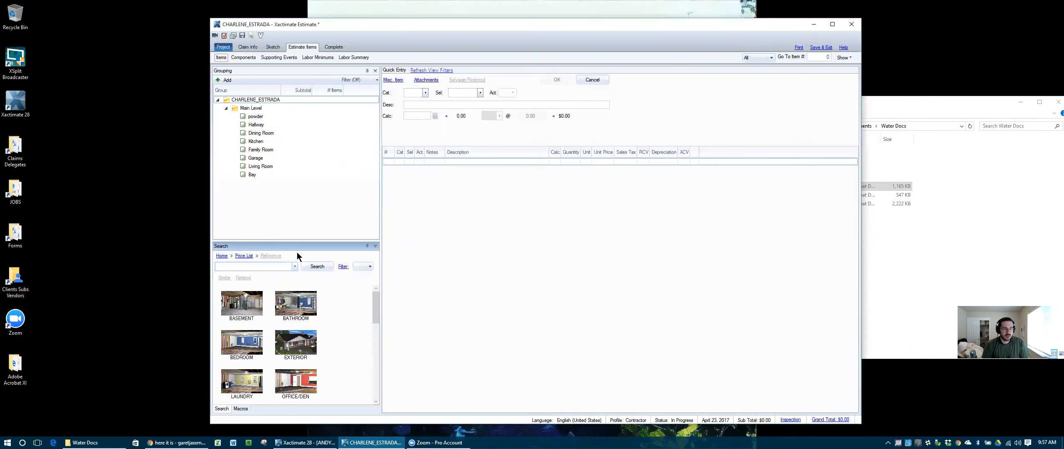
Step: Select the powder room, adjust the Grouping/Search split, and widen the window leftward
click(561, 282)
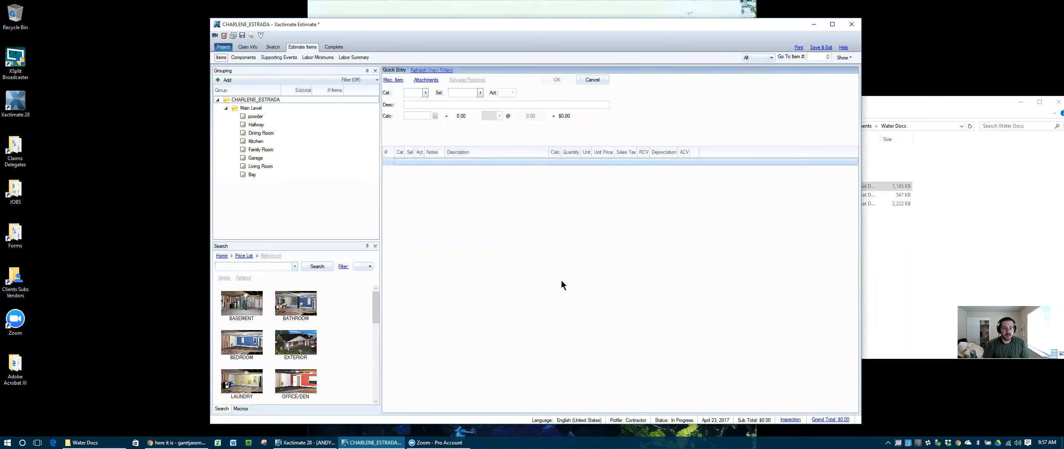
click(258, 117)
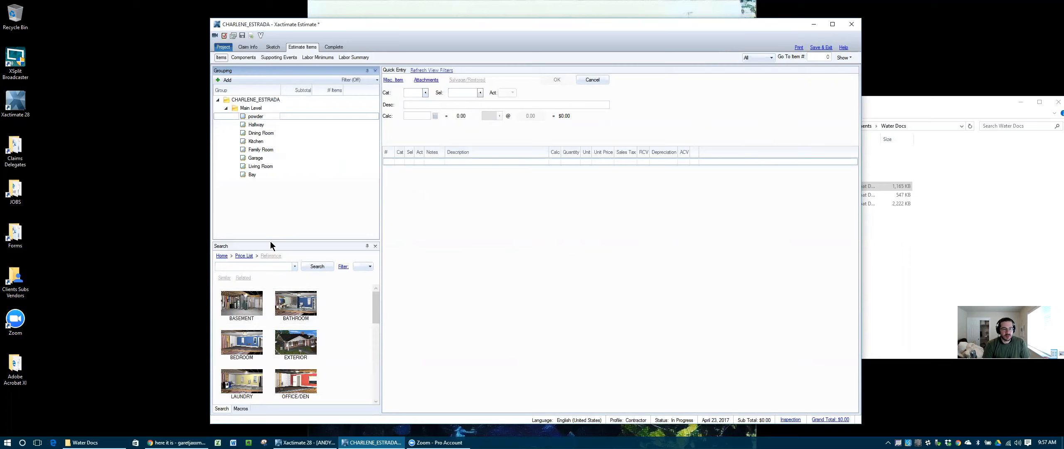
drag(271, 241, 270, 273)
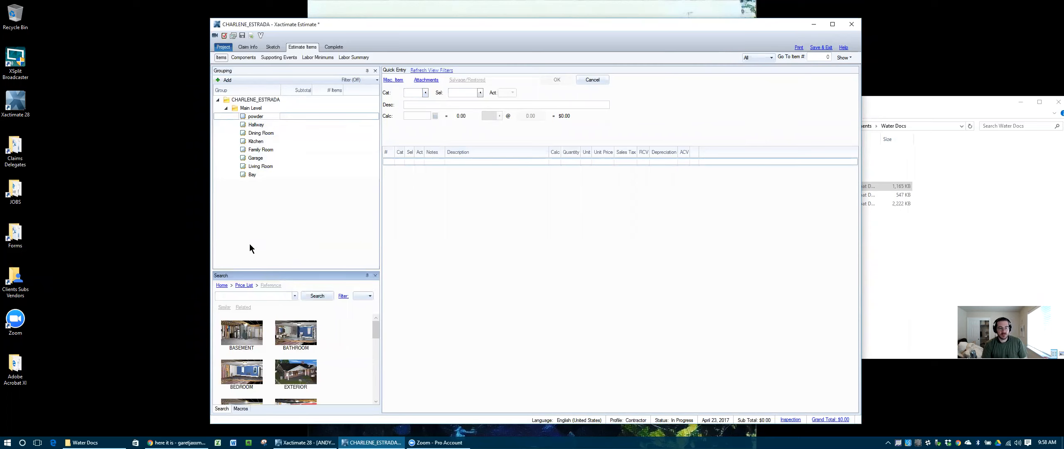
click(225, 108)
click(225, 108)
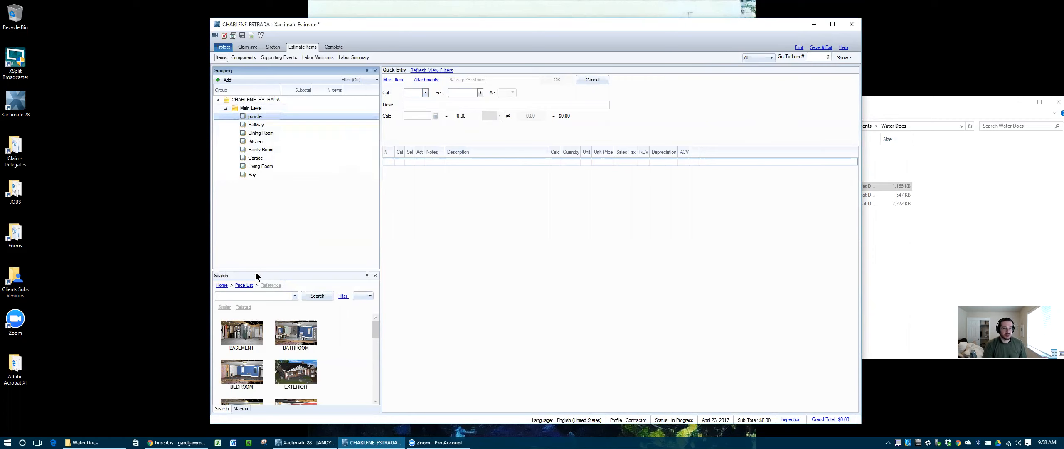
drag(257, 271, 259, 230)
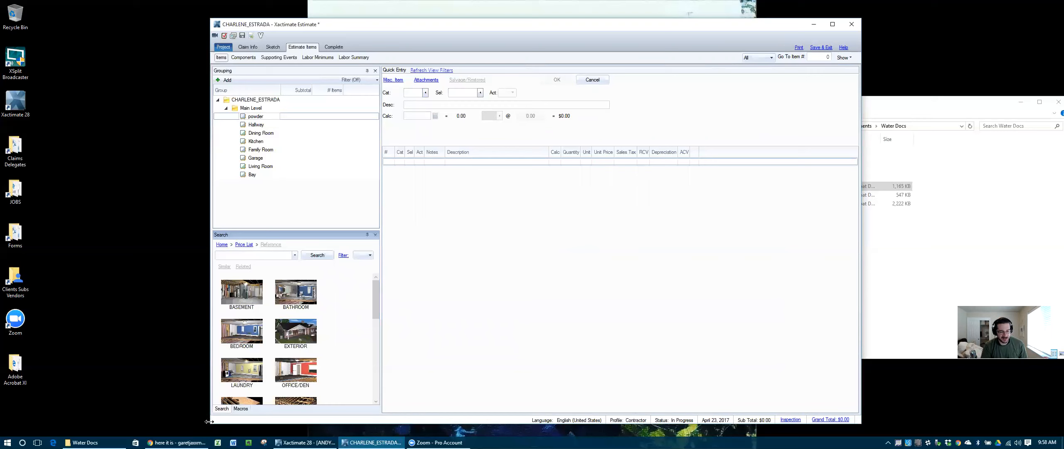
drag(208, 425, 192, 430)
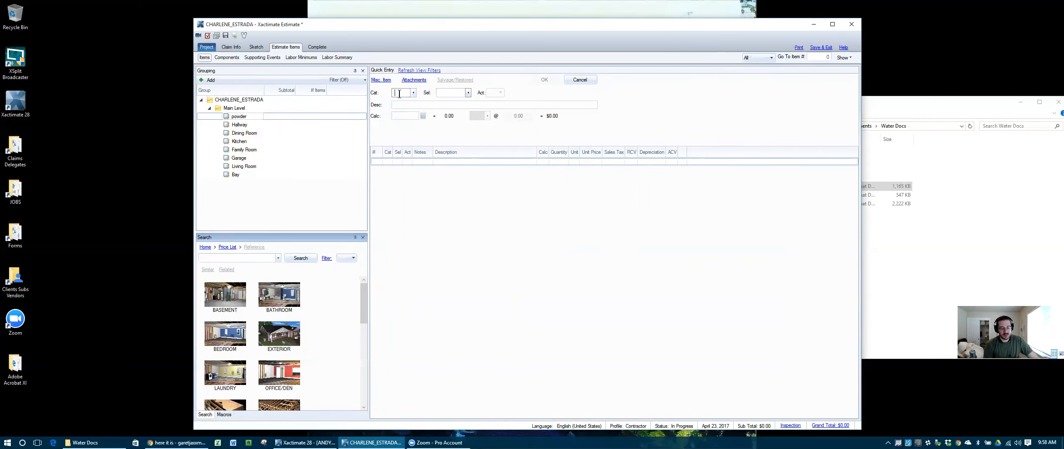
Step: Add WTR category items ERCXT, EXT, TINS and DRYWLF to the powder room
text(WTR)
key(Tab)
text(ERCXT)
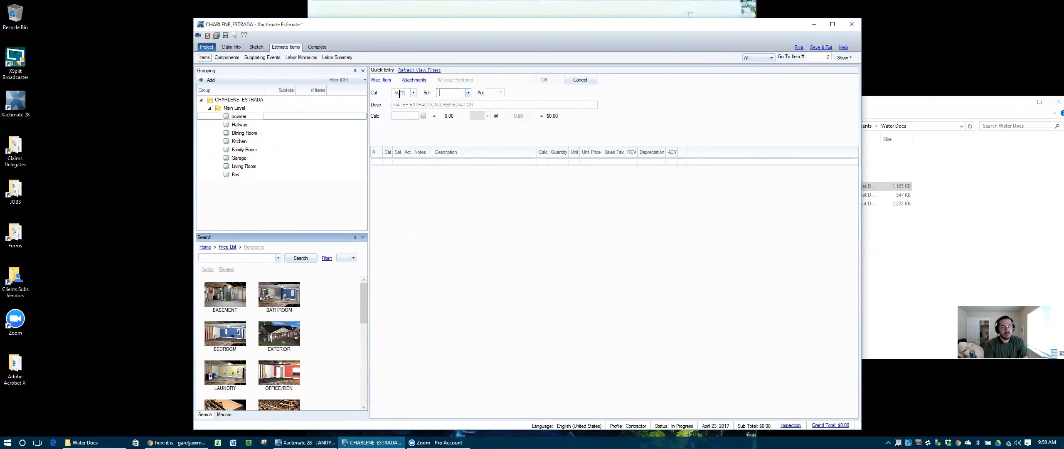
key(Return)
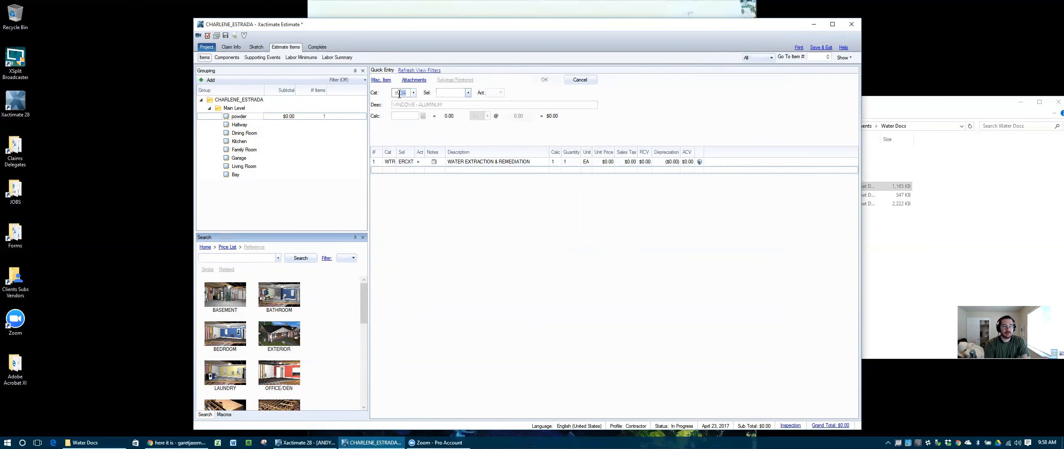
text(EXT)
key(Return)
text(TINS)
key(Return)
text(DRYWLF)
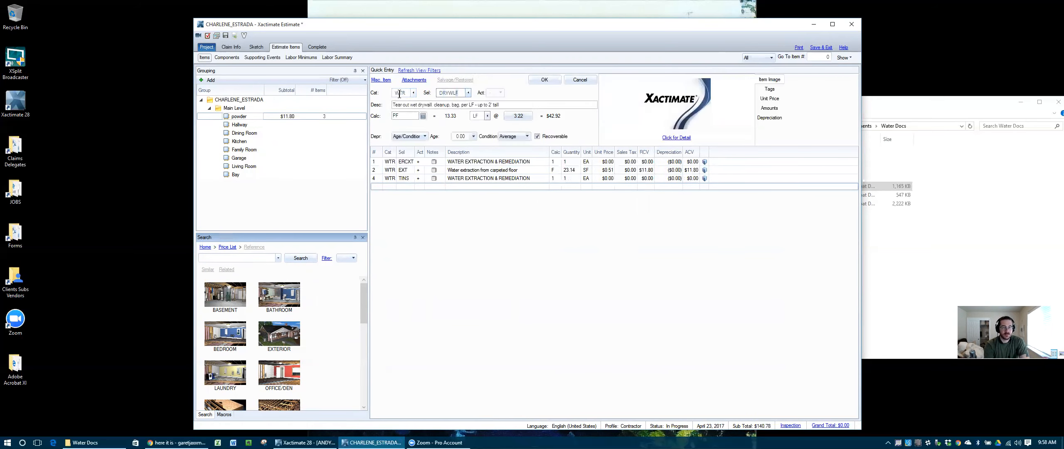
key(Return)
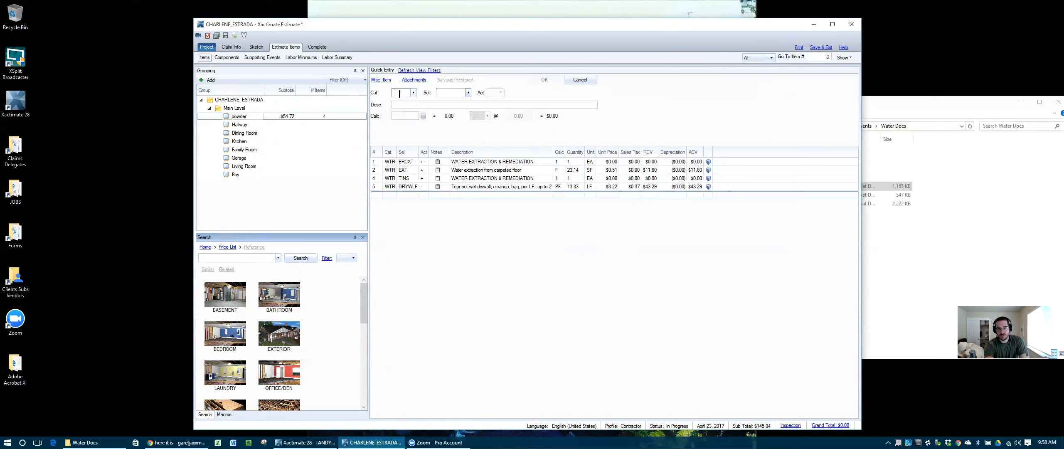
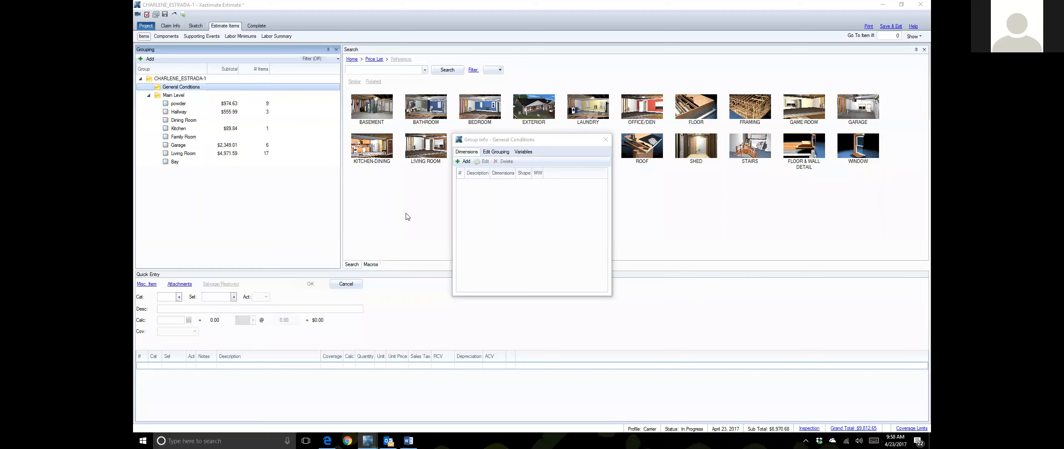
Step: Close the General Conditions group info and undock Quick Entry into a floating window
click(601, 141)
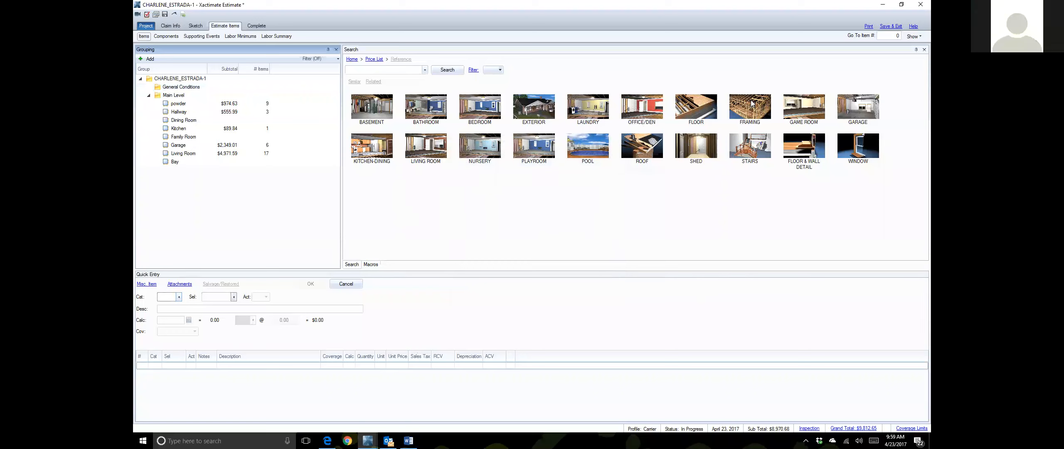
click(430, 275)
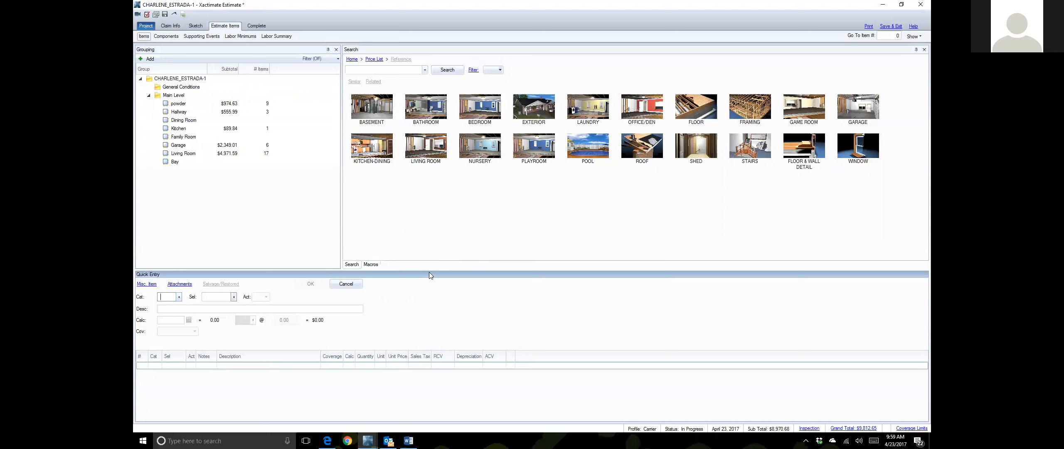
drag(438, 275, 550, 266)
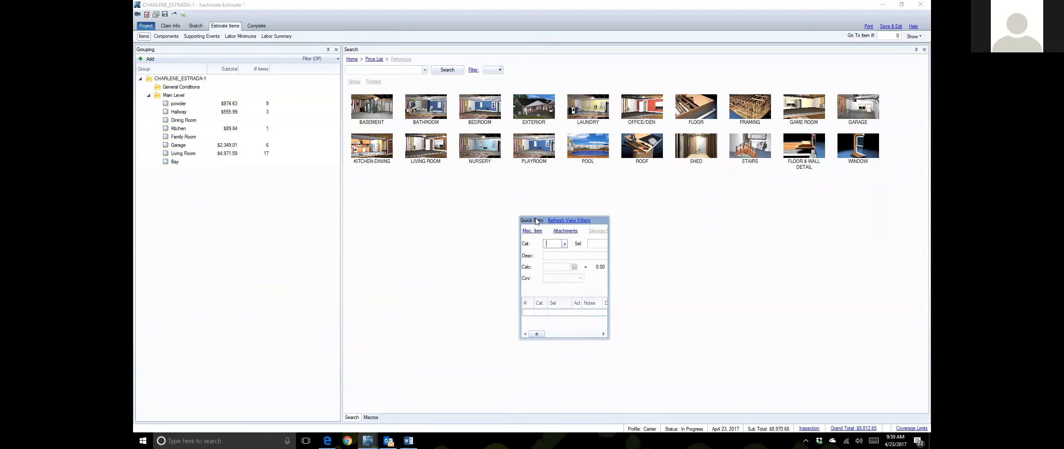
Step: Undock Search into a small floating window positioned at the lower left
click(630, 268)
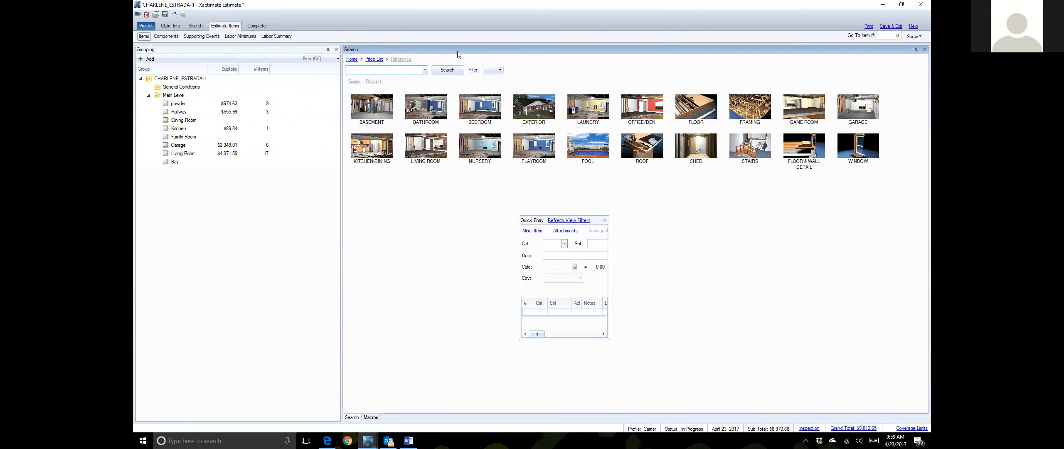
drag(457, 50, 442, 114)
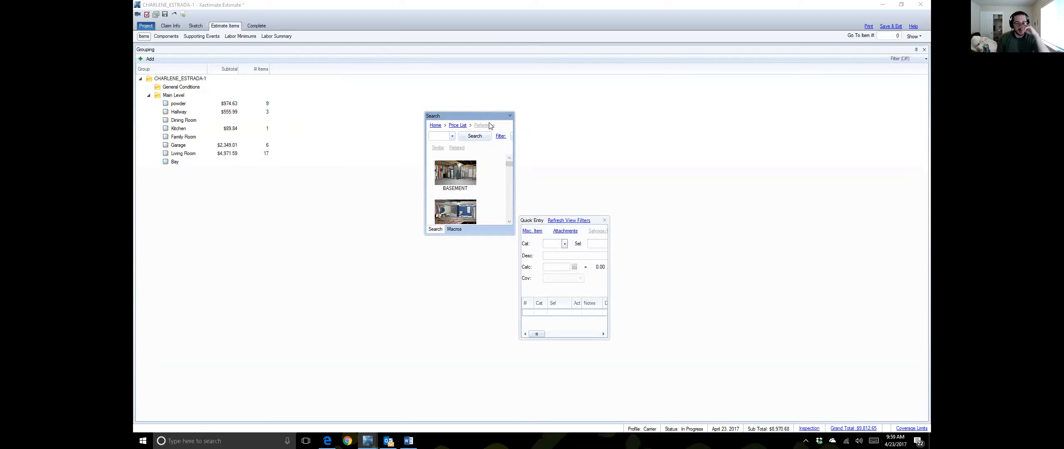
drag(496, 116, 216, 192)
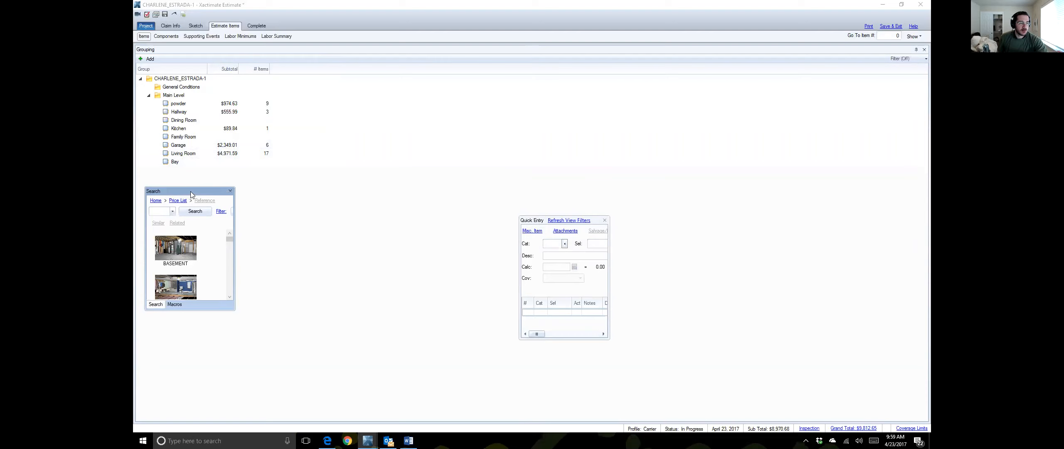
drag(190, 192, 258, 190)
double_click(258, 189)
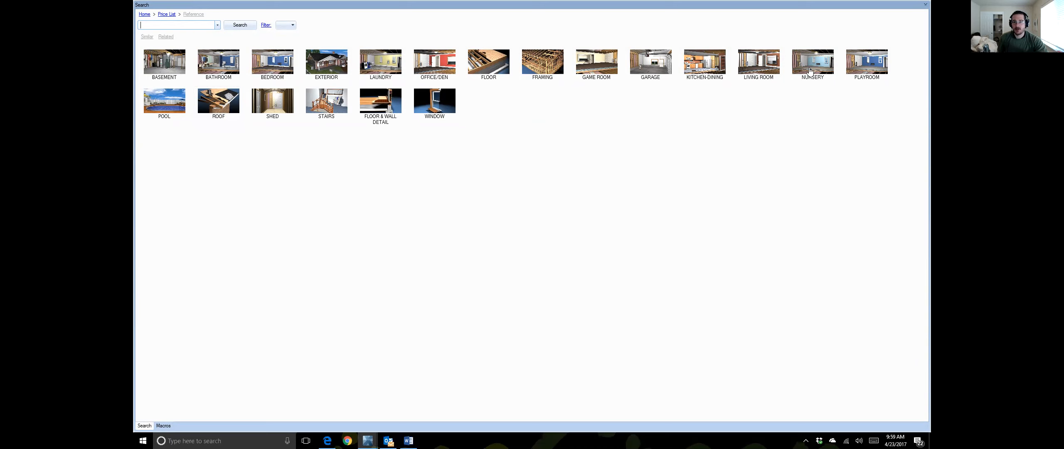
double_click(428, 5)
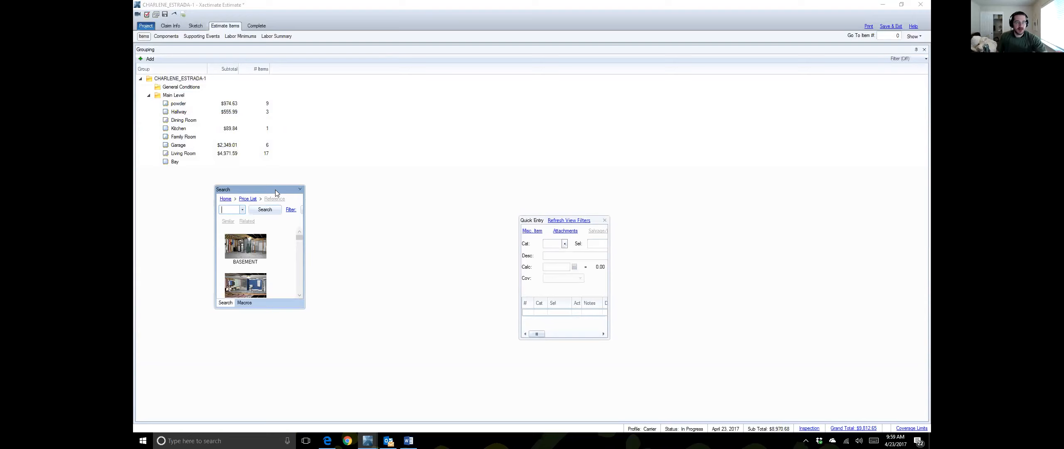
drag(275, 190, 436, 162)
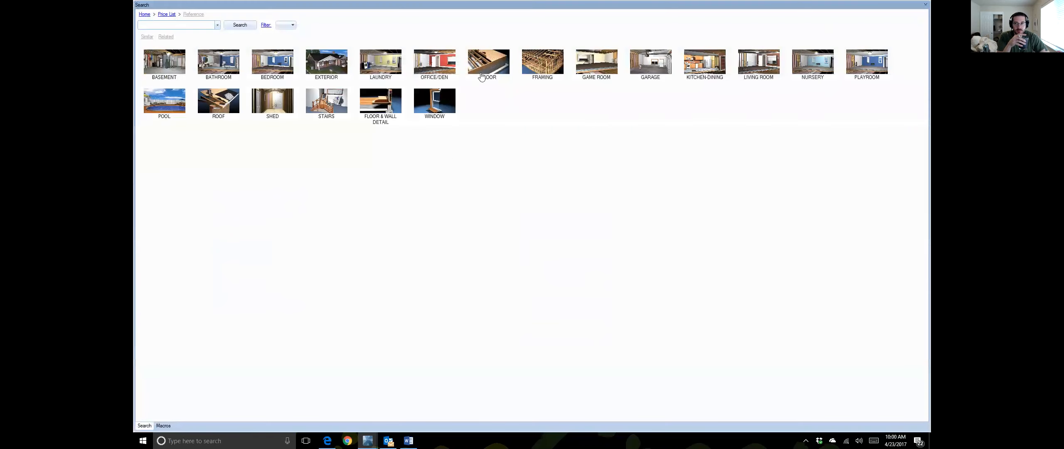
double_click(492, 10)
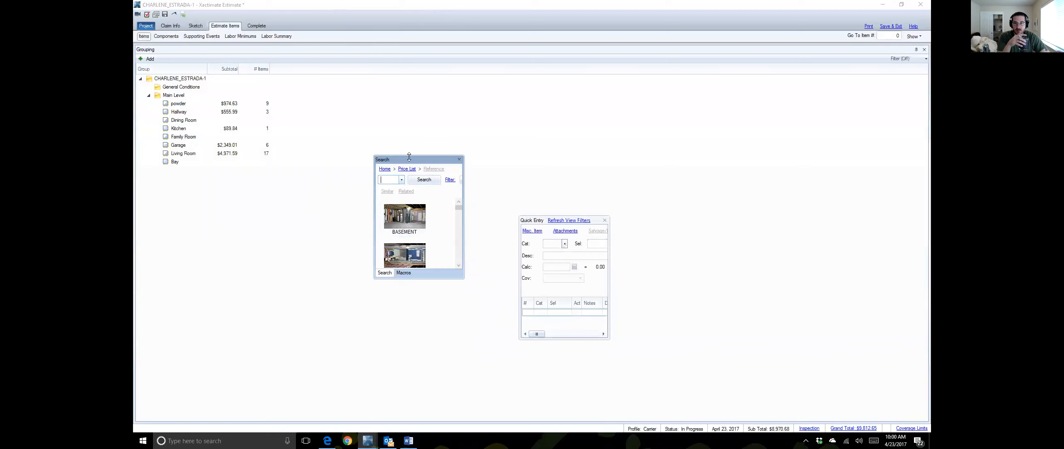
drag(415, 158, 425, 156)
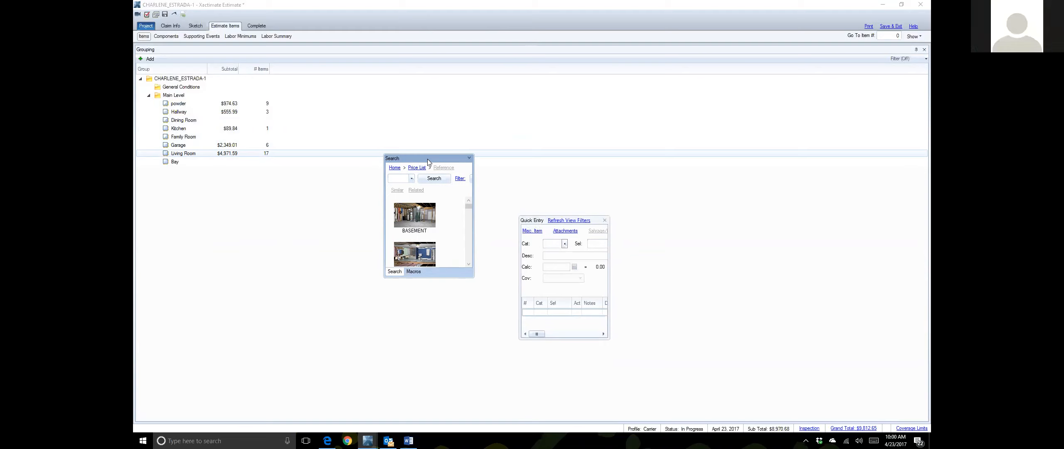
drag(428, 160, 323, 214)
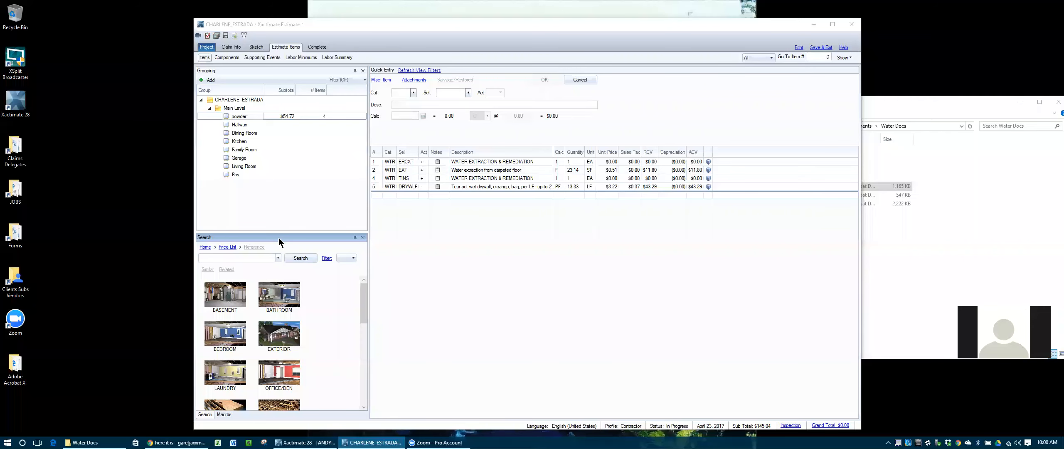
drag(278, 241, 499, 240)
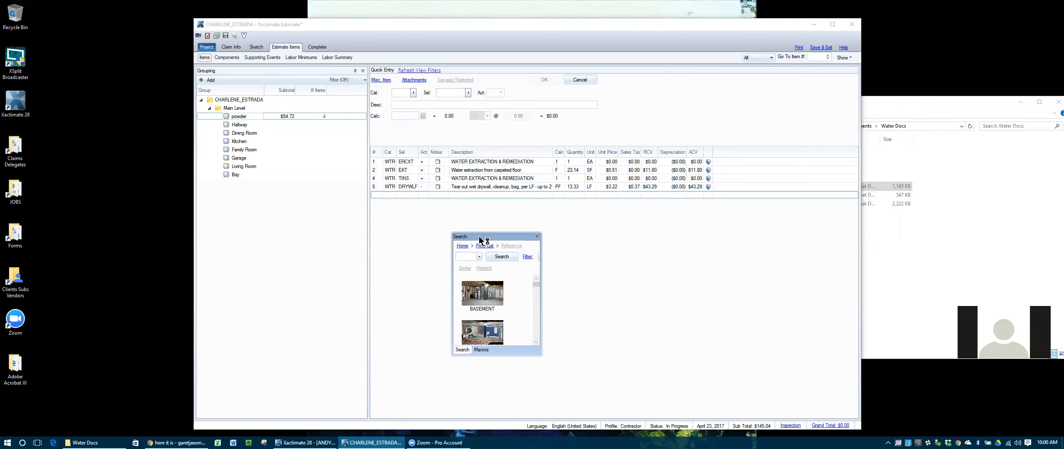
drag(479, 237, 448, 243)
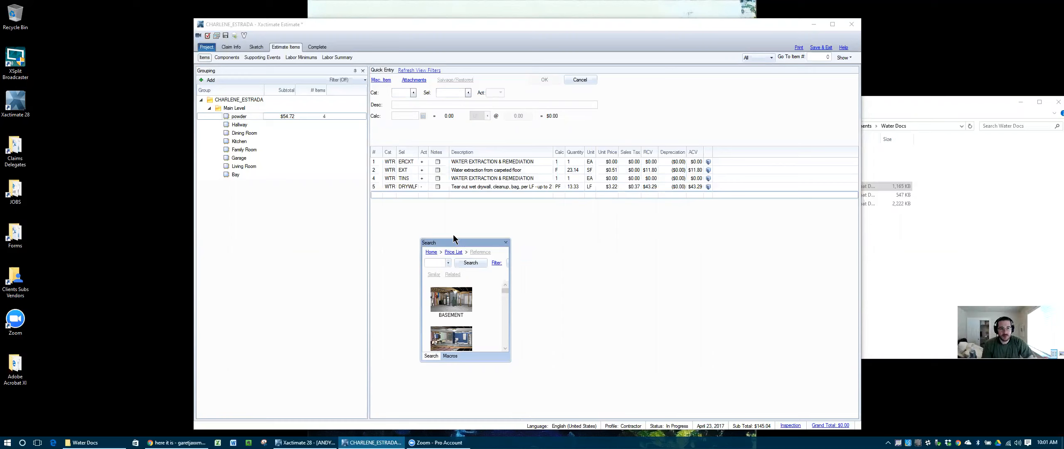
drag(448, 245, 492, 257)
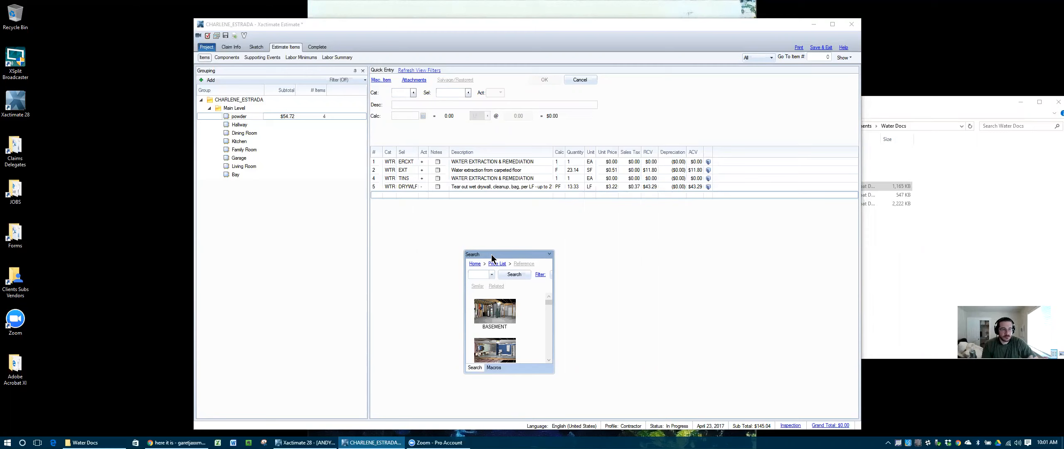
drag(493, 258, 284, 256)
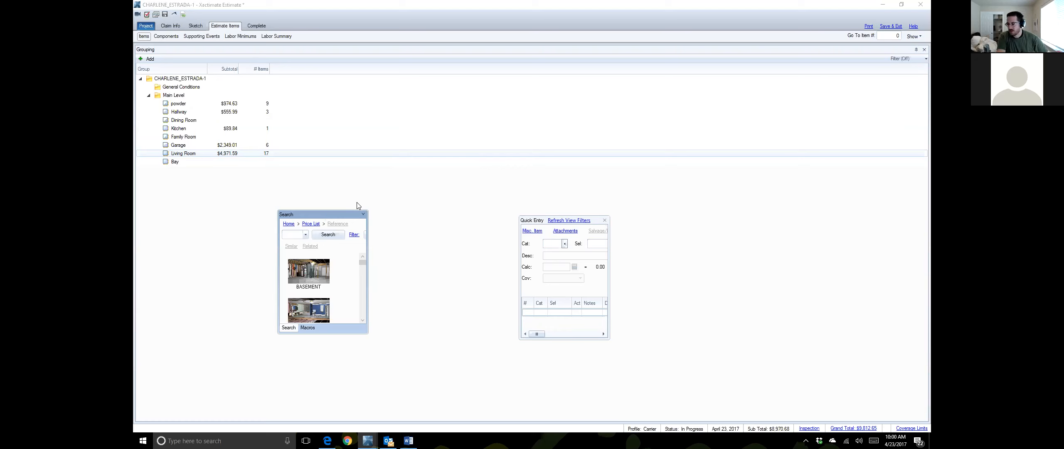
Step: Move the floating Search and Quick Entry windows side by side at the lower left
drag(324, 214, 370, 211)
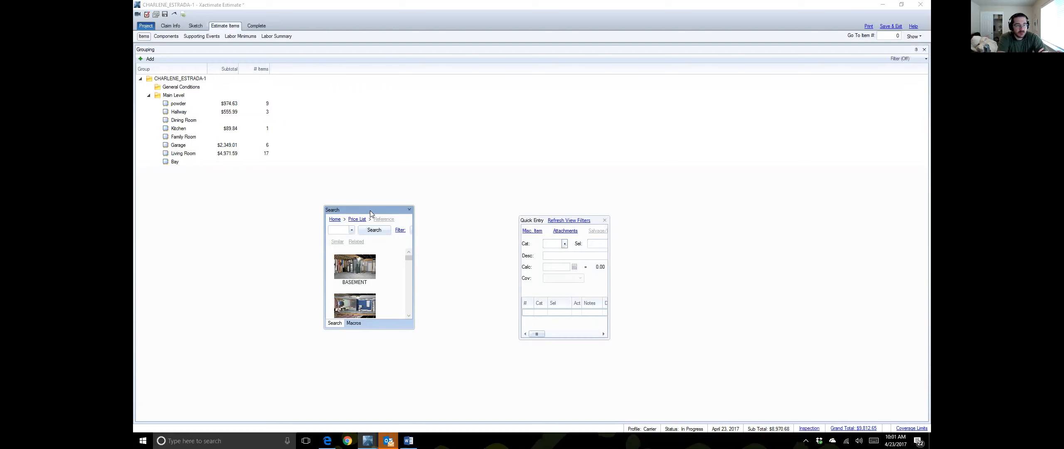
drag(370, 210, 186, 261)
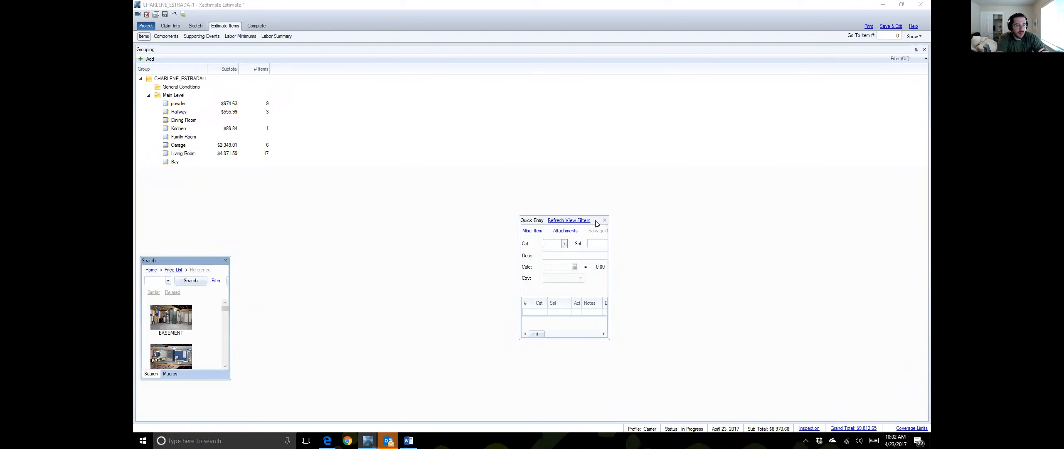
drag(597, 223, 327, 255)
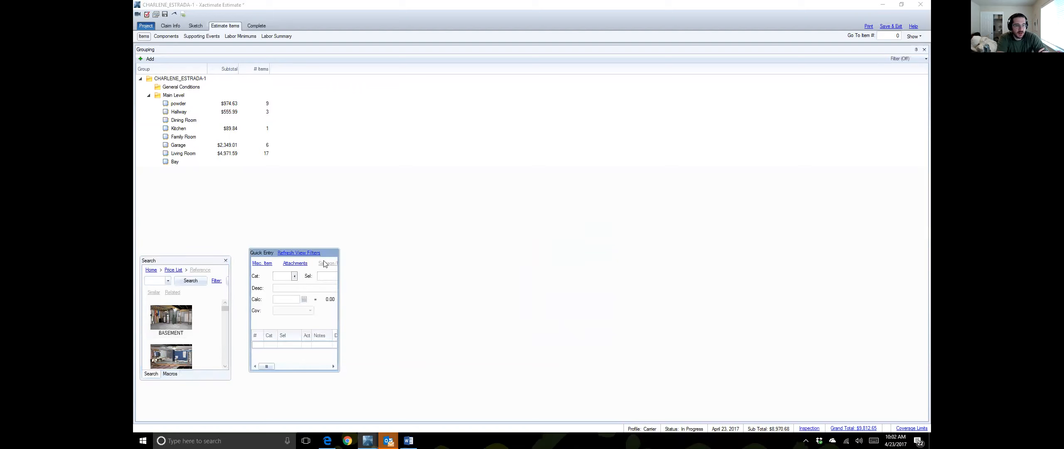
drag(326, 254, 329, 261)
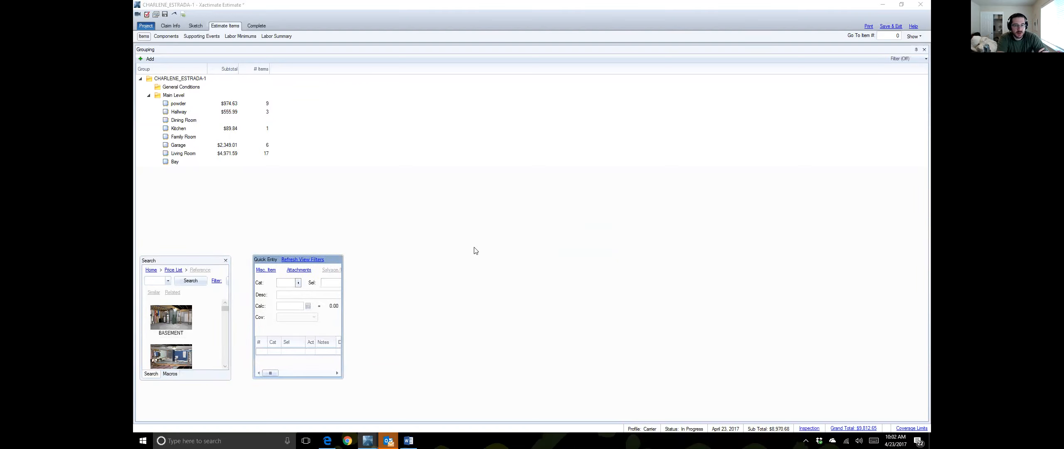
Step: Dock Search across the bottom and Quick Entry to the right of Grouping
double_click(197, 264)
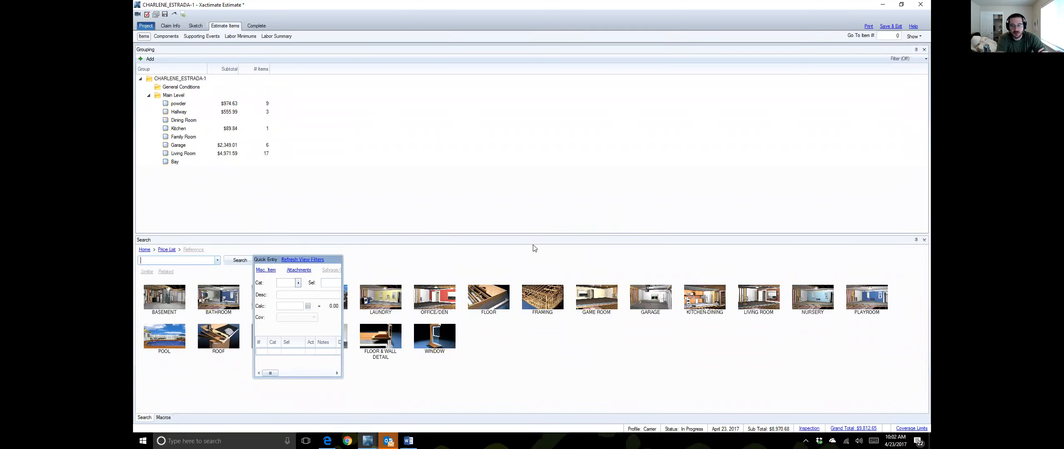
click(331, 263)
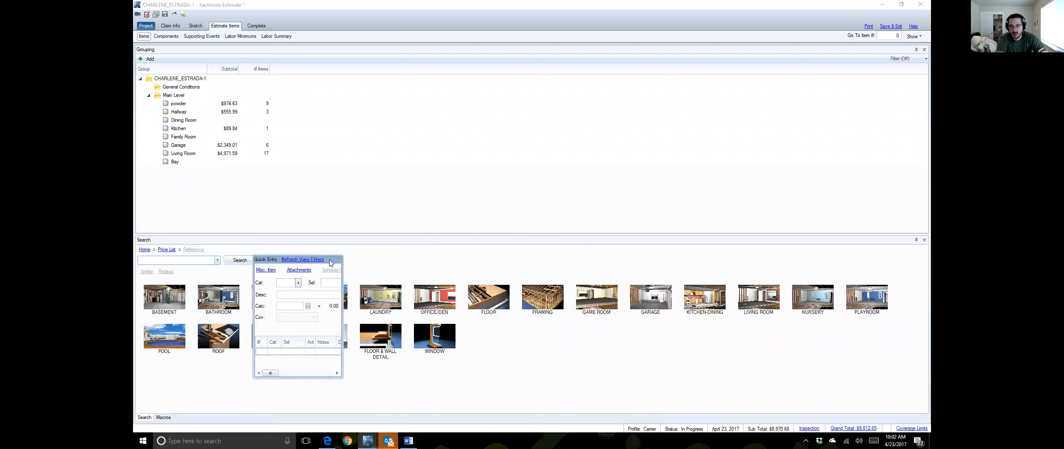
drag(331, 263, 543, 143)
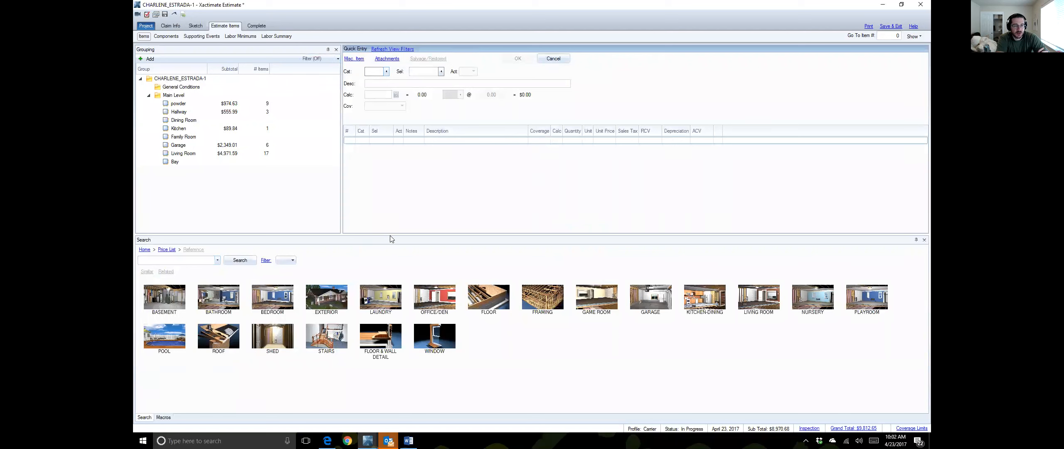
Step: Move Search from the bottom dock to beneath the Grouping tree
click(416, 239)
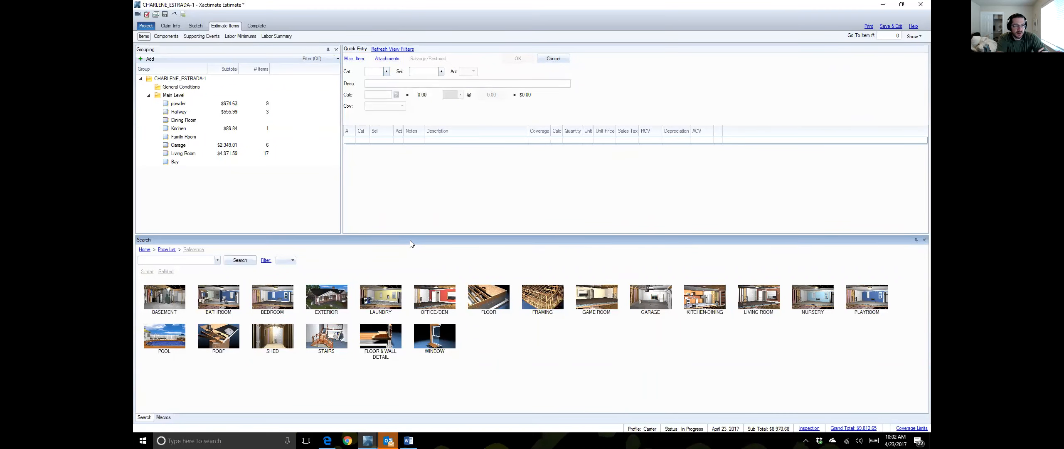
drag(410, 240, 414, 250)
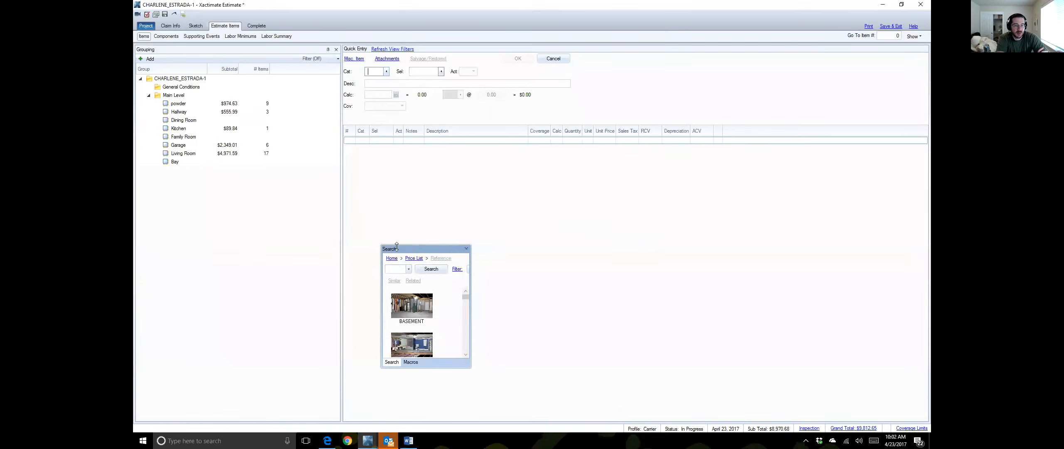
click(425, 249)
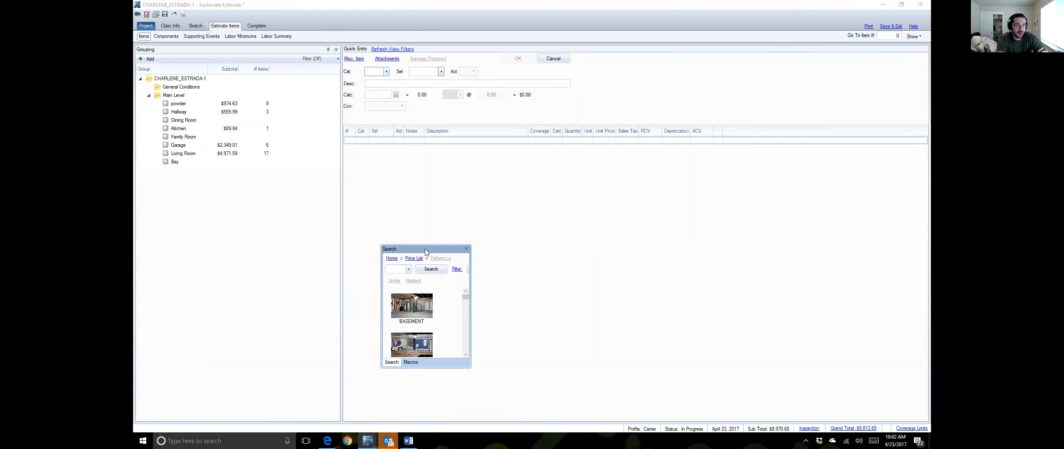
drag(425, 249, 240, 247)
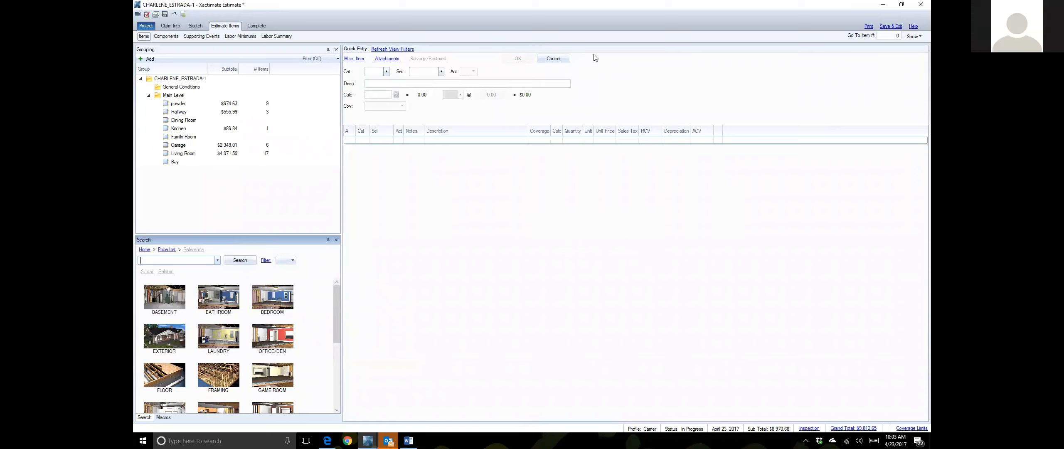
Step: Select General Conditions, dismissing its group info dialog
double_click(199, 90)
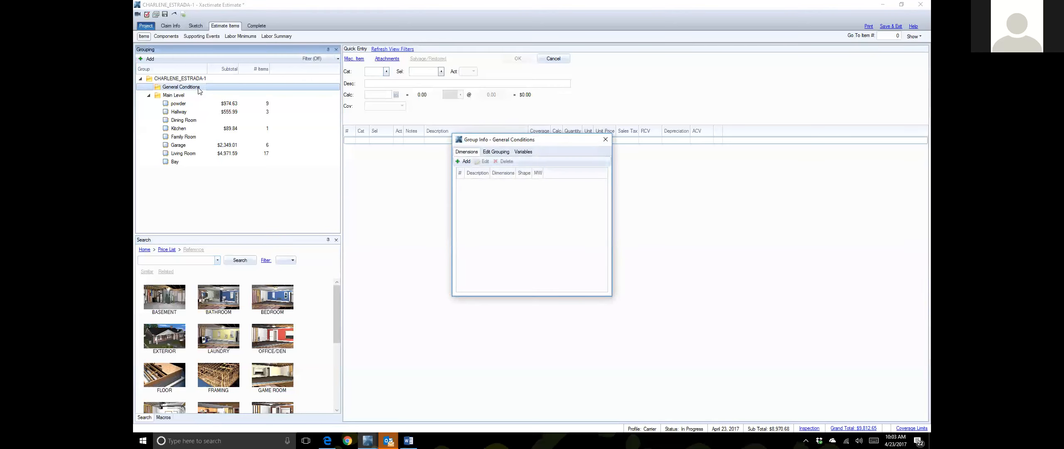
click(214, 84)
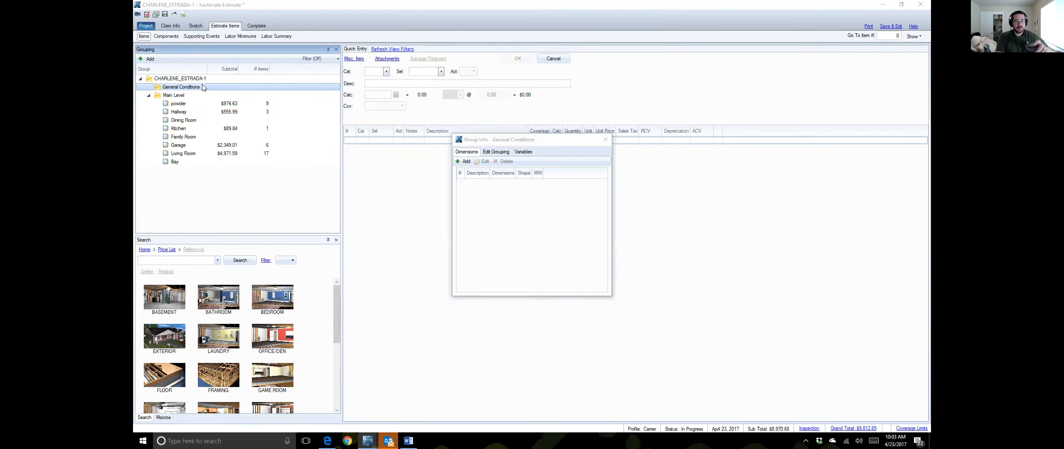
click(605, 140)
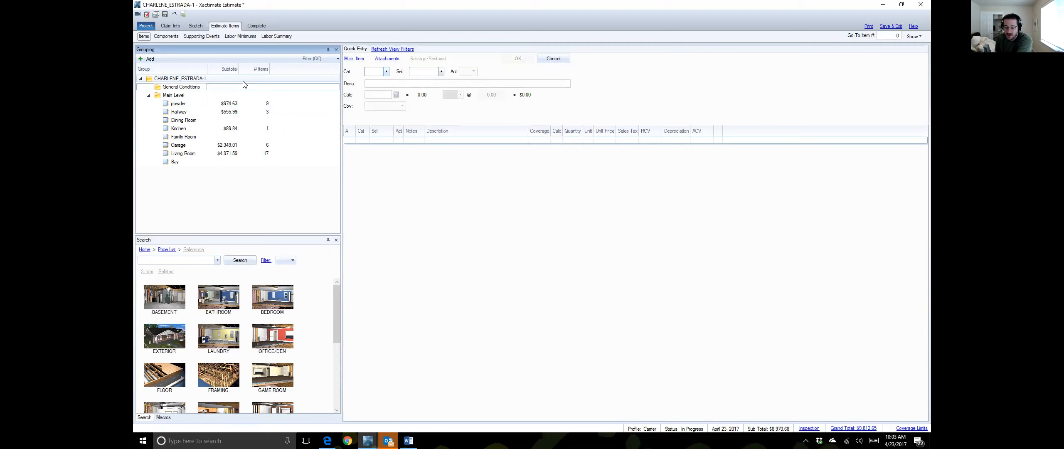
Step: Add a DMO PU pickup-truck debris haul line with quantity 2
text(DMO)
key(Tab)
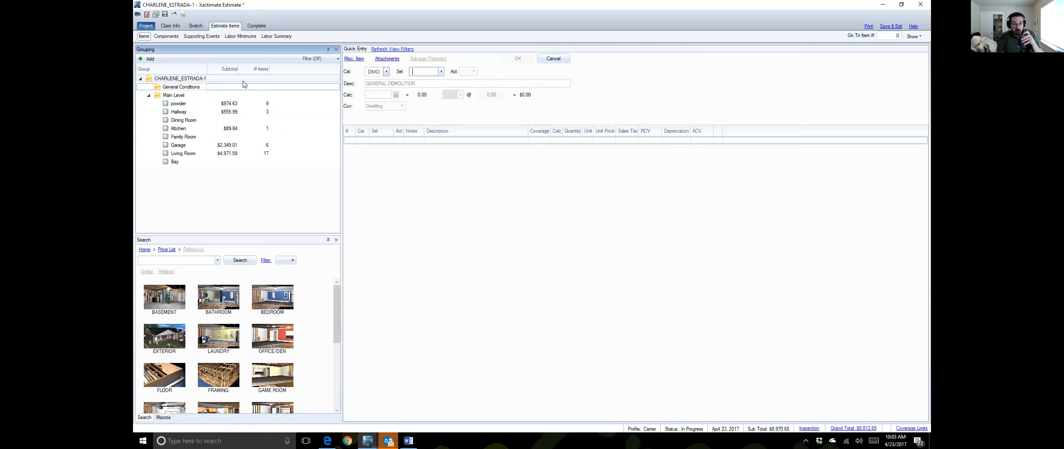
text(PU)
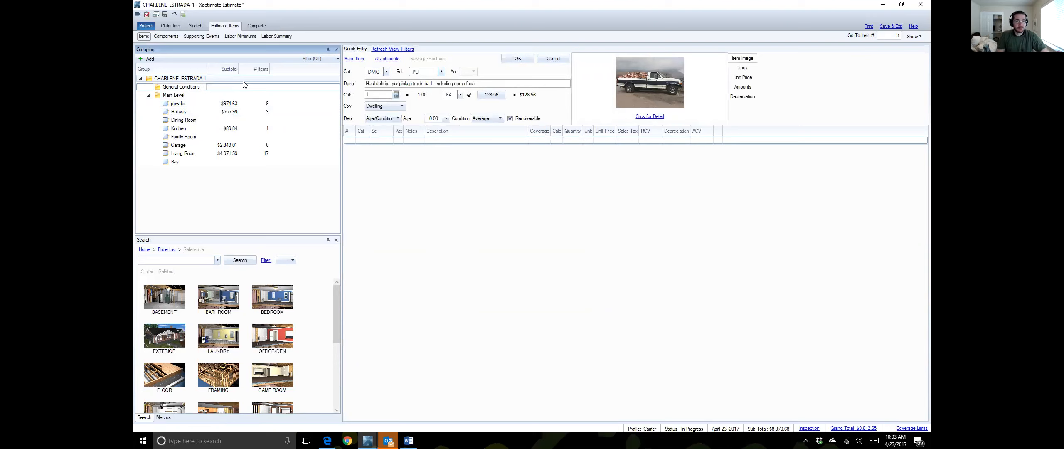
key(Return)
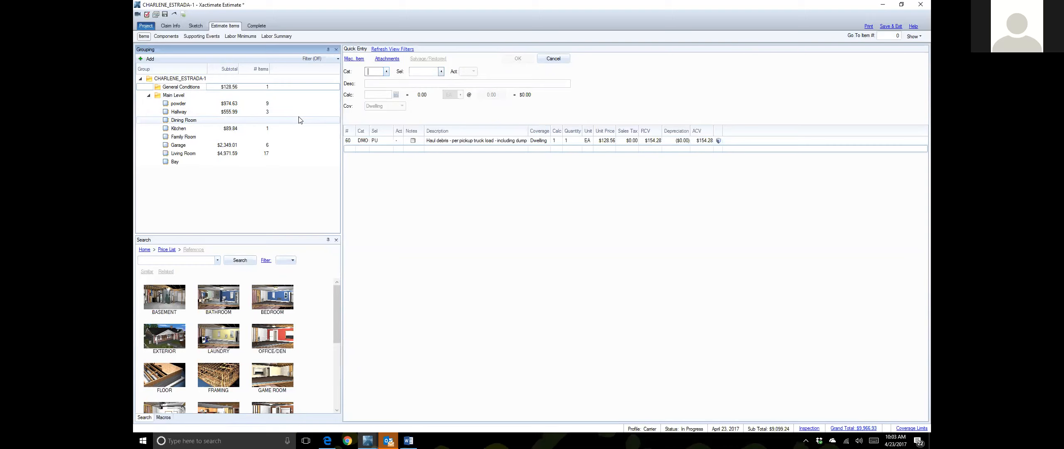
click(557, 141)
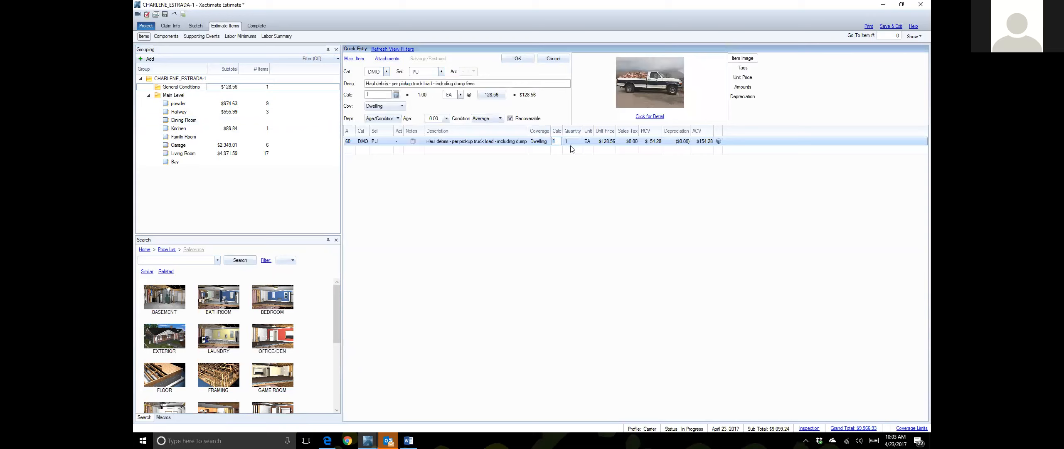
key(Return)
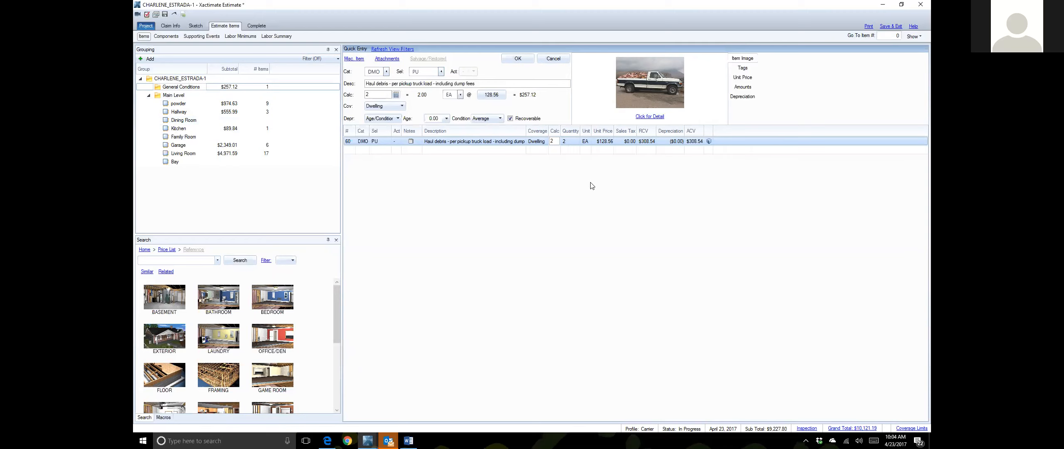
Step: Commit the quantity-2 debris haul line and clear the Quick Entry fields
key(Return)
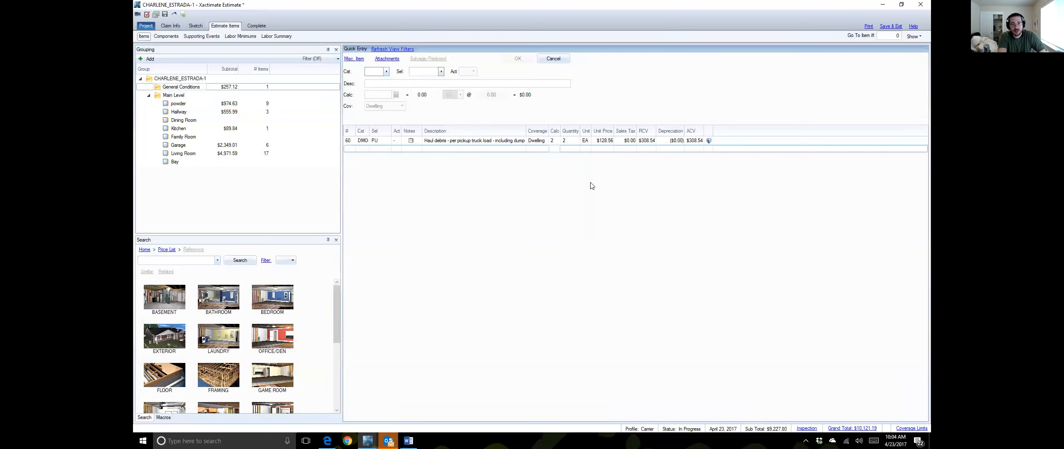
Step: Begin a WTR EQ entry, then clear the unfinished attempt
text(WTR)
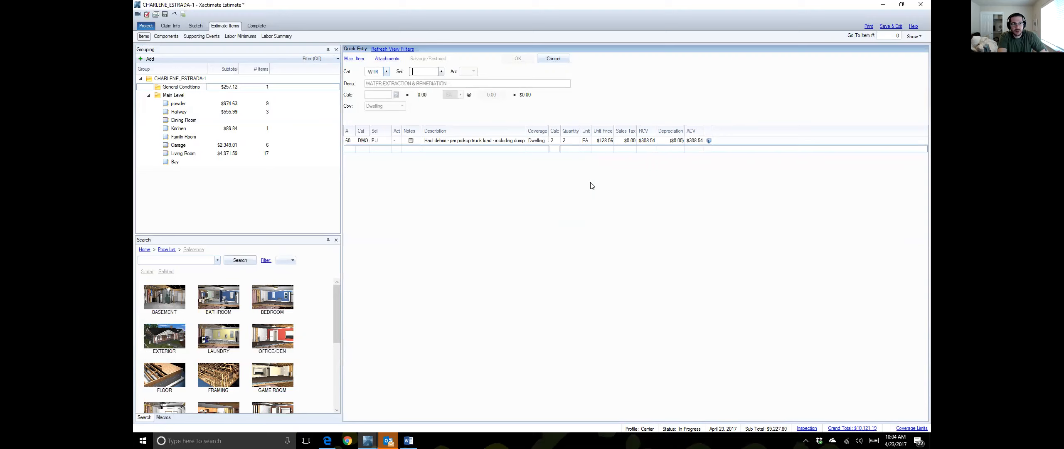
text(EQ)
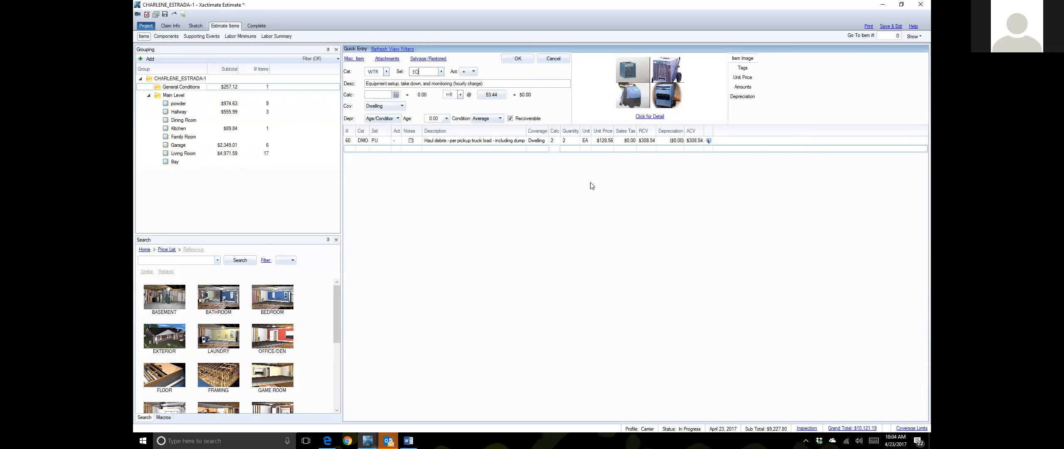
key(Tab)
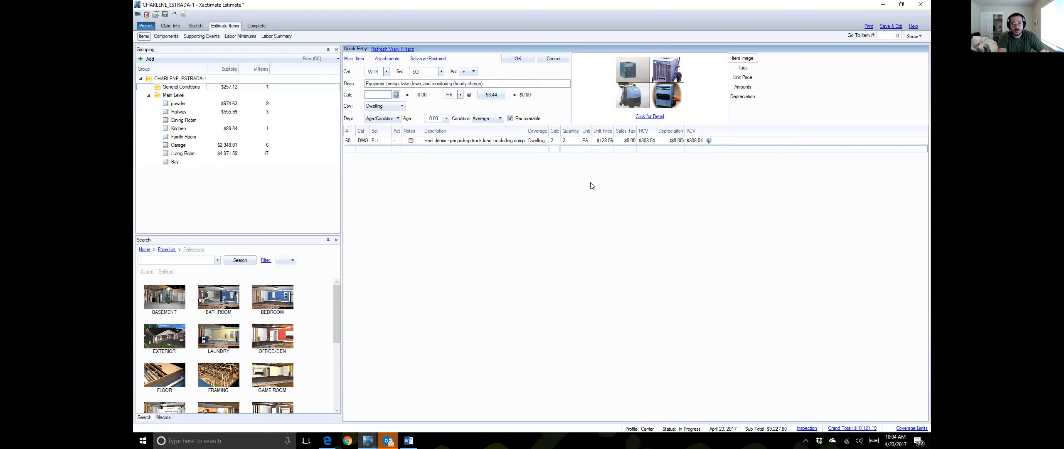
text(2)
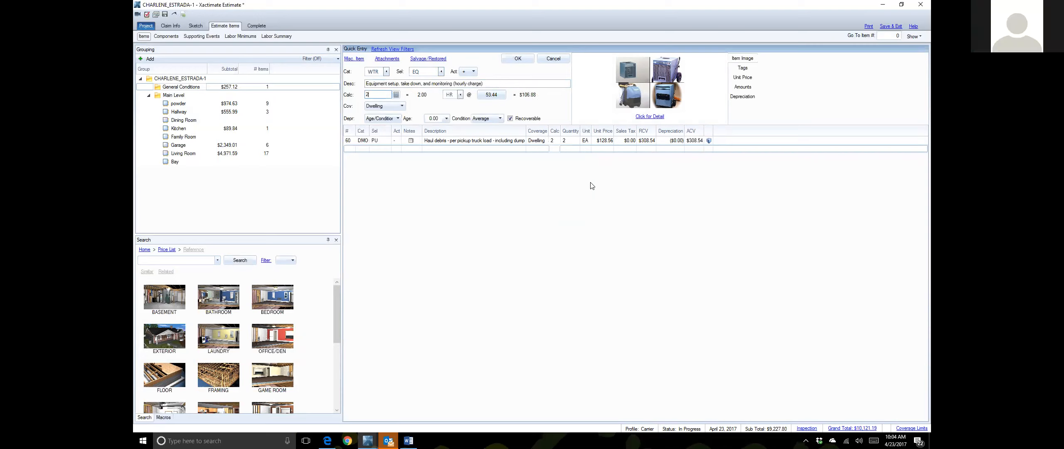
key(Tab)
text(8)
key(Return)
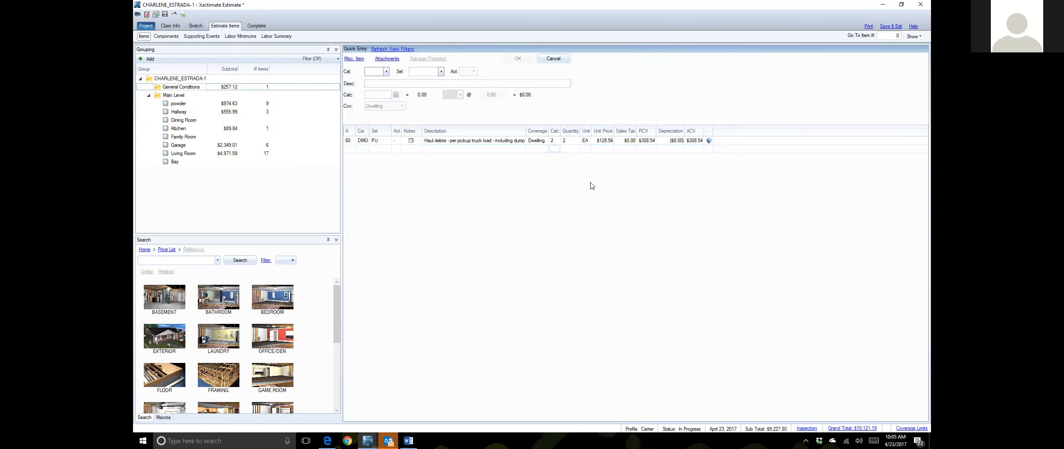
Step: Add a WTR EQ equipment setup and monitoring line with calc 2*5 (10 hours)
text(wtr)
key(Tab)
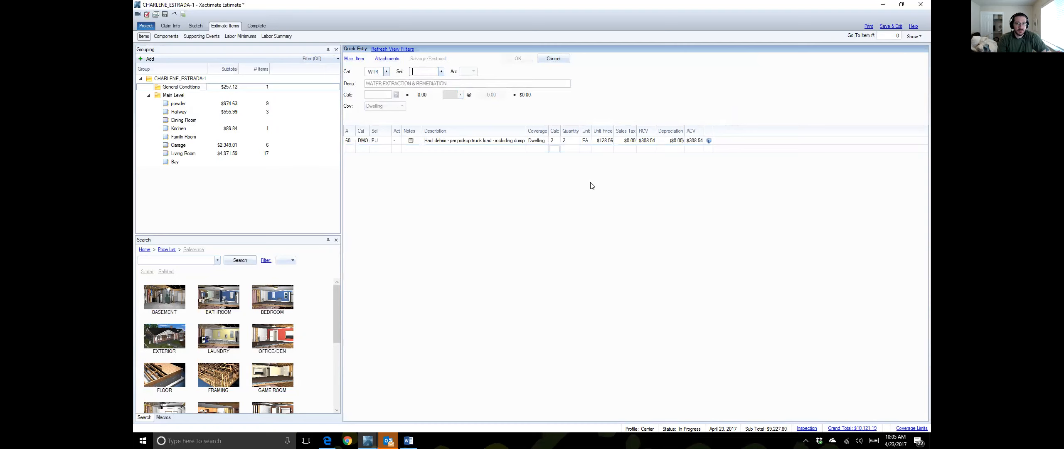
text(eq)
key(Tab)
text(2)
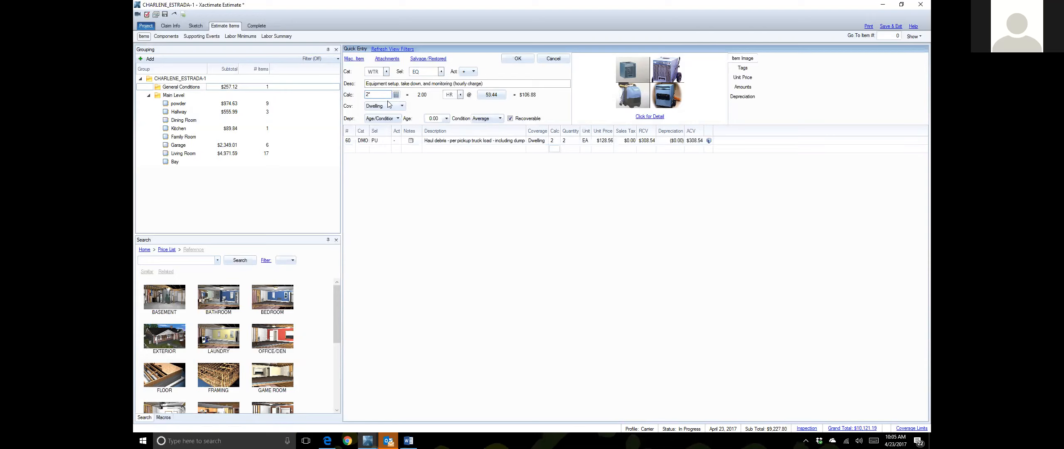
text(5)
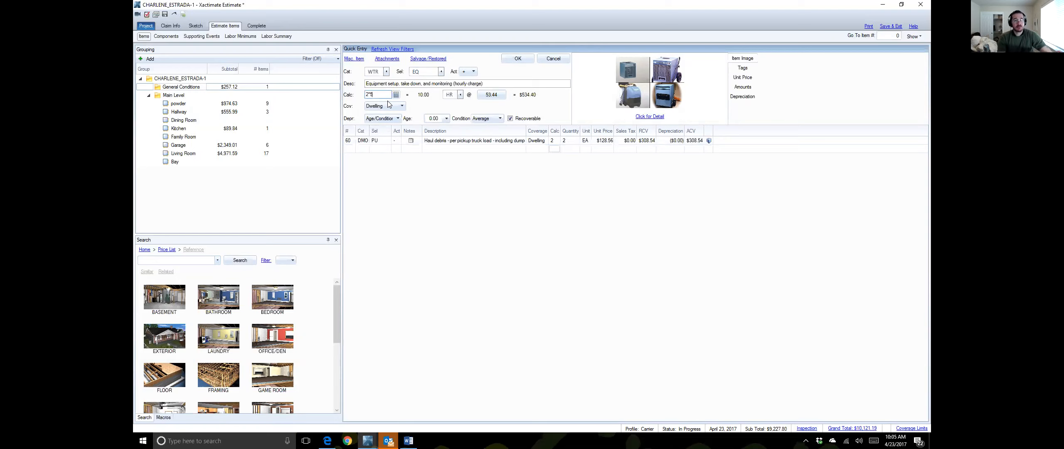
key(Return)
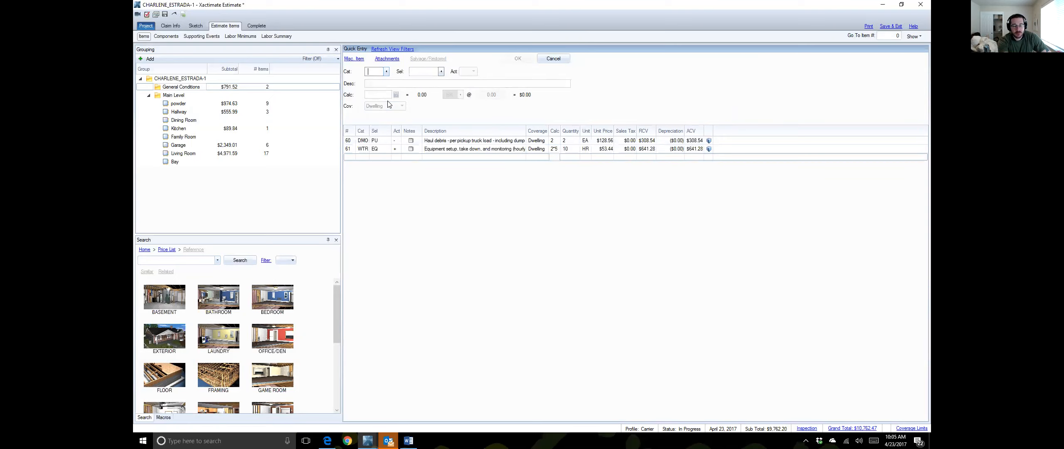
click(410, 149)
Step: Attach the note 'Two hours of equip> Monitoring starting on the 18th' to the equipment line
click(410, 150)
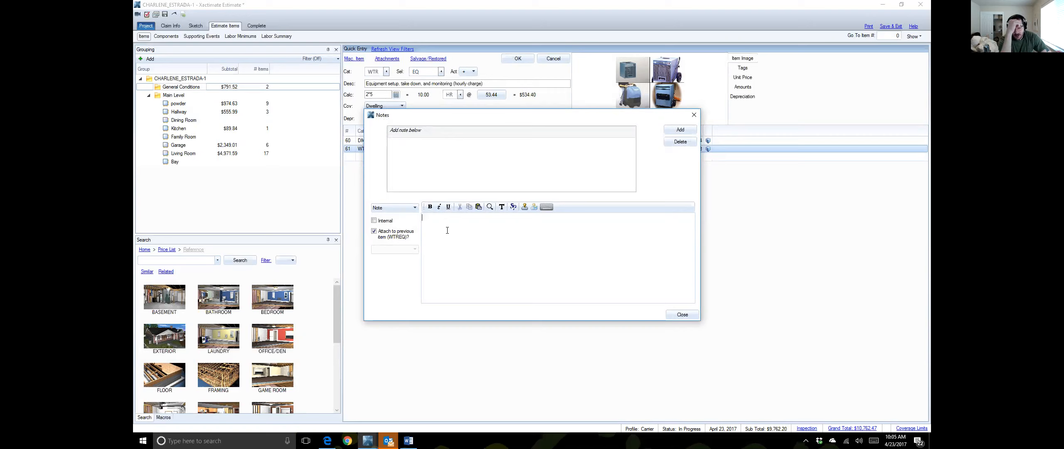
text(Two hours of equip> Monitiri)
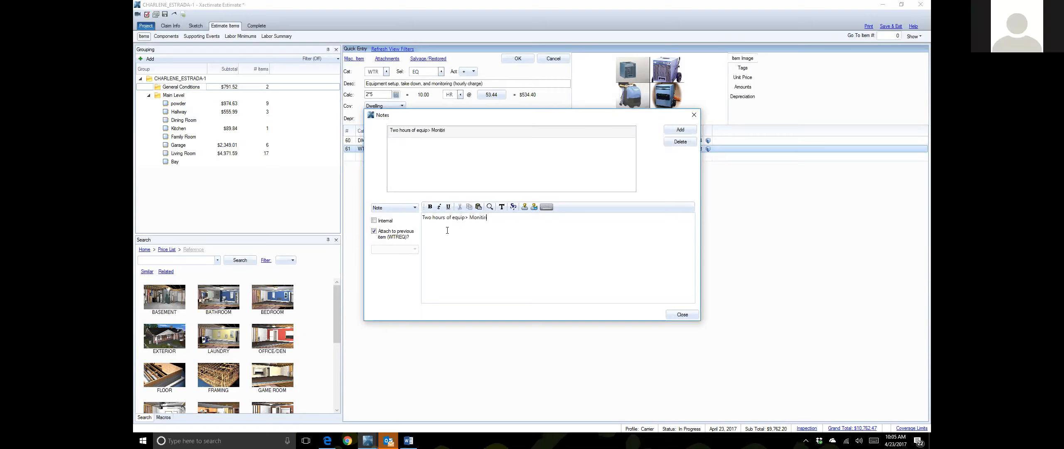
text(ng starting on the 1)
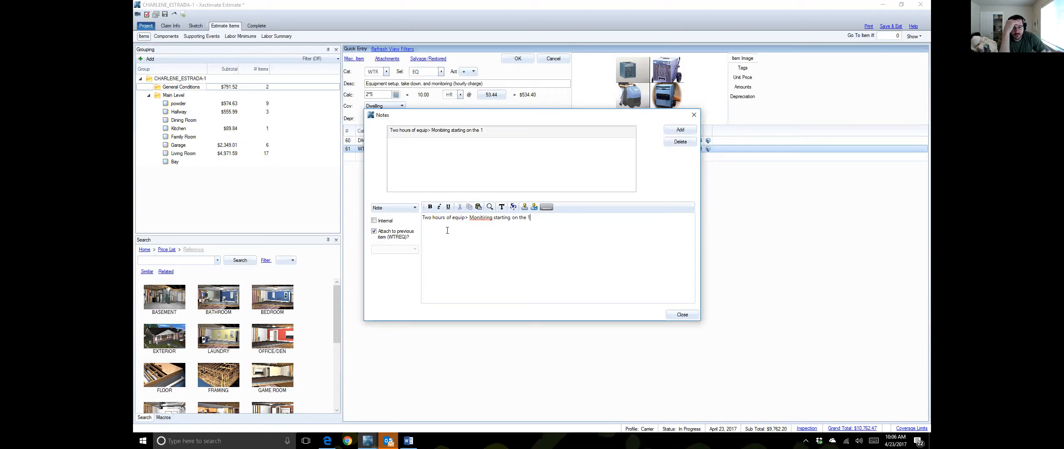
text(8th)
right_click(479, 221)
click(482, 230)
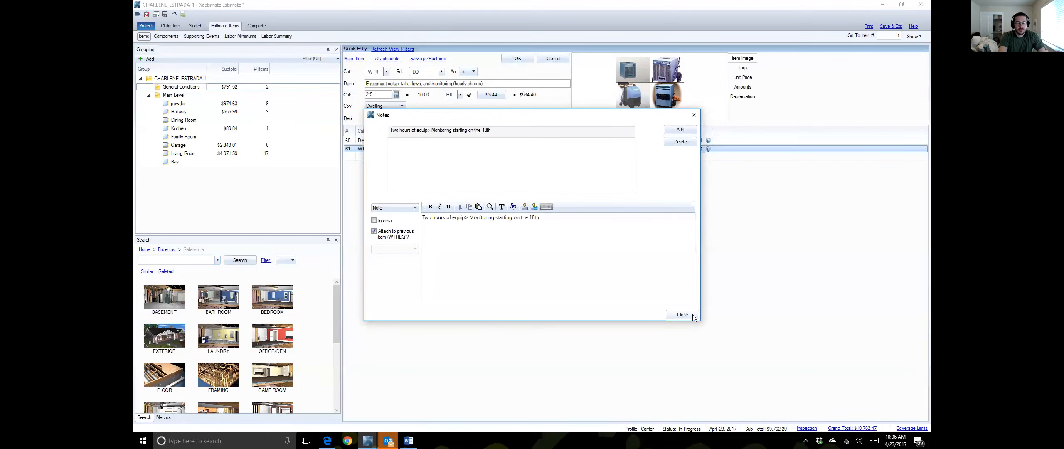
click(682, 315)
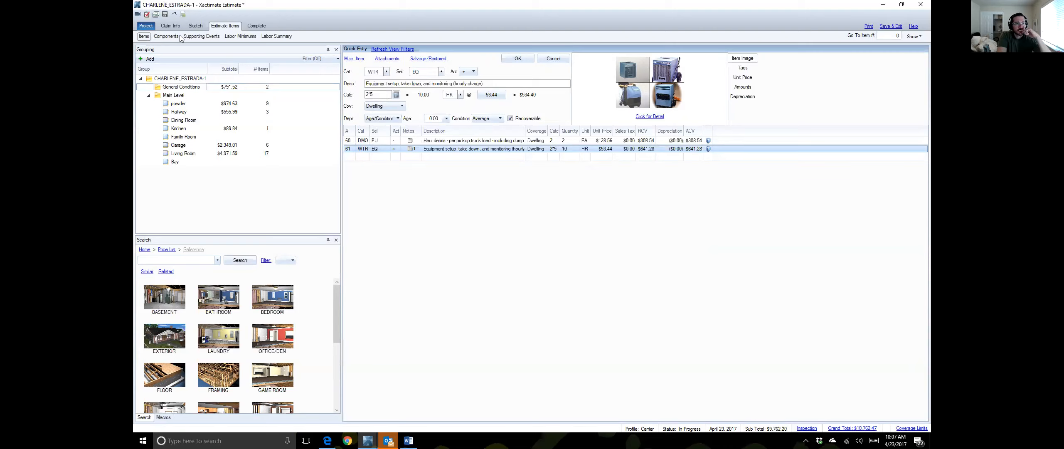
Step: Show the Main Level sketch zoomed in and open the staircase's properties
click(199, 27)
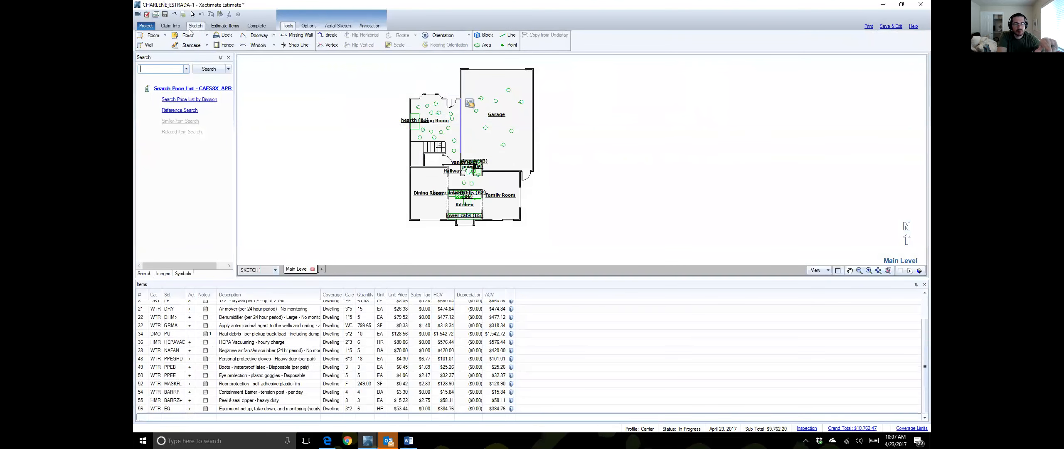
scroll(296, 137, up, 1)
scroll(299, 142, up, 1)
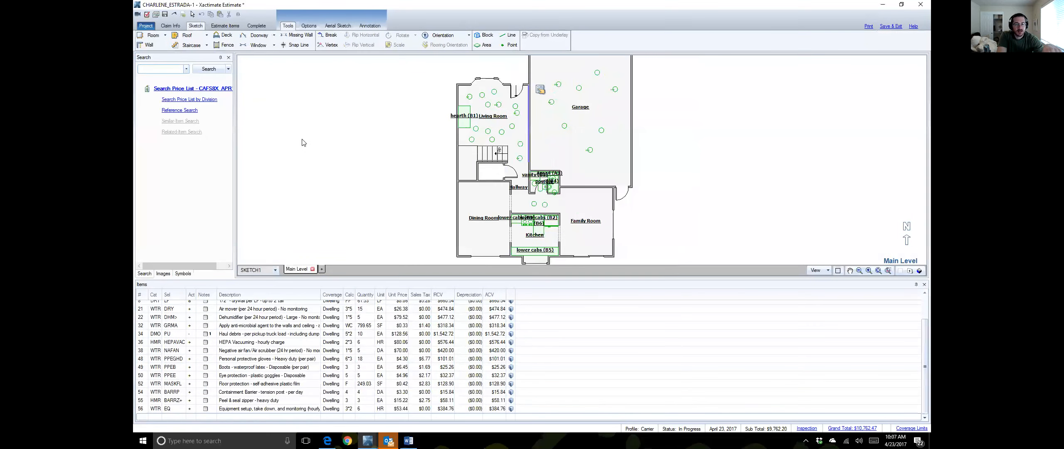
scroll(302, 143, up, 2)
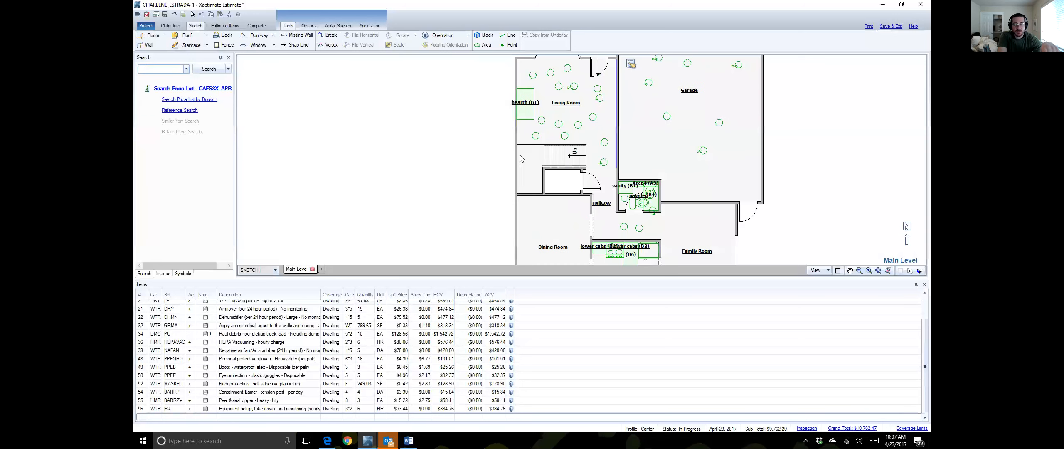
click(578, 157)
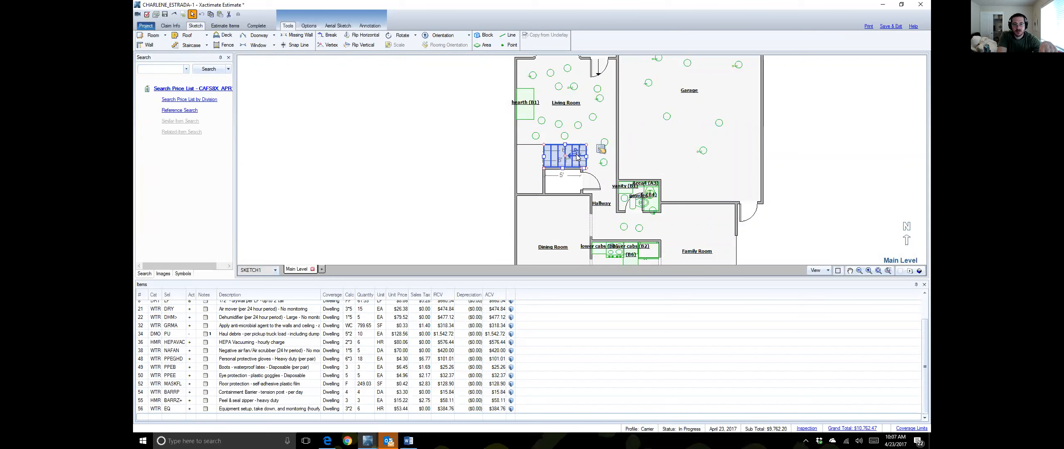
double_click(577, 157)
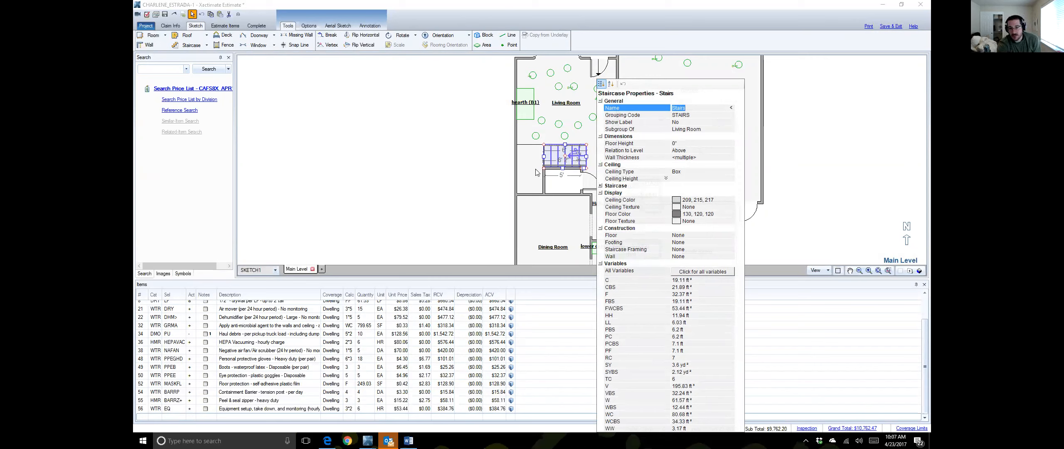
Step: Detach the staircase from Living Room as parent room and deselect it
click(701, 129)
click(731, 129)
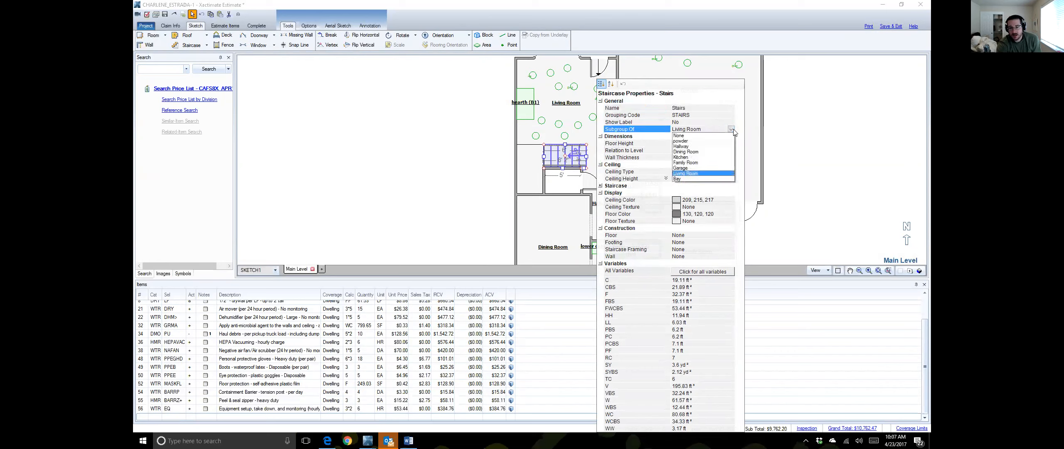
click(718, 136)
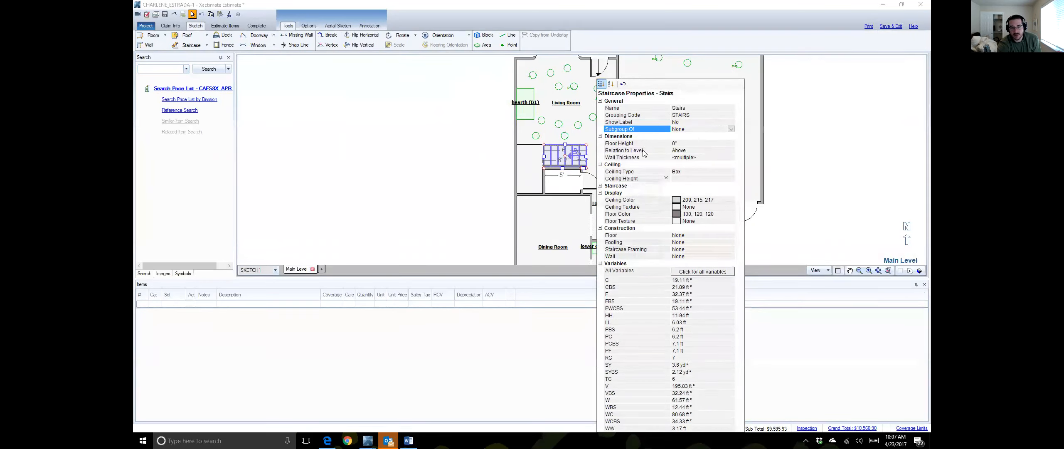
click(471, 132)
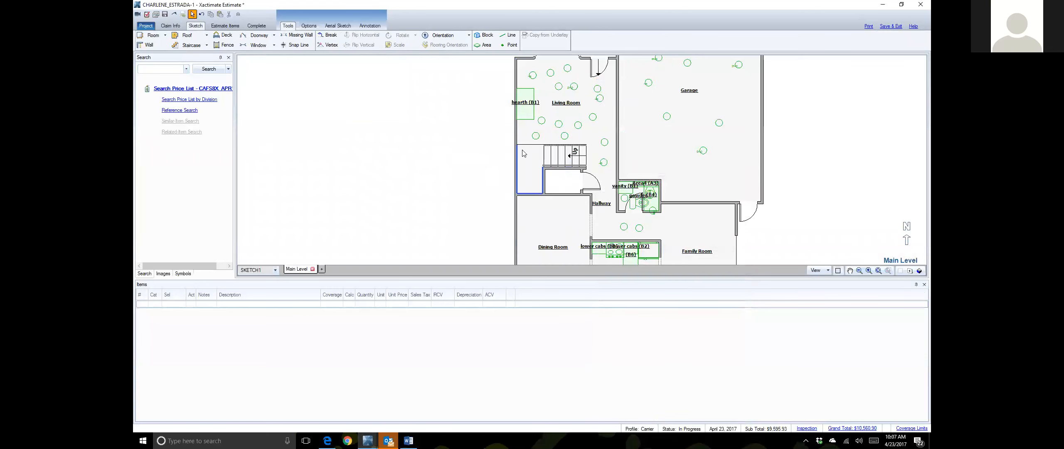
Step: Set the stair room's Subgroup Of to None
click(529, 163)
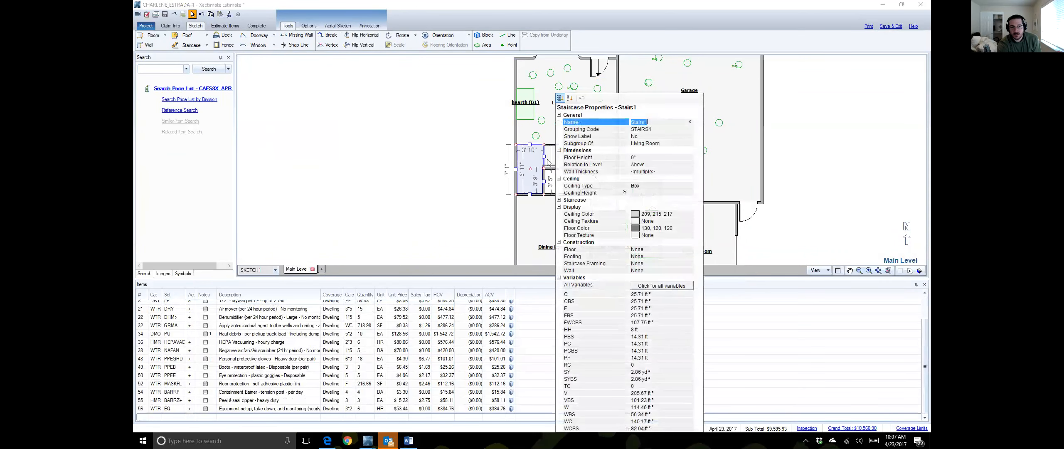
click(652, 143)
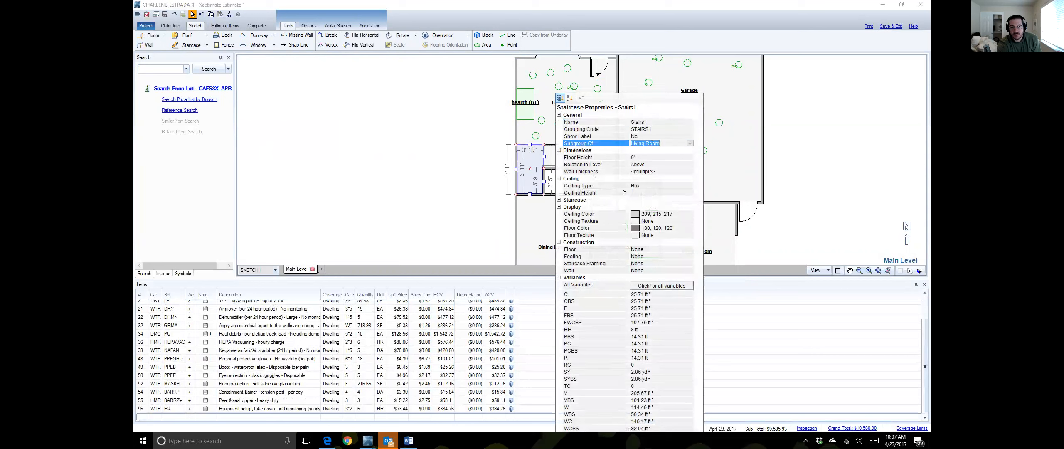
click(690, 143)
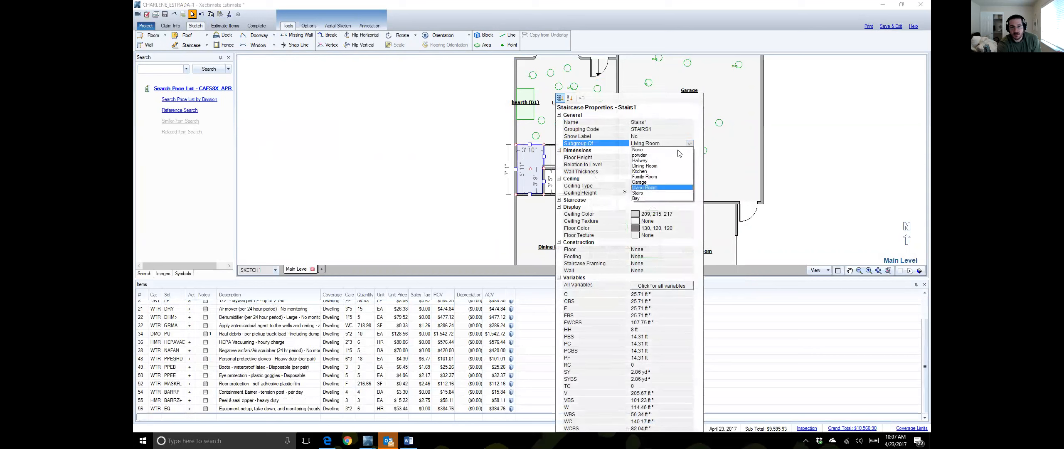
click(648, 149)
click(653, 122)
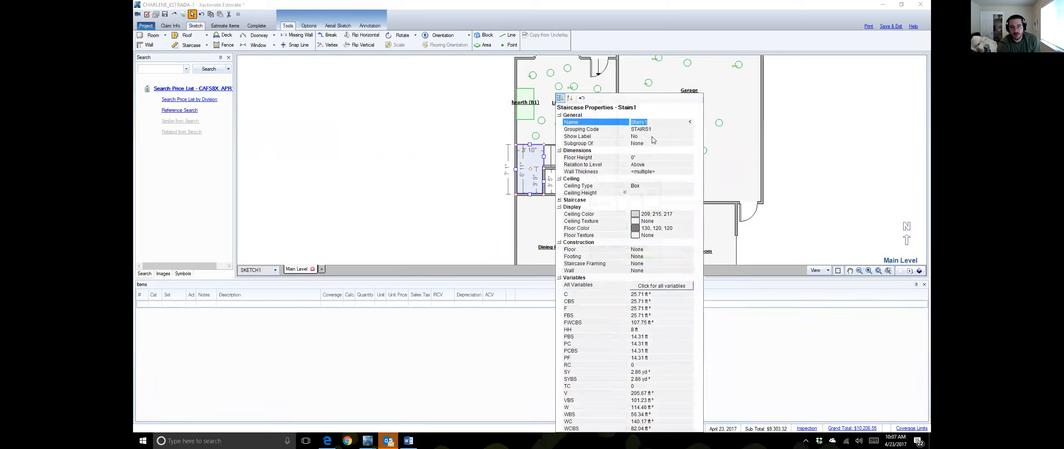
Step: Set Show Label to Yes and rename the stair room 'landing'
click(655, 136)
click(690, 137)
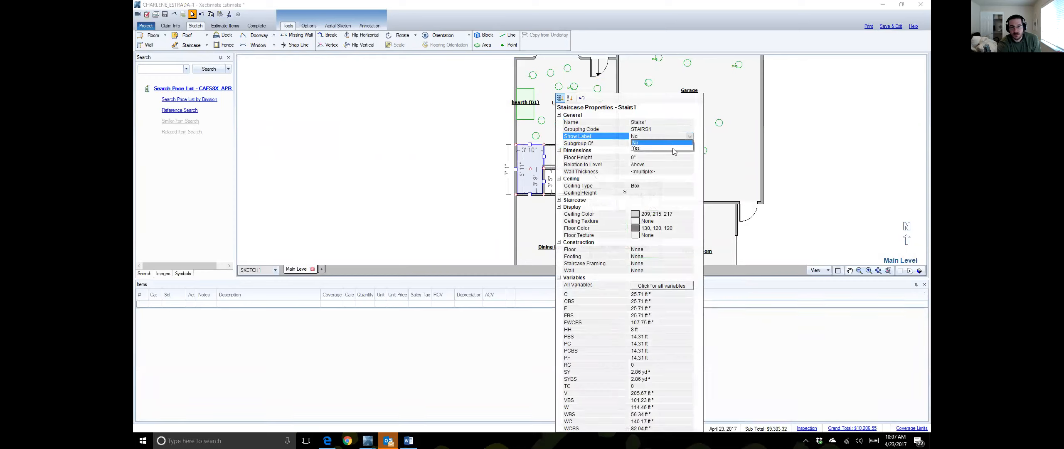
click(675, 148)
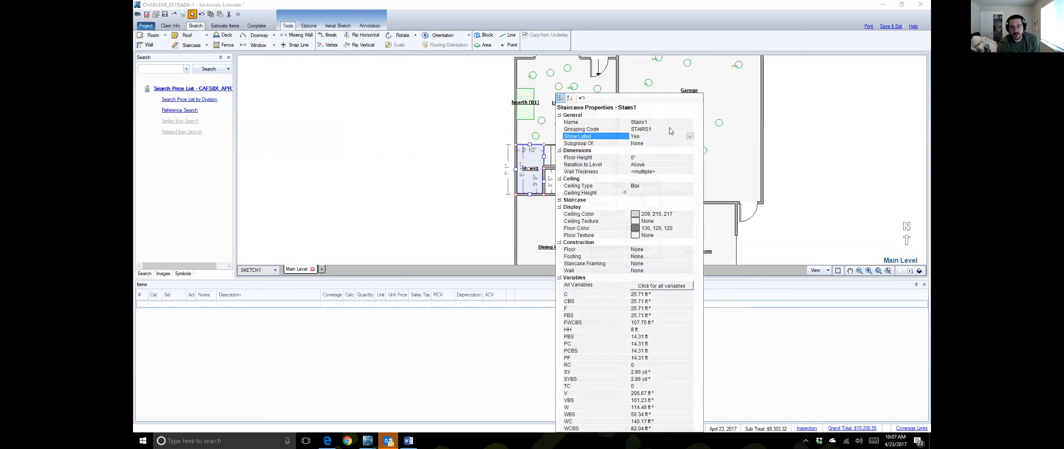
click(659, 122)
text(landing)
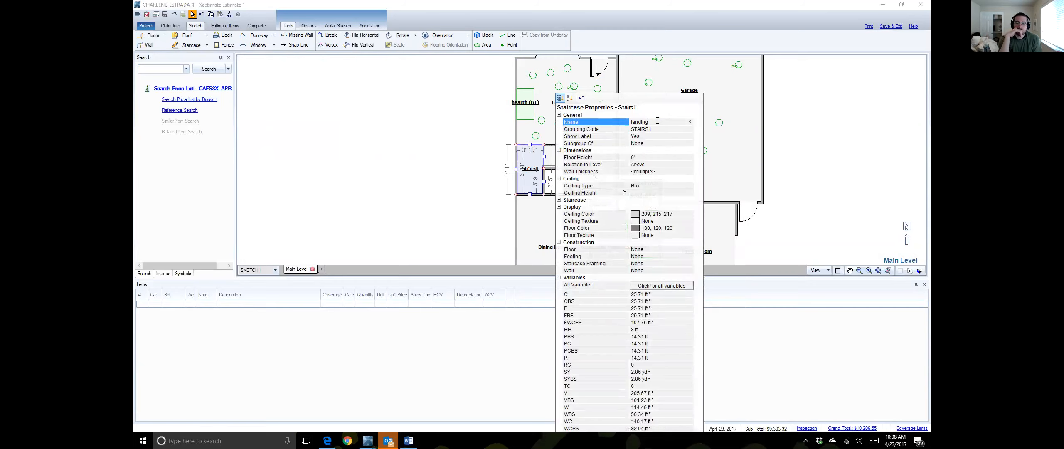
key(Return)
click(727, 149)
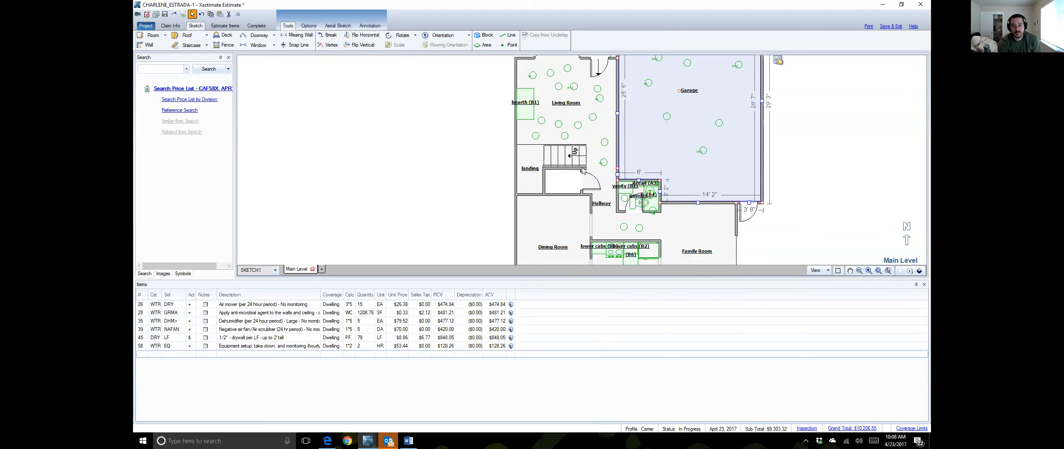
Step: Select the landing walls and open Staircase Wall Properties for the 3' 10" wall W40
click(544, 185)
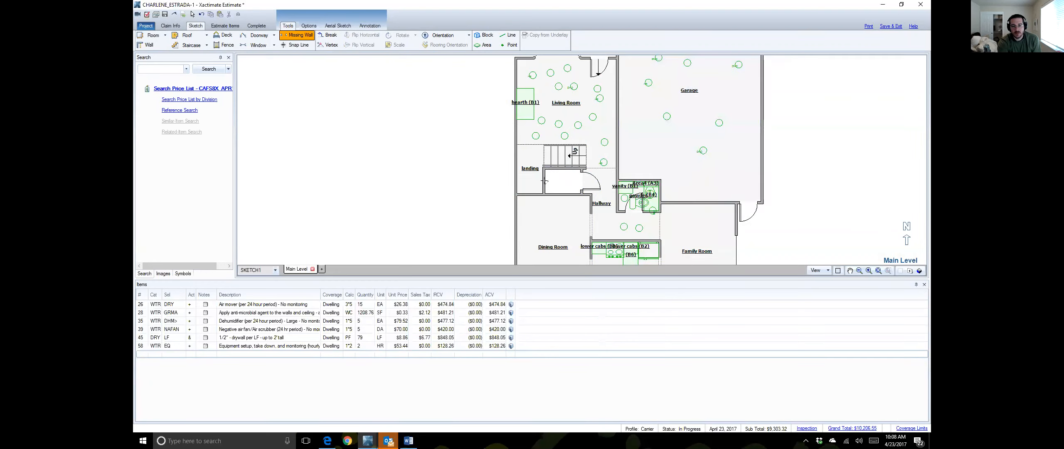
click(545, 180)
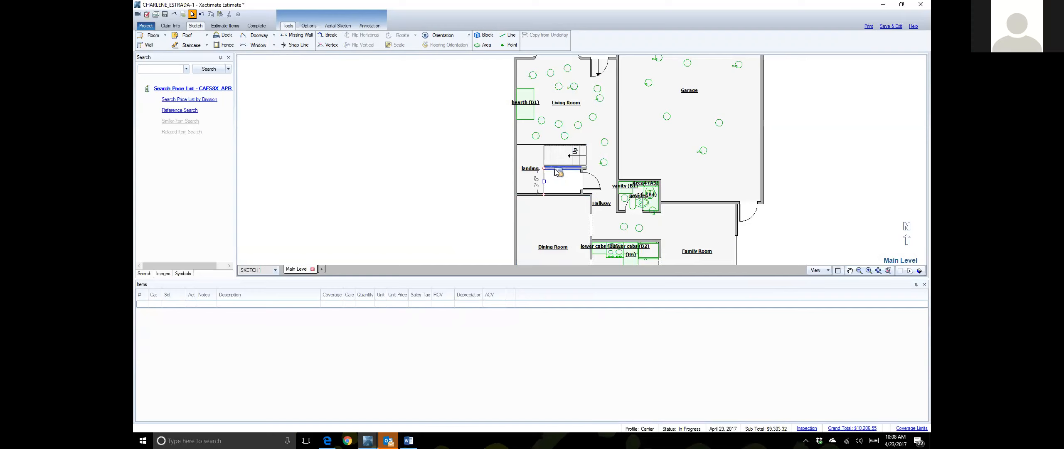
click(528, 144)
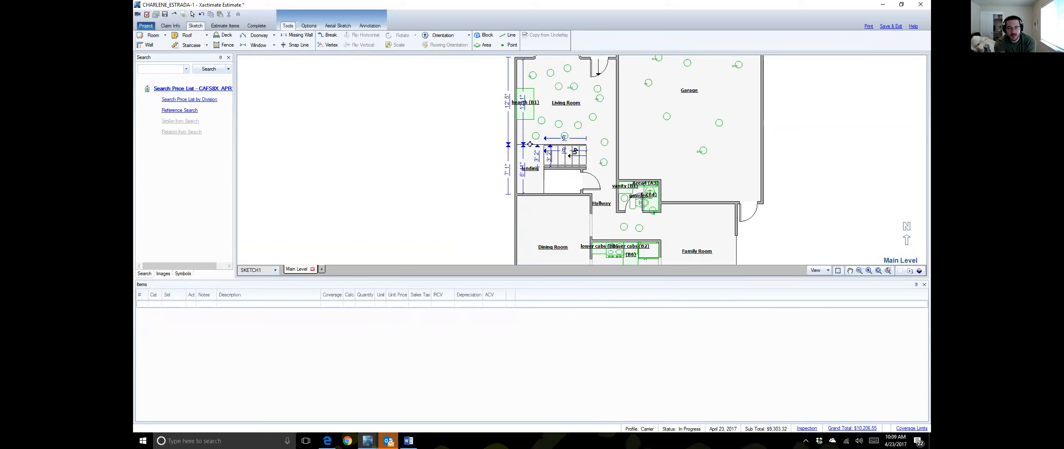
double_click(536, 146)
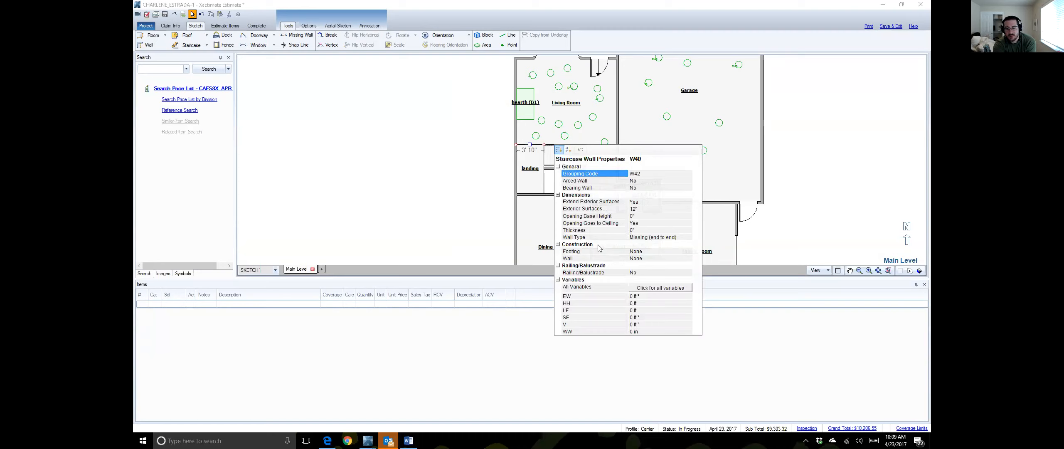
Step: Set Railing/Balustrade to Yes on wall W40, then return to the estimate line items
click(651, 273)
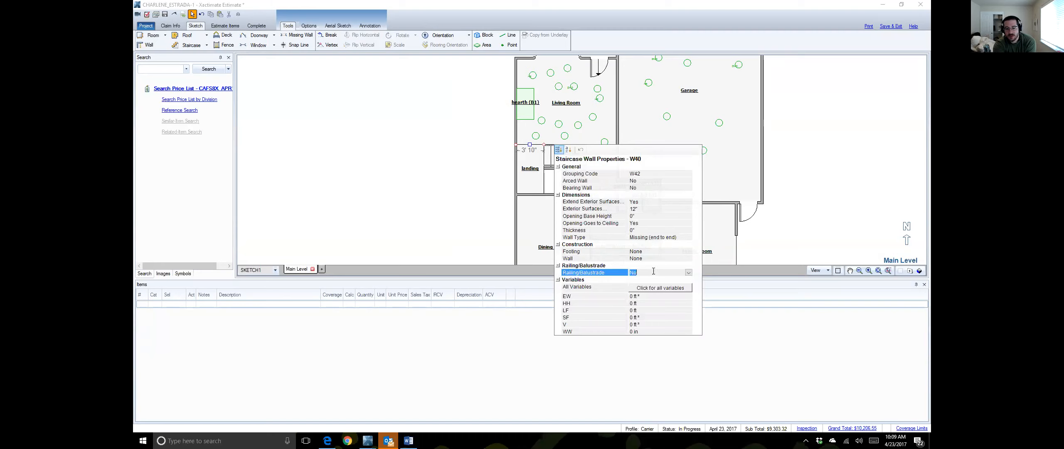
click(689, 272)
click(685, 285)
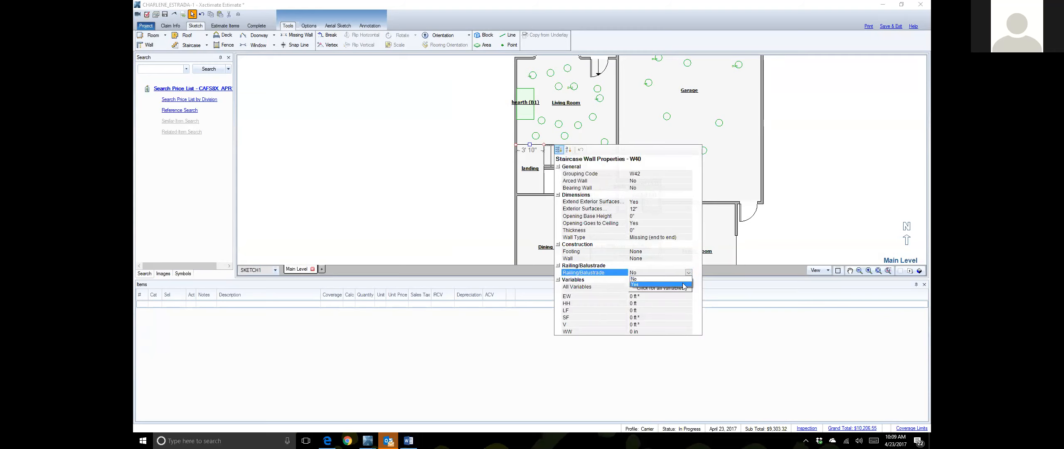
click(734, 320)
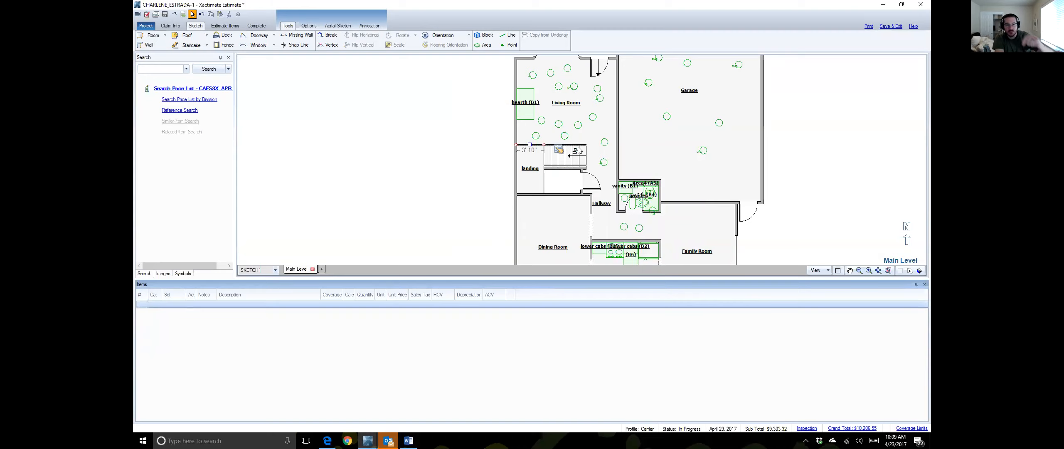
click(235, 25)
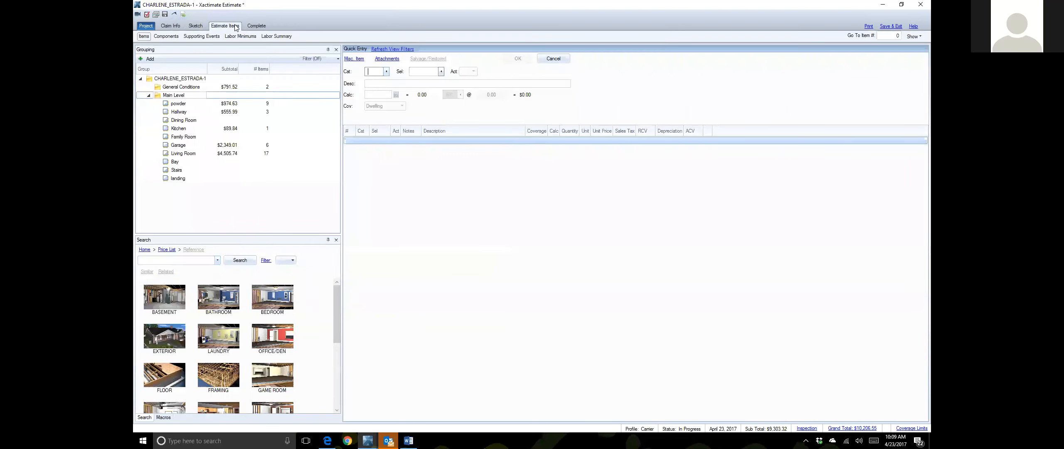
Step: List the Living Room's 17 line items, subtotal $4,505.74
click(186, 154)
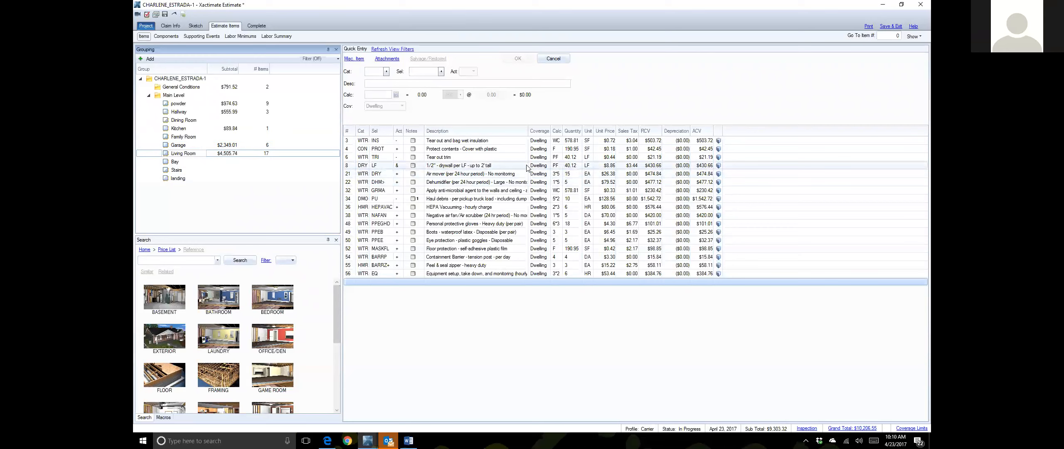
Step: Set Haul debris item 34 apart below a blank row at the list's bottom
right_click(474, 202)
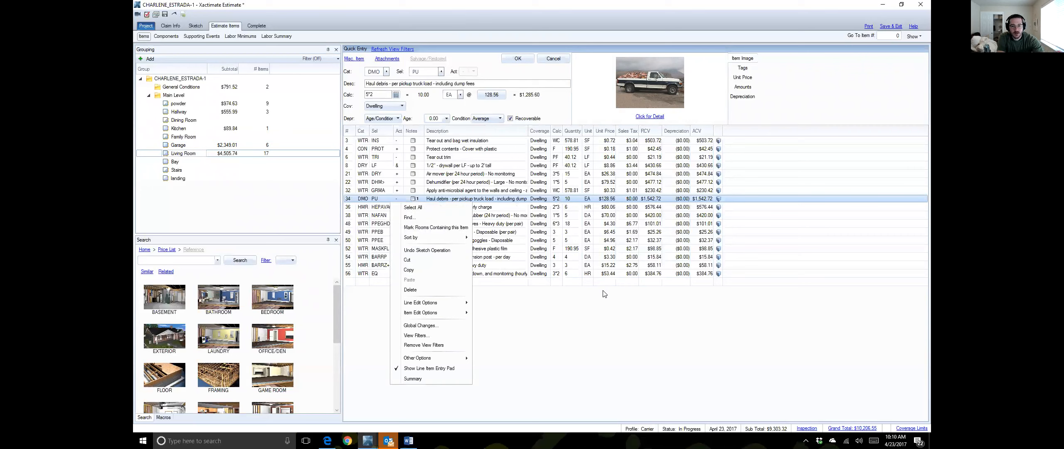
click(540, 313)
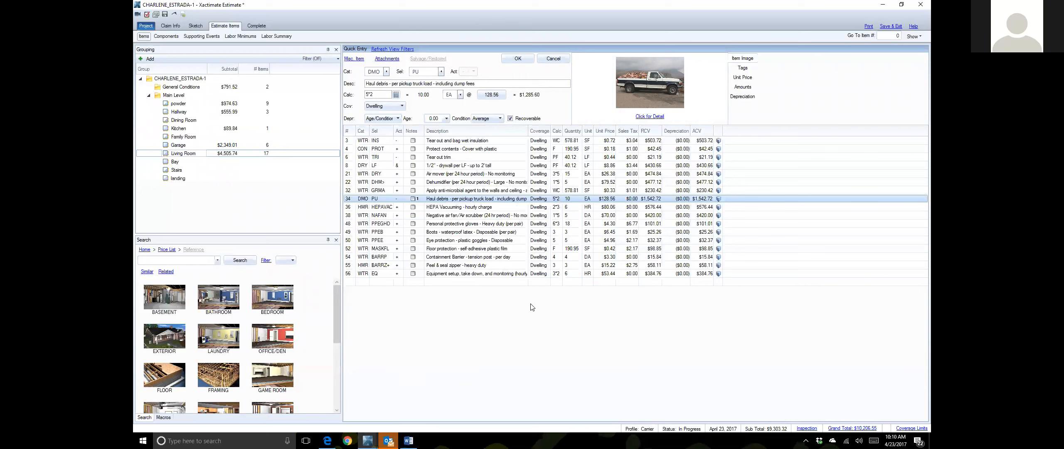
click(531, 304)
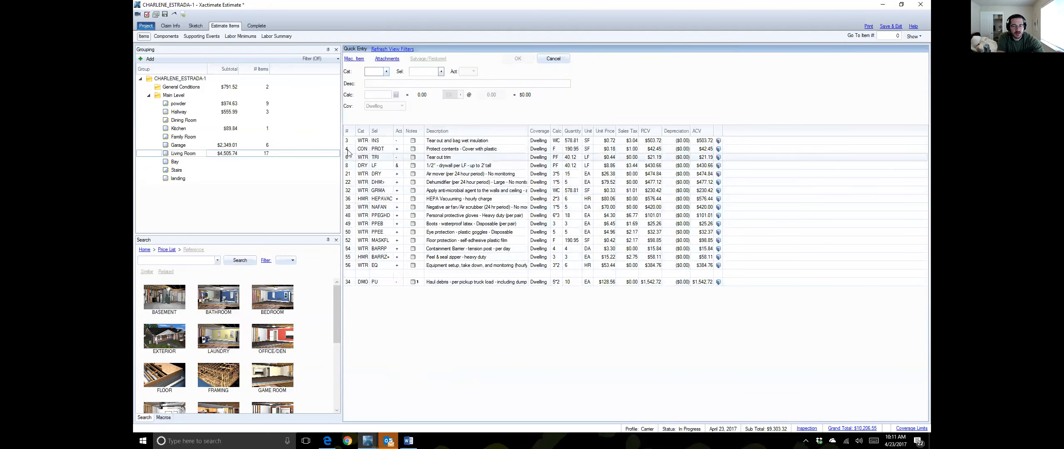
Step: Drag the eight items 3 through 36 below Haul debris, then reload the Living Room list
shift+click(355, 202)
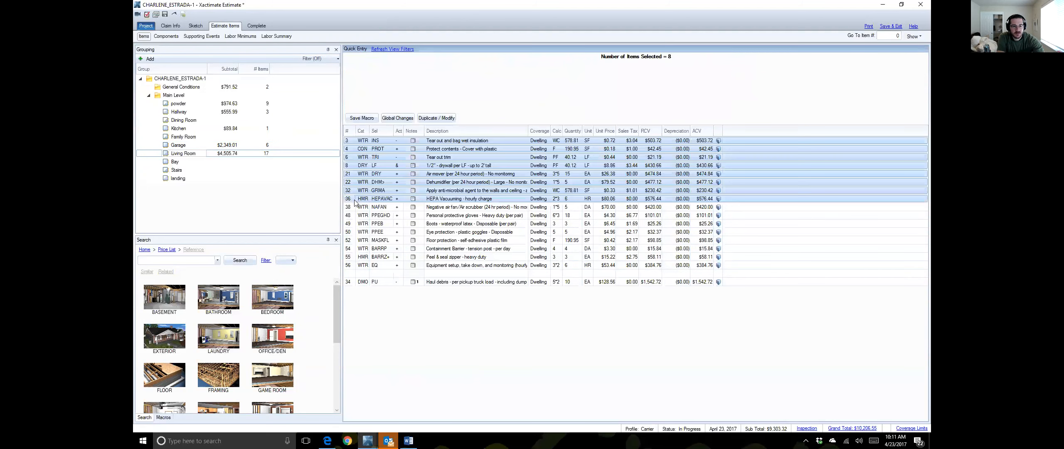
drag(411, 298, 413, 298)
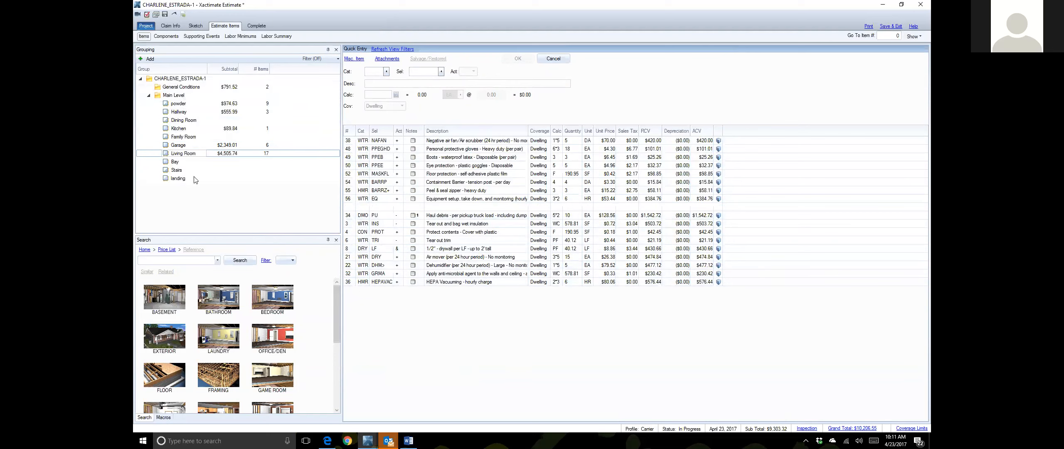
click(186, 146)
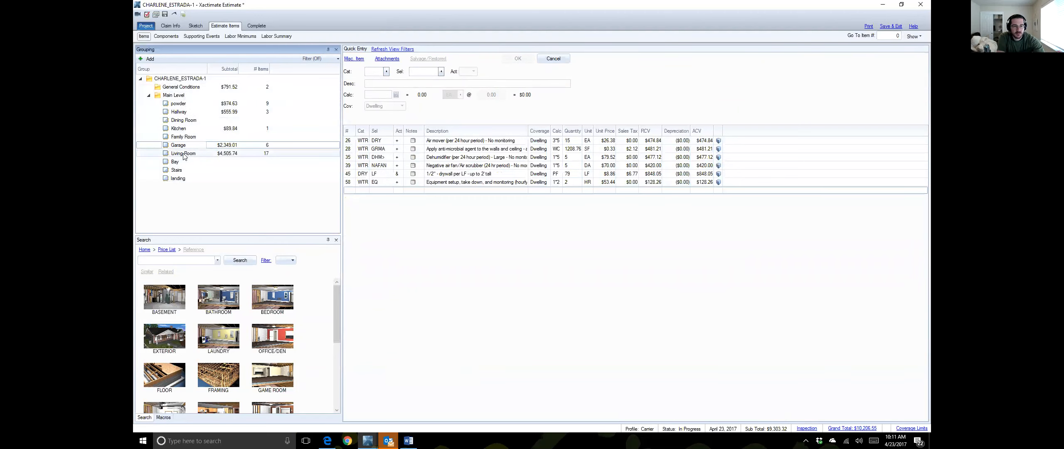
click(211, 154)
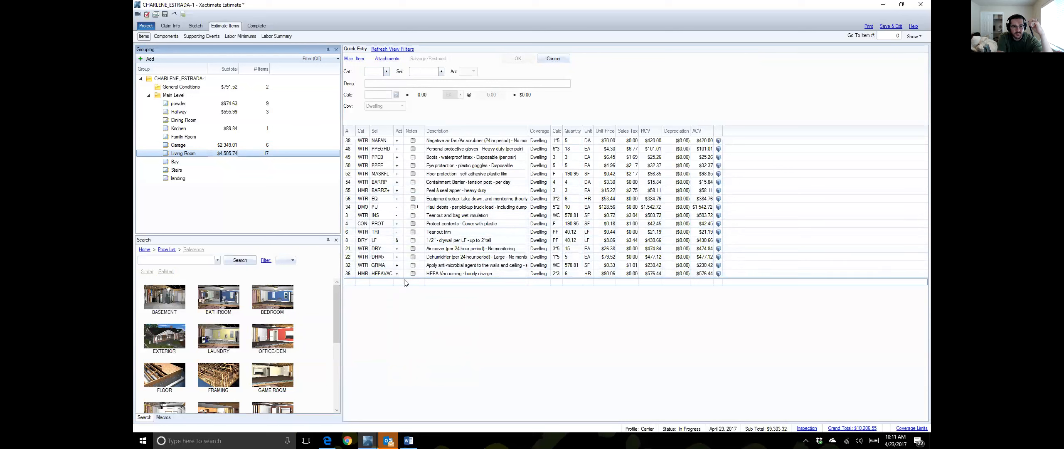
Step: Select HEPA vacuuming, eye protection, boots, gloves and negative air fan, then view General Conditions
click(502, 273)
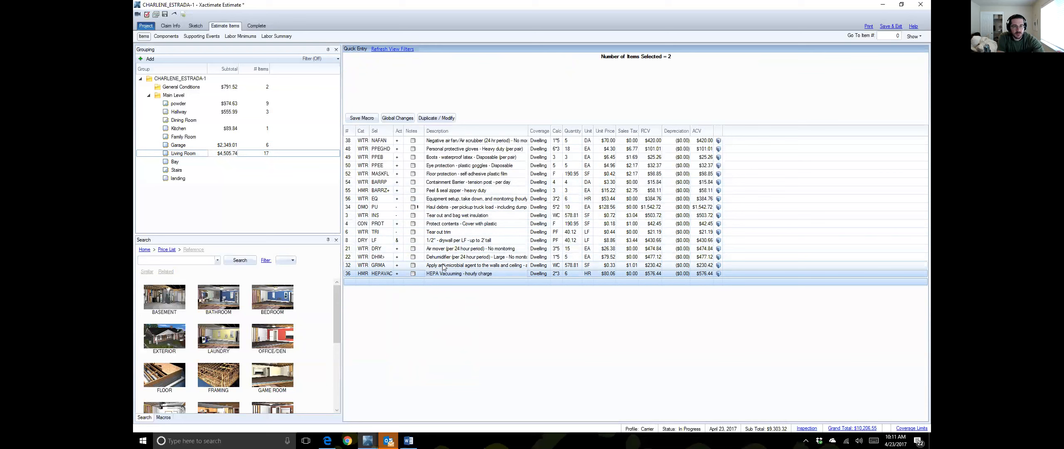
ctrl+click(433, 167)
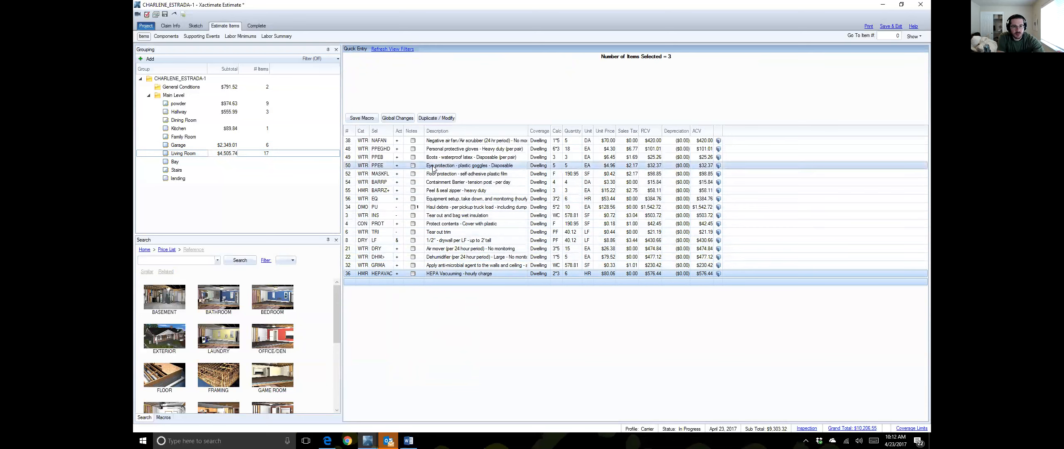
ctrl+click(440, 157)
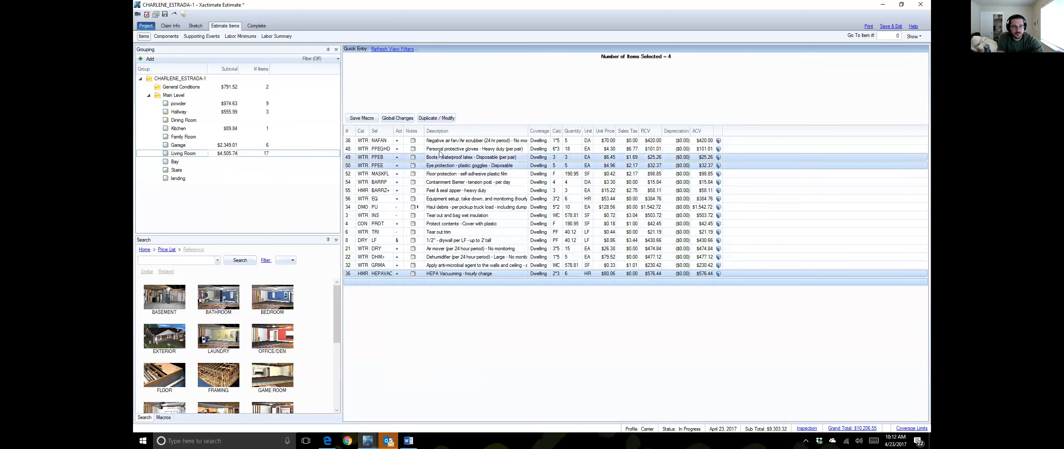
ctrl+click(442, 149)
ctrl+click(443, 141)
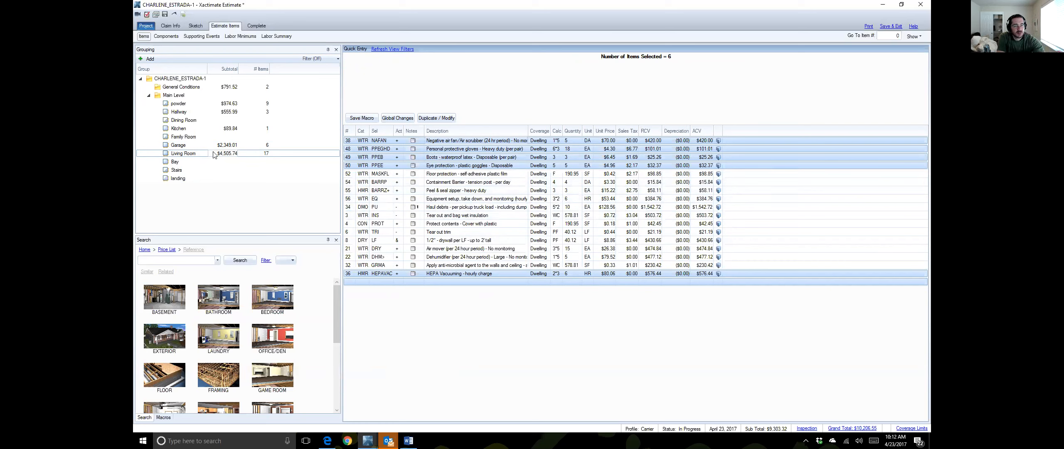
click(181, 88)
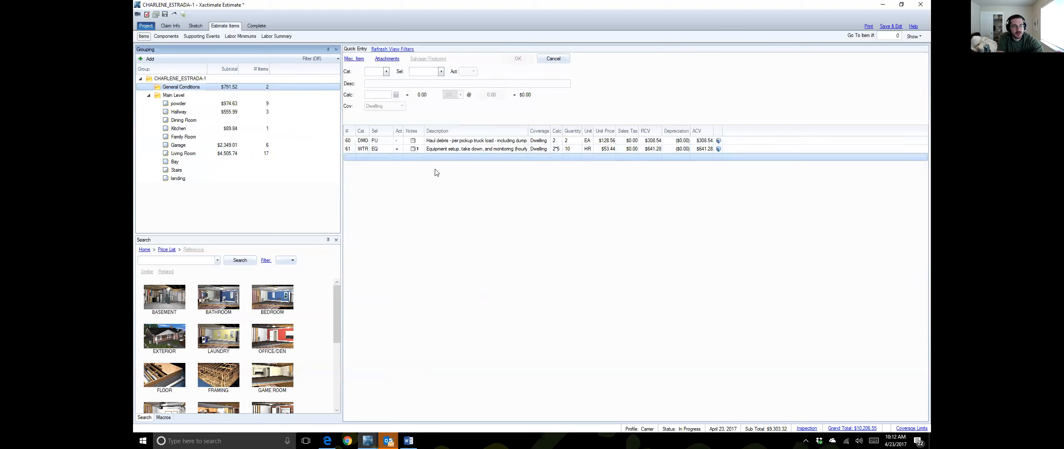
Step: Abandon the blank WTR row and go via Garage back to the Living Room's items
click(380, 158)
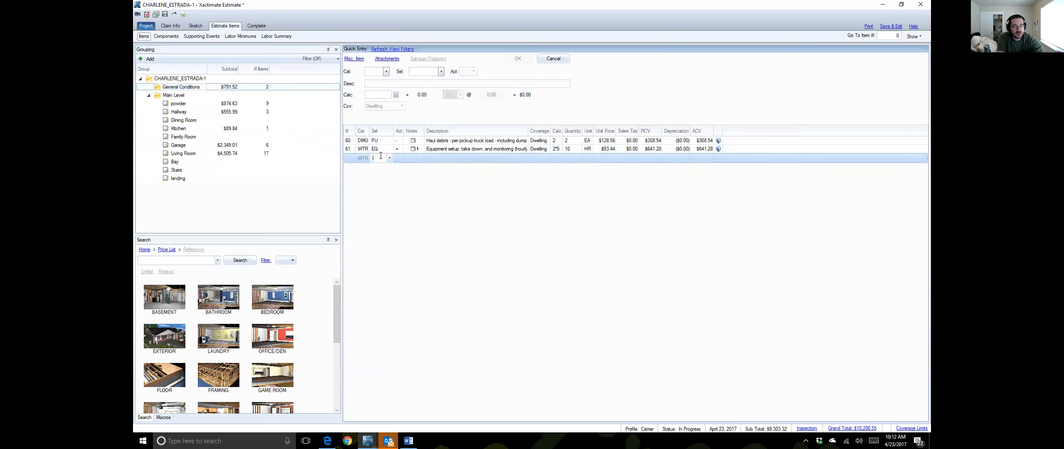
click(352, 157)
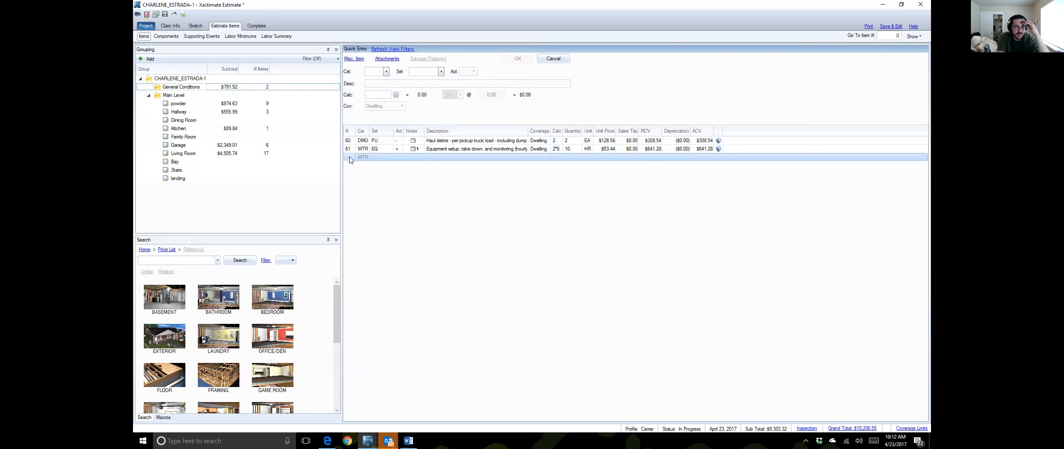
click(352, 157)
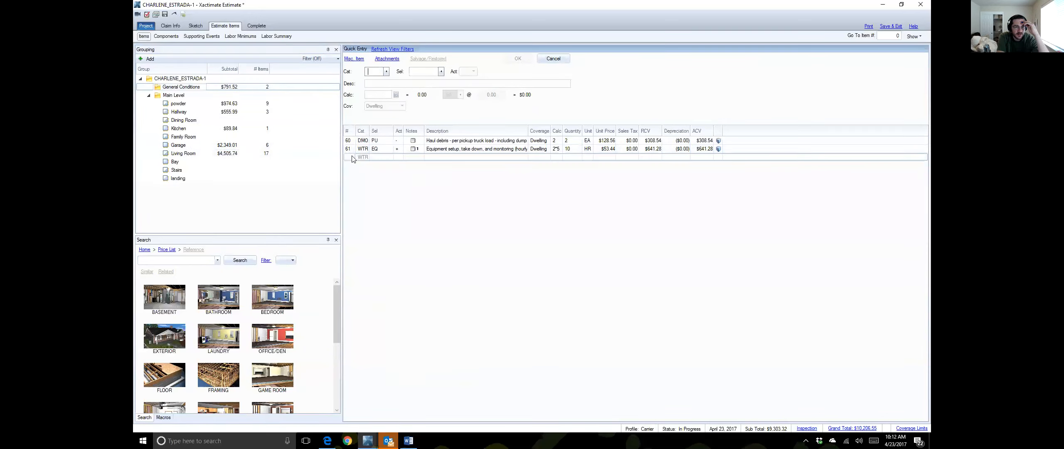
click(352, 157)
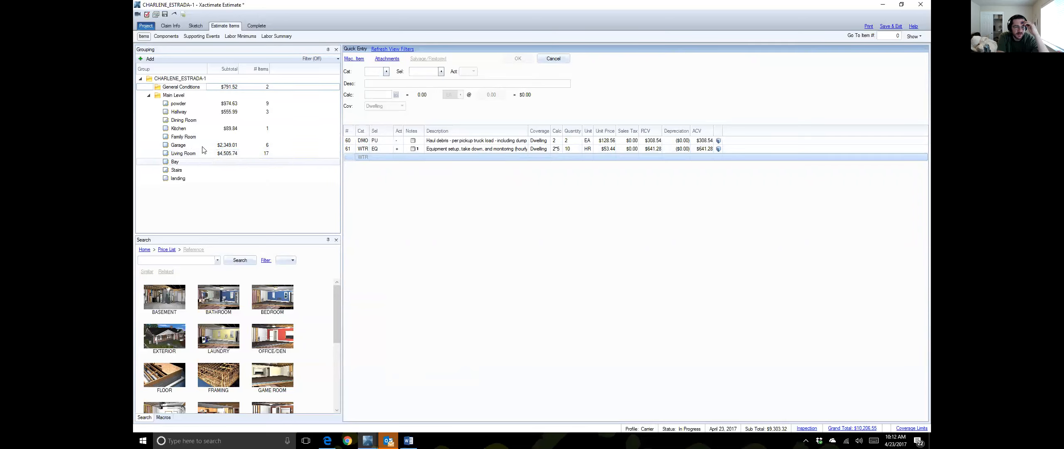
click(191, 146)
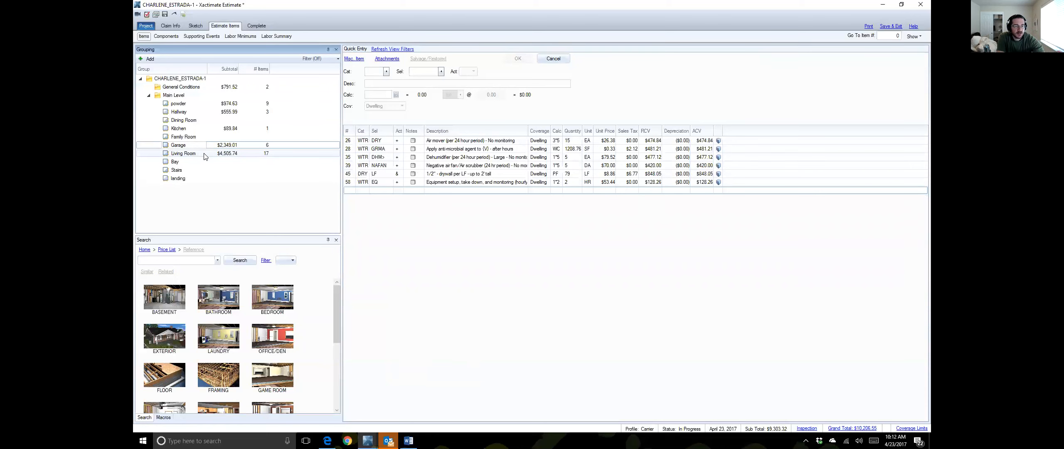
click(205, 155)
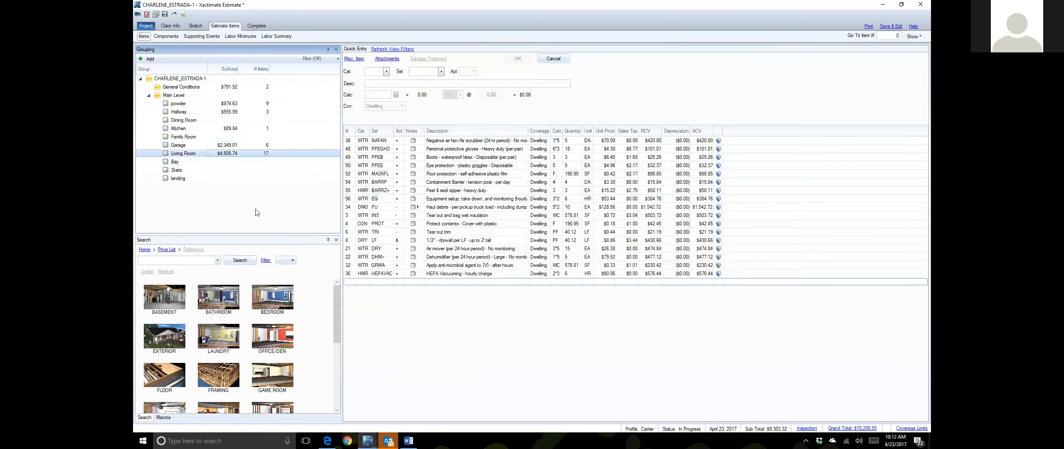
Step: Copy the HEPA Vacuuming hourly line from Living Room into General Conditions
click(447, 275)
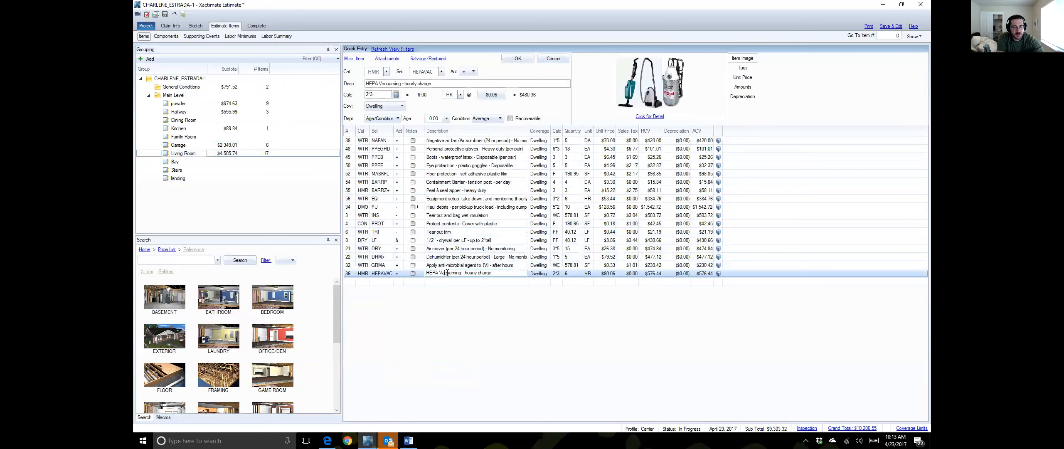
click(350, 276)
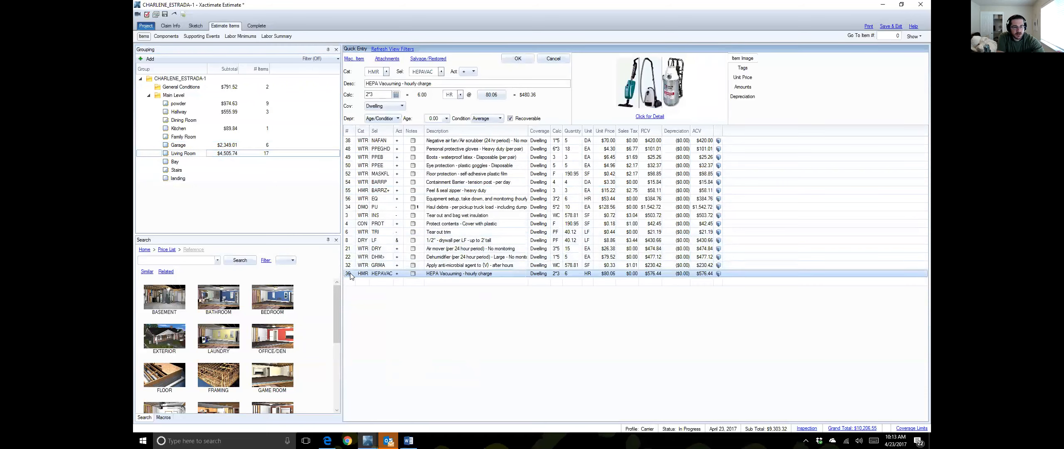
drag(351, 276, 187, 89)
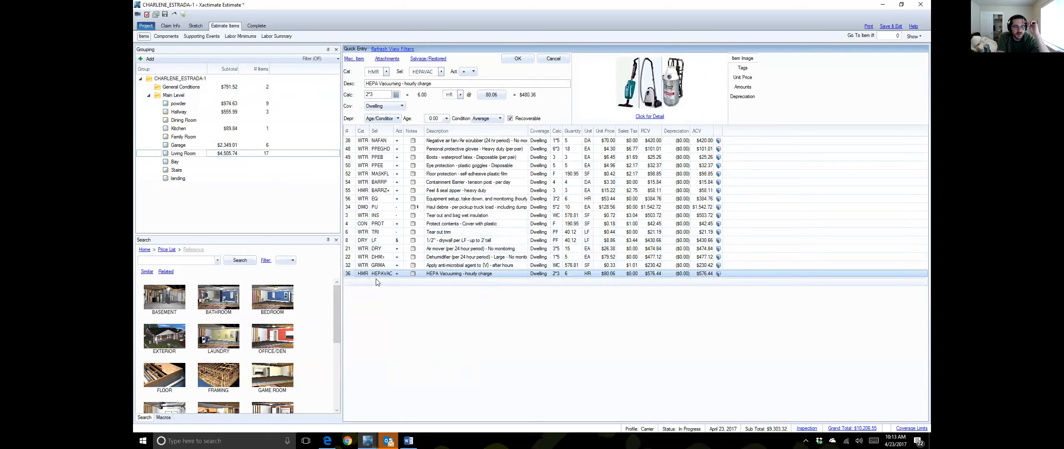
drag(355, 276, 157, 90)
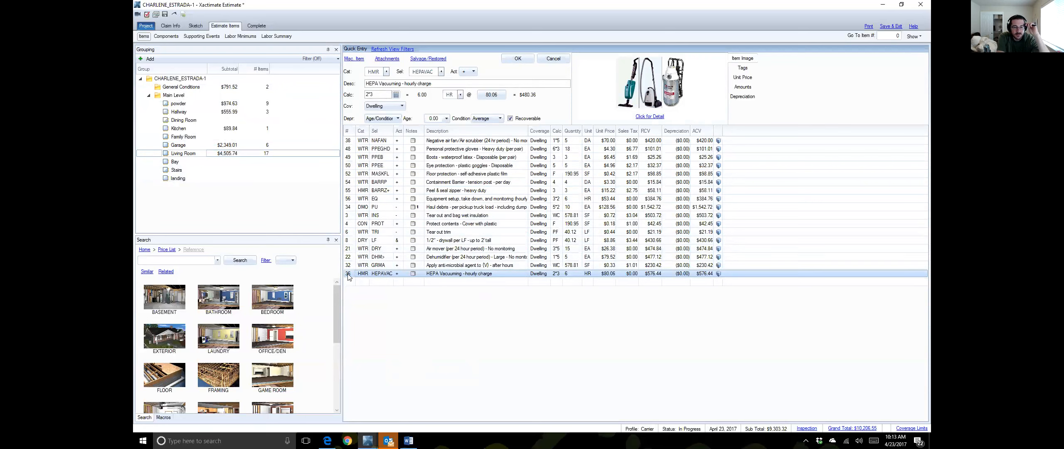
click(197, 89)
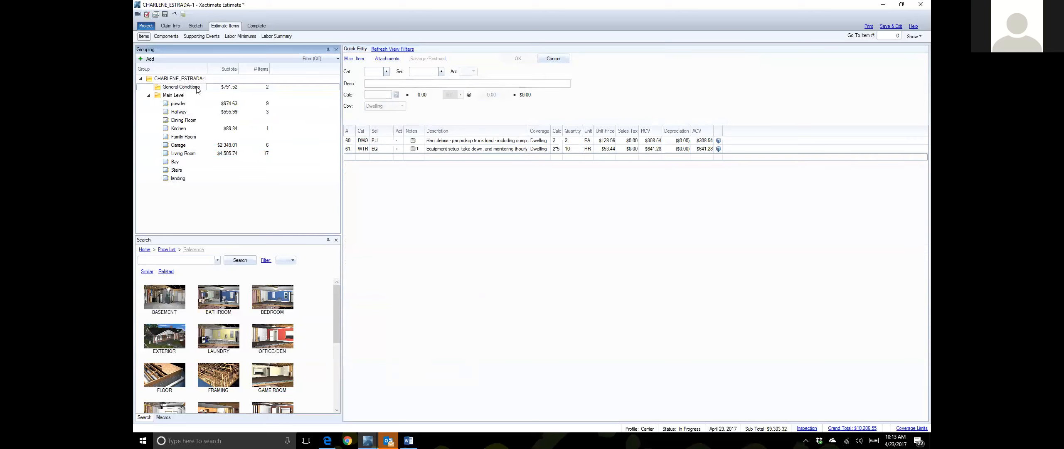
click(346, 157)
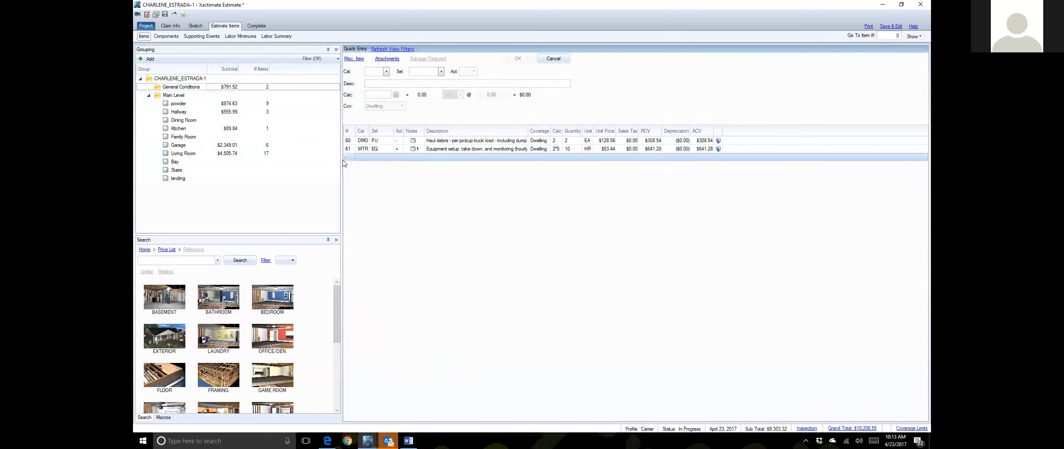
key(ctrl+v)
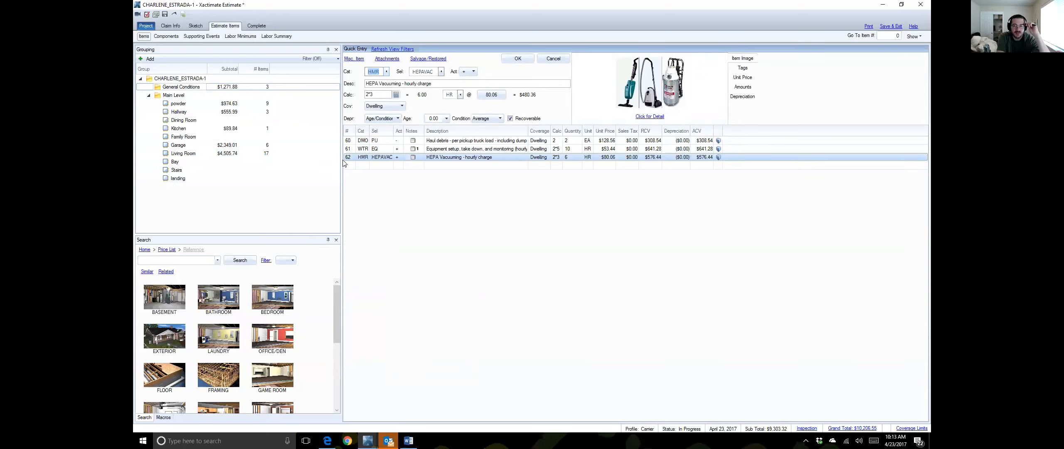
Step: Cut the HEPA vacuuming, gloves, boots and goggles items out of the Living Room
click(207, 154)
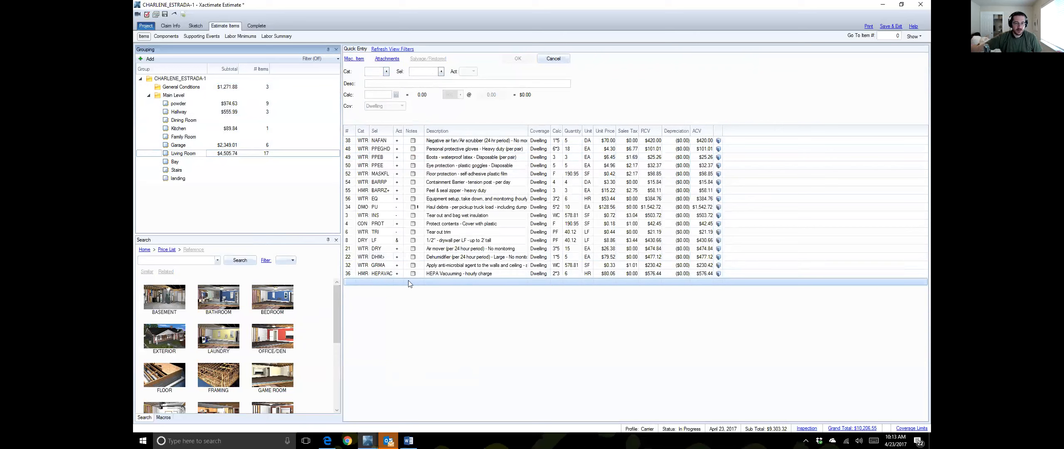
ctrl+click(351, 273)
ctrl+click(353, 265)
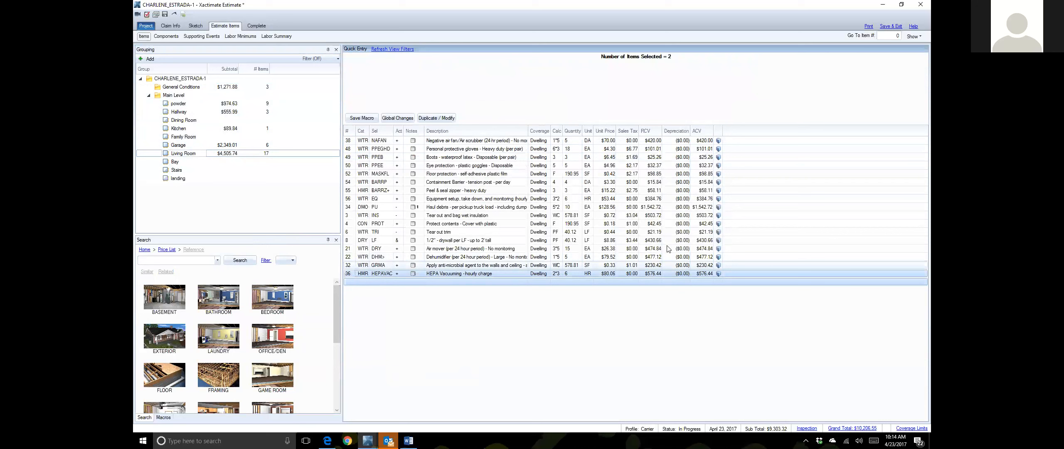
ctrl+click(386, 150)
ctrl+click(382, 159)
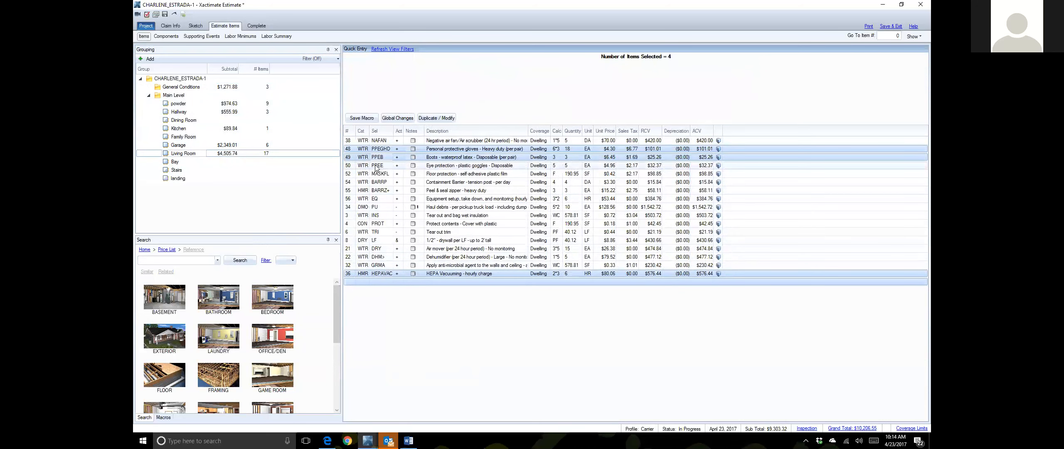
ctrl+click(378, 166)
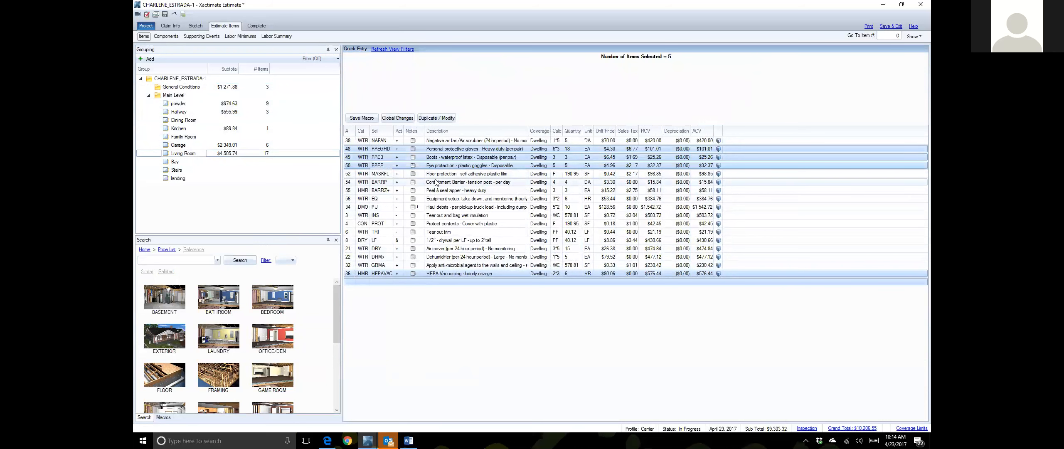
key(Delete)
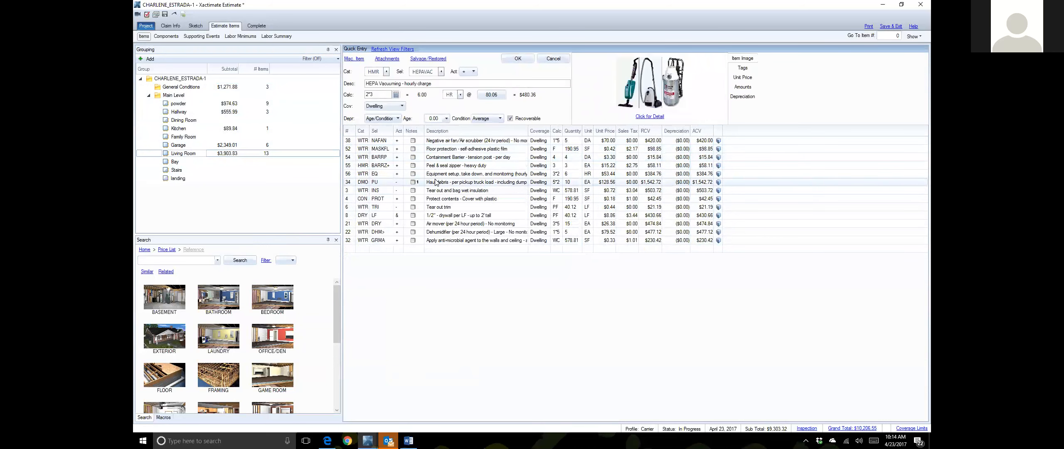
Step: Paste them into General Conditions, skipping all duplicate items, and return to Living Room
click(181, 87)
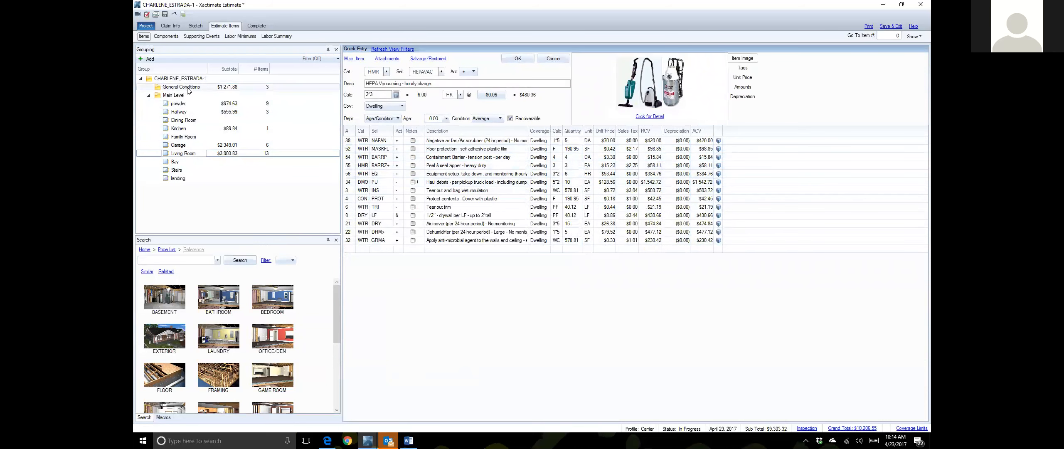
click(347, 164)
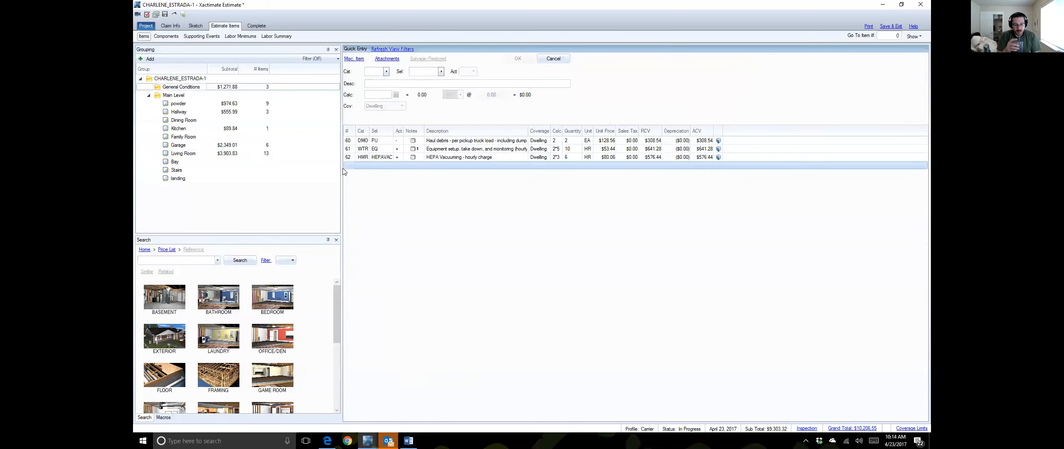
key(ctrl+v)
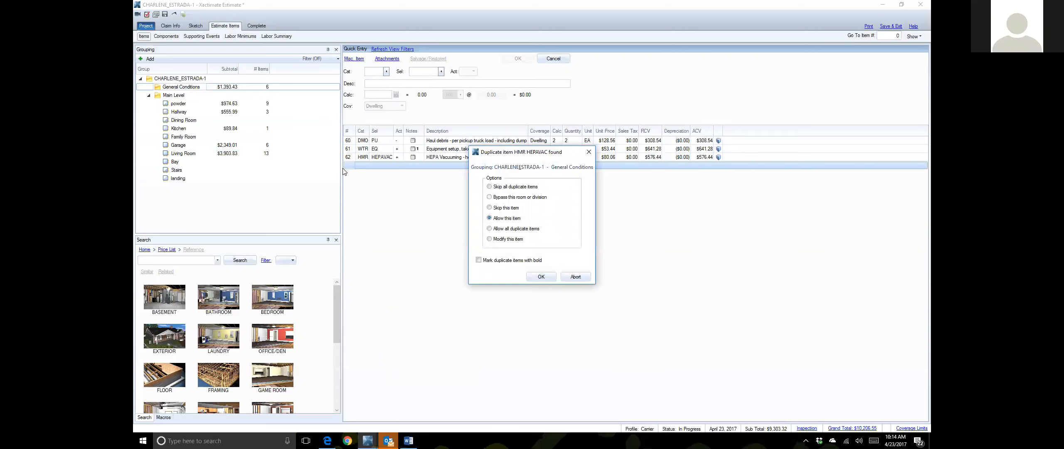
click(489, 187)
click(541, 278)
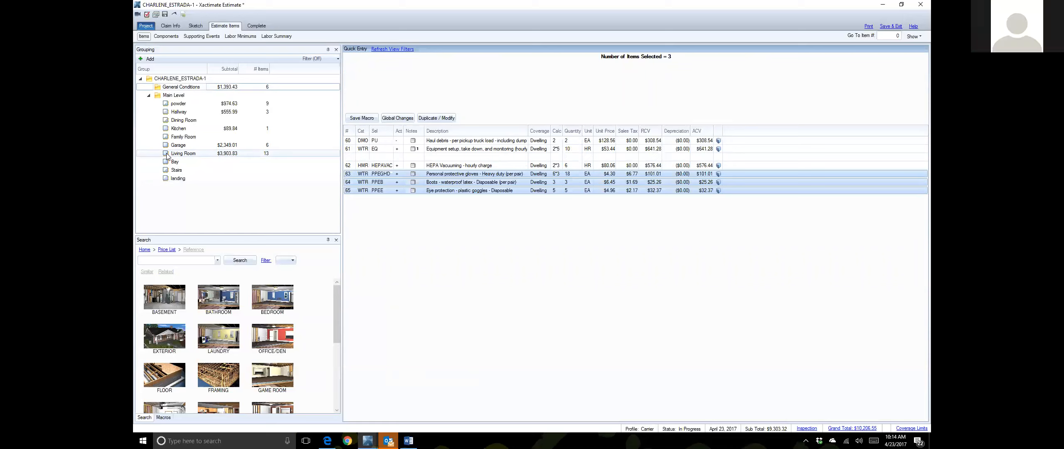
click(202, 153)
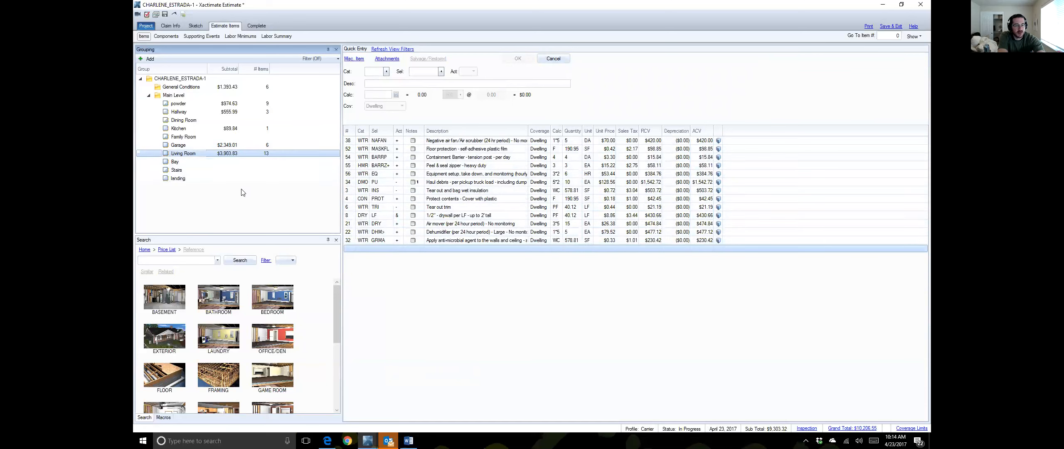
Step: Change the Peel & seal zipper line's category from HMR to WTR
click(349, 166)
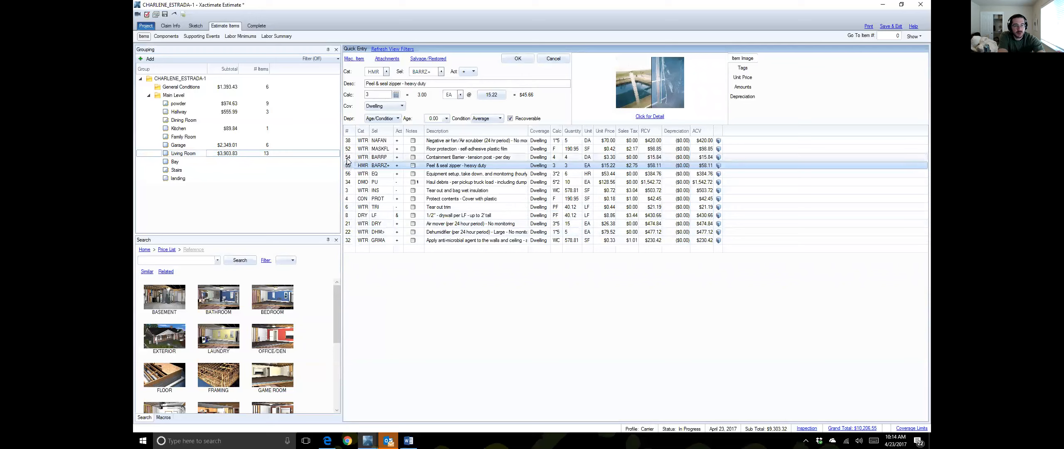
click(348, 167)
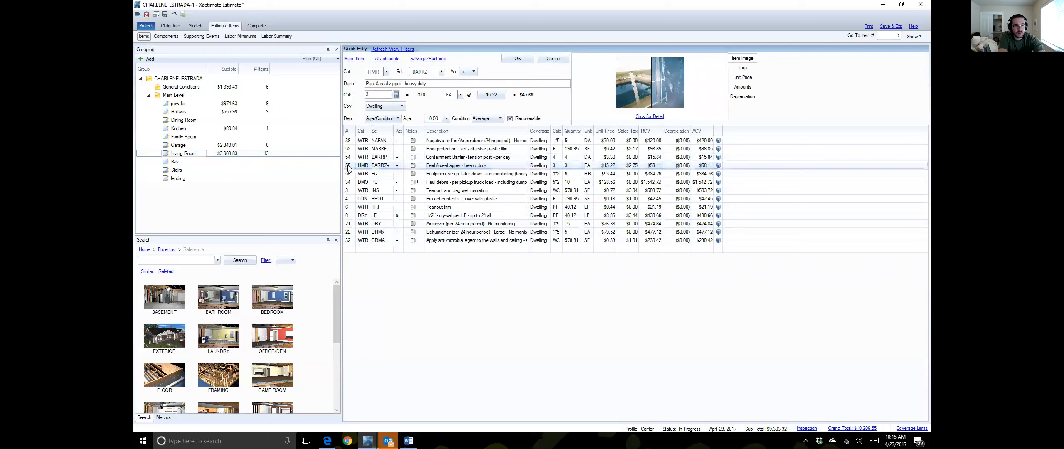
click(348, 167)
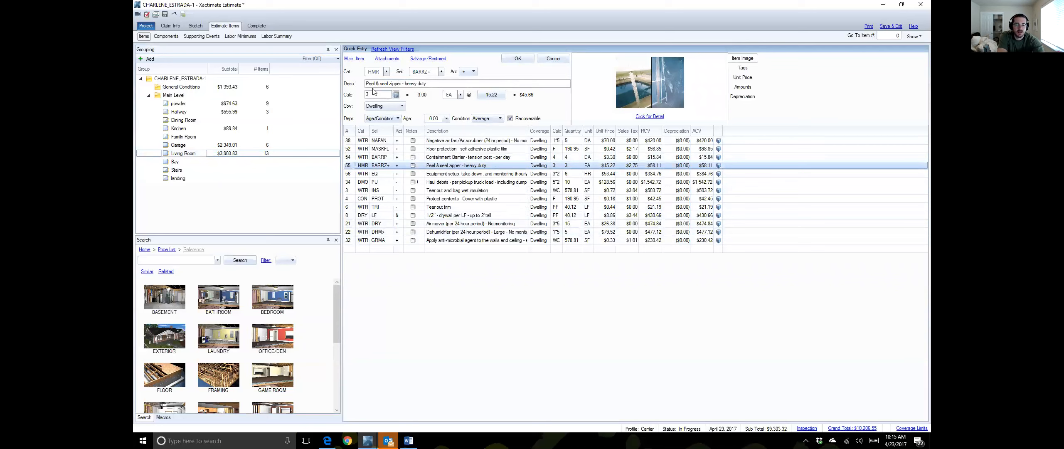
click(373, 72)
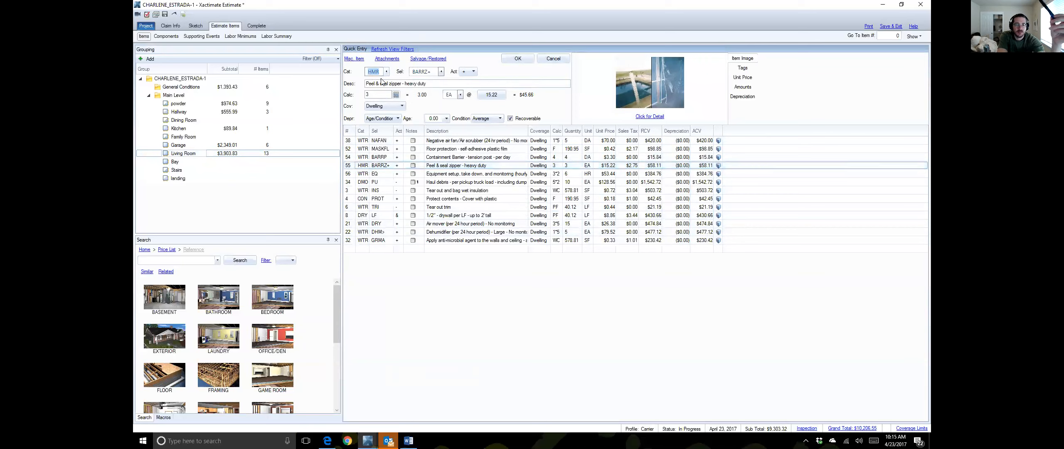
text(WTR)
key(Tab)
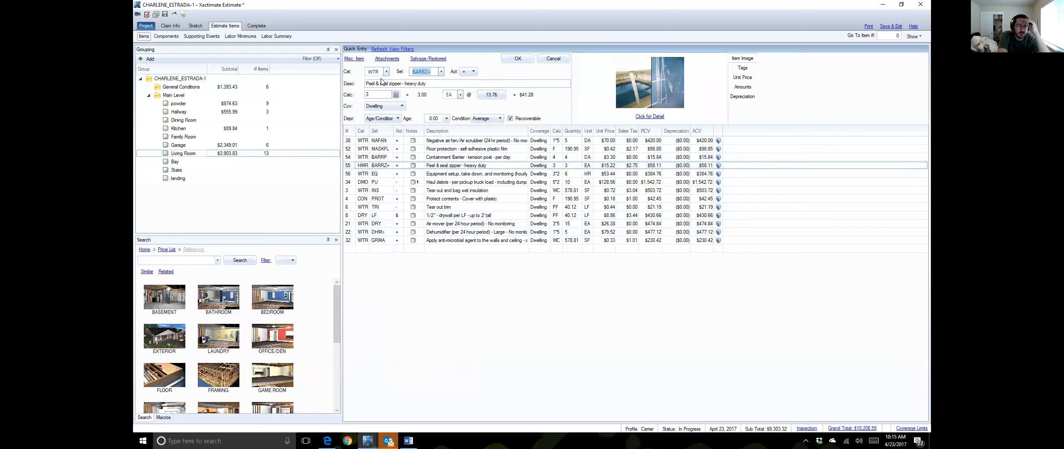
Step: Set its selector to BARRZ+ and quantity from 3 to 1, then commit the line
text(BARRZ)
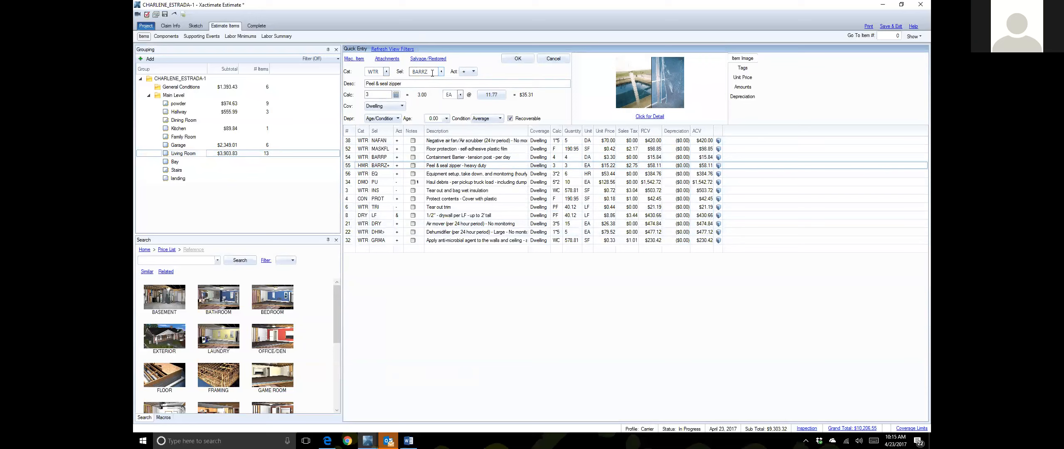
text(PLU)
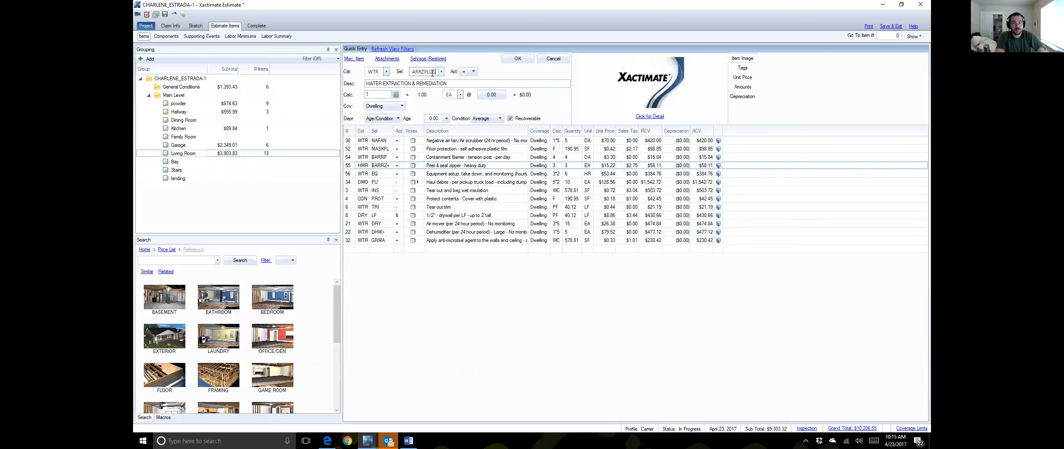
text(S)
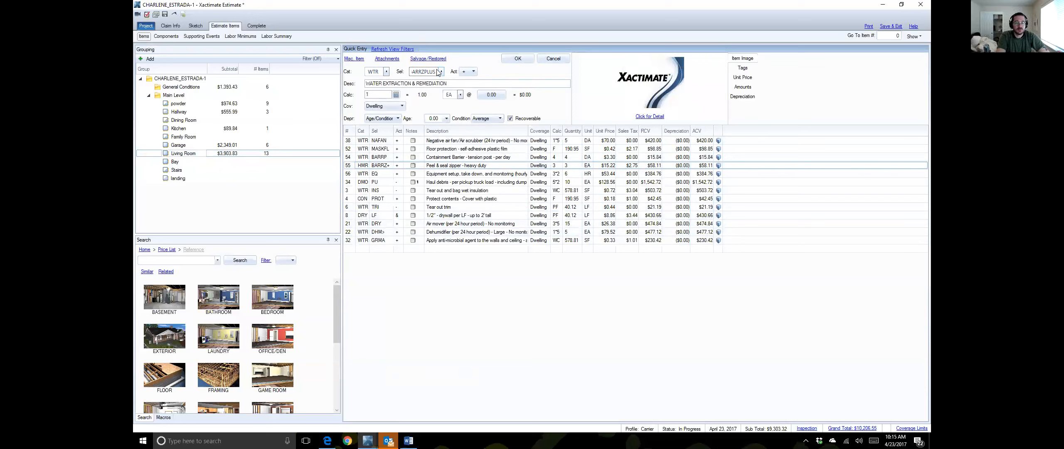
key(BackSpace)
key(BackSpace)
key(BackSpace)
key(BackSpace)
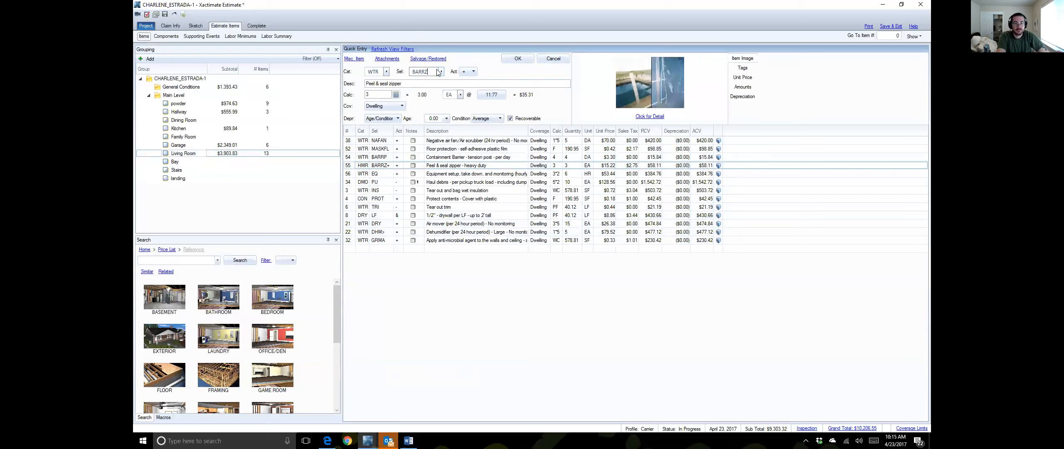
text(+)
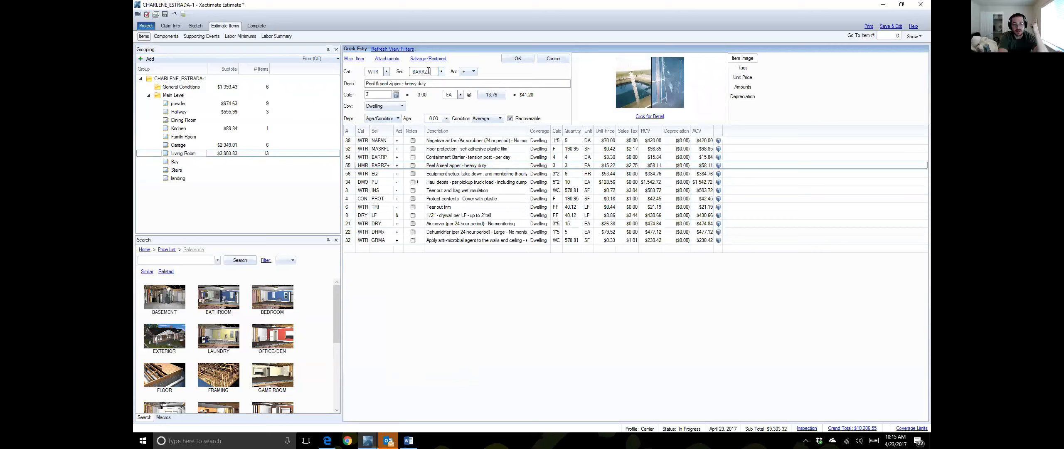
click(381, 93)
key(BackSpace)
text(1)
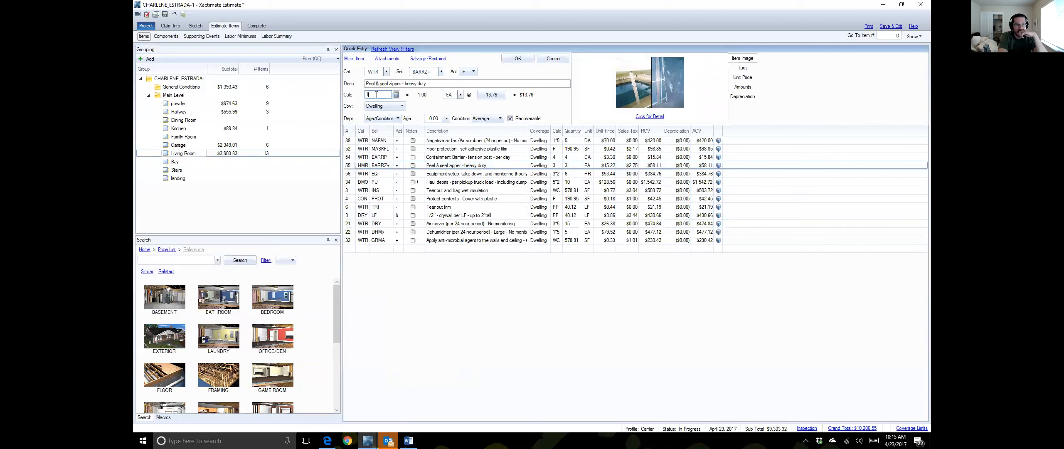
key(Return)
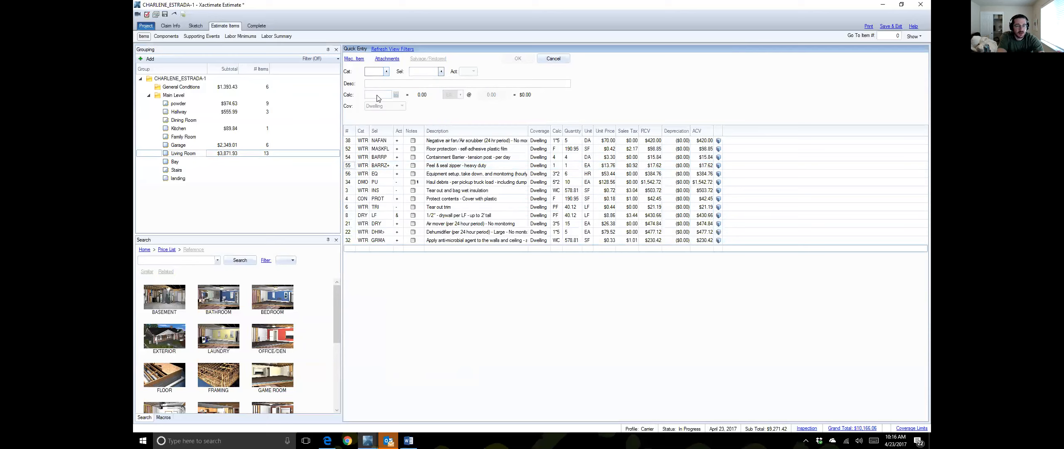
Step: Add a WTR BARR containment barrier/airlock/decon chamber line to the Living Room, quantity W/4
text(WTR)
key(Tab)
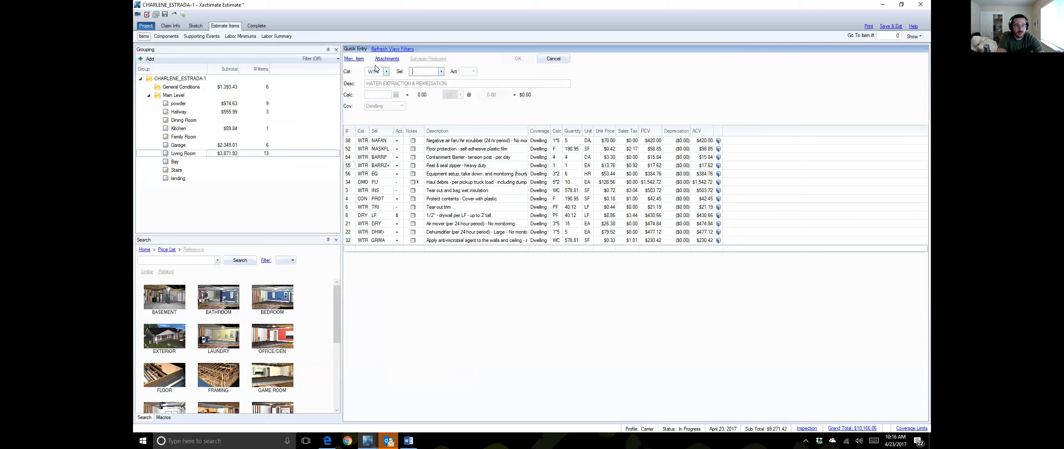
text(BARR)
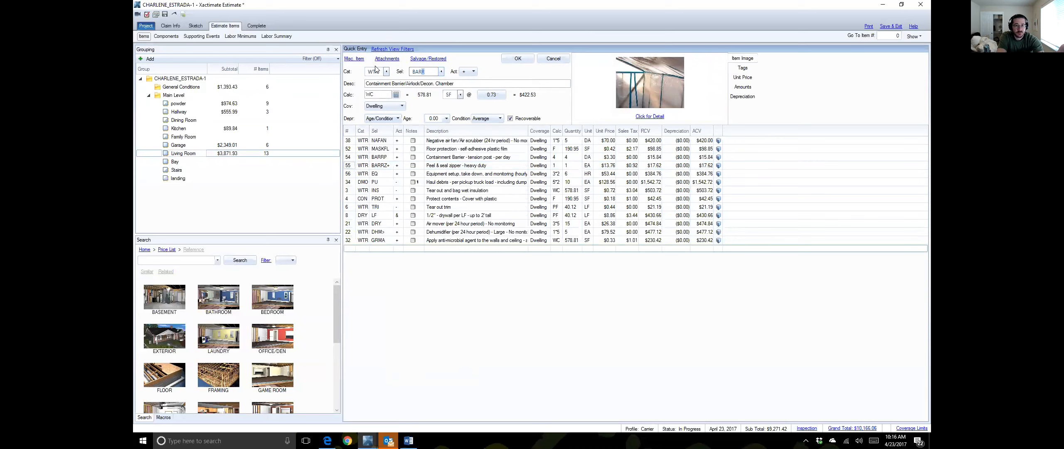
key(Tab)
text(W)
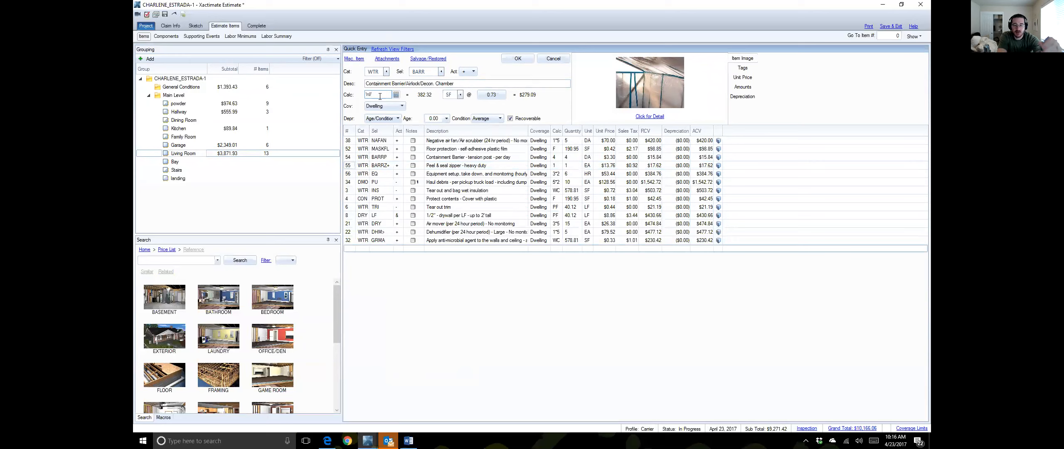
text(4)
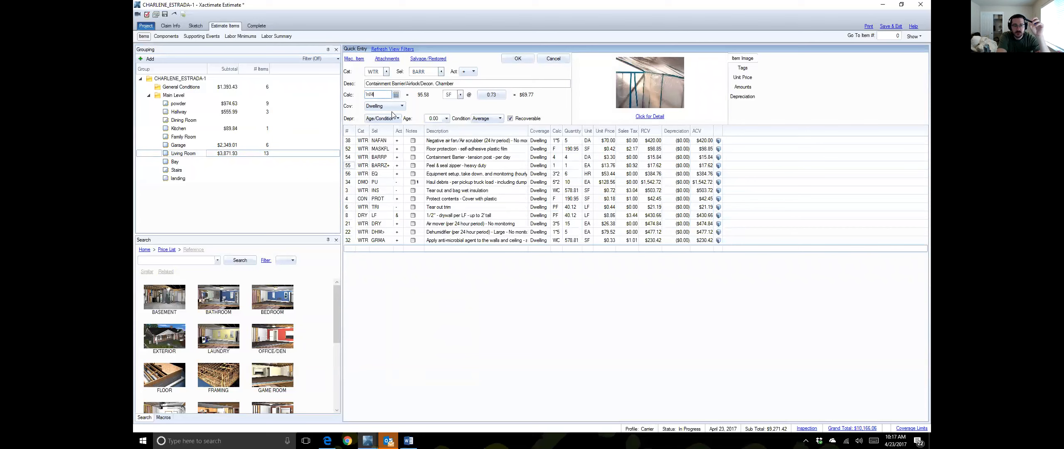
key(Return)
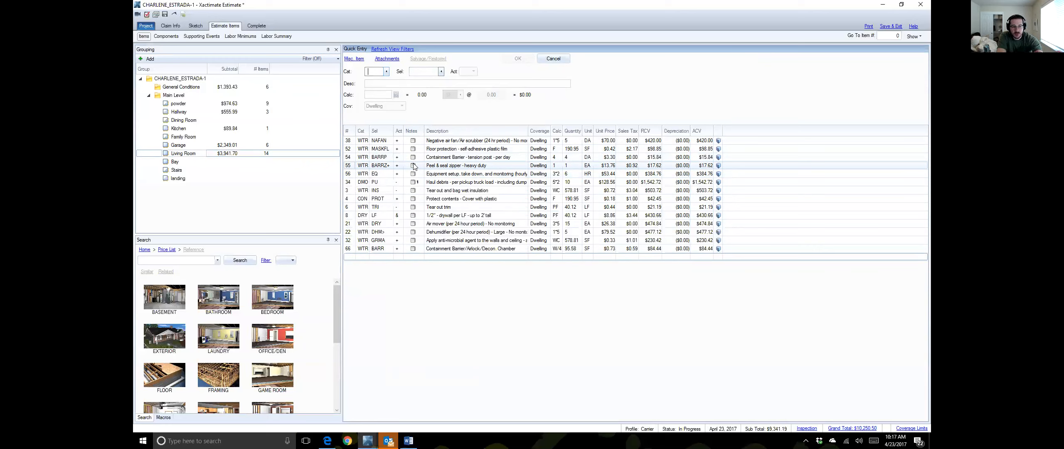
Step: Set the 1/2" drywall per LF line's action to "-" Remove
click(397, 217)
click(408, 217)
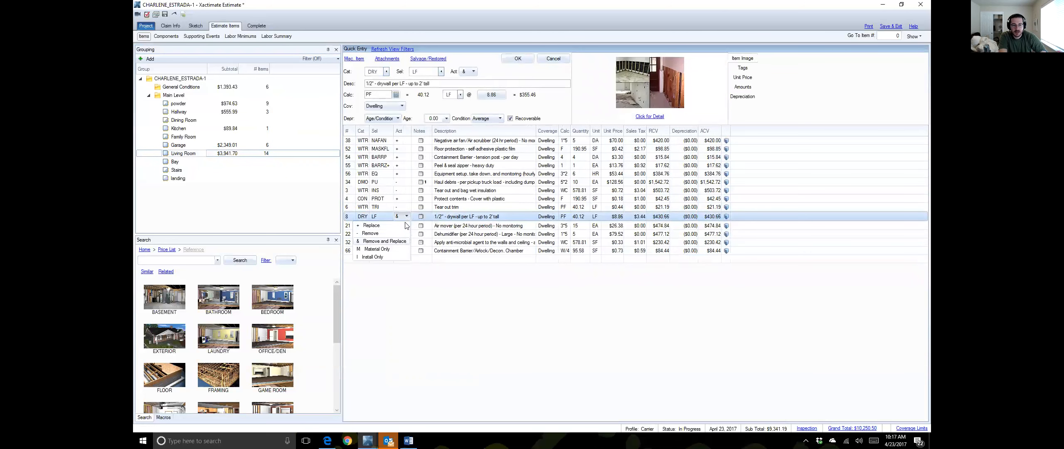
click(373, 234)
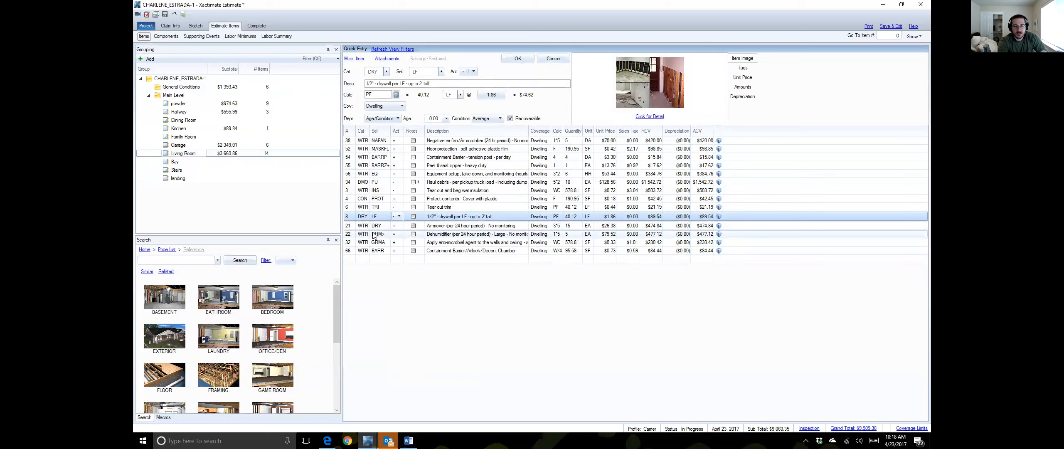
key(Escape)
click(541, 224)
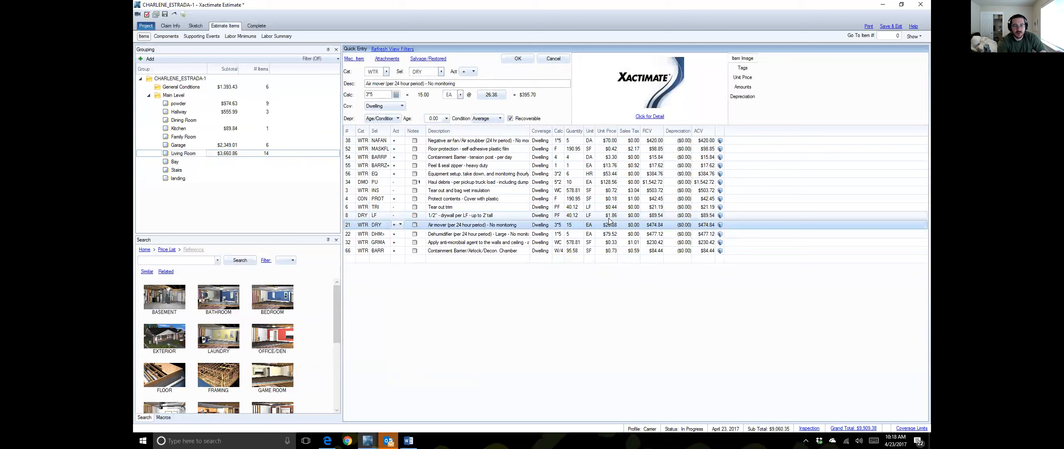
Step: Change the drywall line's action to "+" Replace, priced $7.00 per LF
click(395, 216)
click(400, 216)
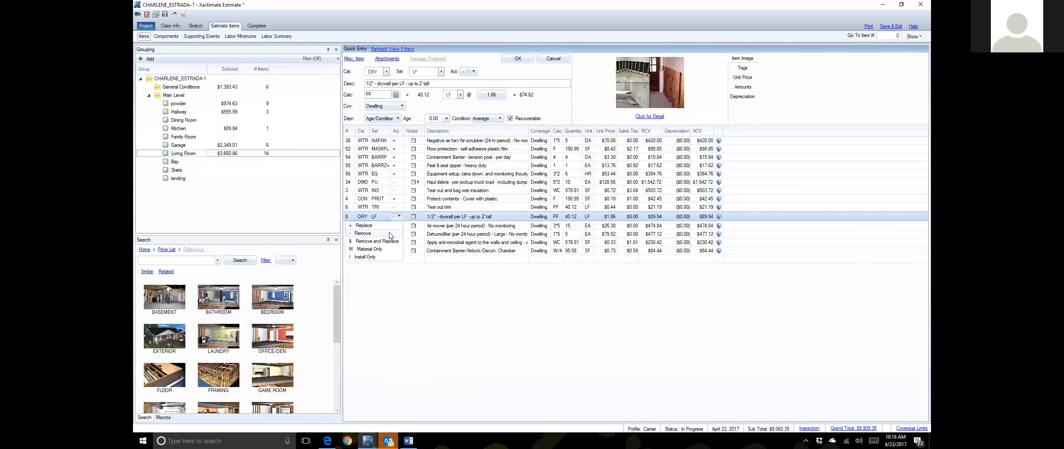
click(393, 226)
click(403, 225)
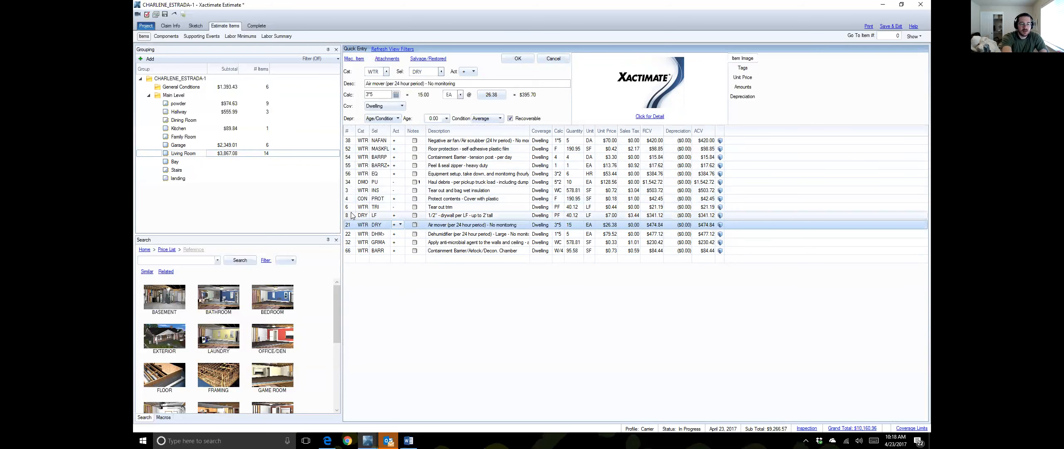
Step: Recode line 8 to WTR DRYWLF wet drywall tear-out and bag, quantity PF (40.12 LF)
click(376, 215)
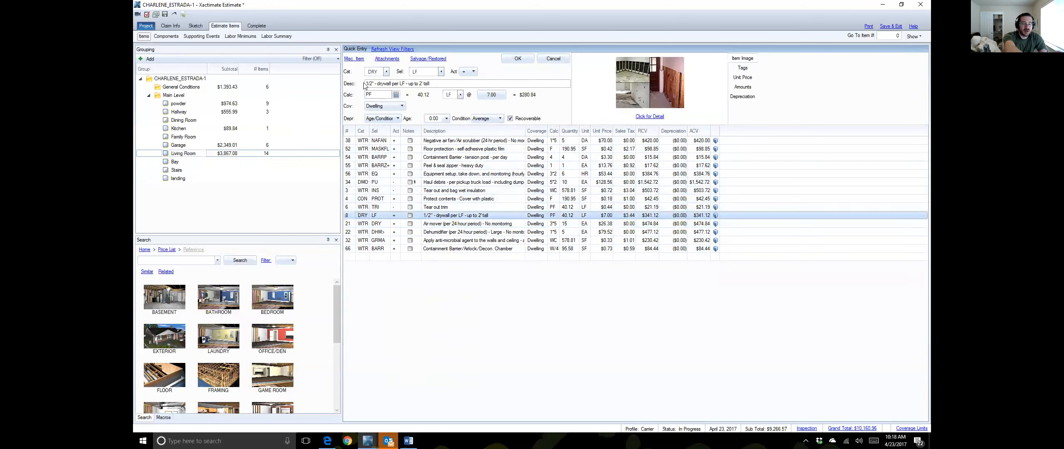
click(381, 70)
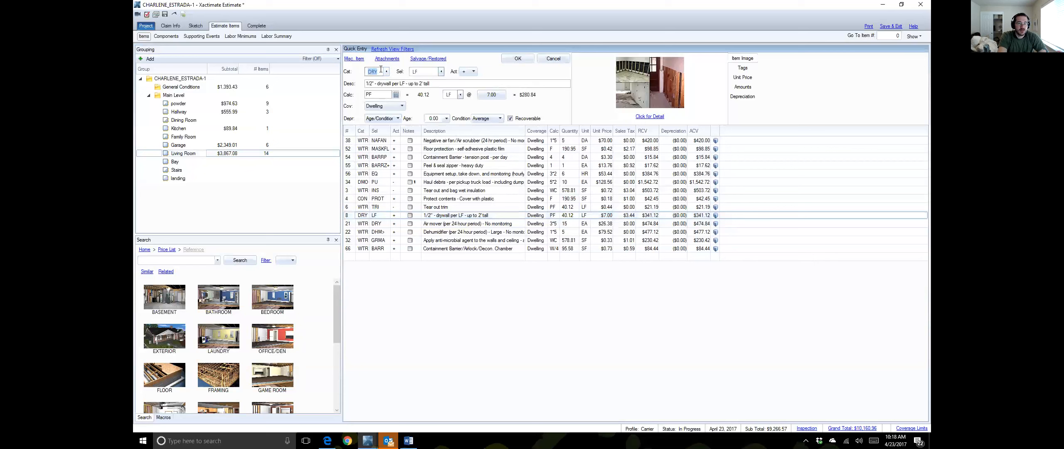
text(WTR)
key(Tab)
text(DR)
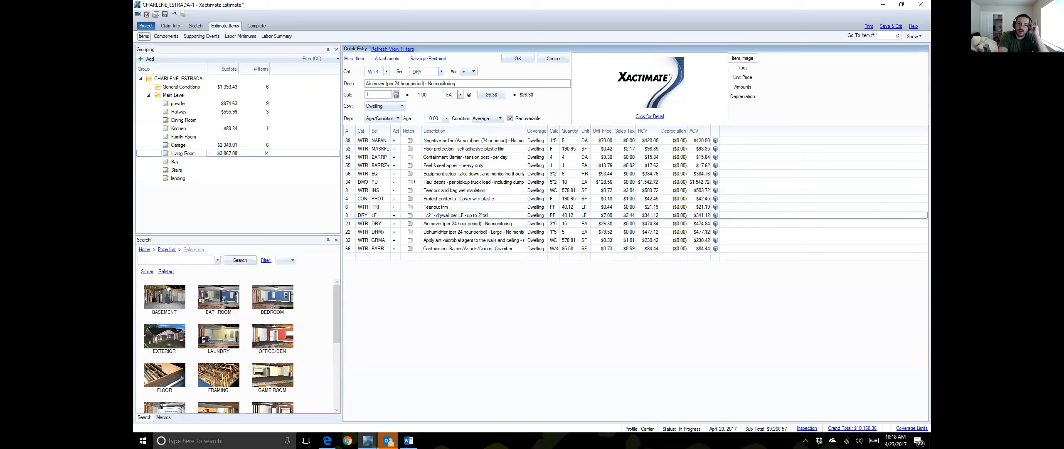
text(YWLF)
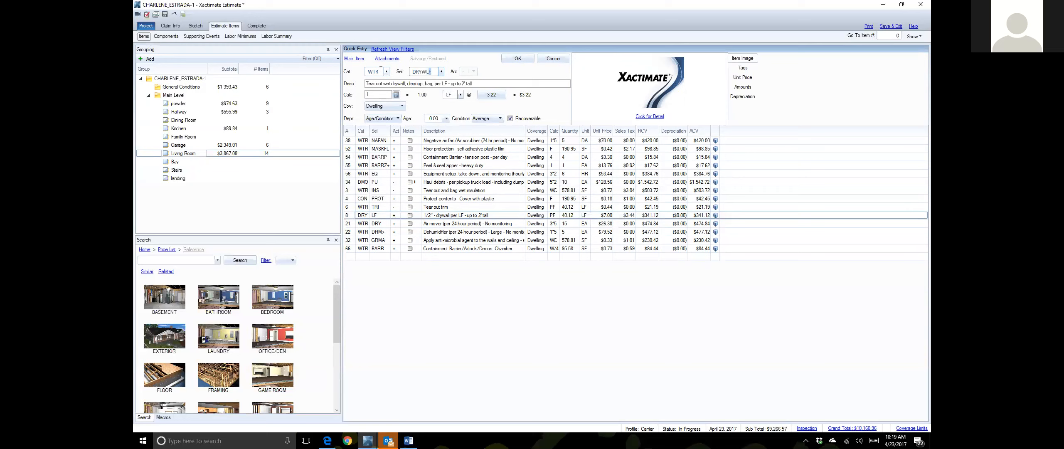
key(Tab)
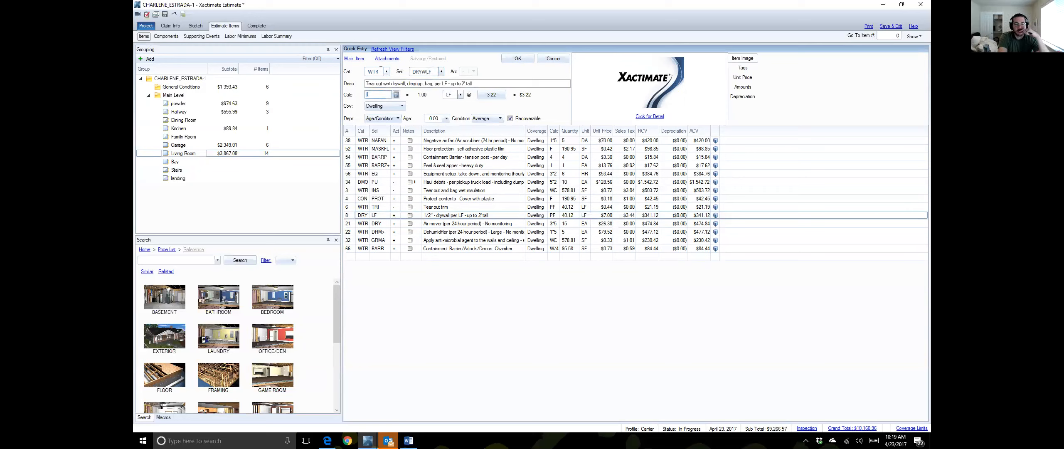
text(PF)
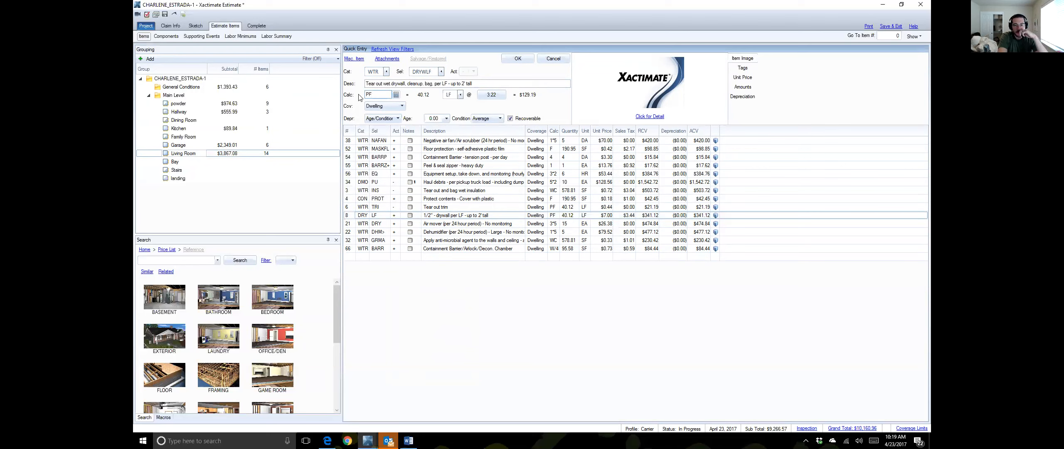
key(Return)
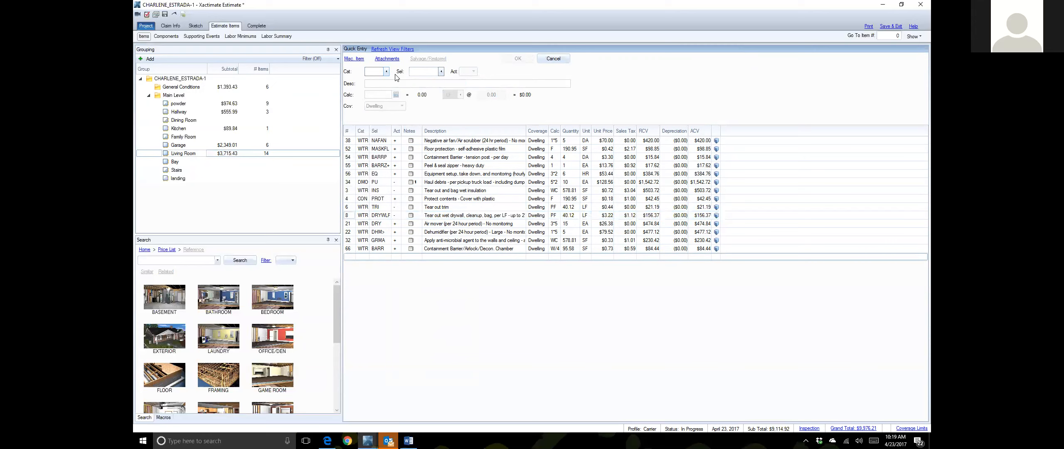
Step: Add a WTR INS wet-insulation tear-out line with quantity PF*2 (80.24 SF), accepting the duplicate warning
text(WTR)
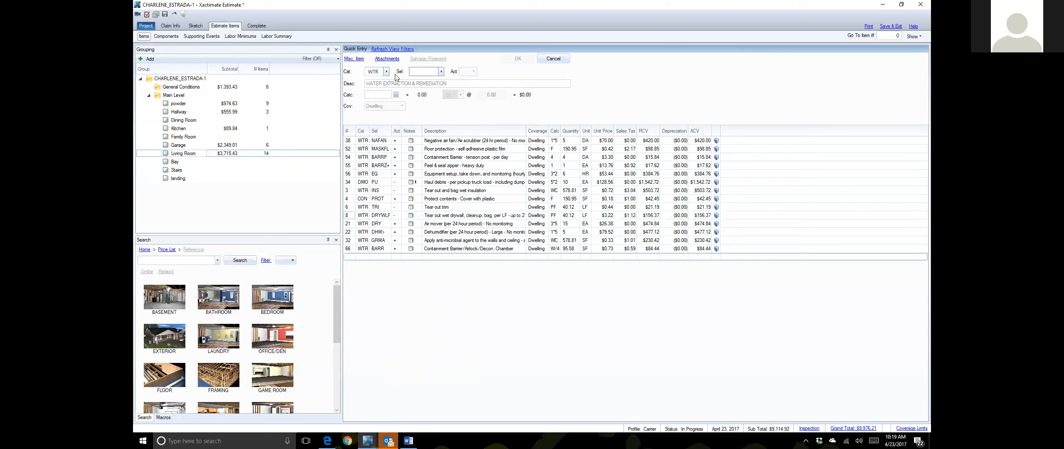
text(INS)
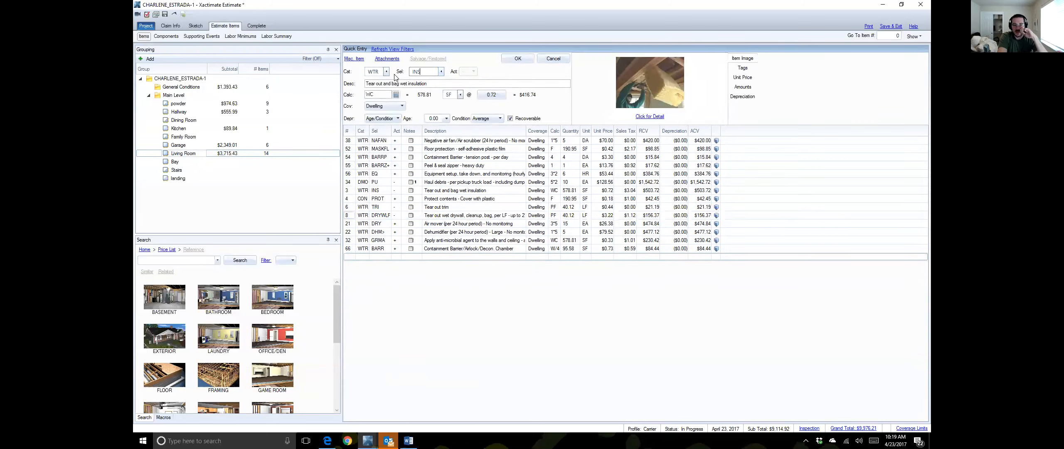
key(Tab)
text(PF)
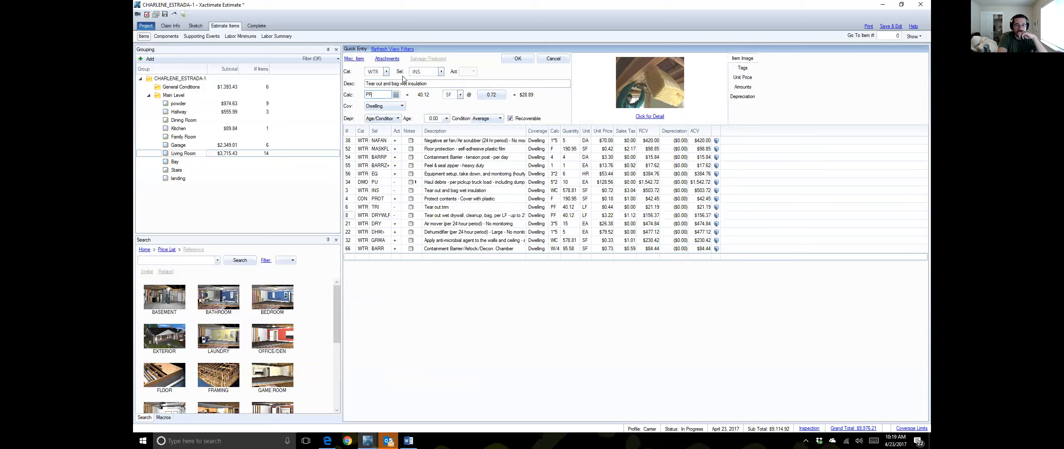
text(*2)
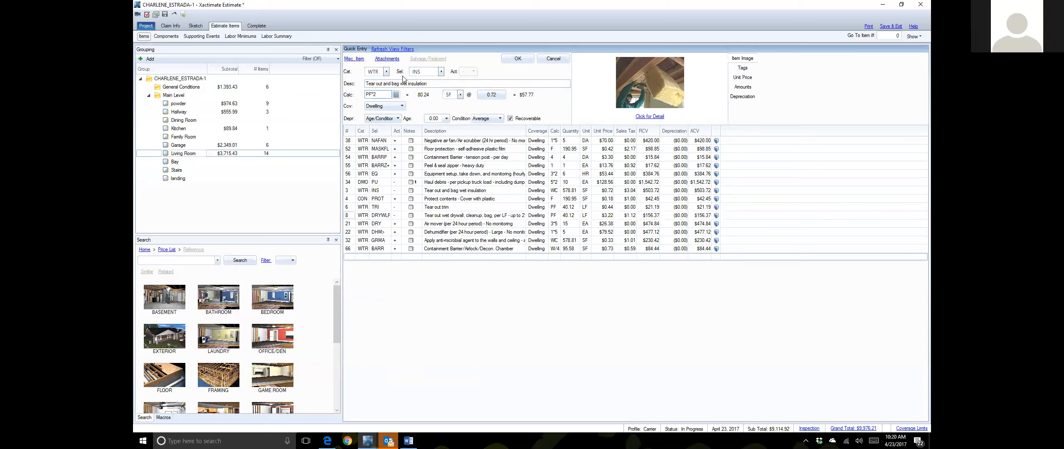
key(Return)
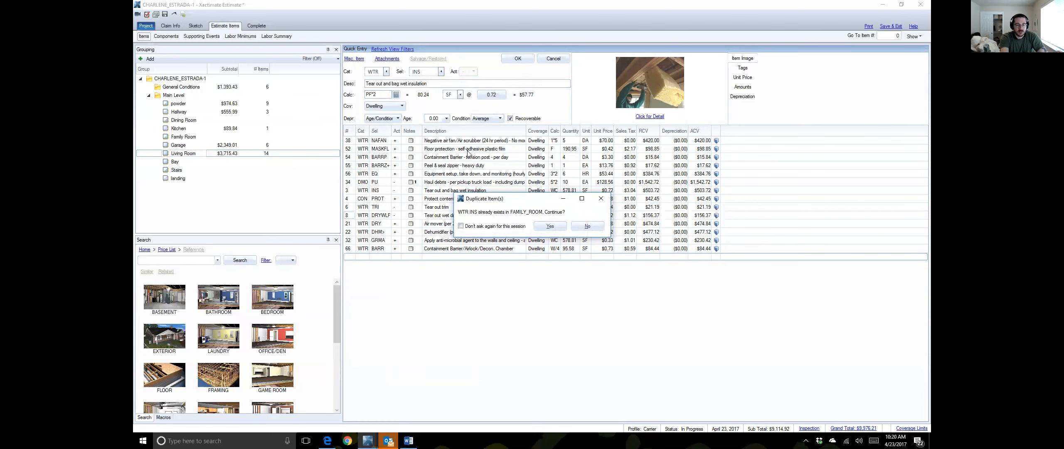
click(551, 227)
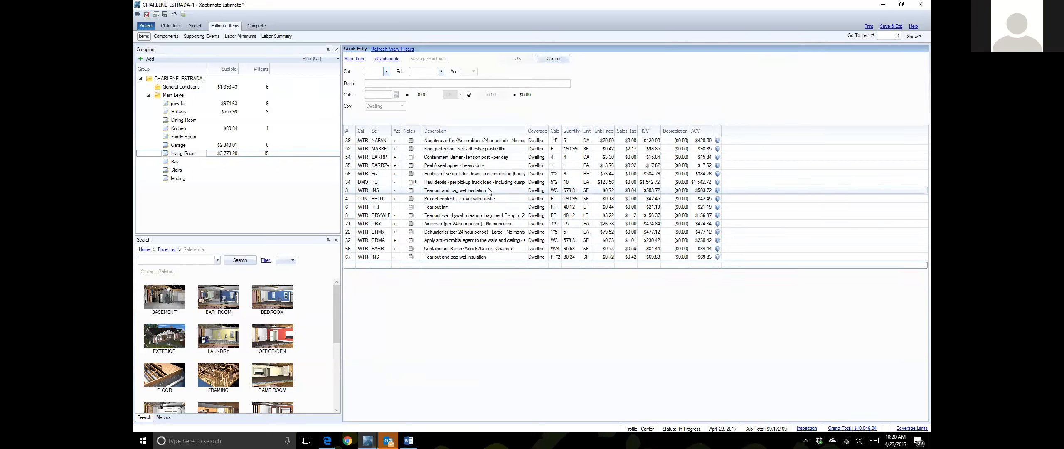
Step: Delete duplicate wet-insulation line 3 and recode Protect contents from CON to WTR
right_click(351, 192)
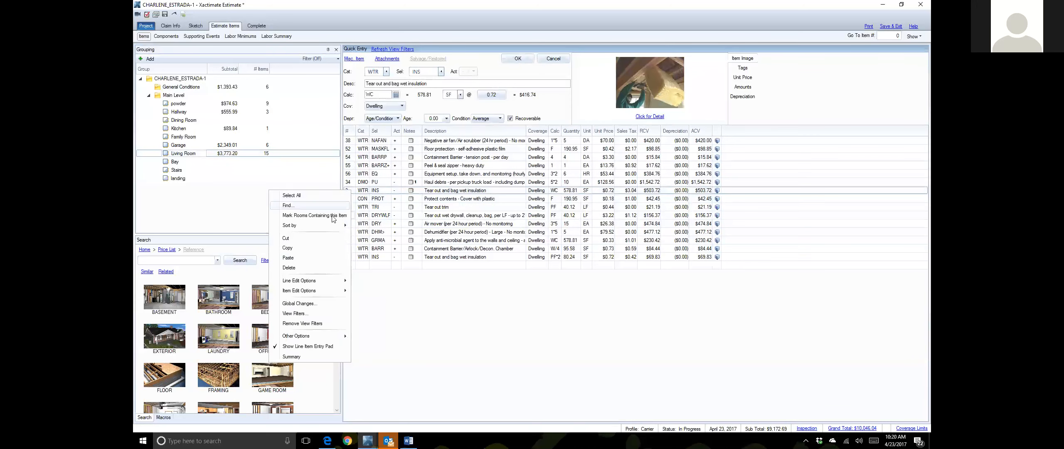
click(316, 270)
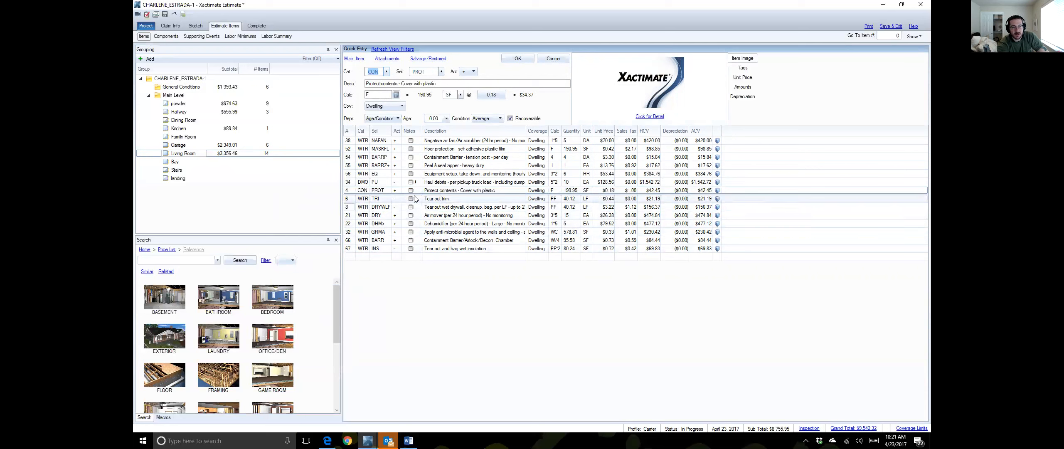
click(351, 192)
click(379, 74)
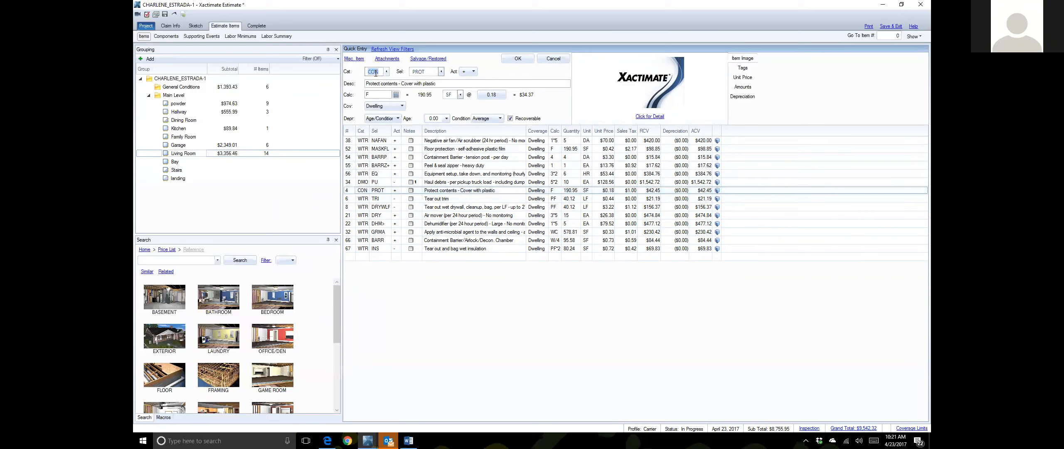
text(WTR)
key(Tab)
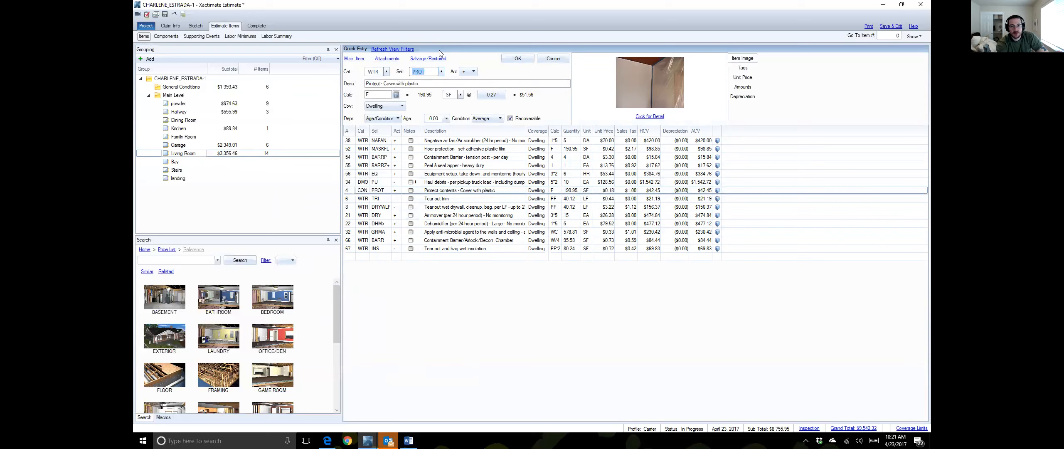
click(528, 61)
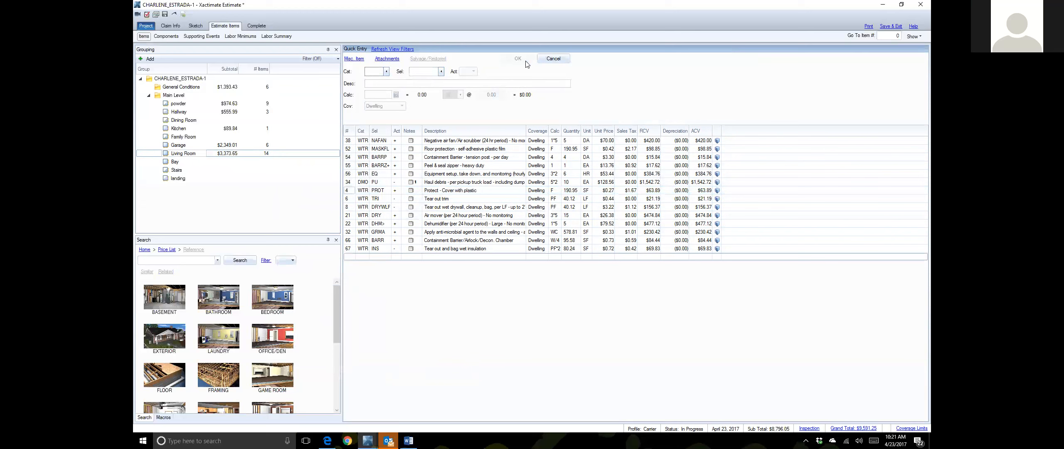
Step: Delete line 34, the DMO PU haul debris pickup truck load
click(351, 184)
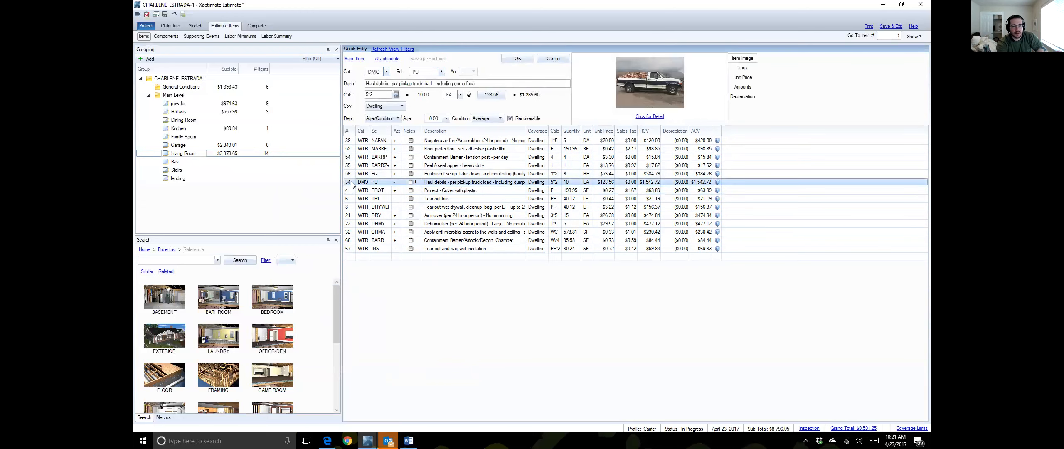
right_click(351, 185)
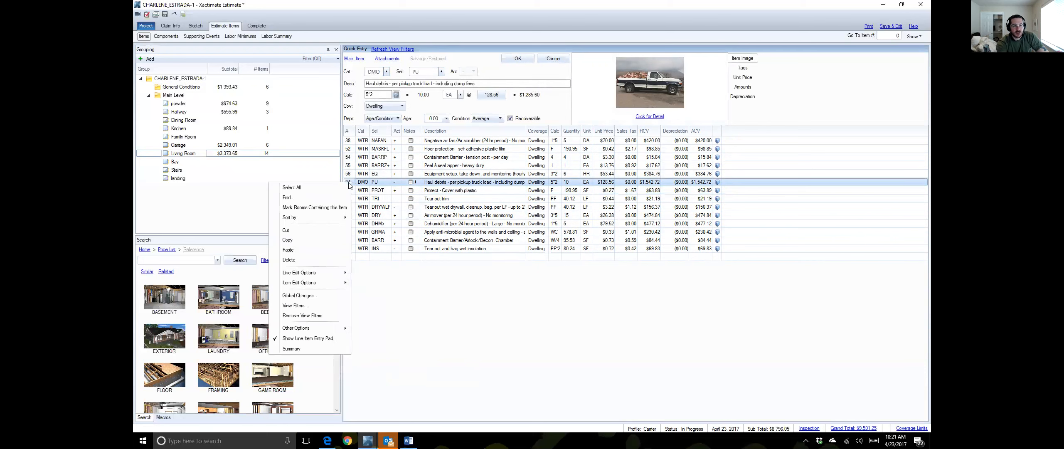
click(310, 259)
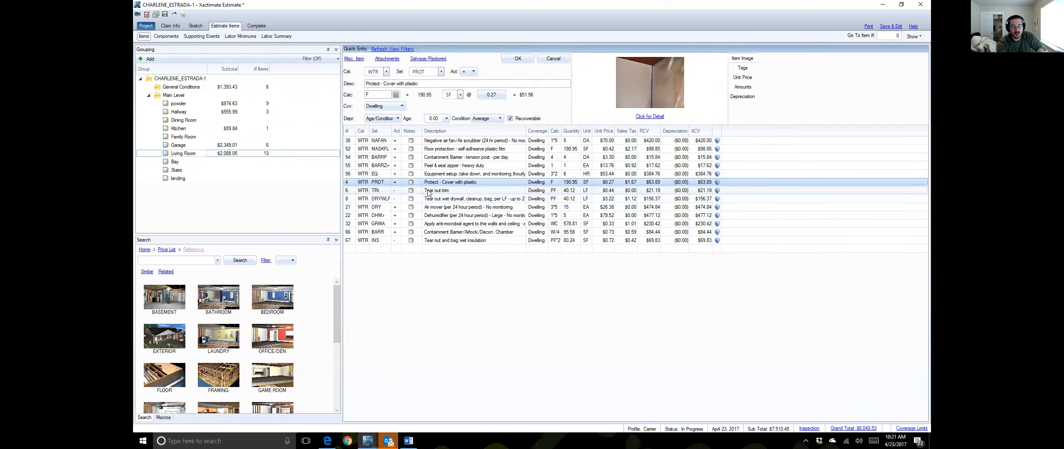
Step: Enter BASE as line 6's selector and bring up the Selectors for WTR list
click(354, 192)
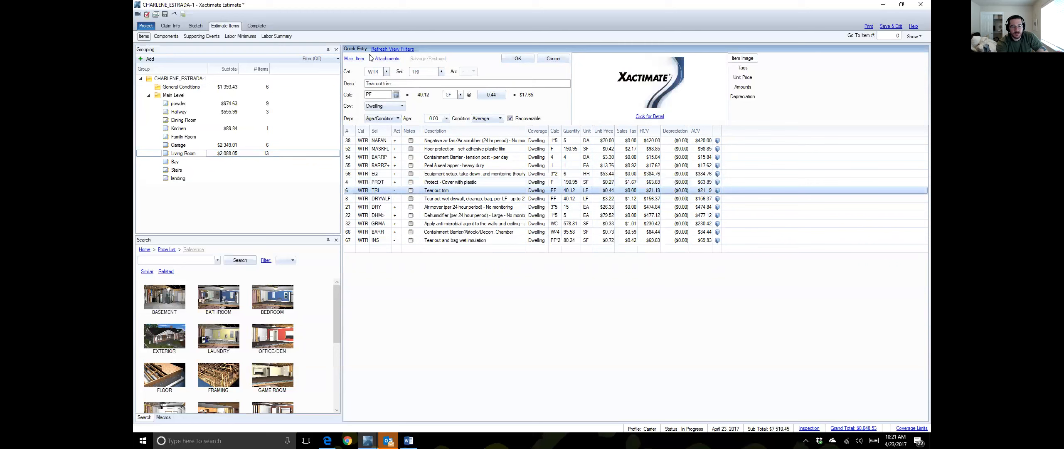
text(BASE)
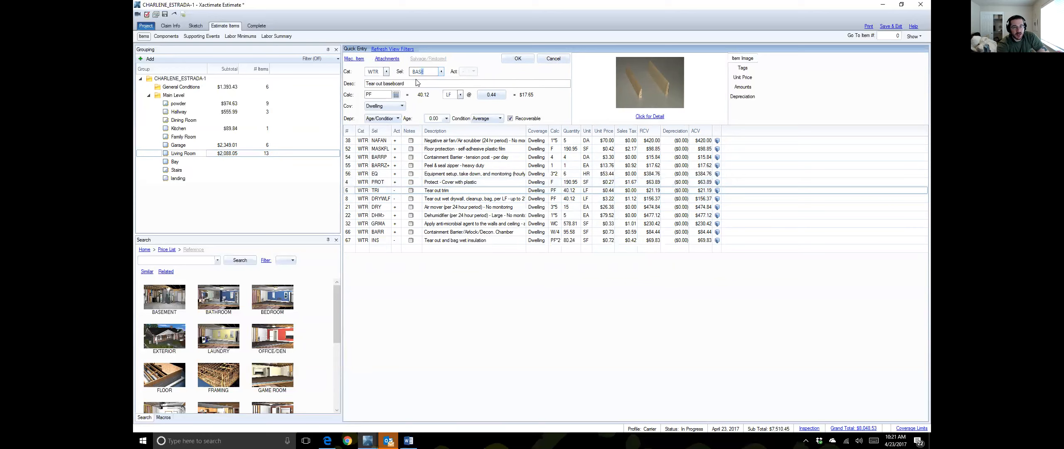
click(441, 72)
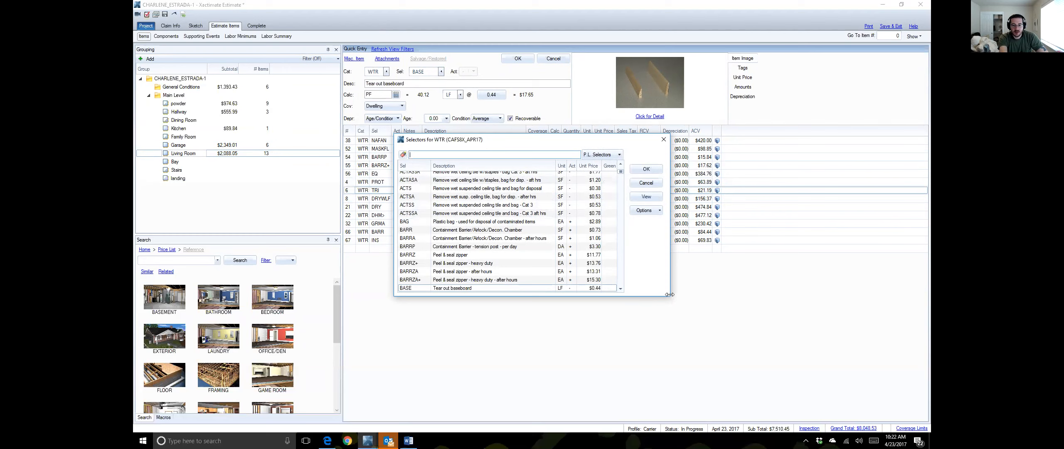
Step: Enlarge the Selectors for WTR window, review the BASE options, and keep BASE Tear out baseboard
drag(670, 295, 917, 295)
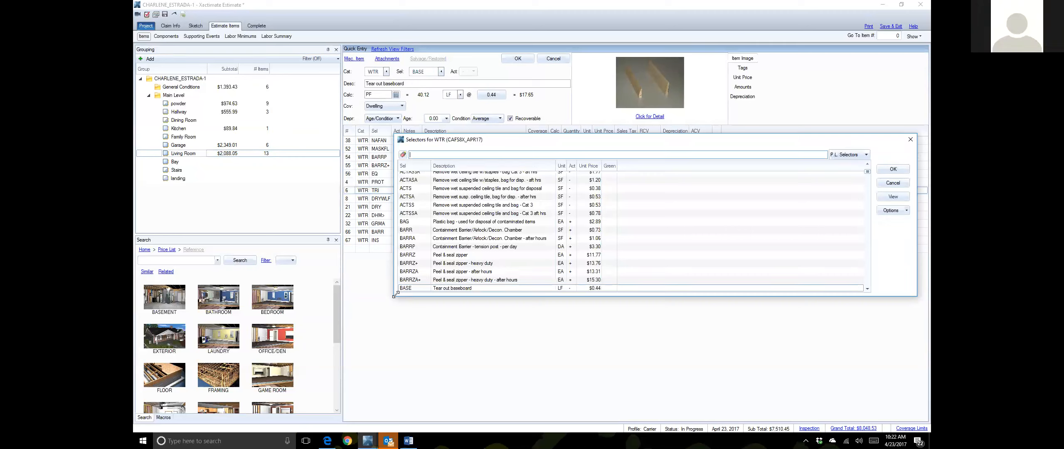
drag(394, 294, 259, 403)
scroll(506, 227, down, 3)
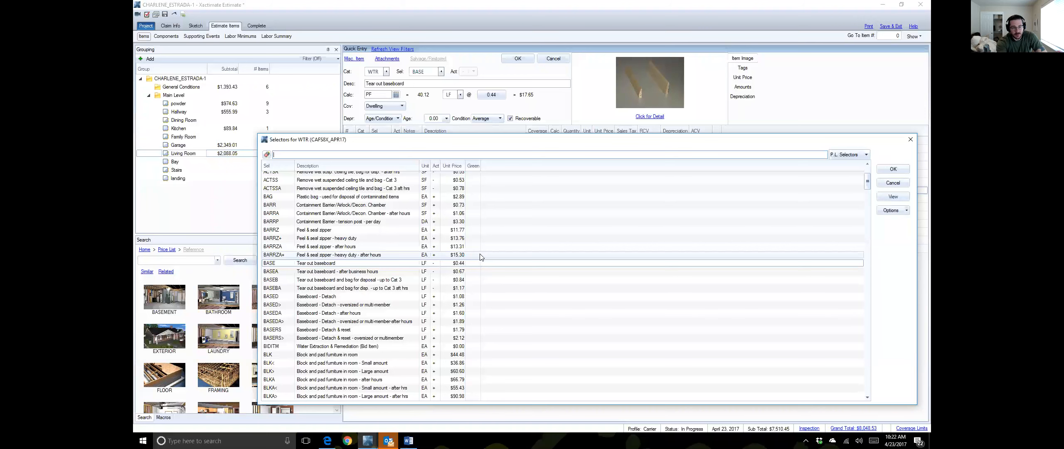
scroll(407, 254, up, 3)
scroll(407, 254, down, 3)
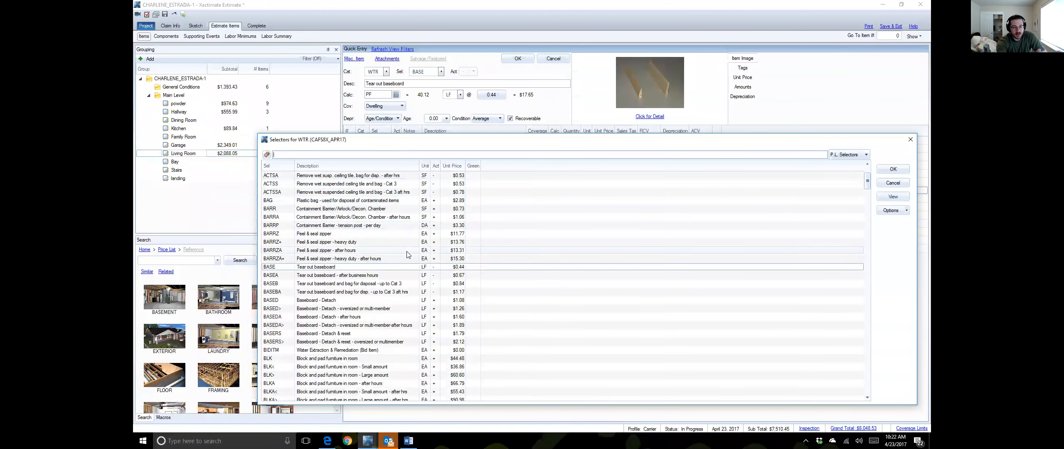
scroll(407, 254, down, 1)
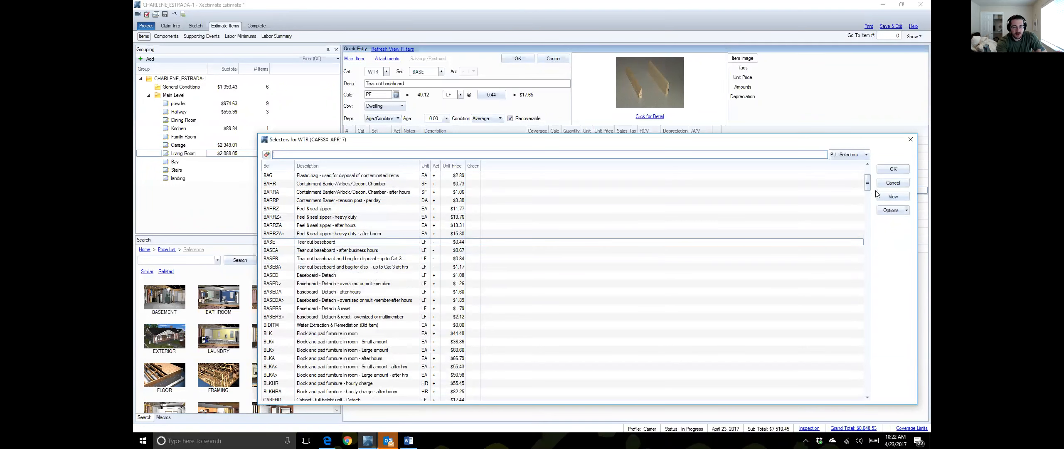
click(892, 172)
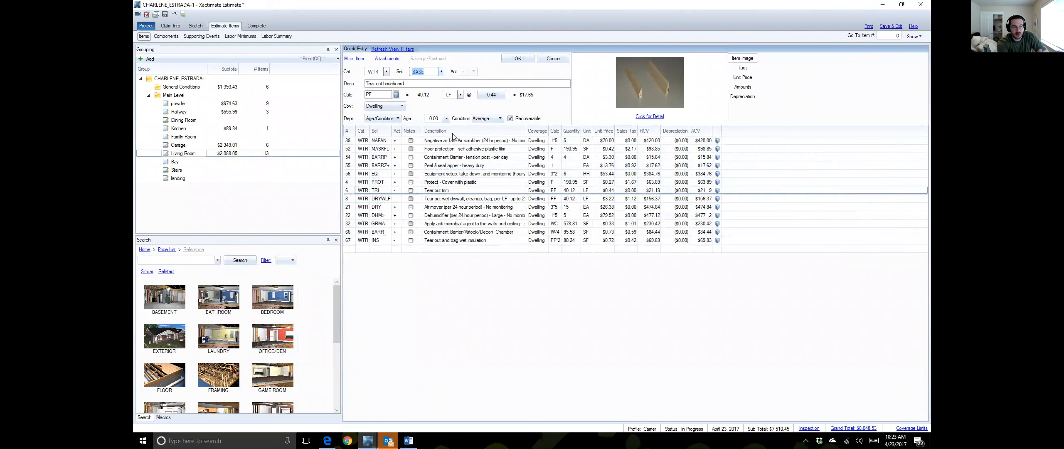
Step: Search the price list for "remove pad"
click(144, 418)
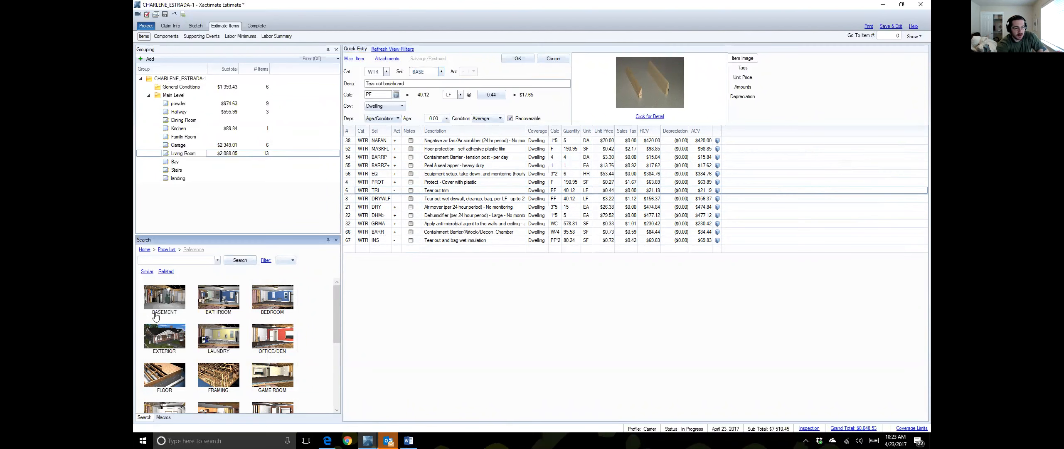
click(167, 260)
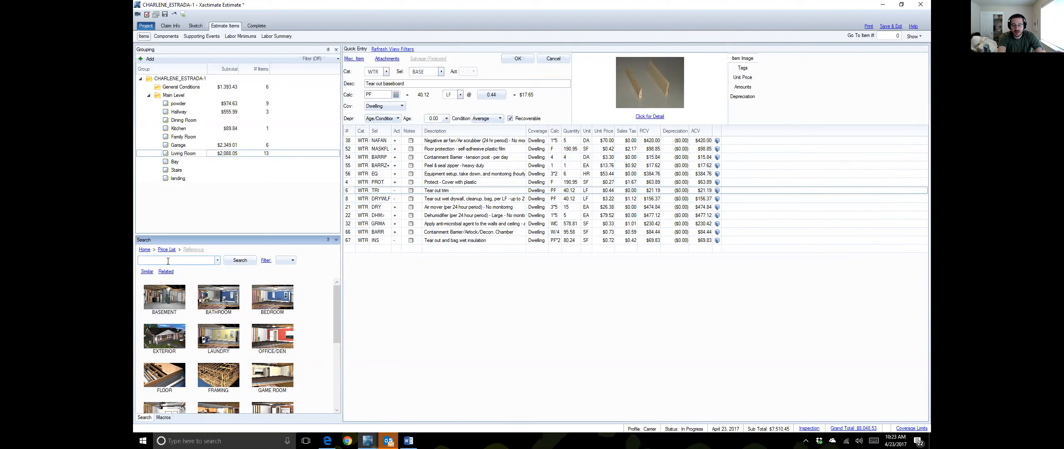
text(remove pad)
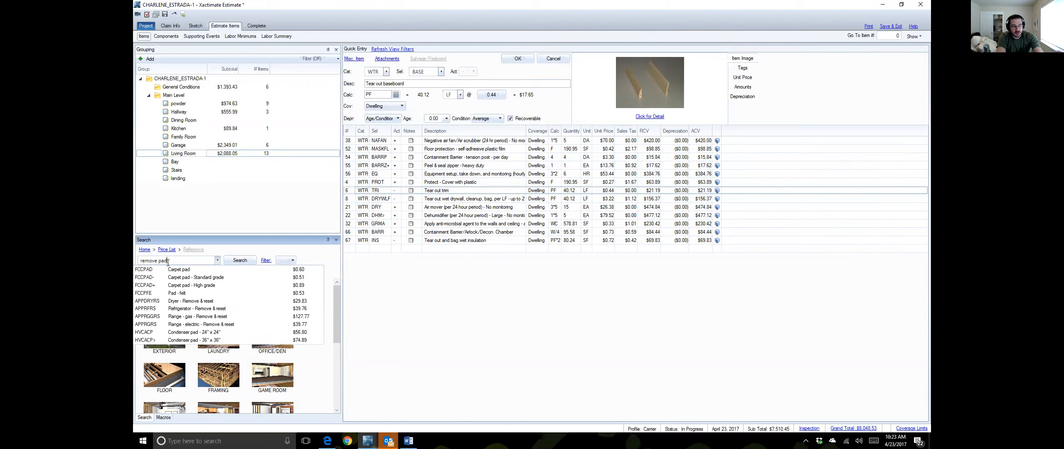
click(240, 261)
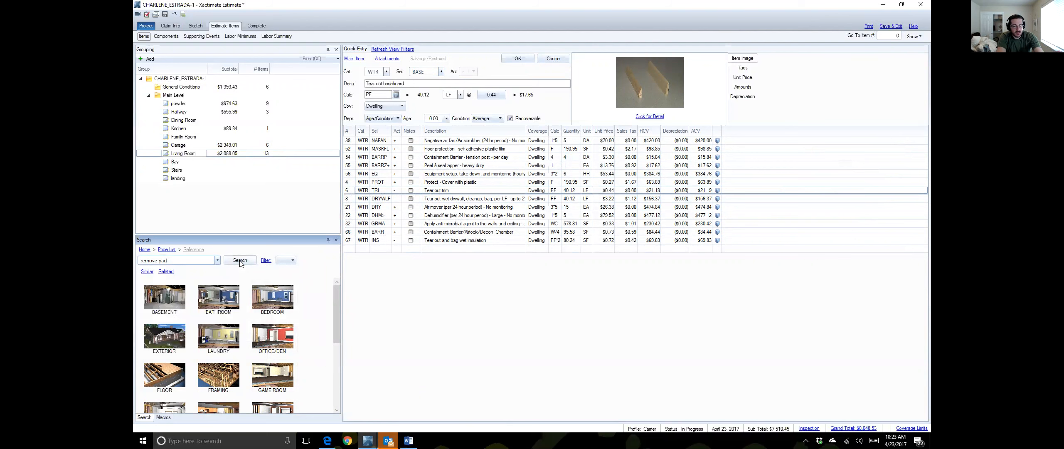
click(240, 261)
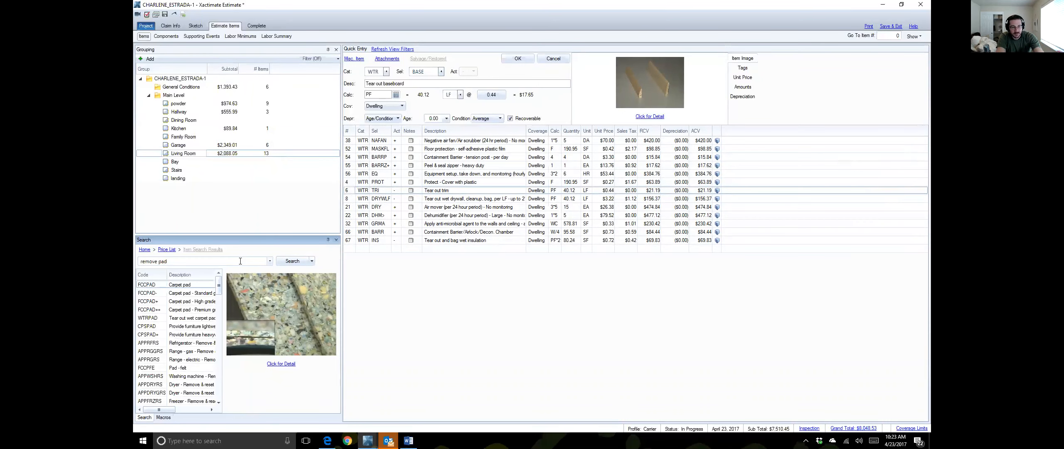
Step: Sort the remove pad results by code and browse down to the carpet pad items
scroll(183, 322, down, 1)
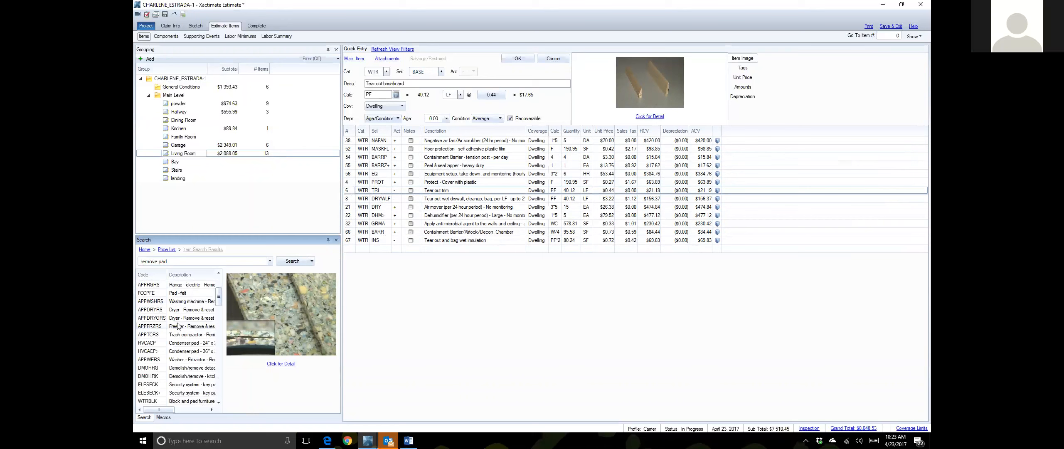
scroll(182, 325, up, 1)
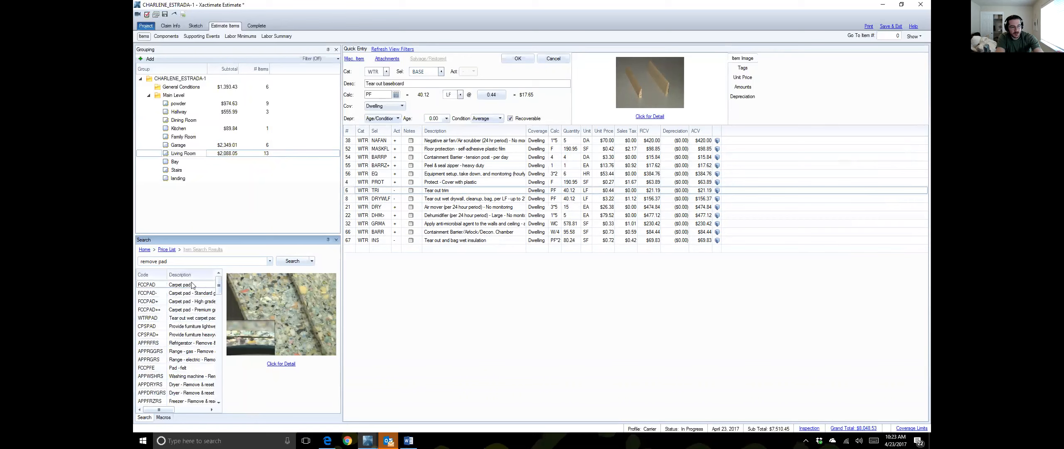
click(148, 275)
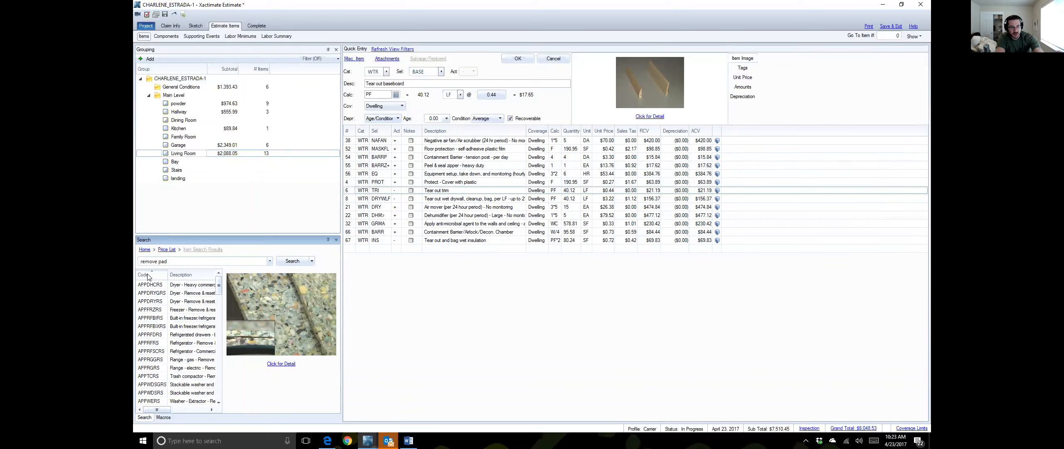
scroll(152, 345, down, 10)
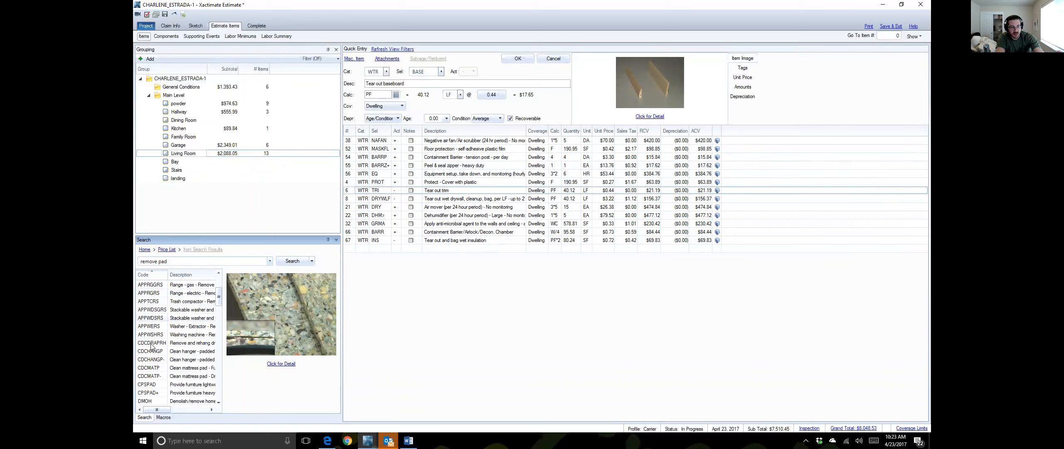
scroll(152, 345, down, 10)
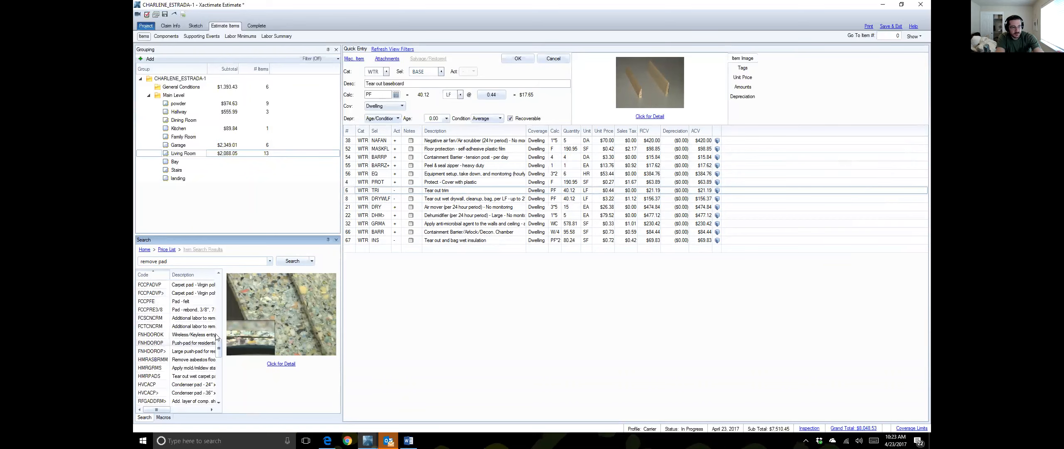
drag(221, 353, 218, 374)
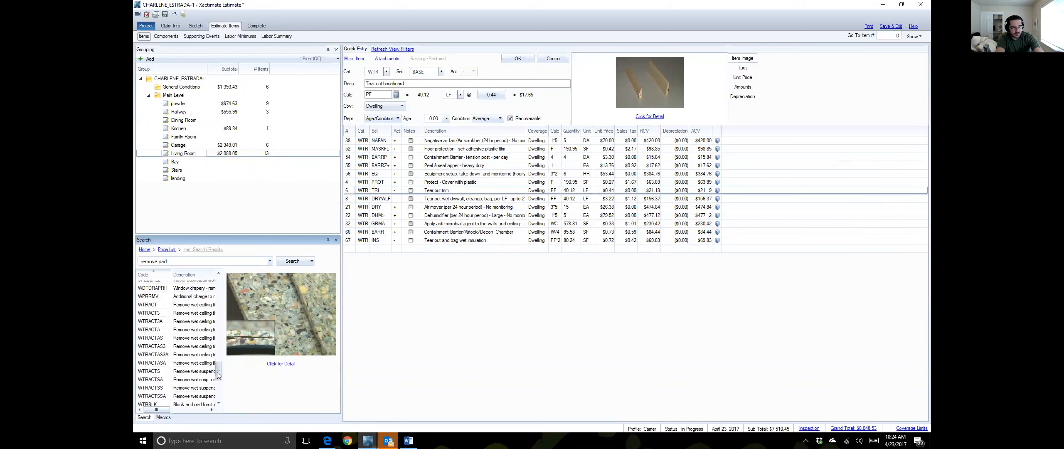
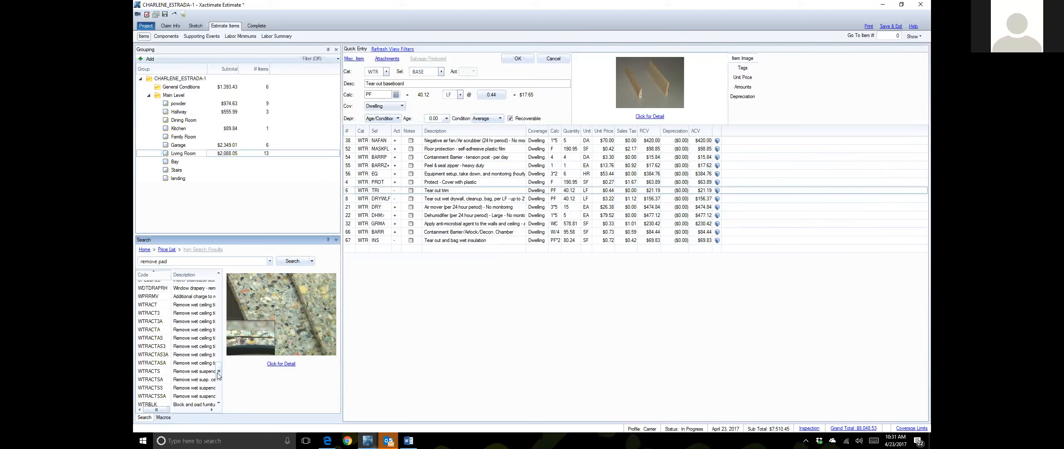
Step: Close the estimate and start a Data Transfer of type XactAnalysis, sending data
click(892, 26)
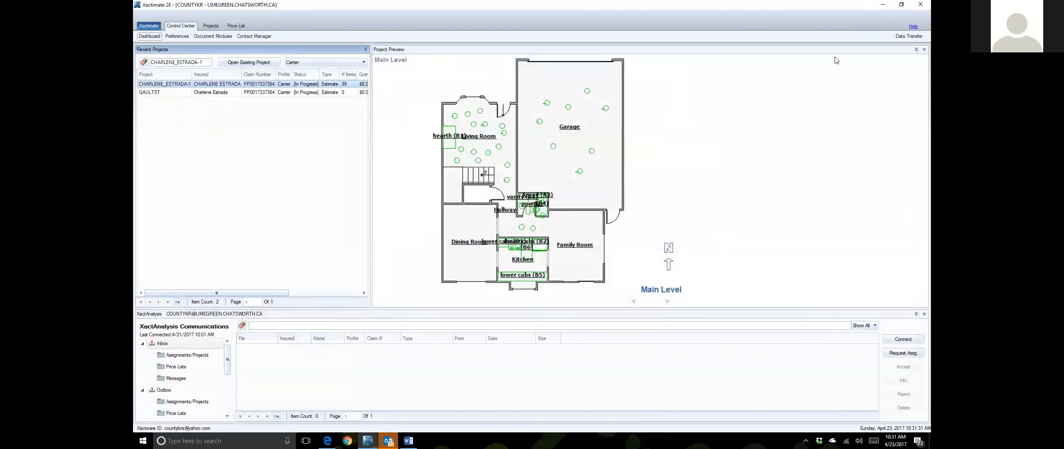
click(910, 37)
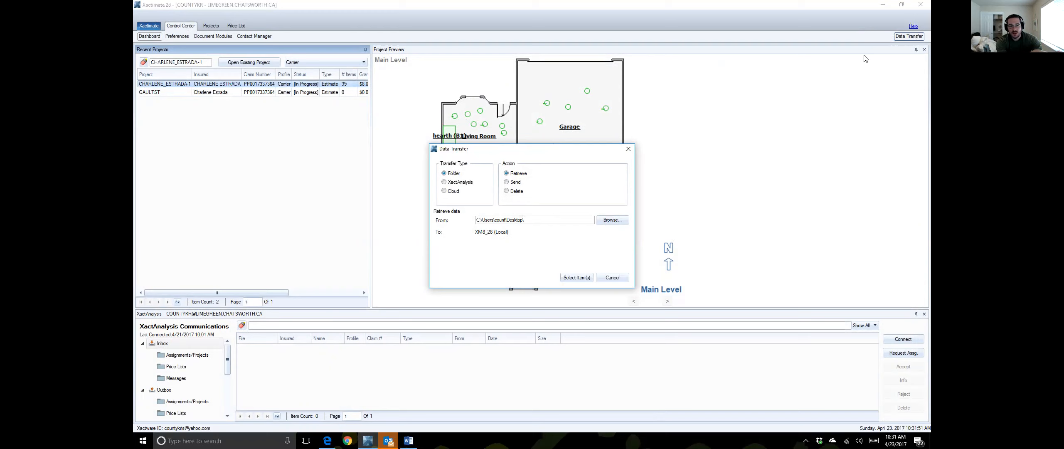
click(444, 182)
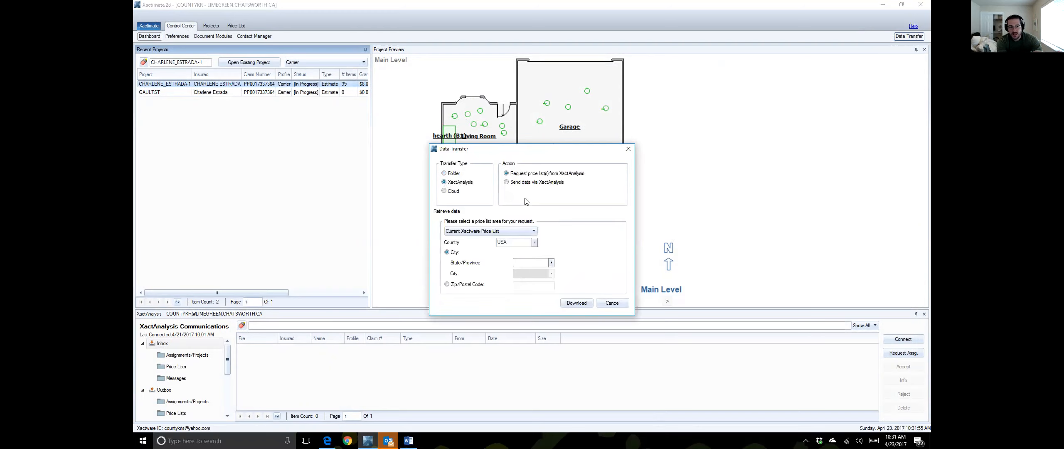
click(507, 182)
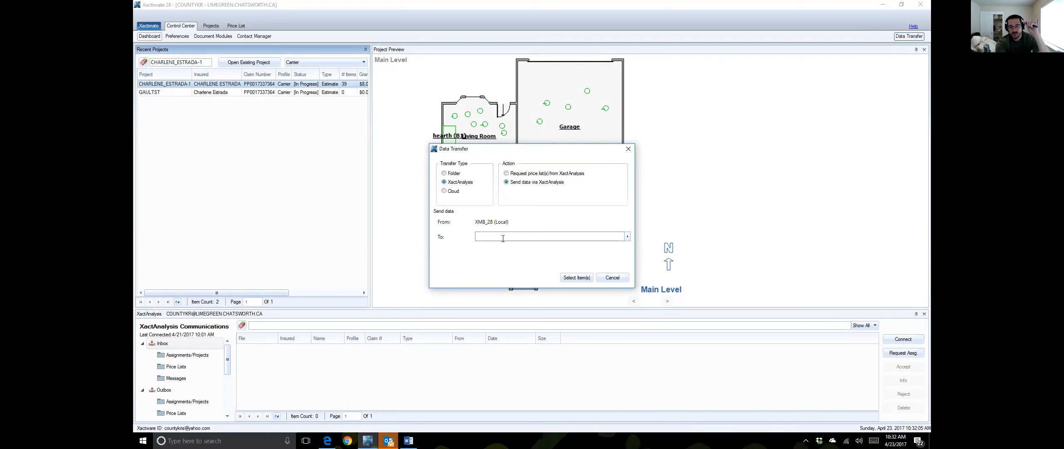
Step: Add a new claim rep recipient, entering and correcting the rep's name, e-mail and XactNet address
click(628, 237)
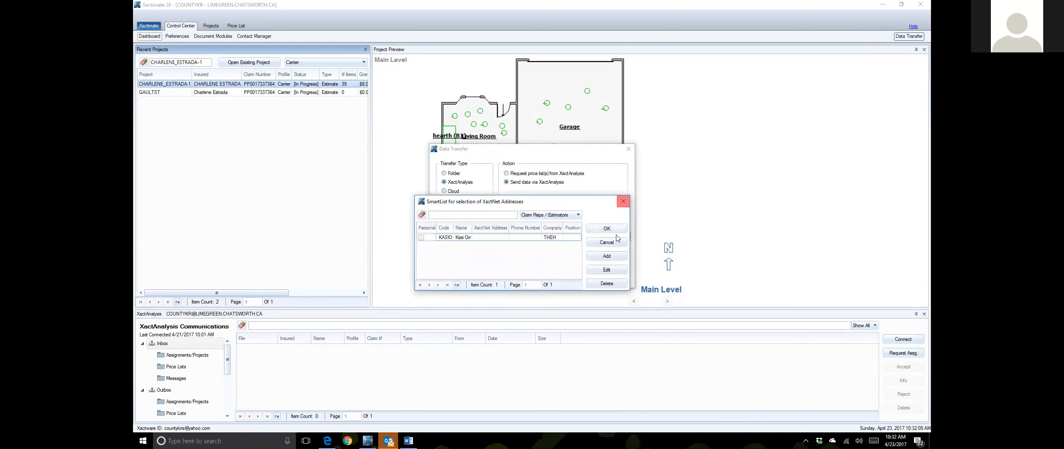
click(606, 257)
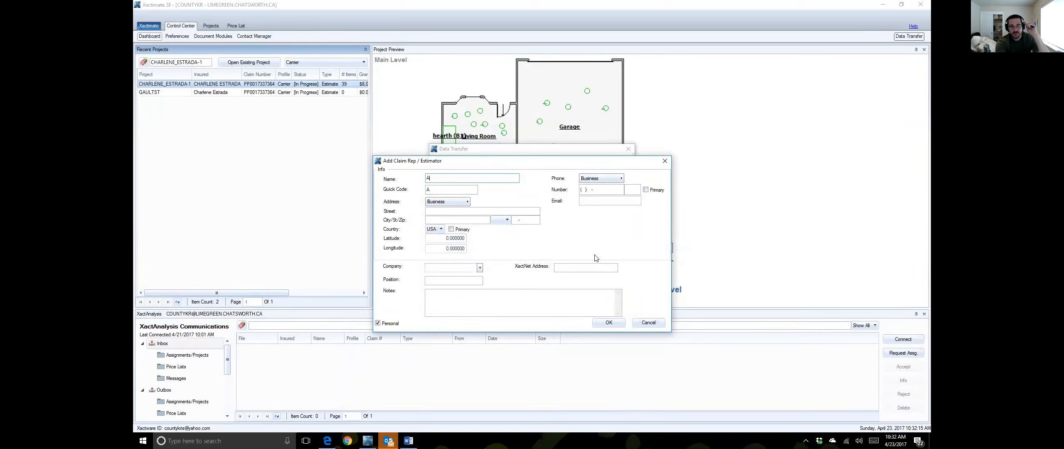
click(594, 200)
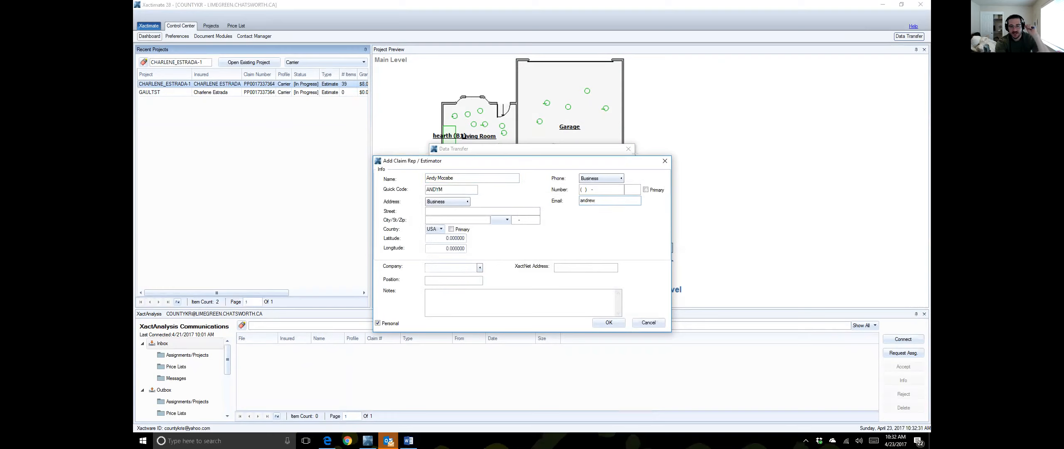
key(BackSpace)
key(BackSpace)
key(BackSpace)
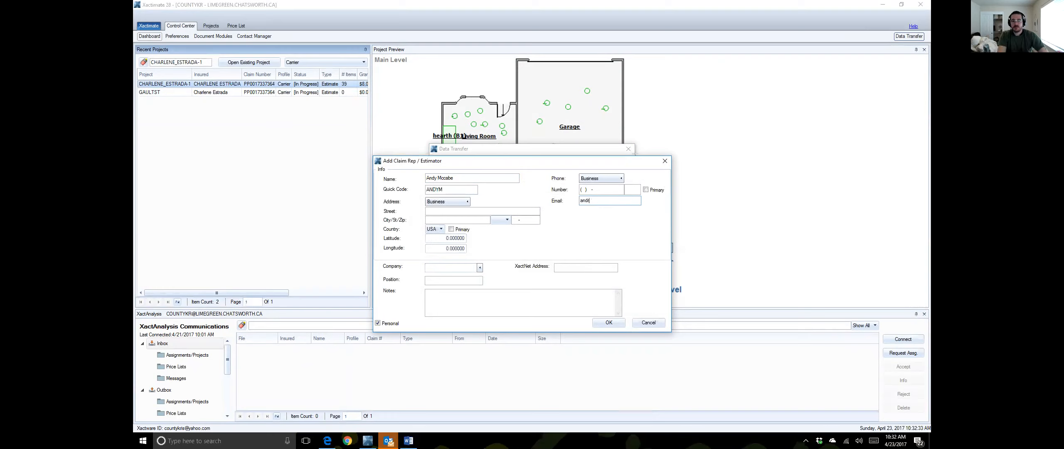
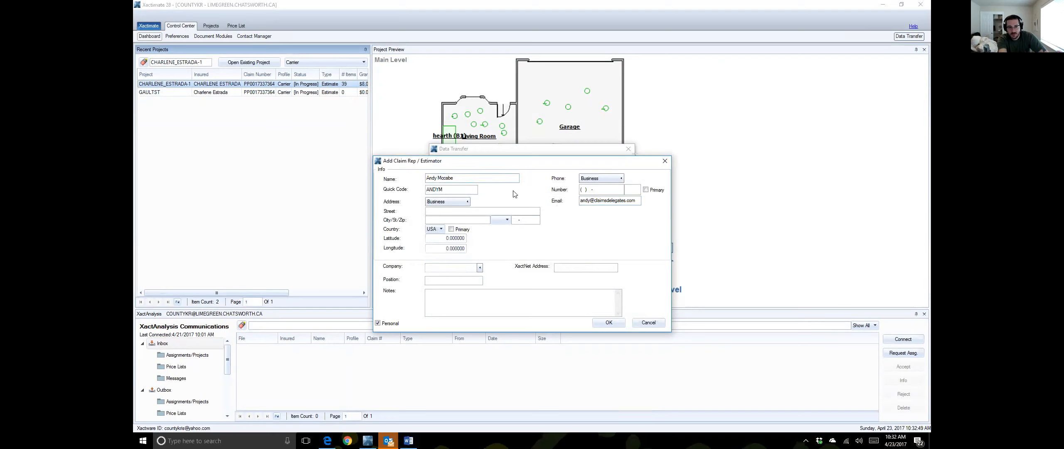
key(Delete)
text(C)
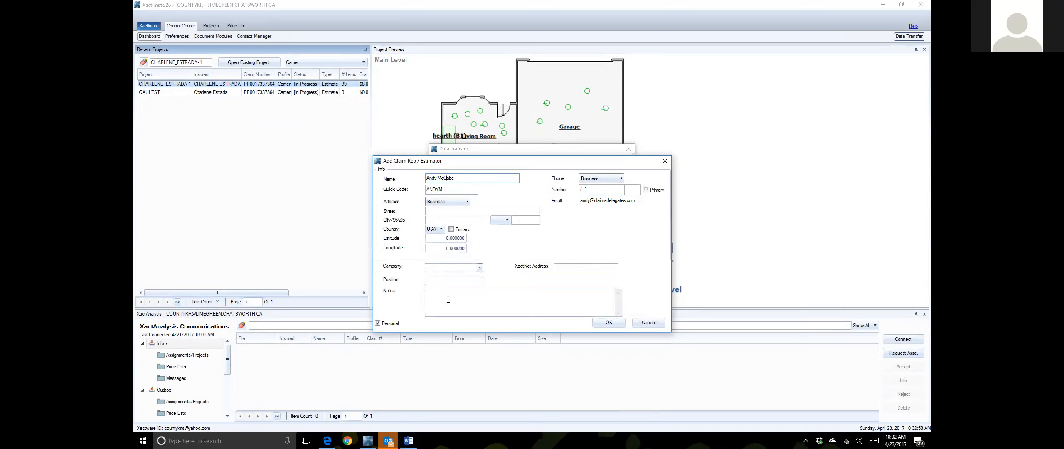
click(573, 268)
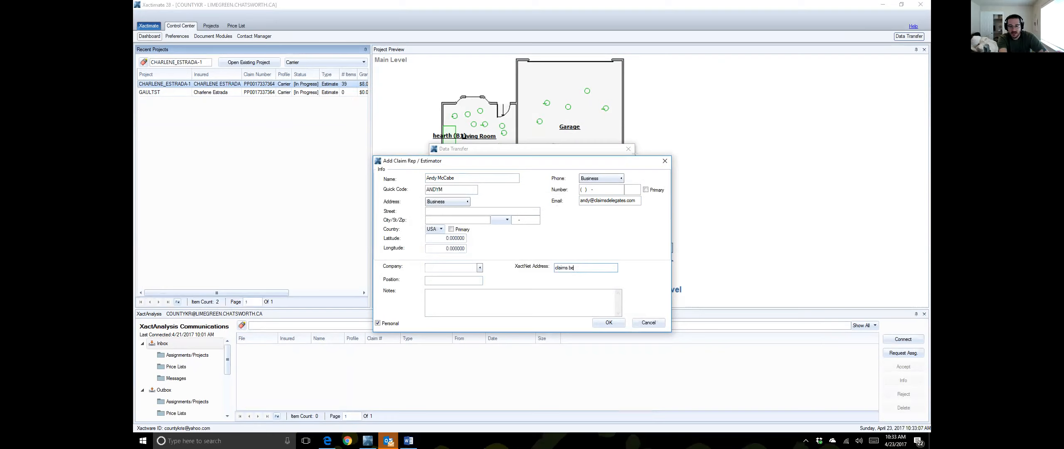
text(d.or)
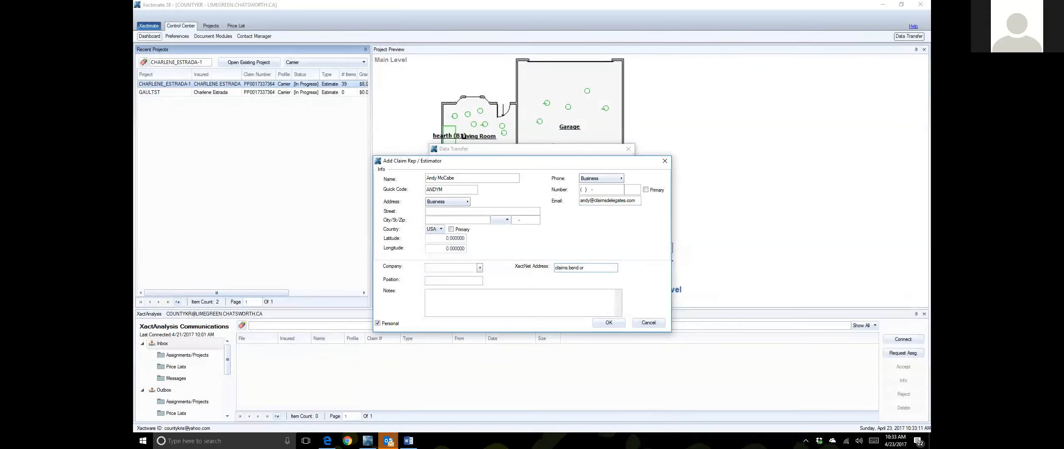
click(608, 323)
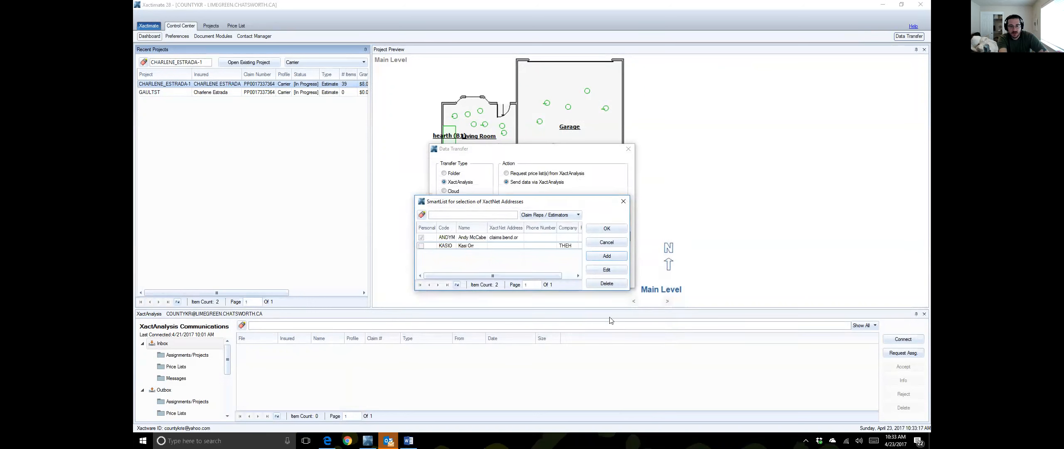
Step: Send the estimate project to the new claim rep, showing all users' projects to find it
click(477, 238)
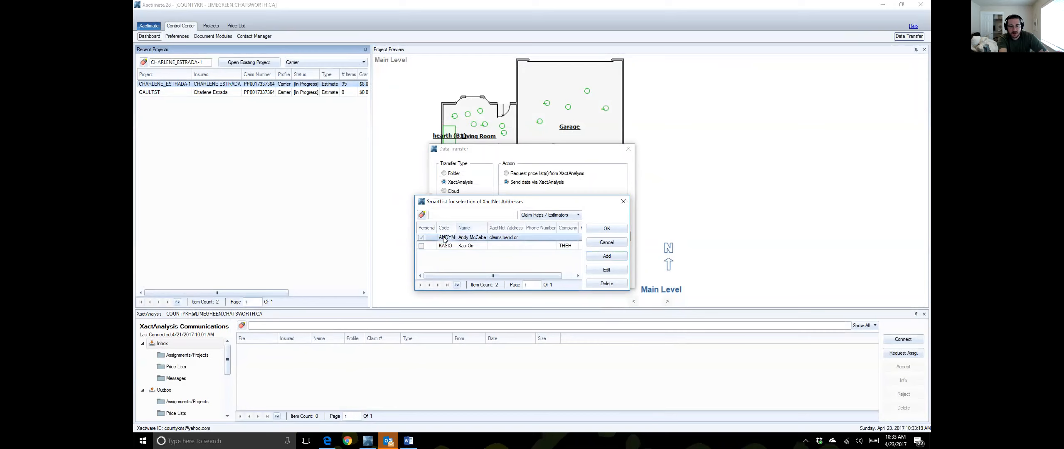
click(604, 229)
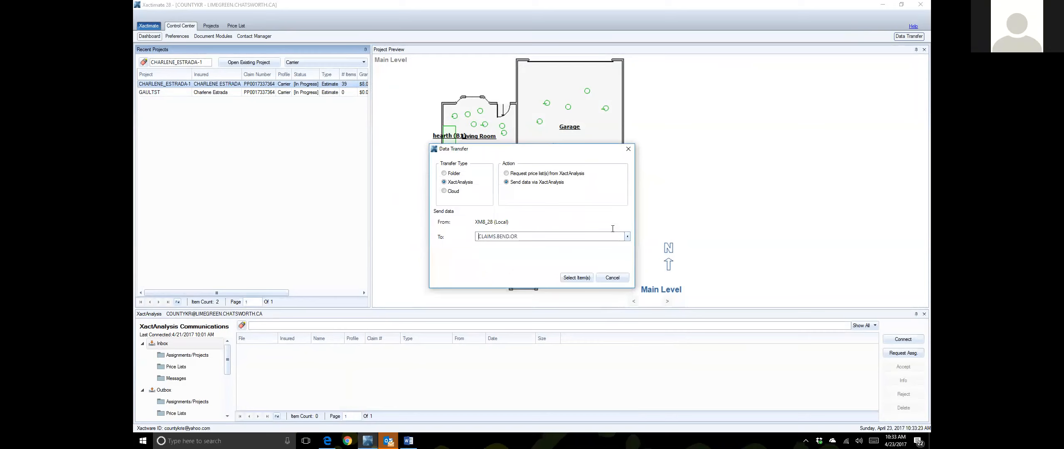
click(581, 277)
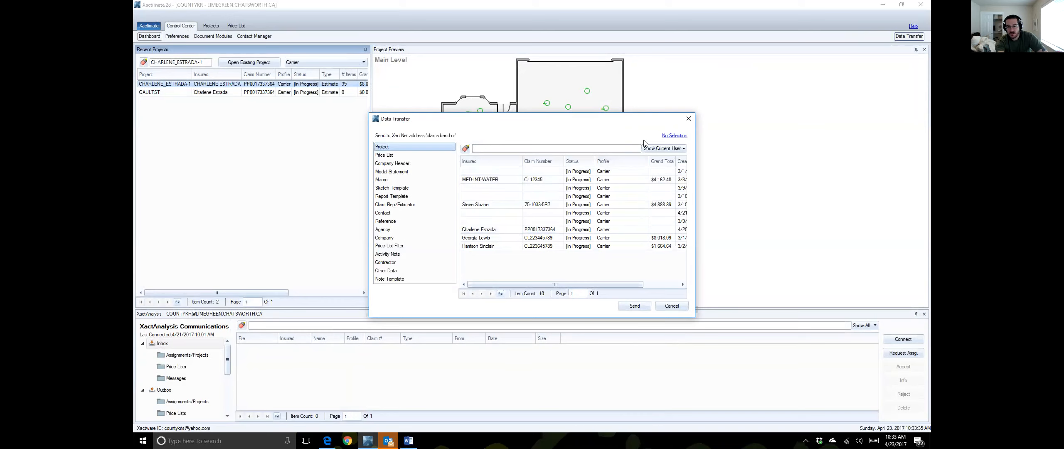
click(661, 150)
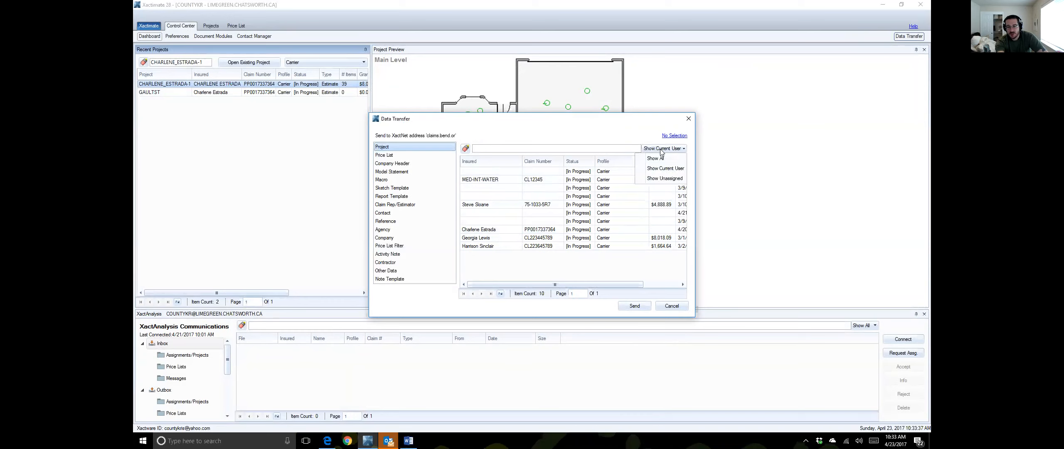
click(657, 158)
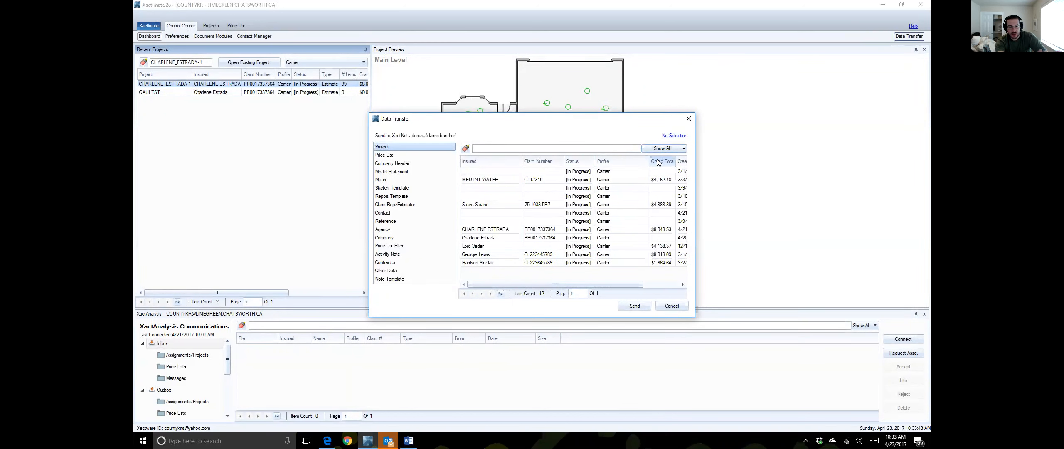
click(518, 232)
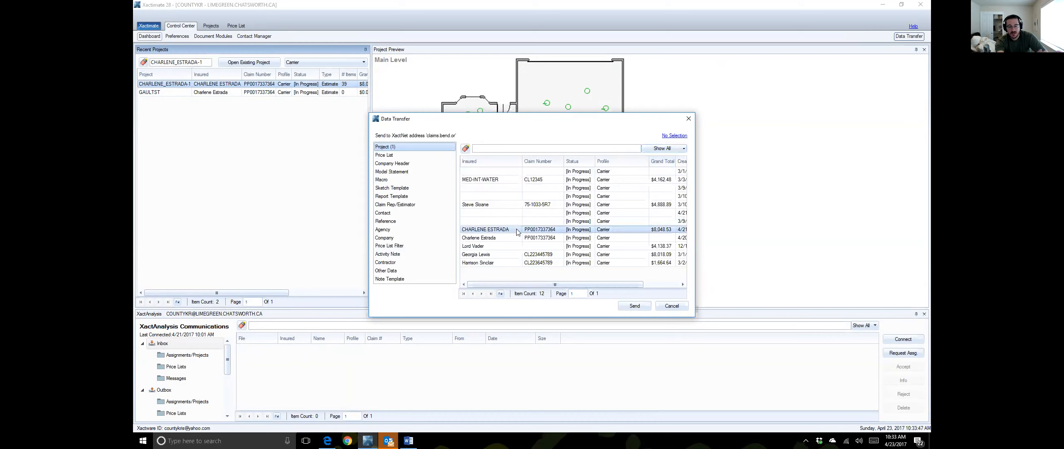
click(639, 308)
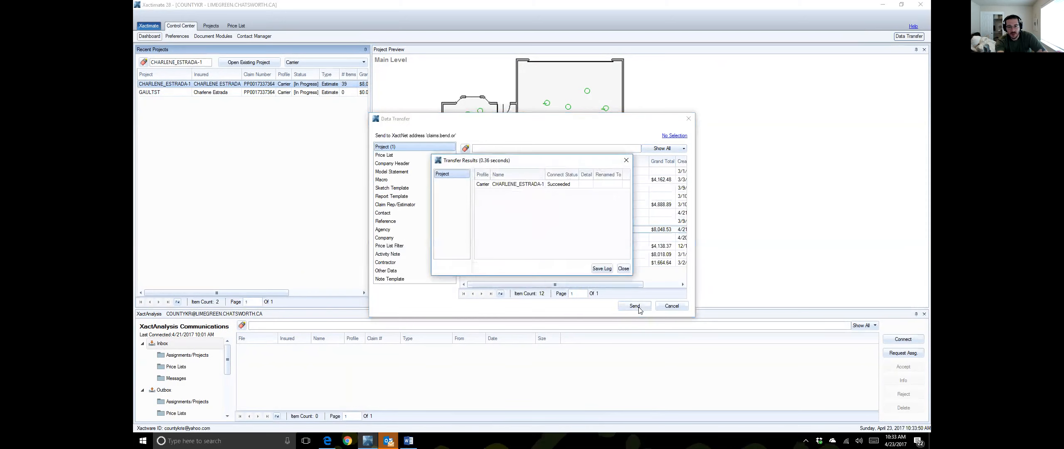
click(625, 268)
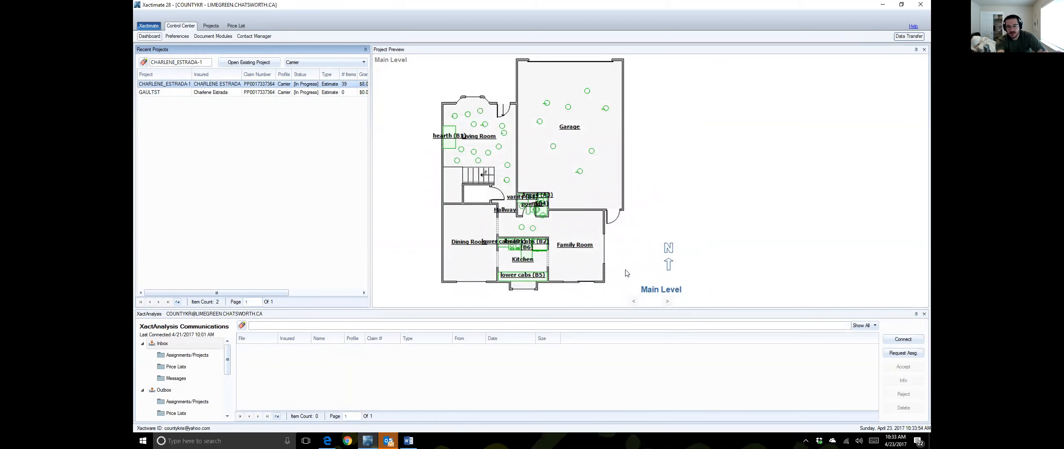
Step: Run an XactAnalysis send/receive connection and dismiss the completed summary
click(903, 339)
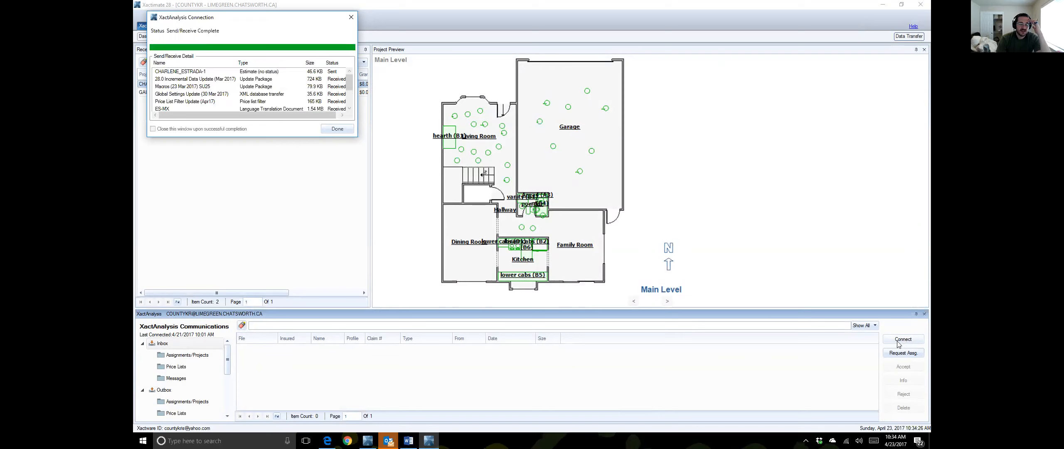
click(336, 129)
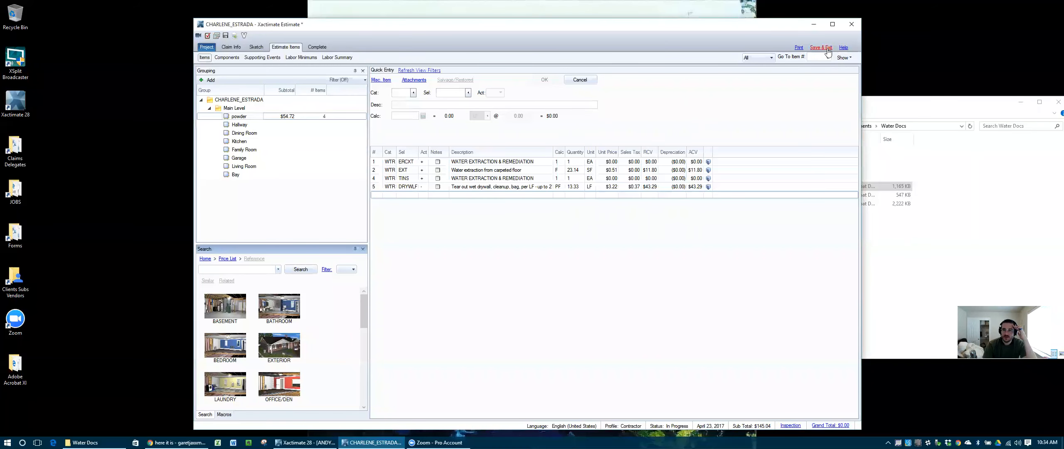
Step: Close the open estimate and connect to XactAnalysis from the second account to receive
click(827, 48)
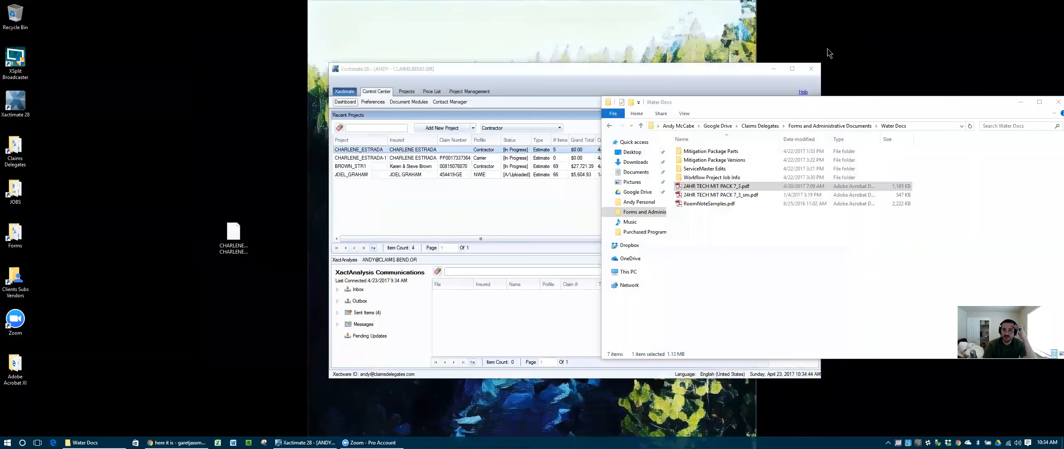
click(586, 73)
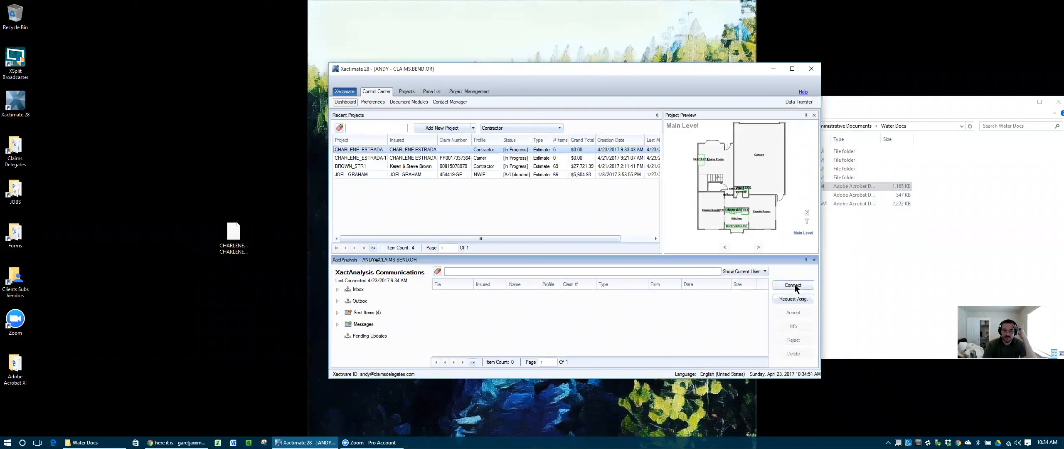
click(795, 284)
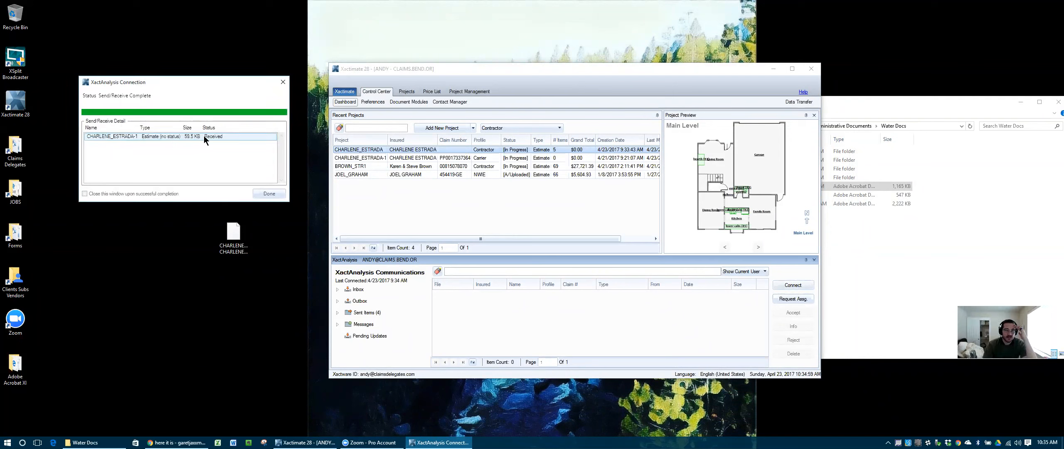
click(269, 193)
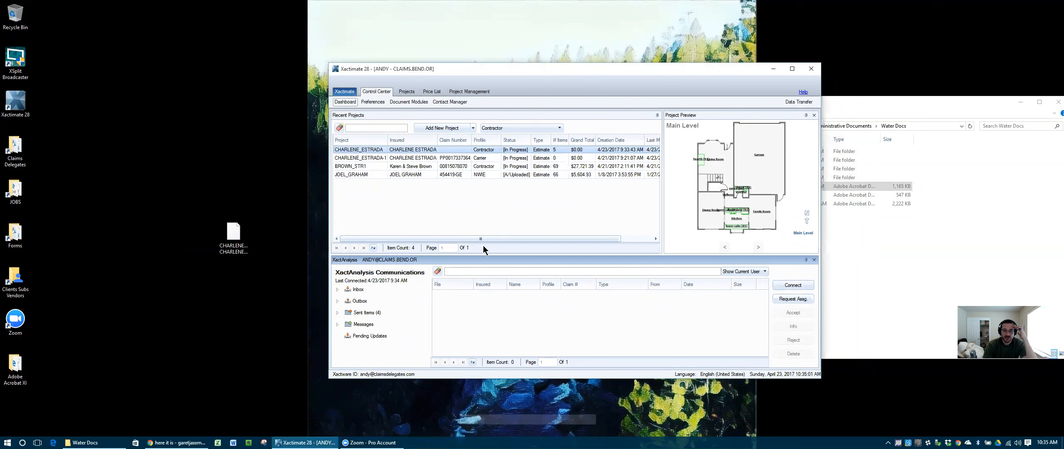
Step: Accept the received estimate, overwriting the existing project, and open the -1 copy
click(474, 295)
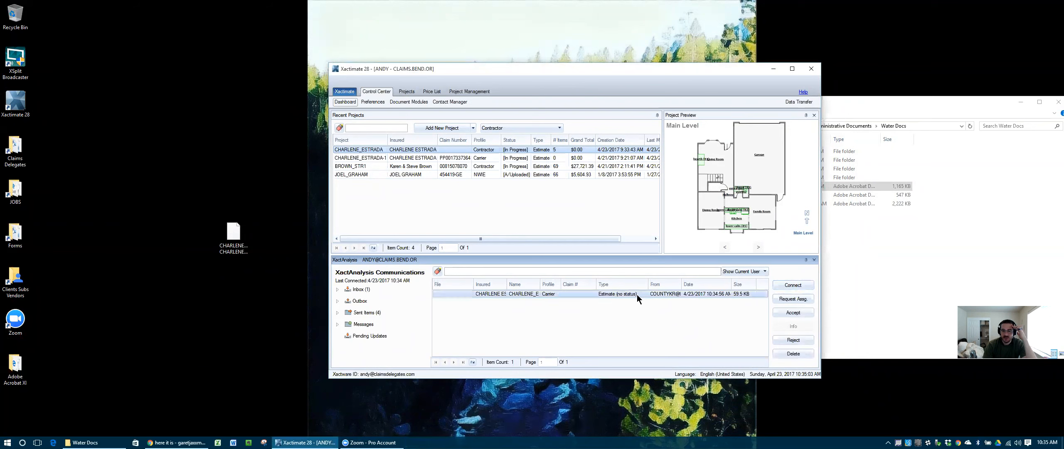
click(794, 313)
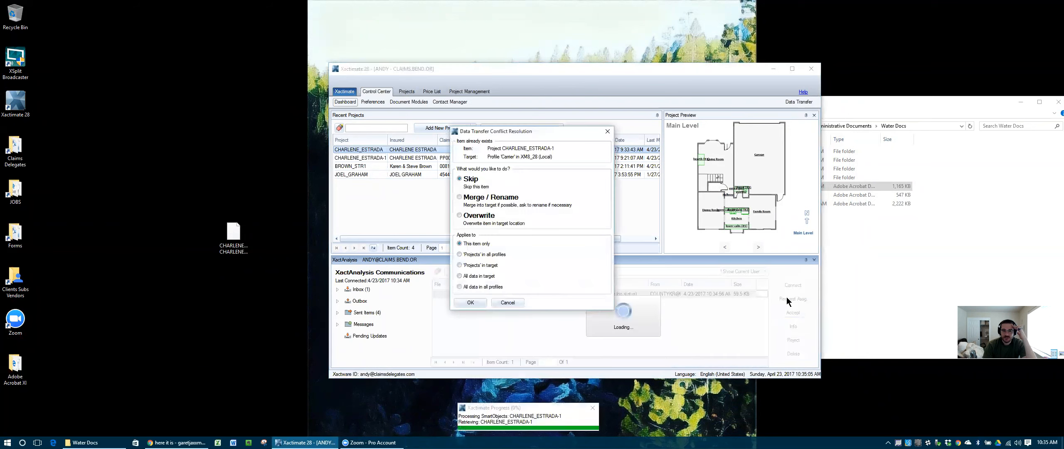
click(470, 216)
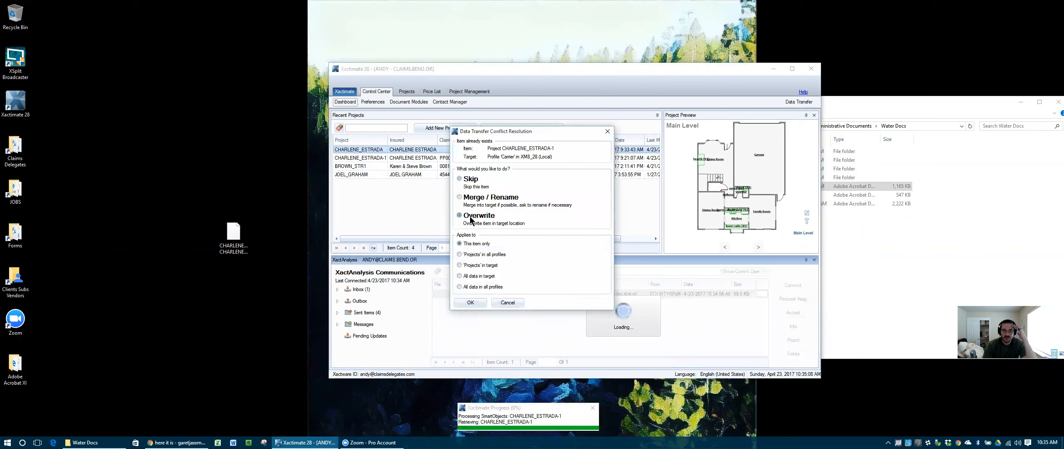
click(471, 303)
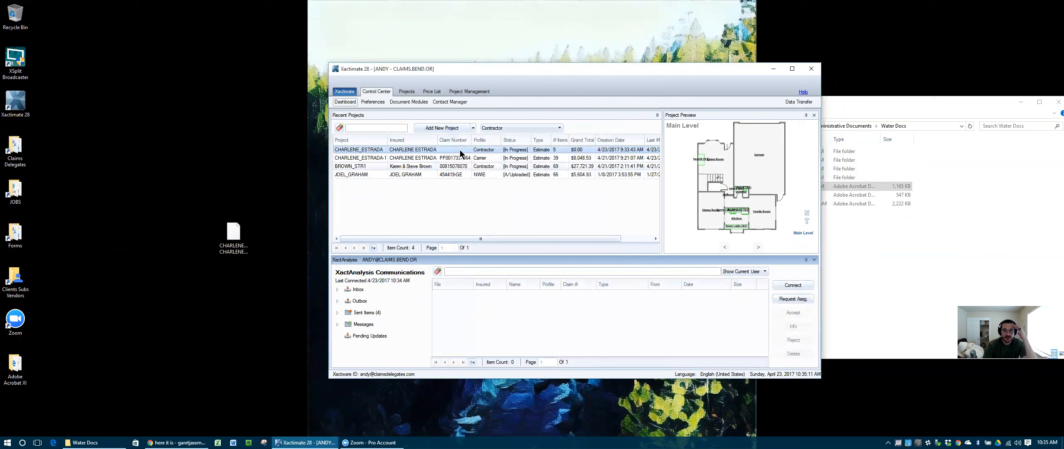
click(367, 158)
double_click(366, 155)
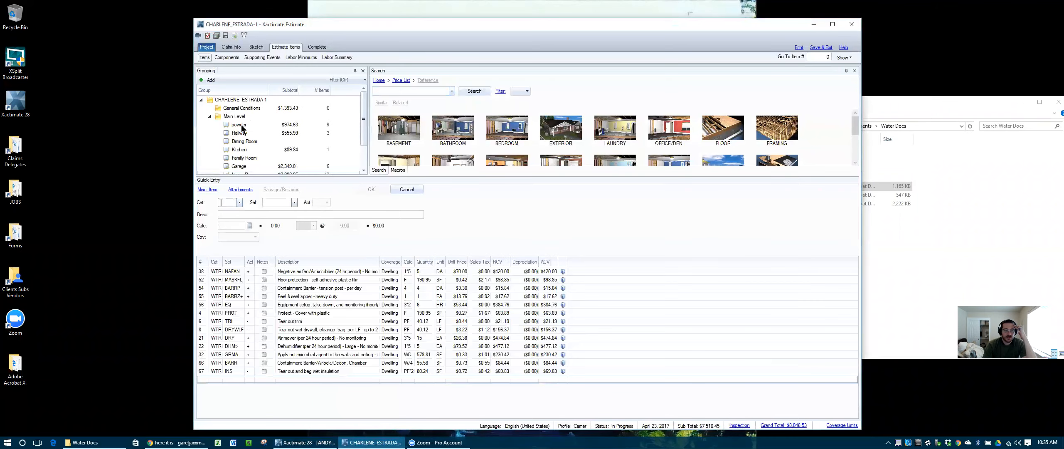
Step: Dock Quick Entry at the upper right and the price-list Search panel beneath the Grouping tree
click(244, 165)
drag(277, 179, 524, 219)
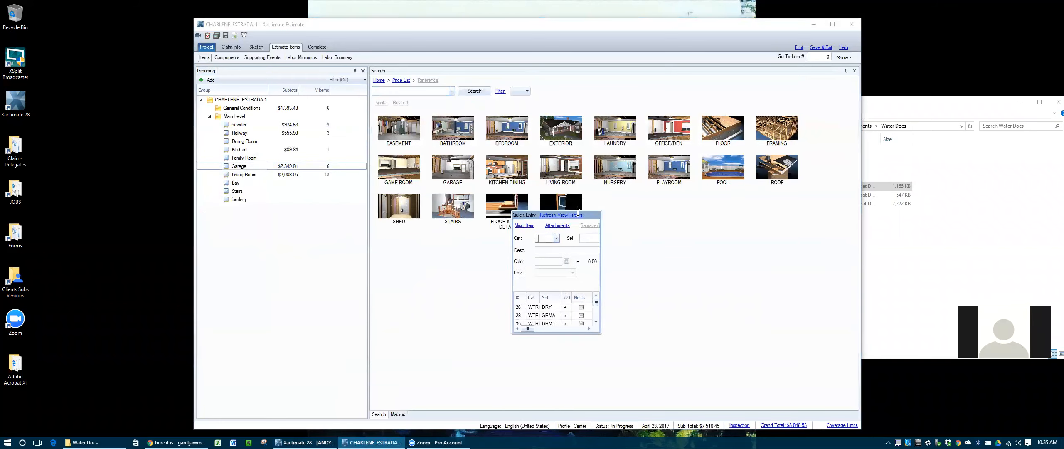
drag(486, 72, 461, 184)
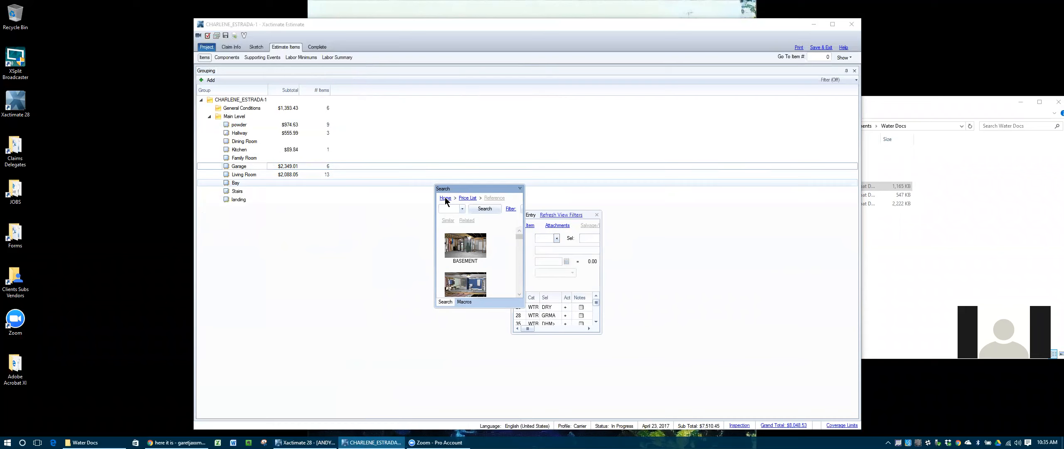
drag(445, 190, 399, 246)
drag(528, 214, 694, 220)
drag(426, 242, 524, 255)
click(694, 222)
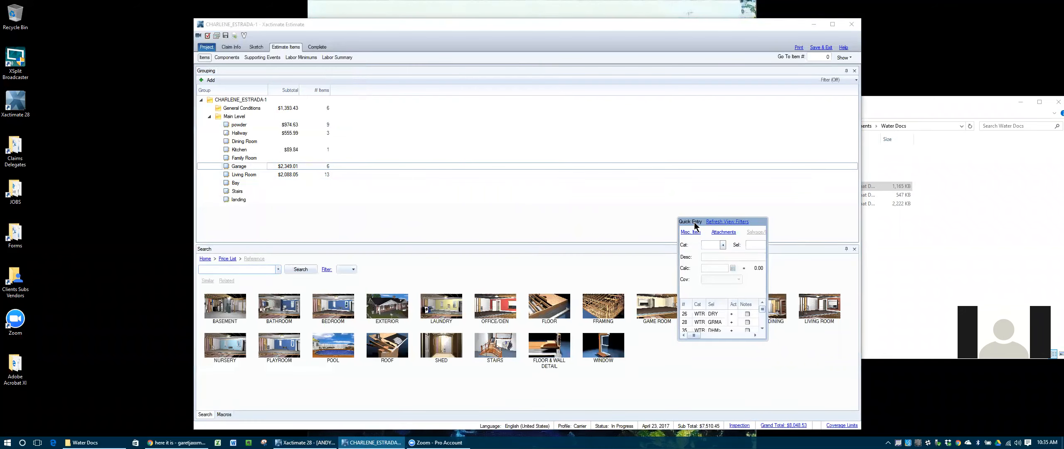
drag(694, 222, 539, 154)
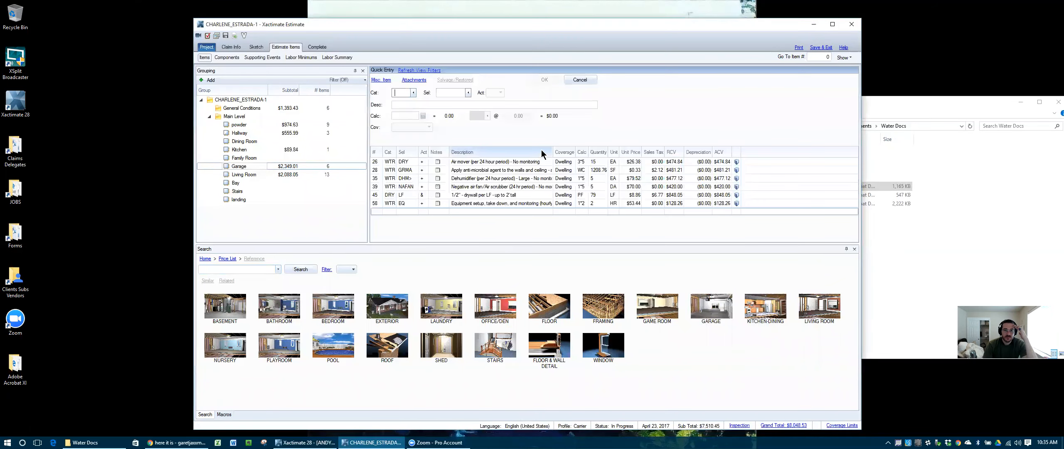
click(295, 248)
drag(294, 248, 280, 214)
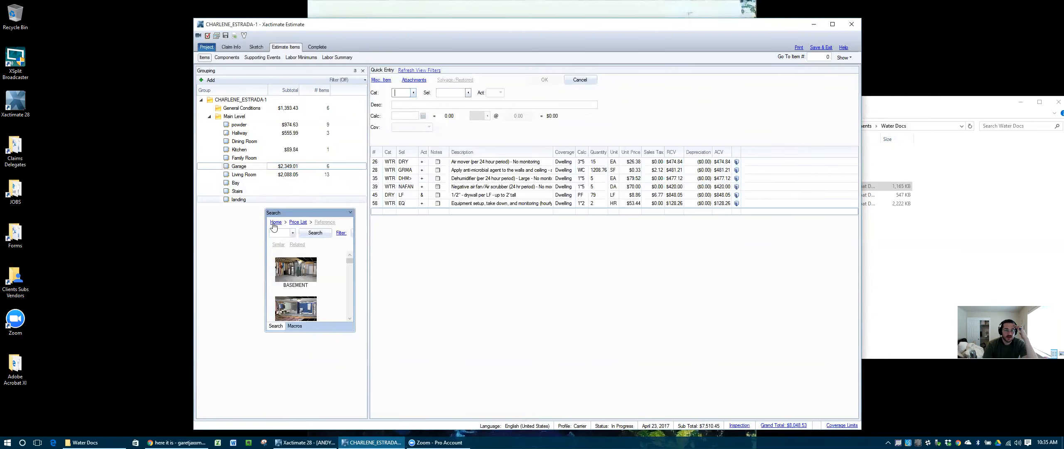
drag(299, 214, 283, 254)
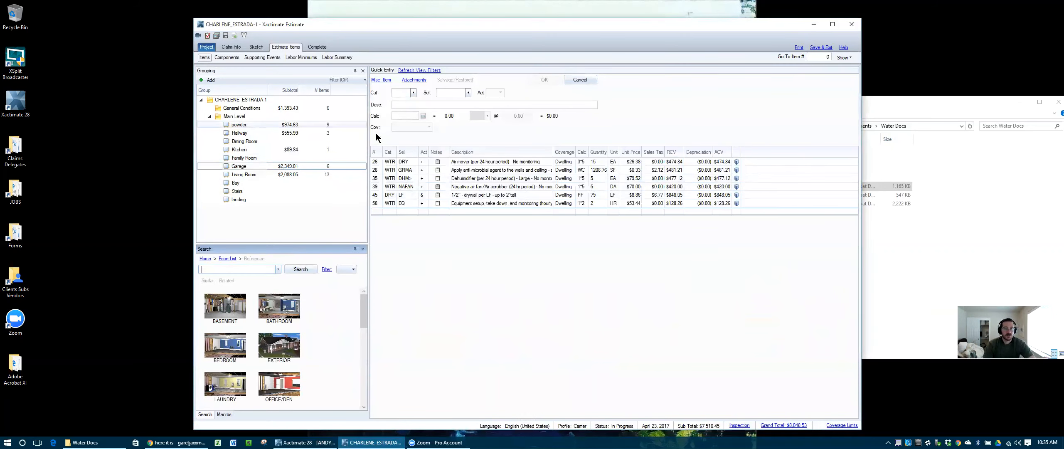
Step: Add WTR EXTH water extraction from hard surface floor, 23.14 SF, to the powder room
click(246, 125)
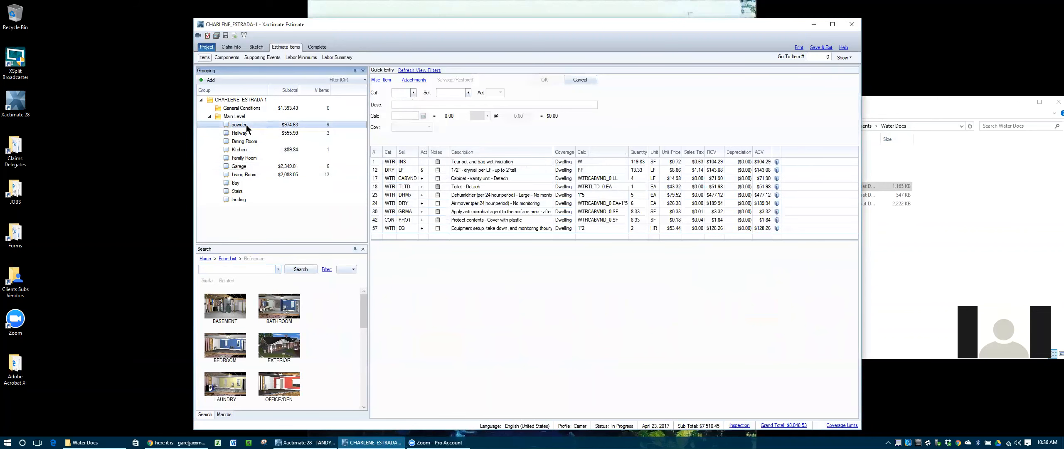
click(402, 93)
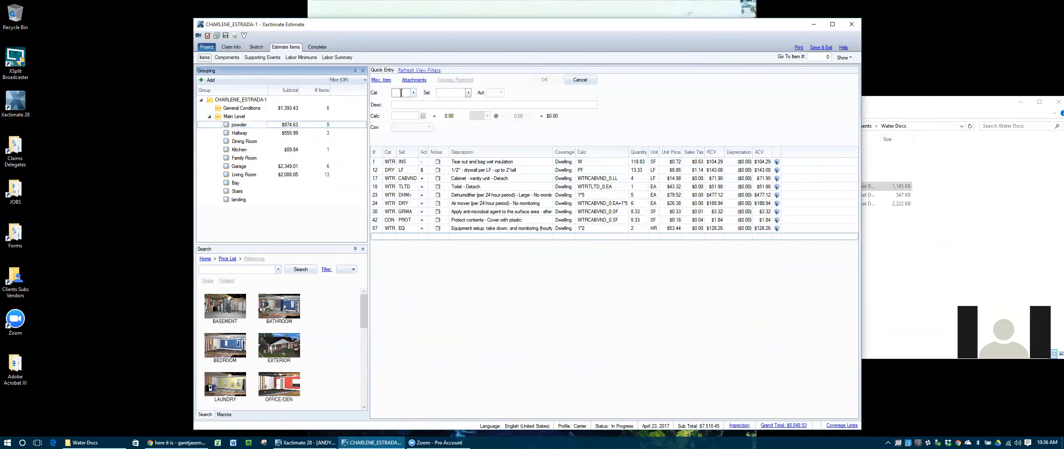
text(WTR)
key(Tab)
text(EXT)
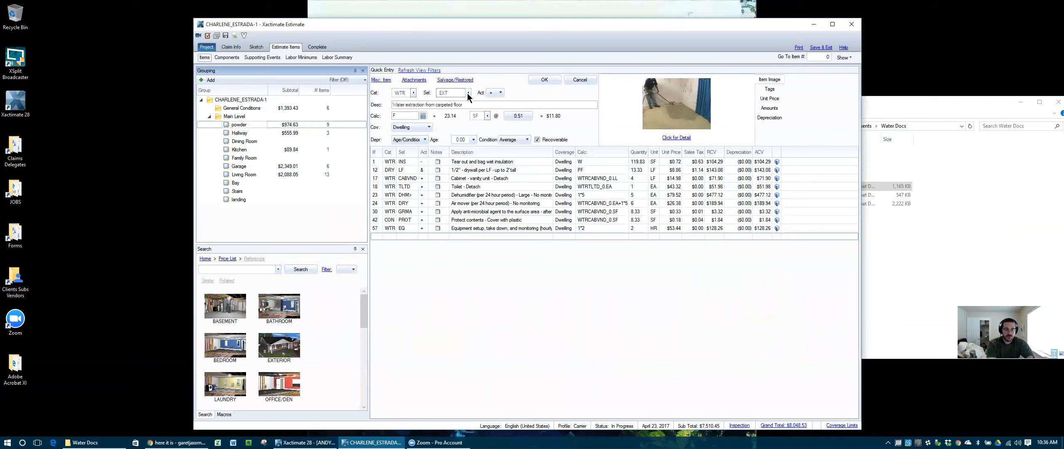
text(H)
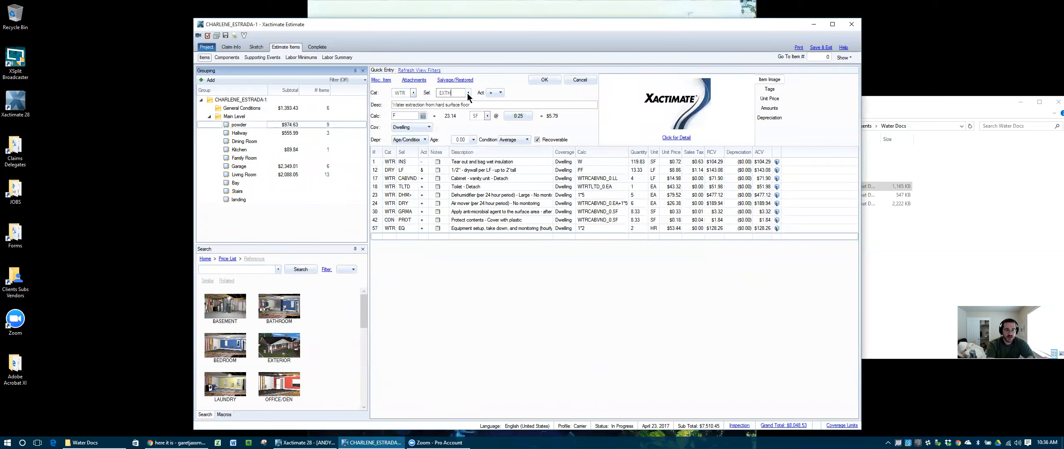
key(BackSpace)
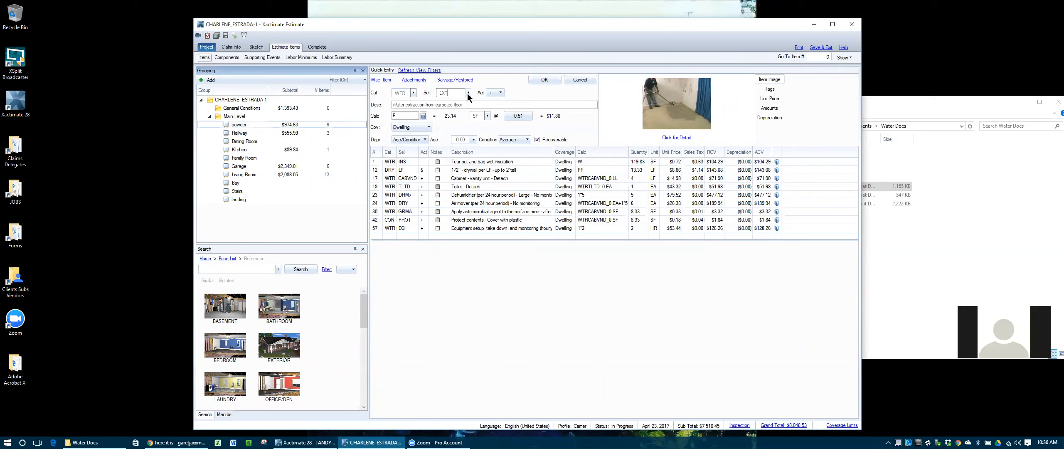
text(W)
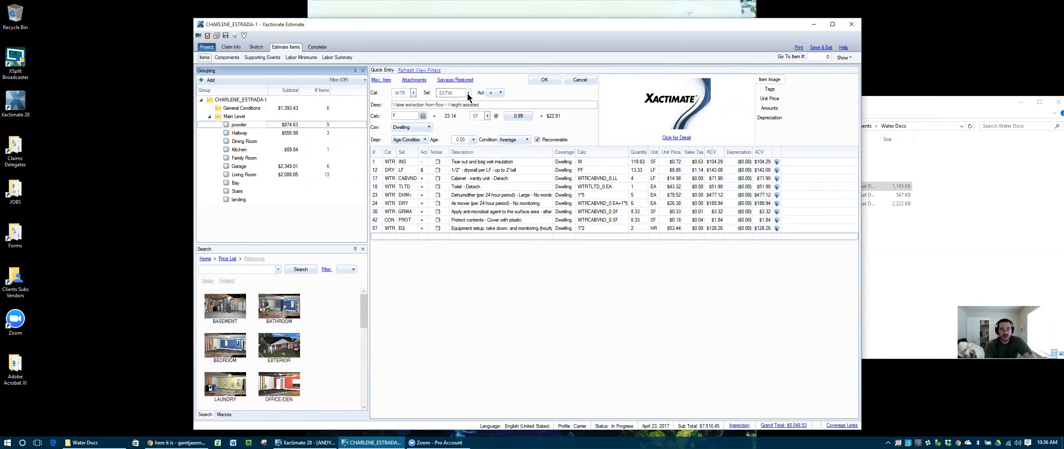
key(BackSpace)
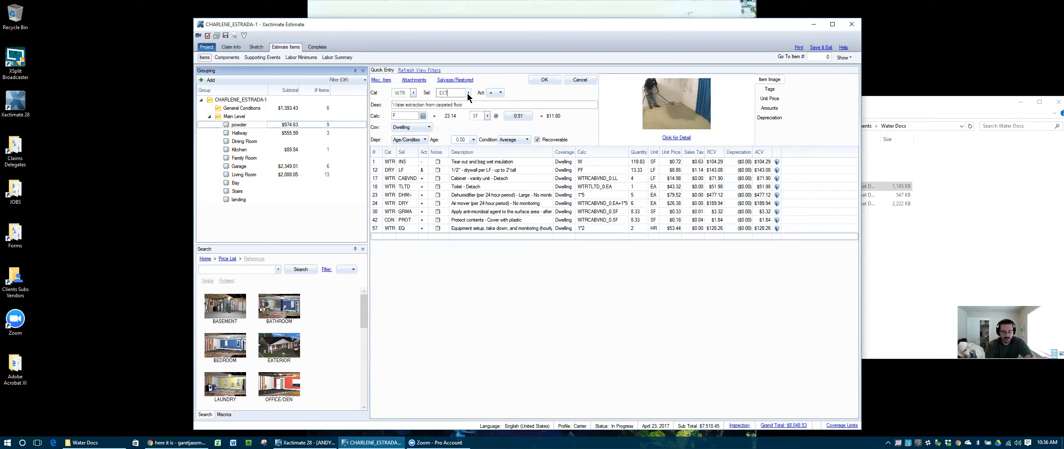
text(W)
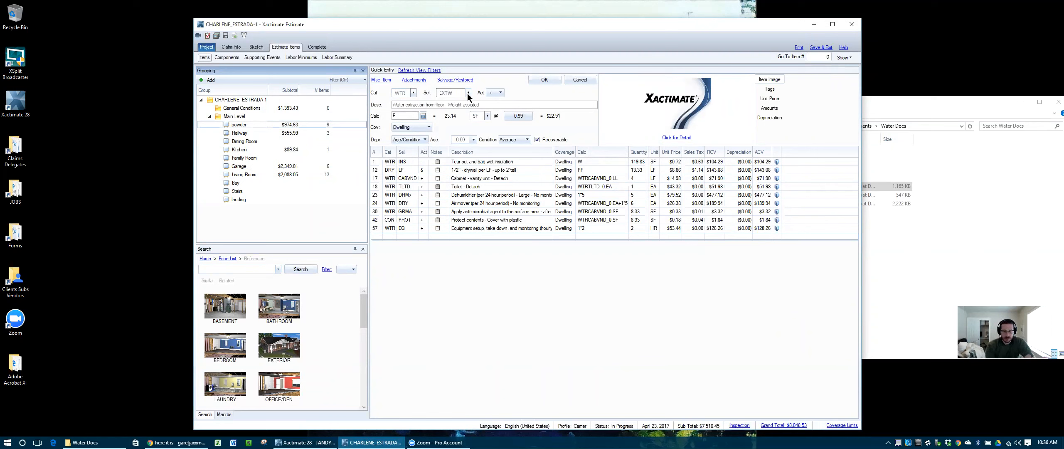
key(BackSpace)
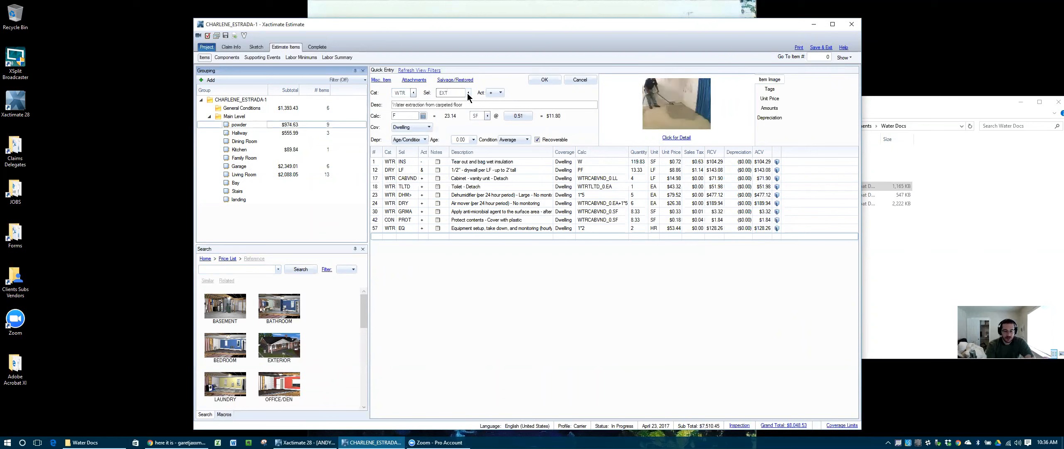
text(H)
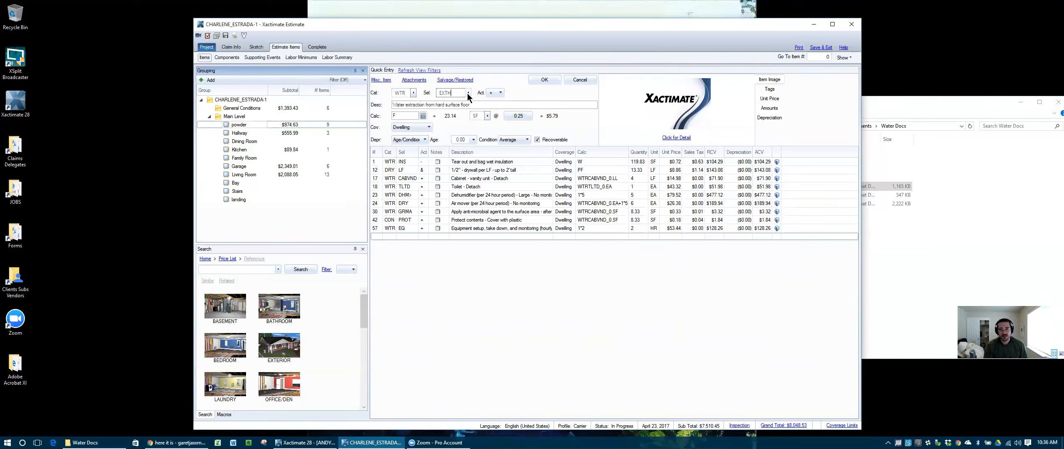
click(545, 81)
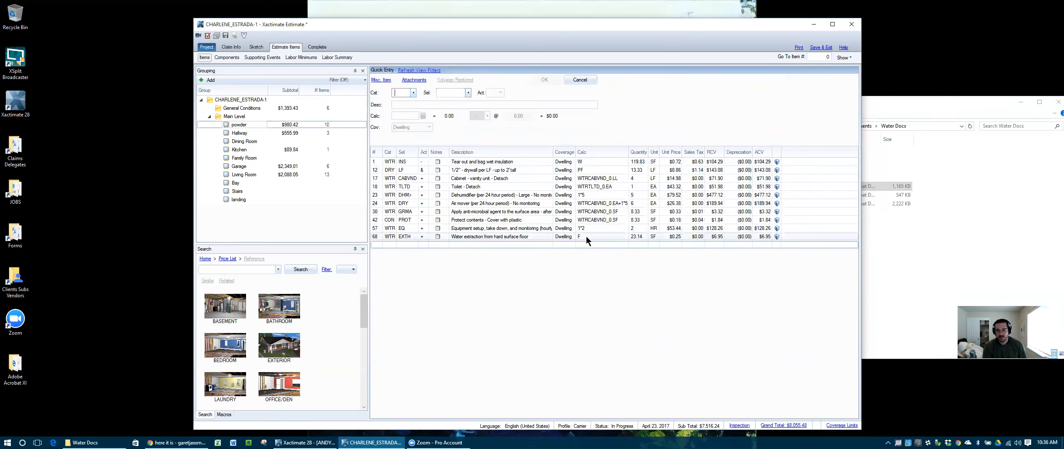
click(372, 236)
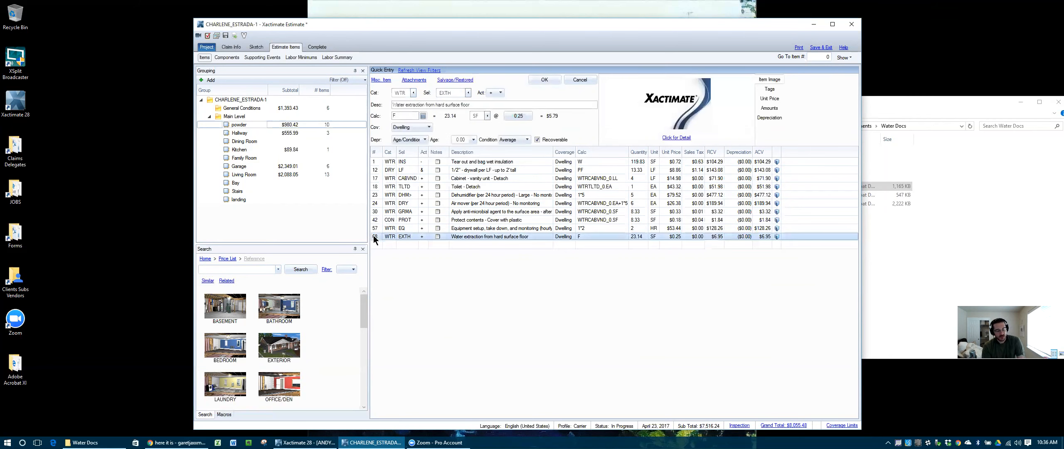
Step: Paste the hard-surface extraction item into Living Room and into Bay, Stairs and landing
click(248, 132)
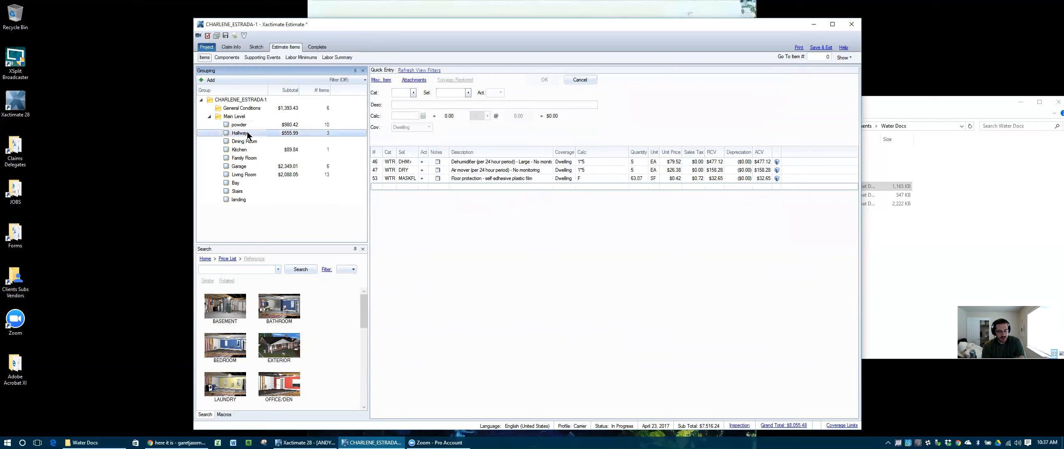
click(244, 151)
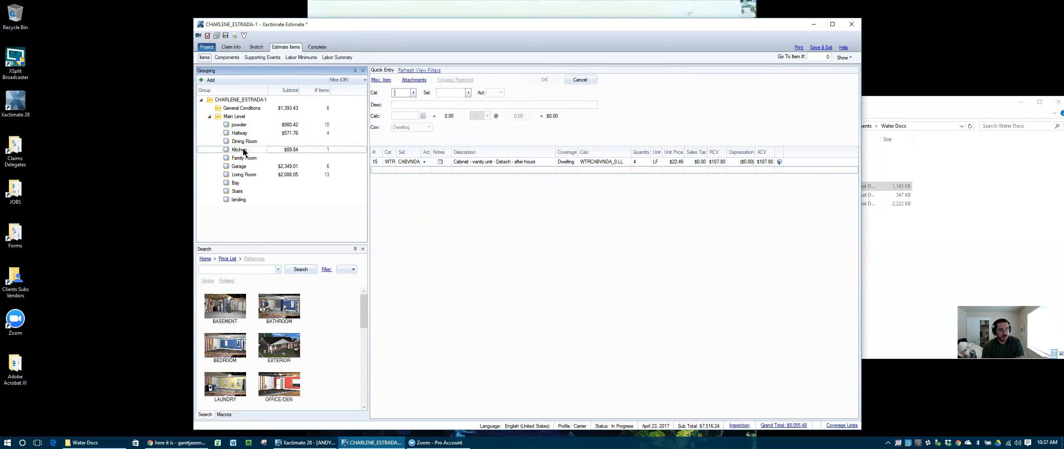
click(243, 167)
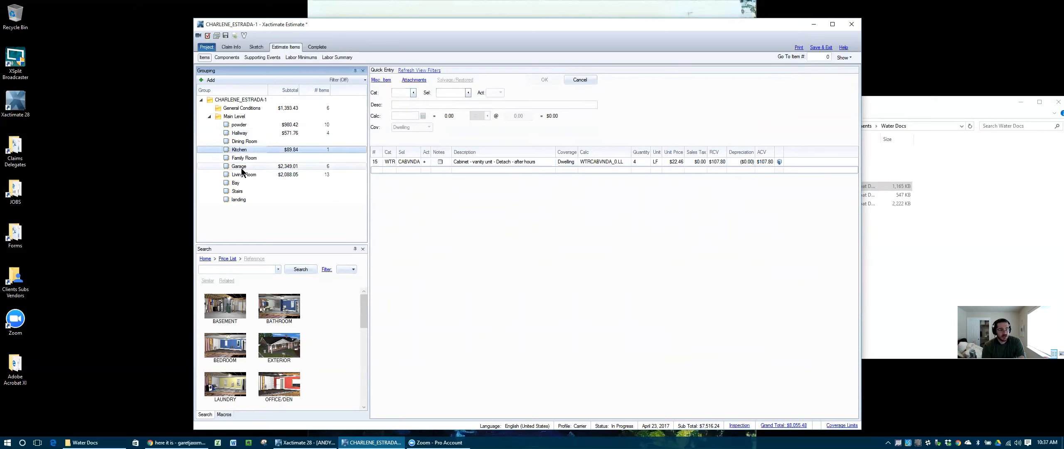
click(242, 176)
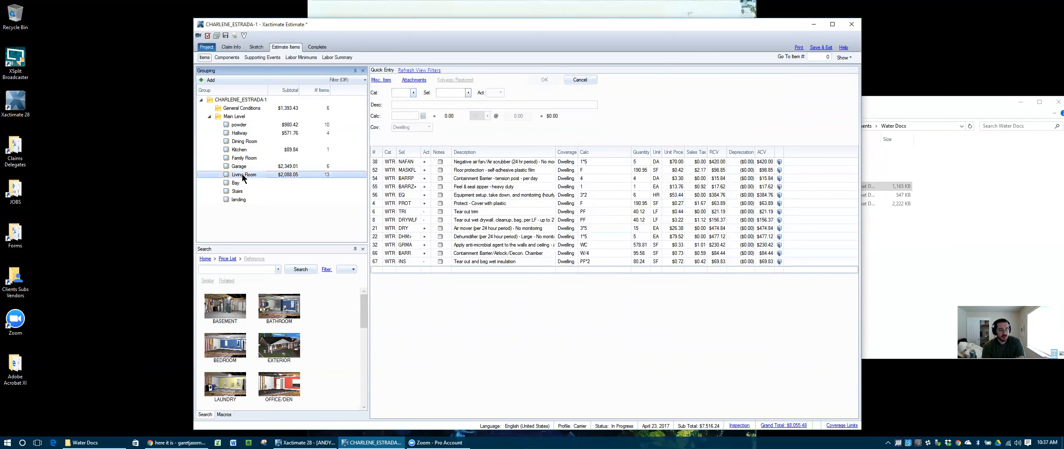
key(ctrl+v)
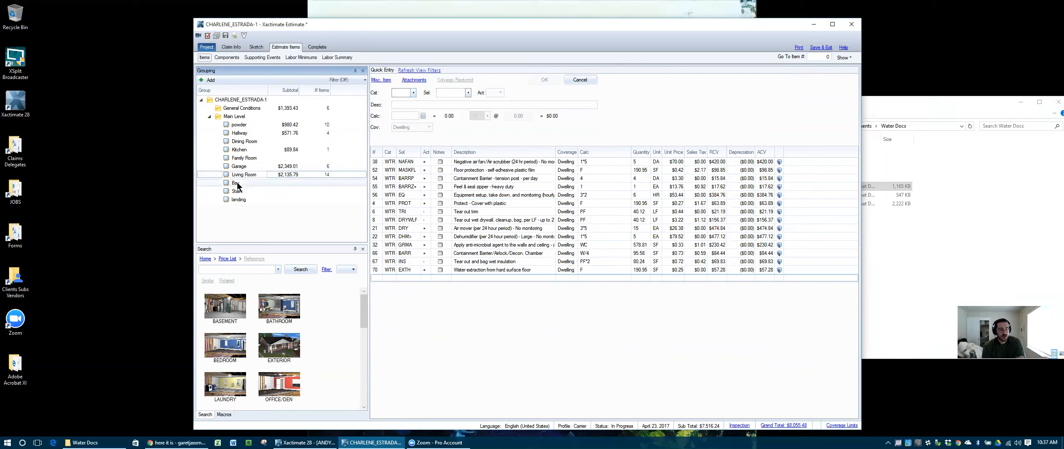
click(237, 183)
shift+click(240, 200)
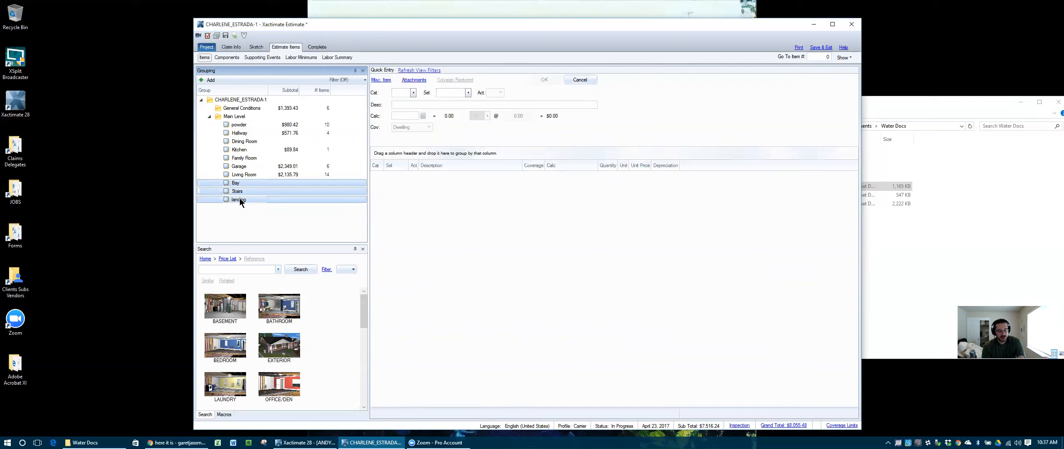
key(ctrl+v)
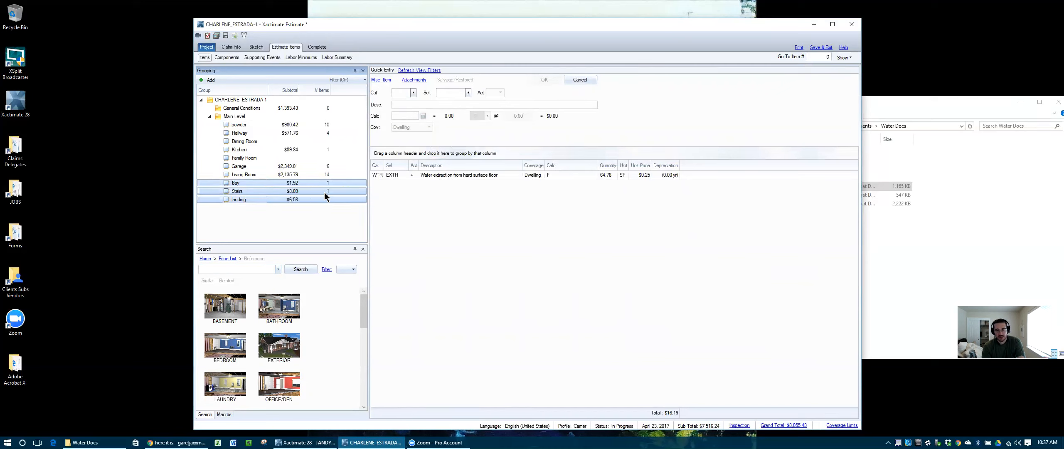
Step: Delete all line items from the Bay, Stairs and landing groups
click(246, 183)
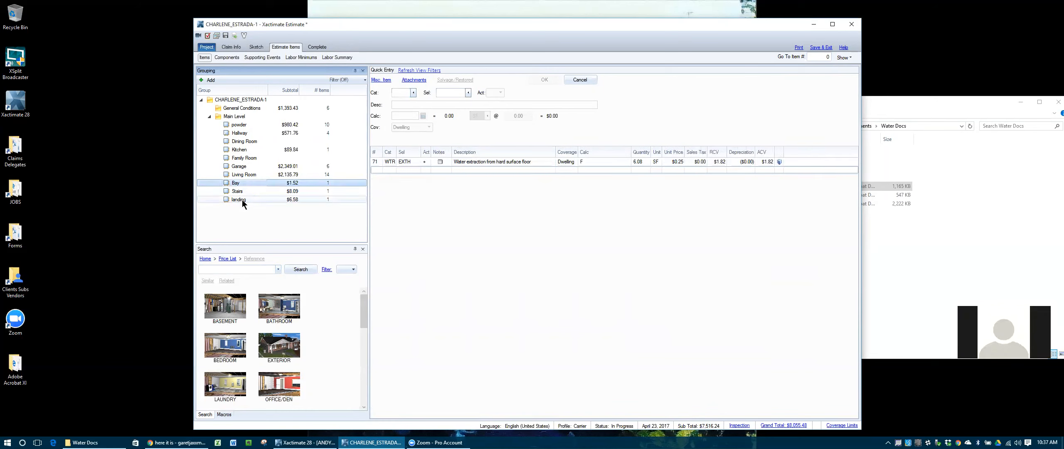
shift+click(242, 199)
key(Delete)
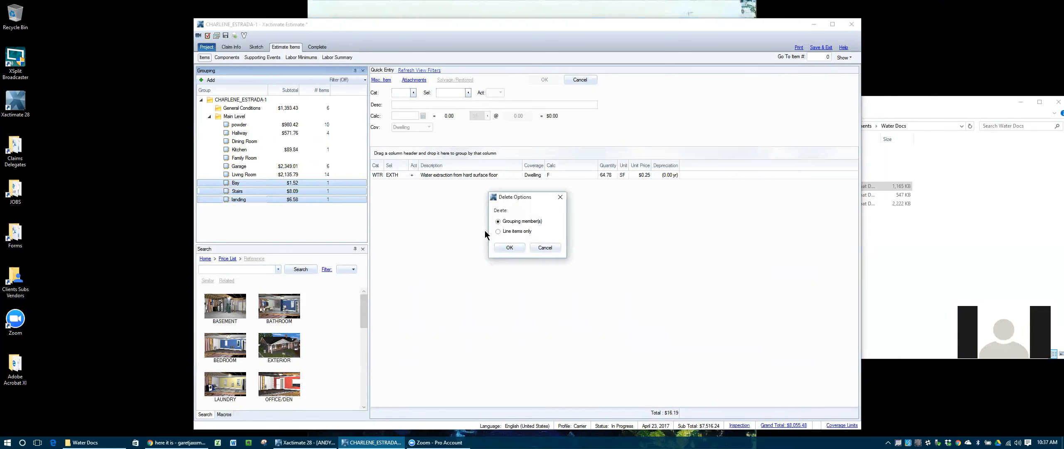
click(510, 248)
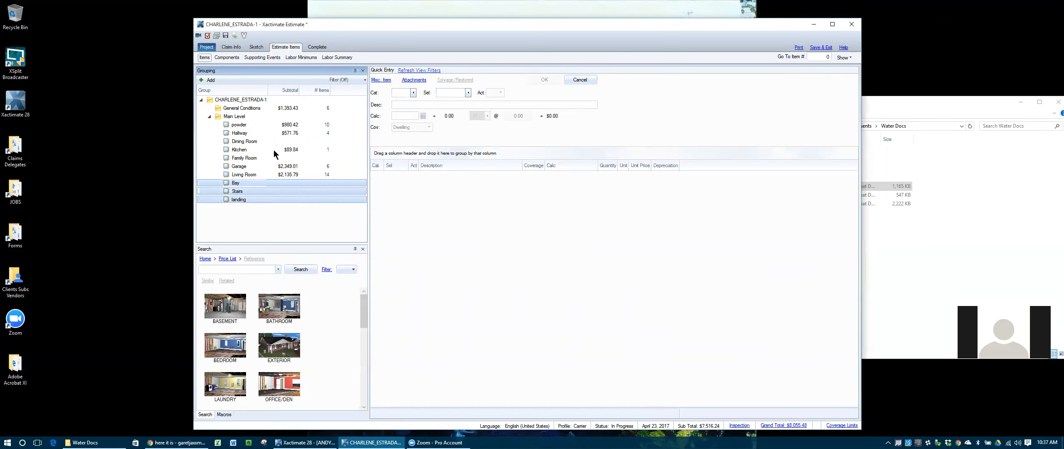
click(246, 126)
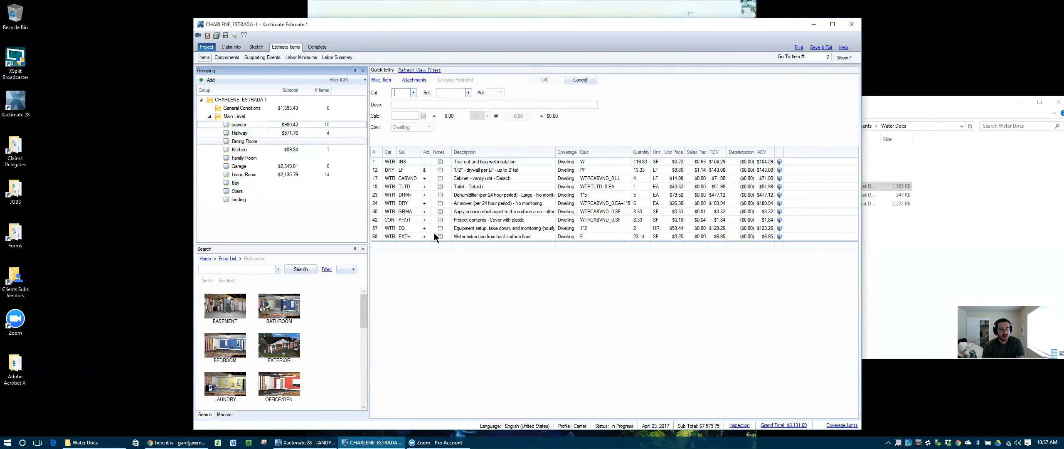
Step: Add WTR FCW non-salvageable wood floor tear-out, 63.07 SF, to the Hallway
click(239, 134)
text(WTR)
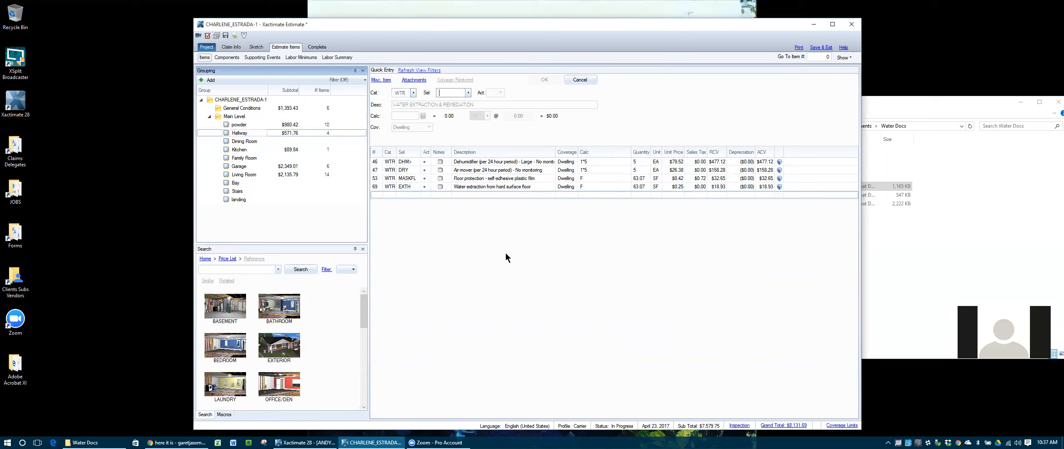
text(FCW)
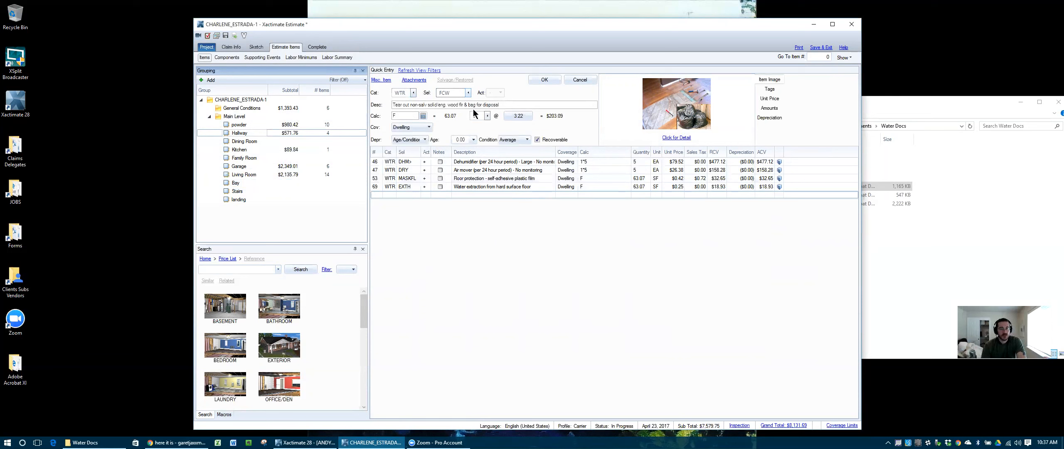
text(F)
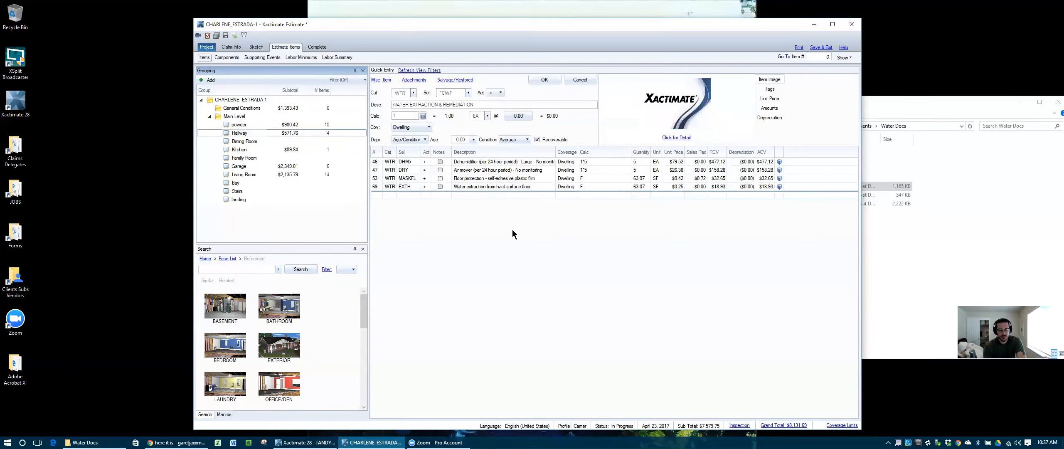
key(BackSpace)
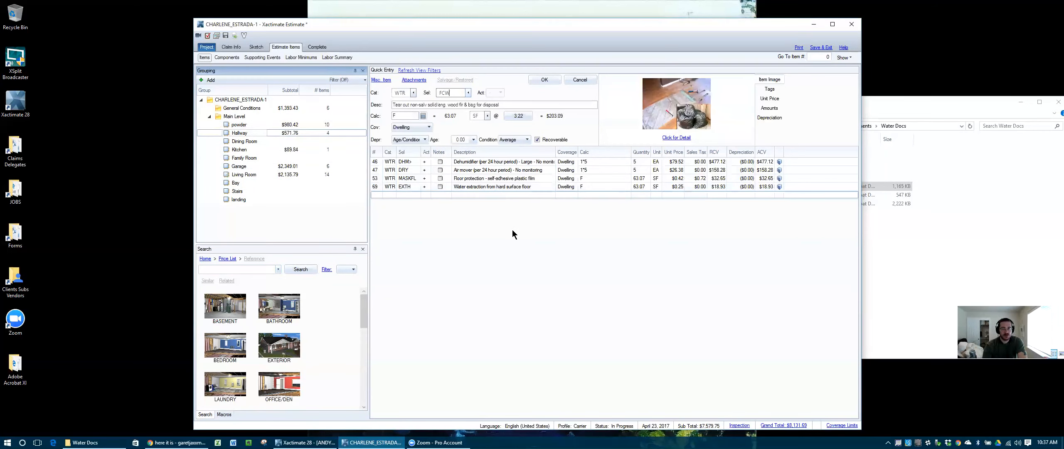
click(468, 92)
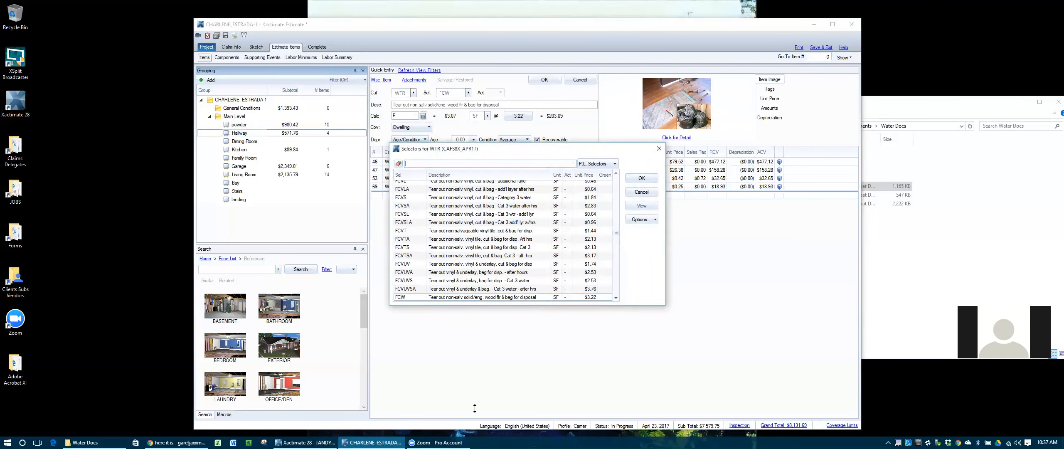
drag(474, 305, 475, 408)
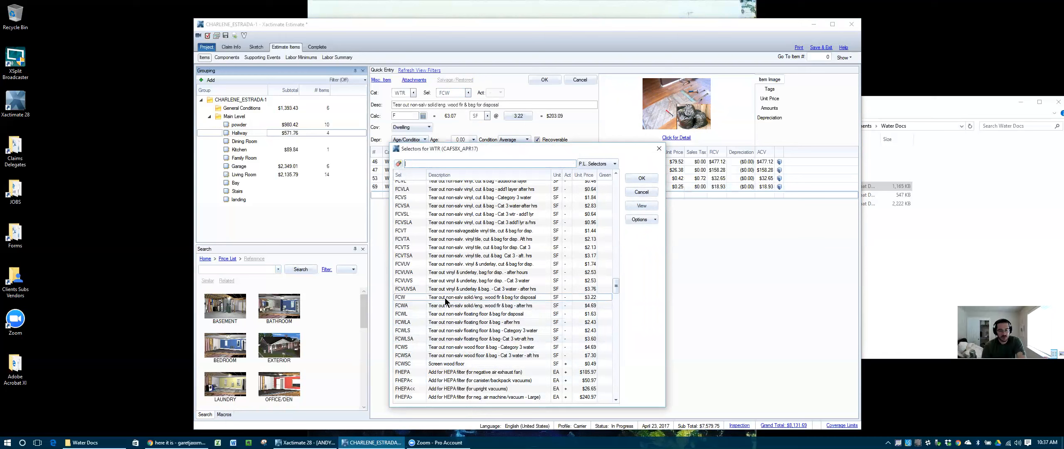
click(642, 178)
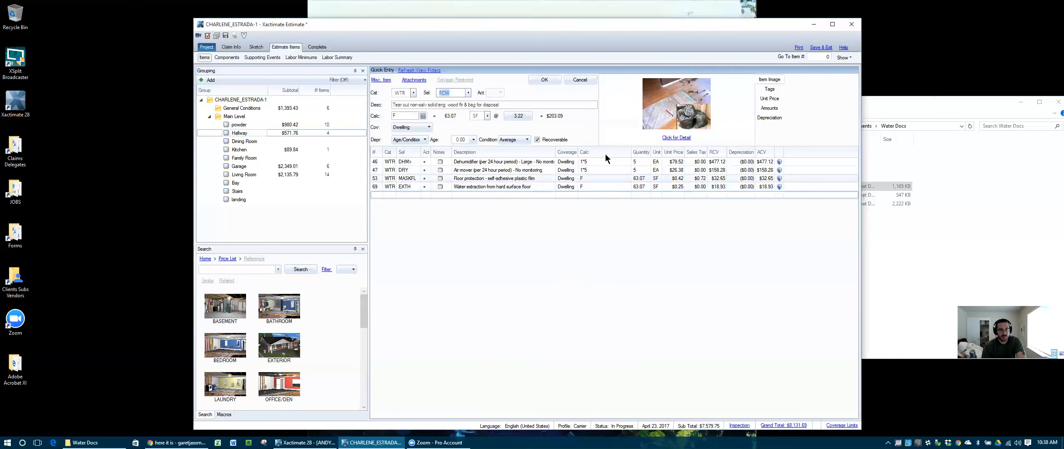
click(546, 81)
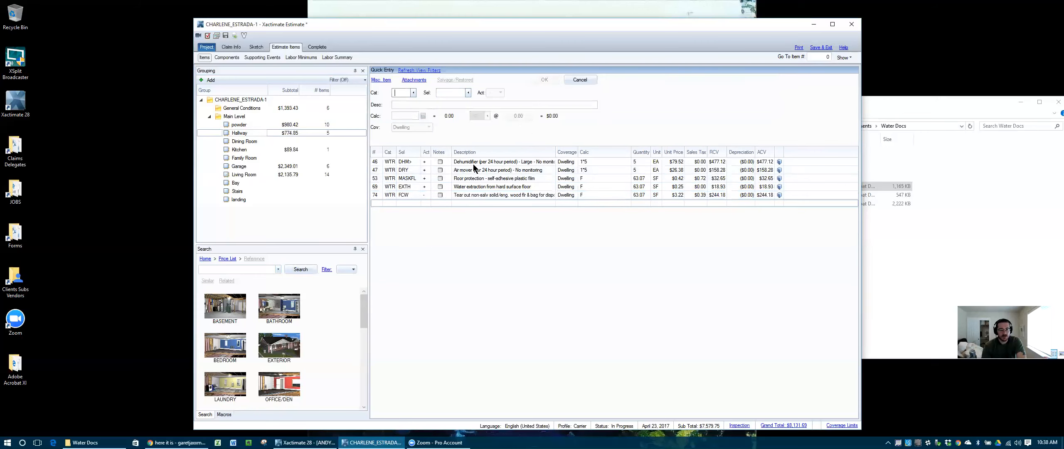
click(381, 195)
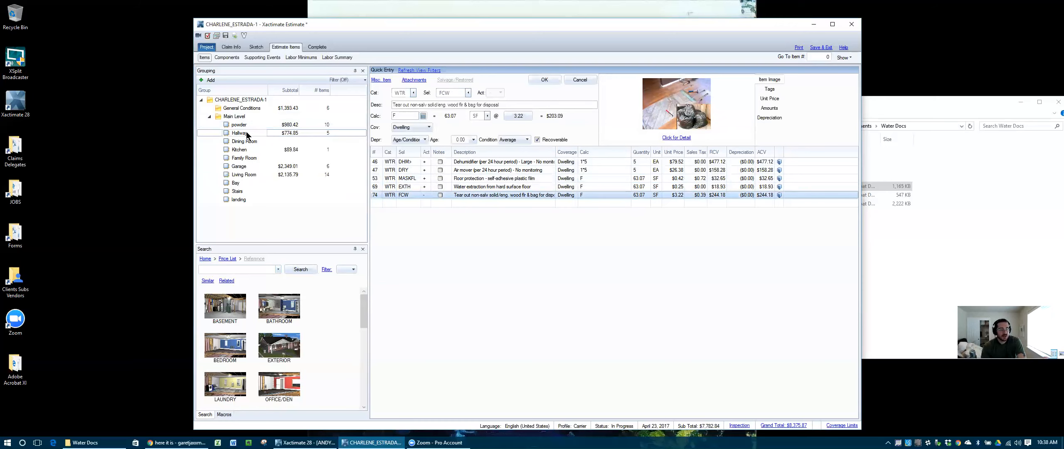
Step: Paste the FCW floor tear-out into Living Room, giving 190.95 SF
click(243, 151)
click(244, 175)
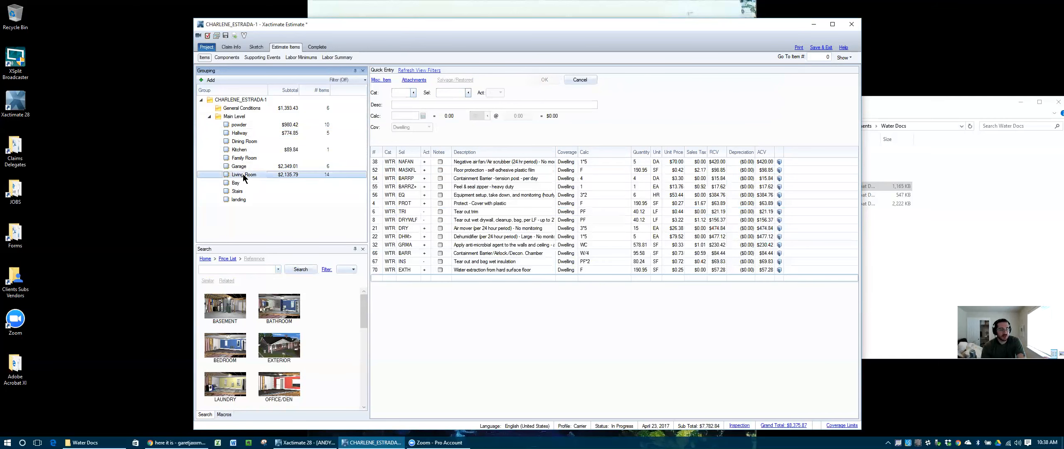
key(ctrl+v)
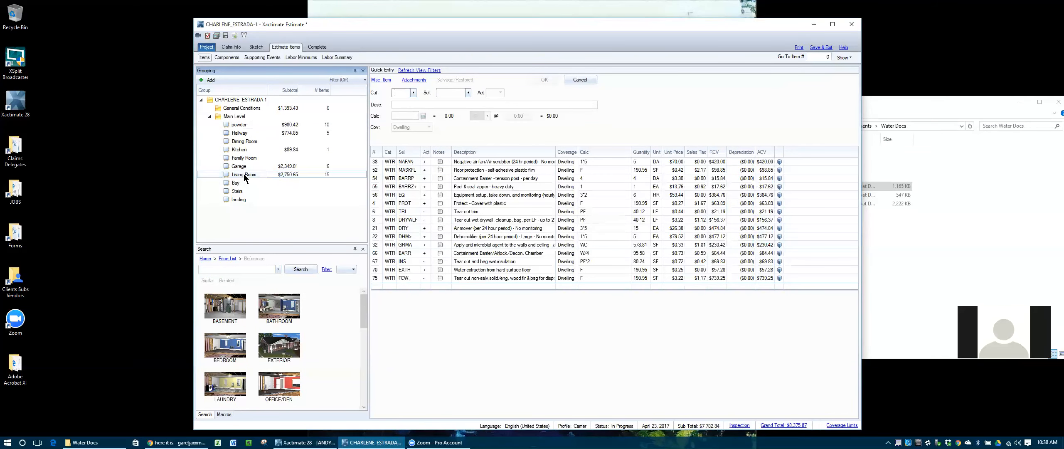
click(251, 125)
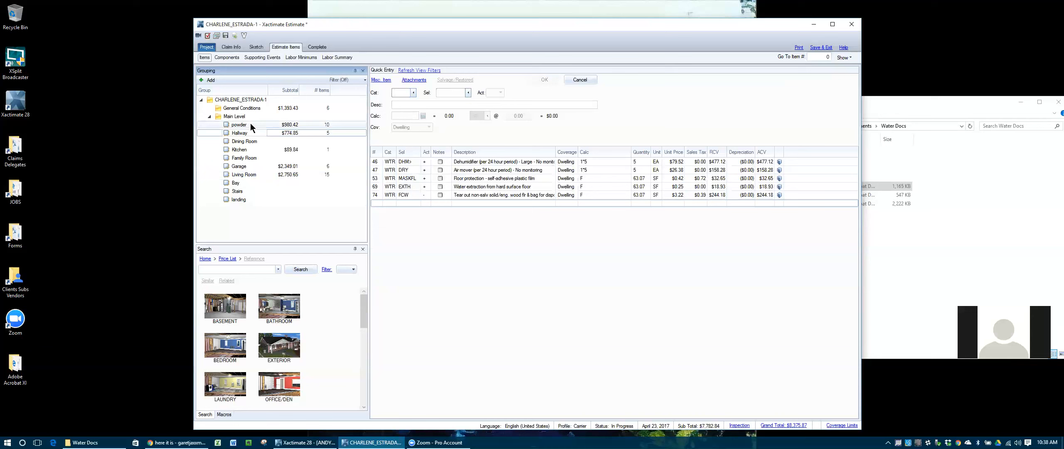
click(496, 298)
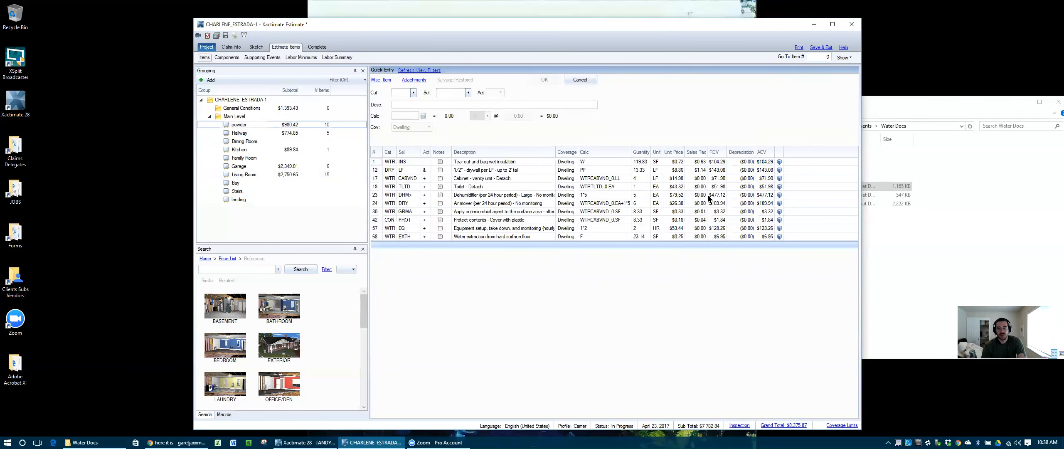
Step: Mark the estimate Completed, answer the resequence prompt, and exit to the project list
click(315, 47)
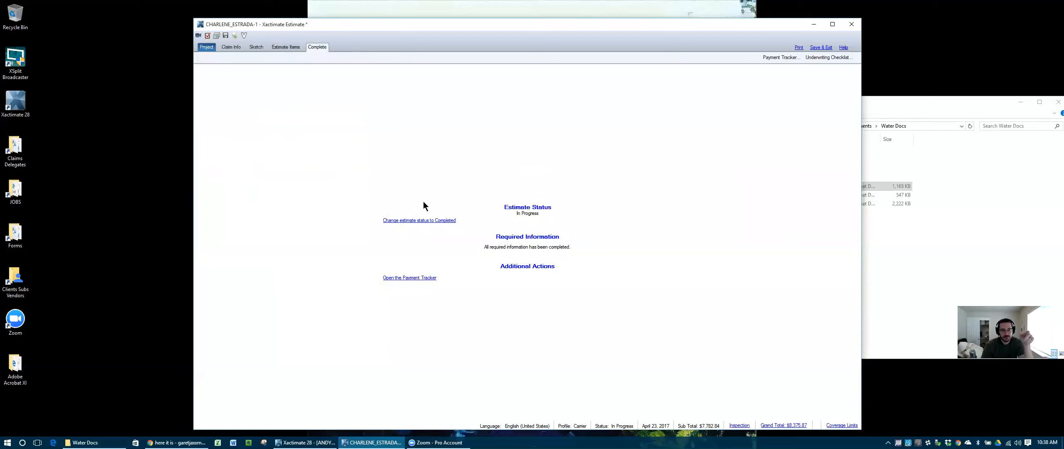
click(426, 221)
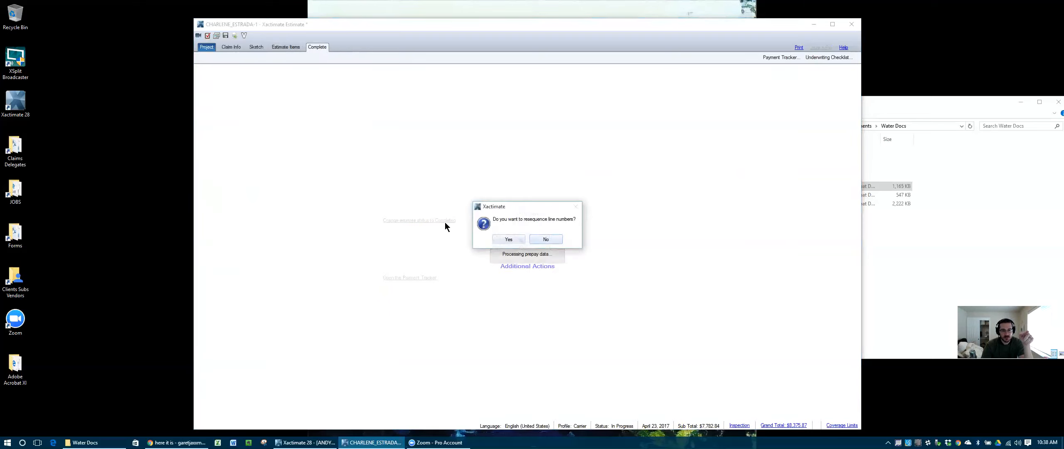
click(495, 239)
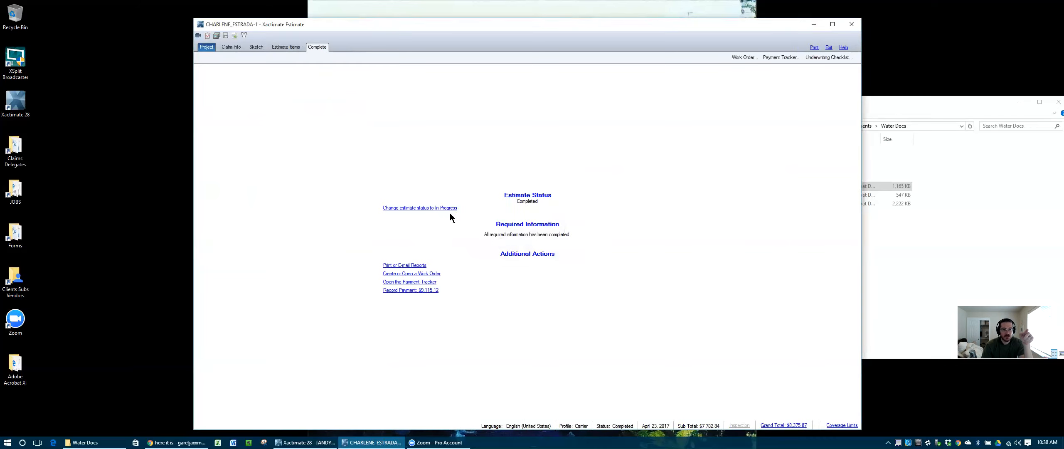
click(828, 49)
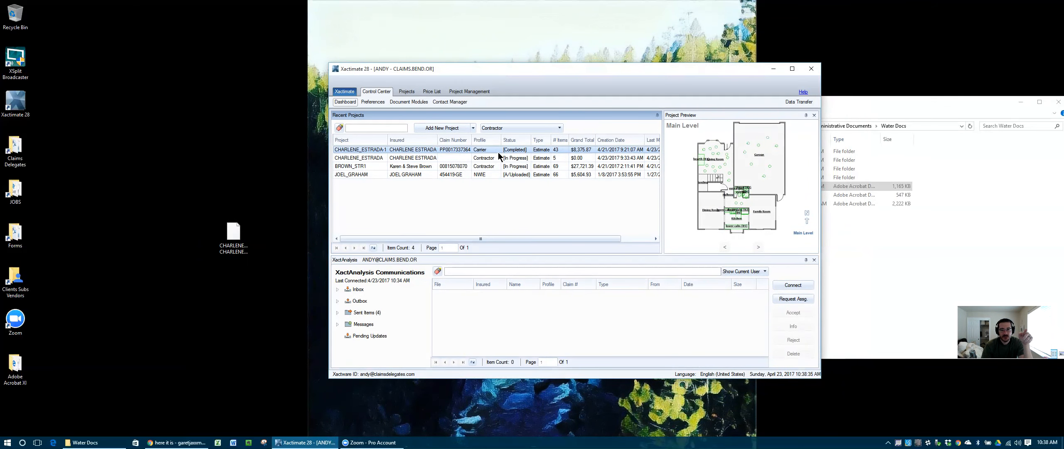
Step: Run XactAnalysis send/receive twice, then confirm Sent Items and find the Inbox empty
click(802, 286)
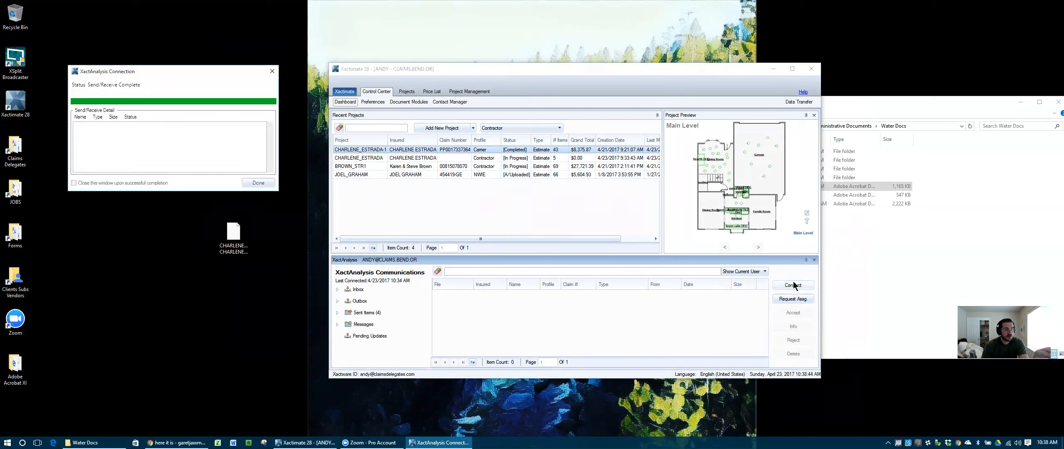
click(261, 183)
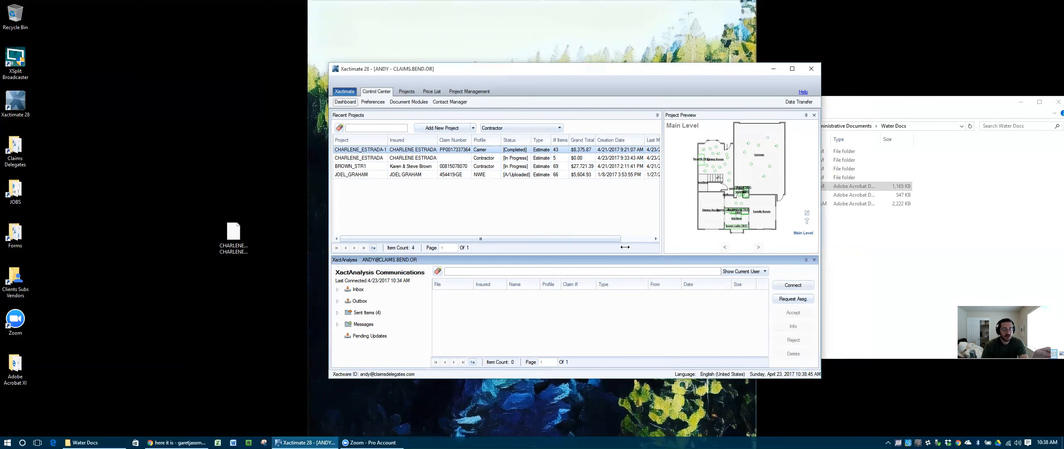
click(791, 287)
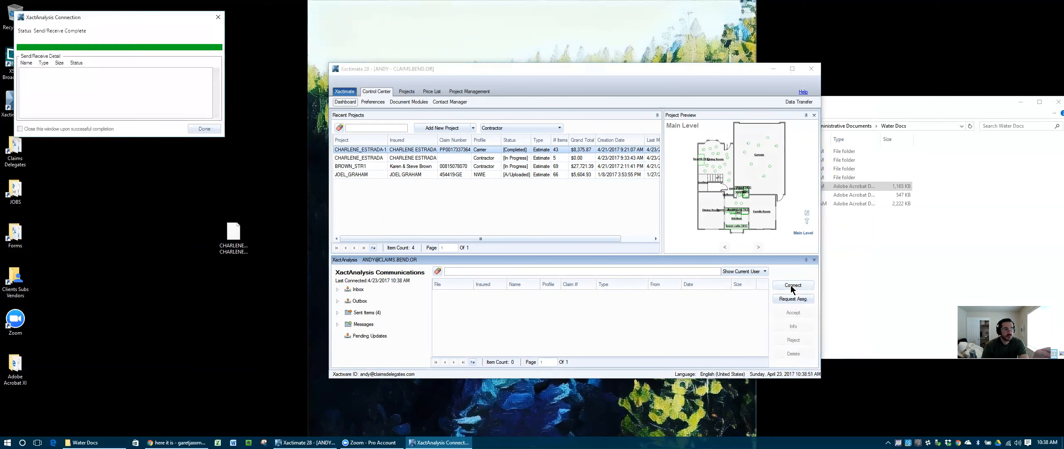
click(209, 126)
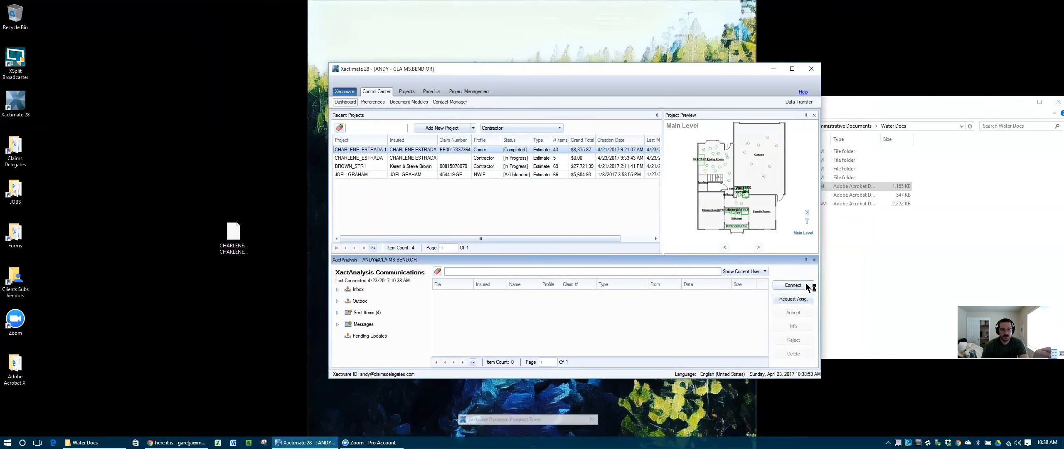
double_click(365, 312)
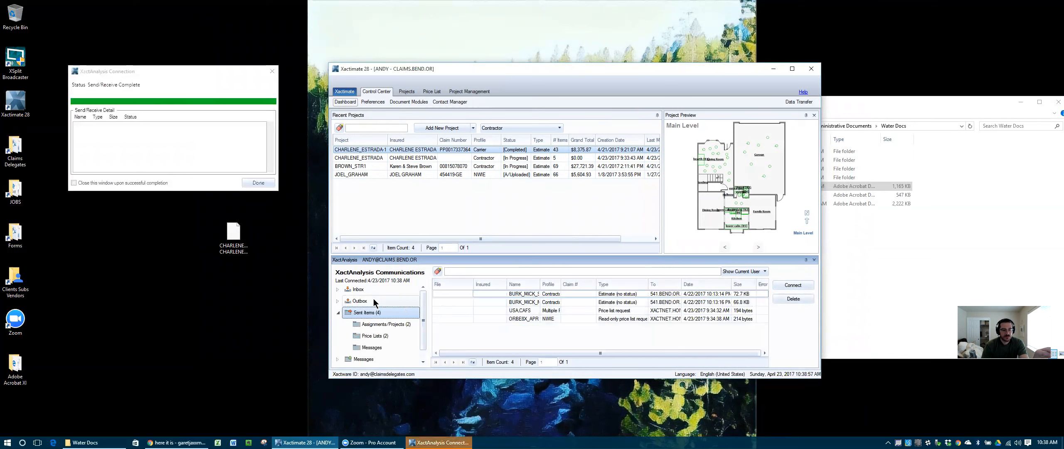
double_click(359, 290)
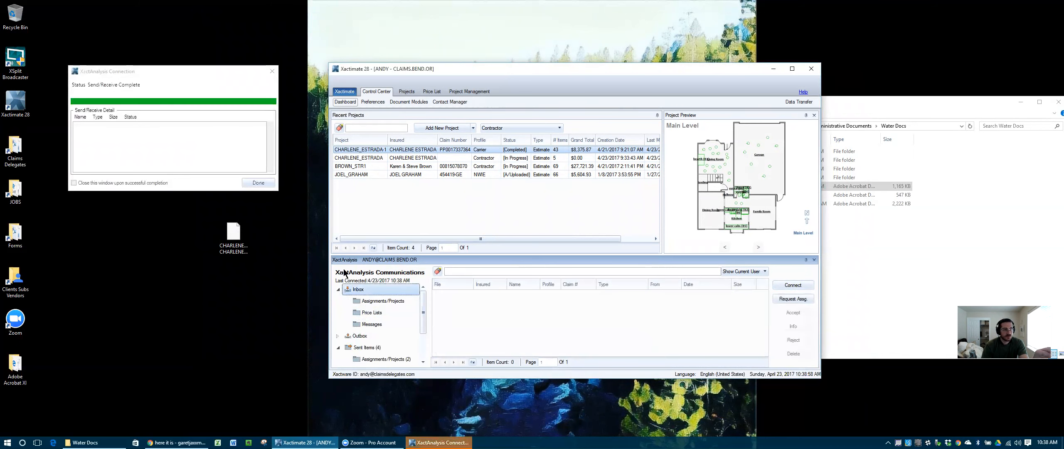
click(254, 182)
Step: Select the completed -1 estimate project and set Data Transfer to Send data via XactAnalysis
click(366, 158)
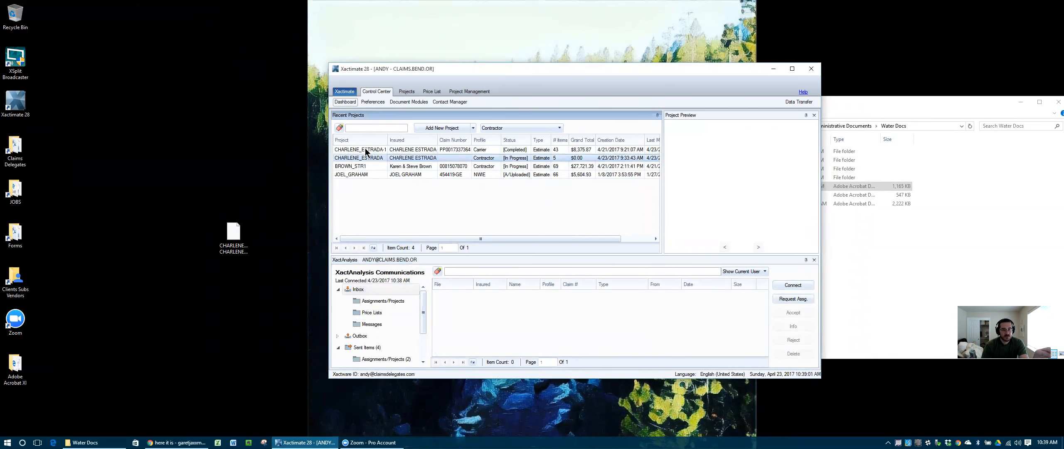
click(366, 150)
click(799, 103)
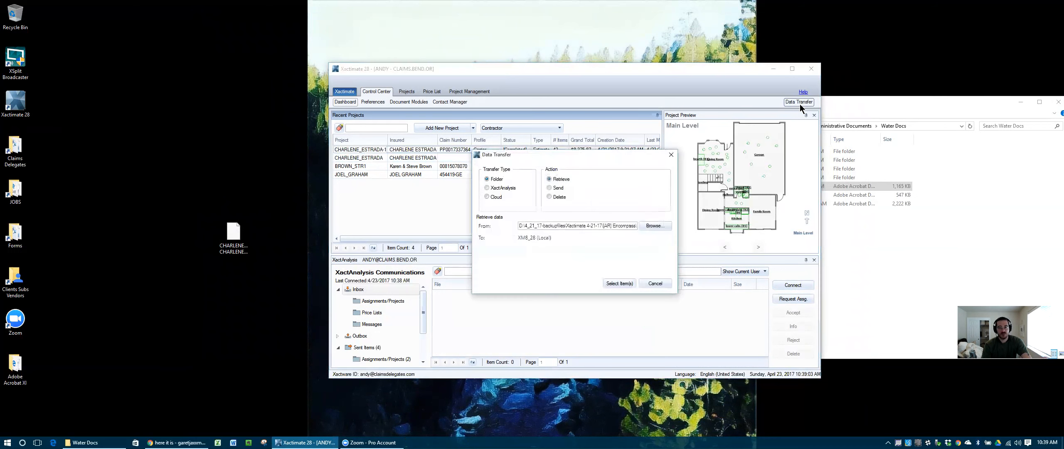
click(501, 187)
click(569, 188)
click(585, 243)
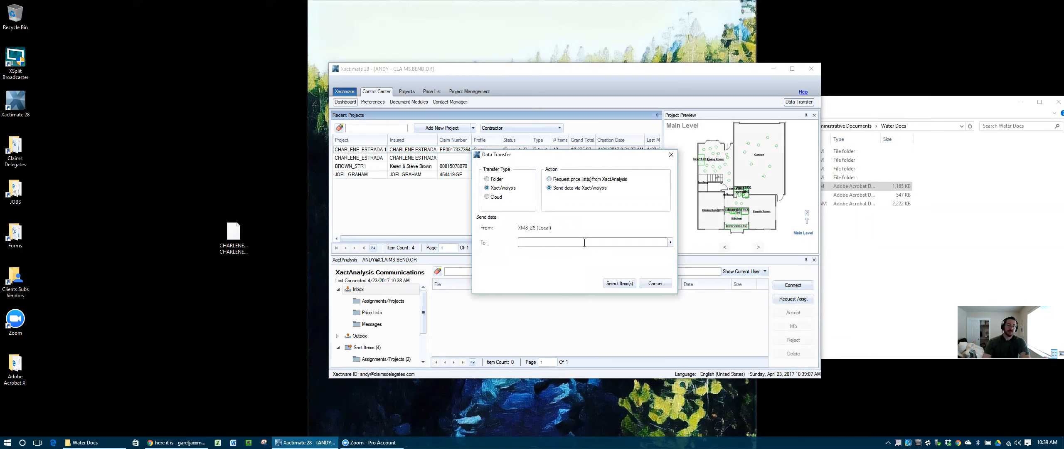
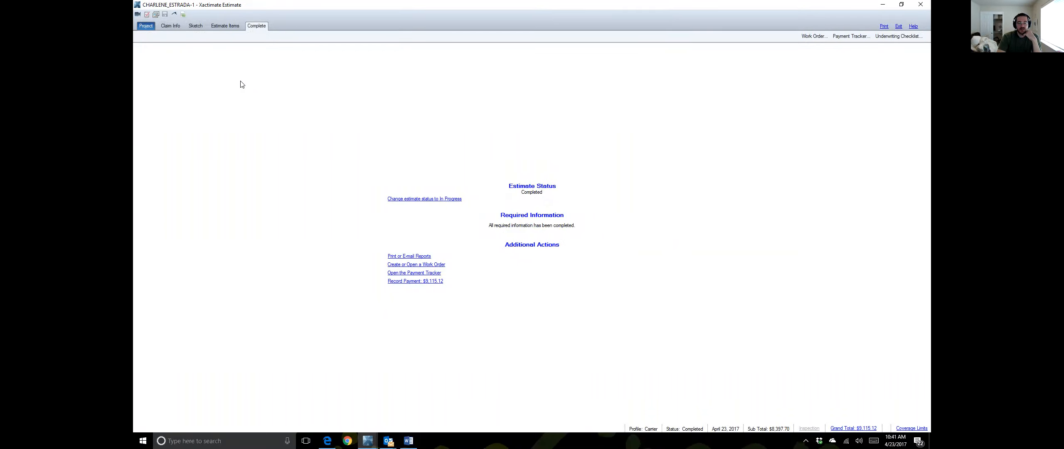
Step: Switch the estimate back to In Progress and view its line items, starting with the powder room's ten
click(438, 199)
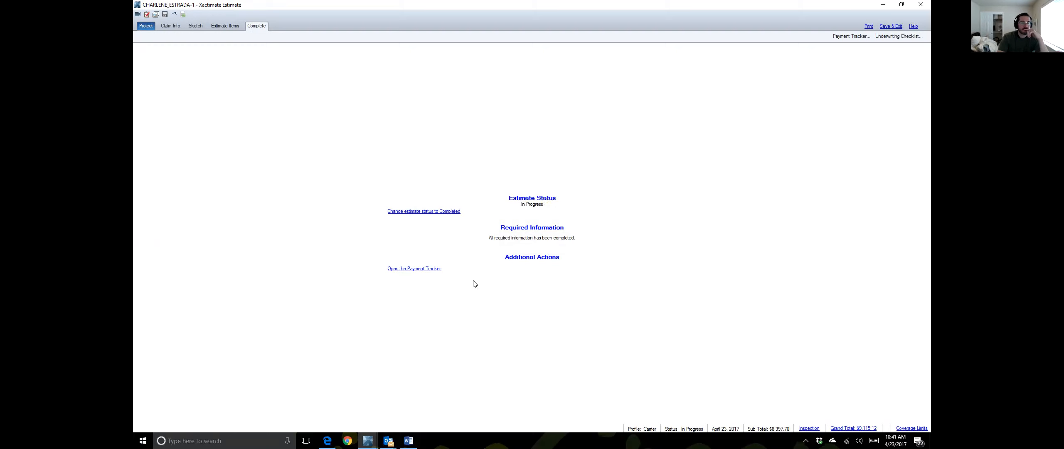
click(229, 26)
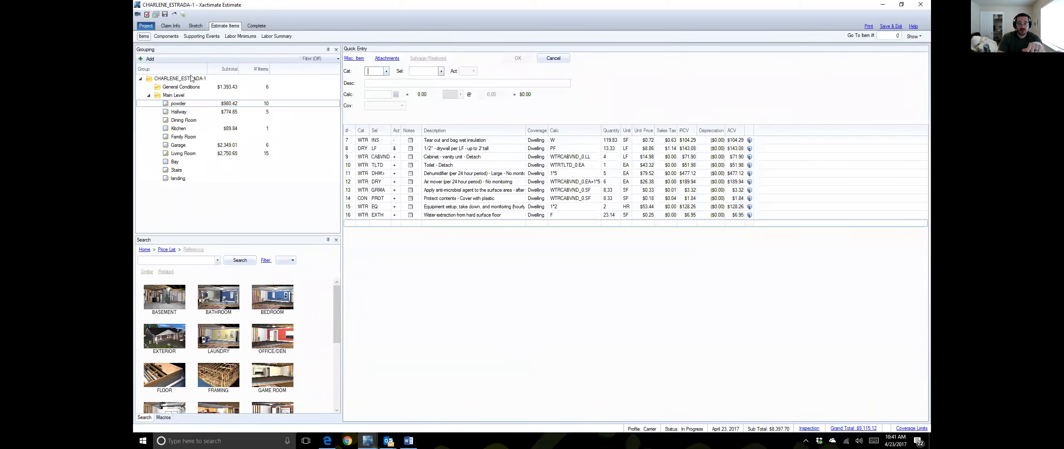
Step: Review the Hallway's items, check the Garage's, then return to the Hallway's five items totaling $774.65
click(193, 115)
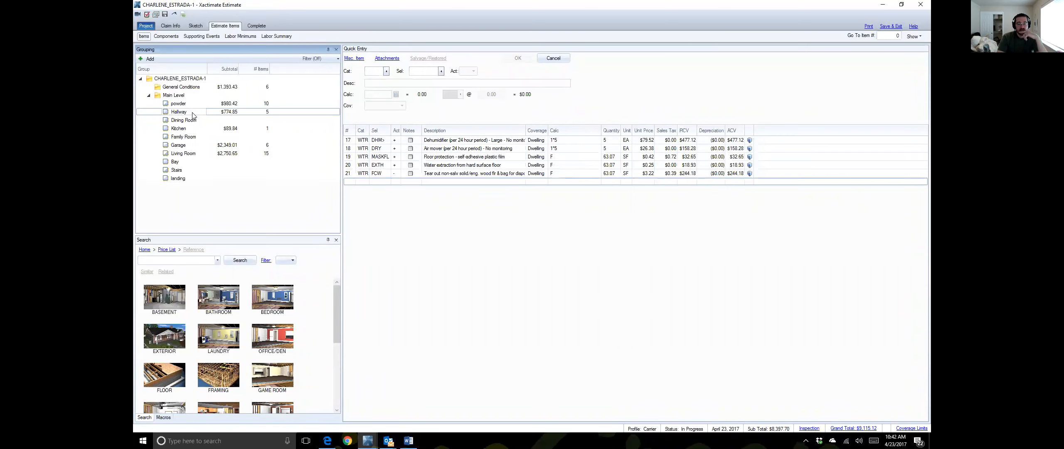
click(192, 147)
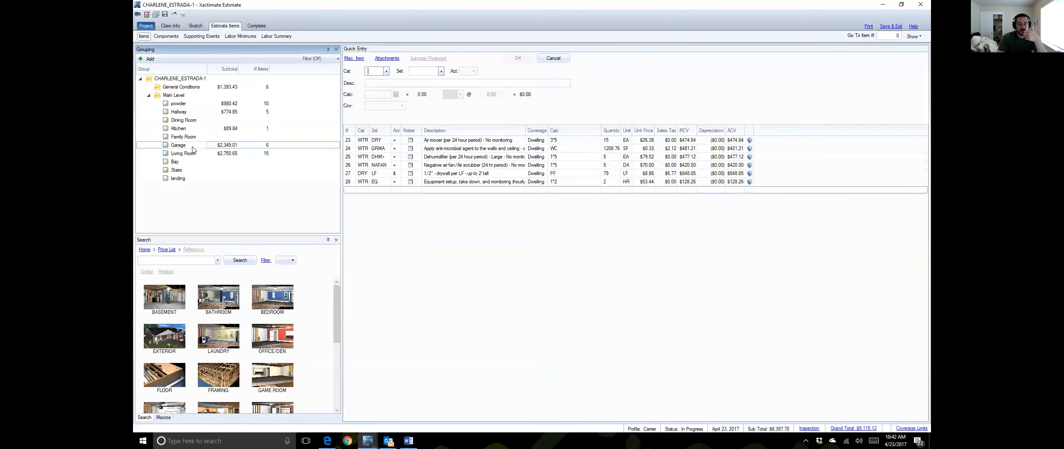
click(196, 115)
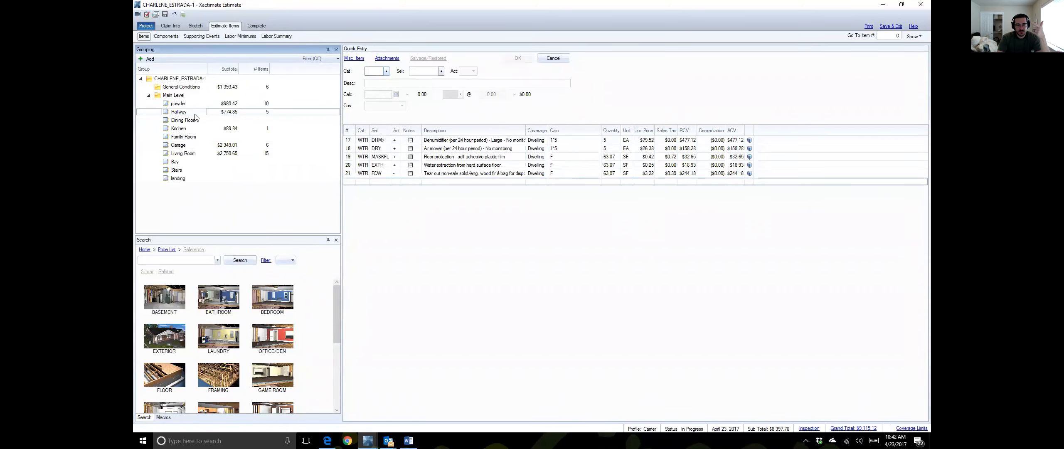